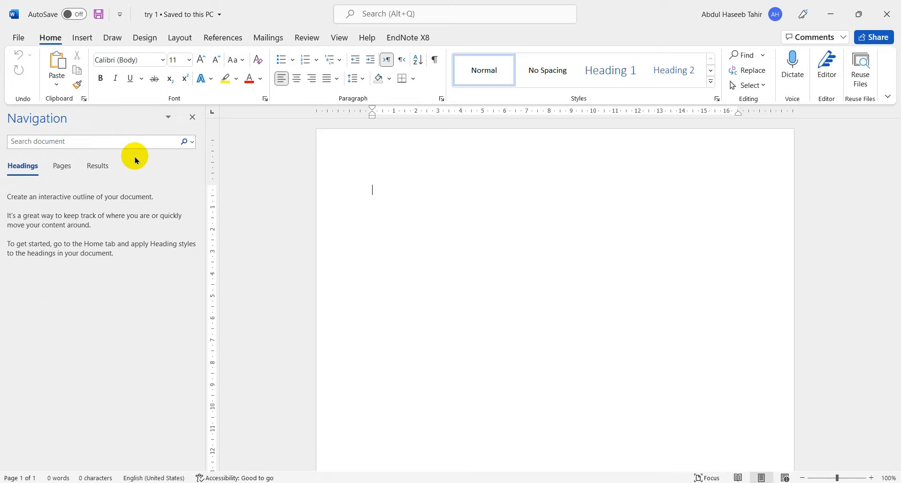
- Close the Navigation pane beside the blank document
click(191, 117)
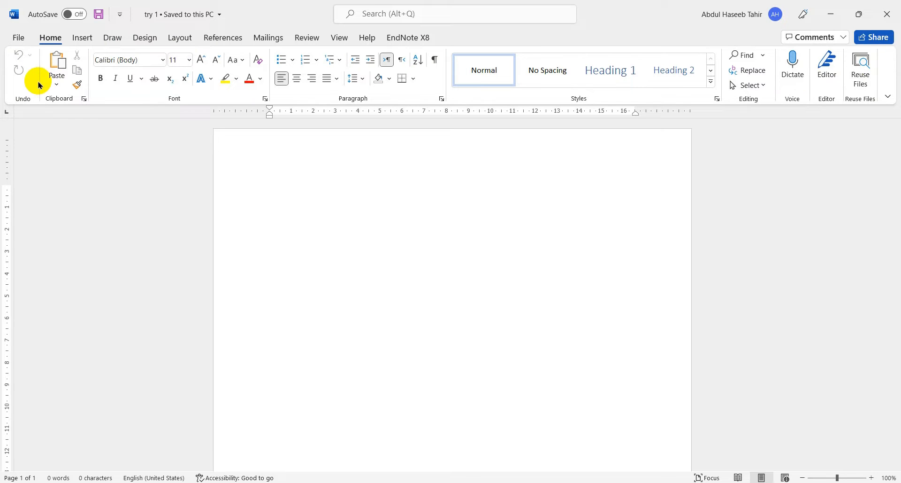
- Examine the file options and the command sets available from Insert and Draw through to View and EndNote X8
click(20, 38)
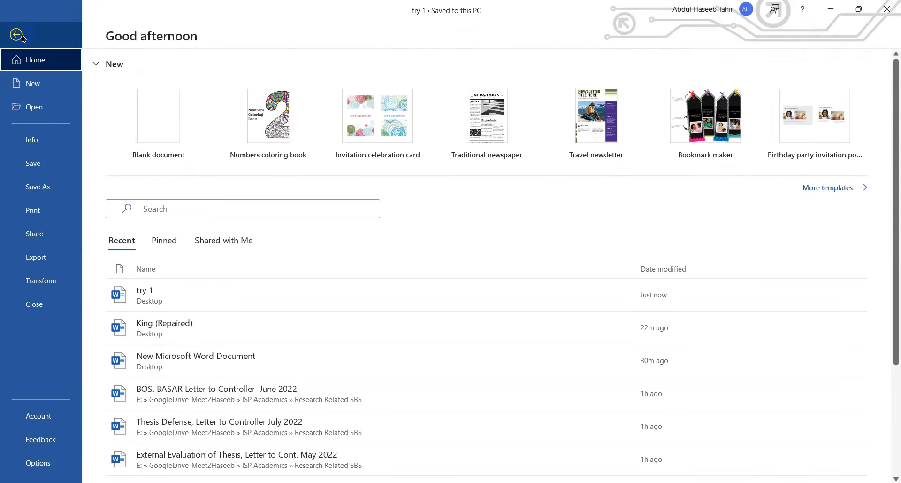
click(21, 36)
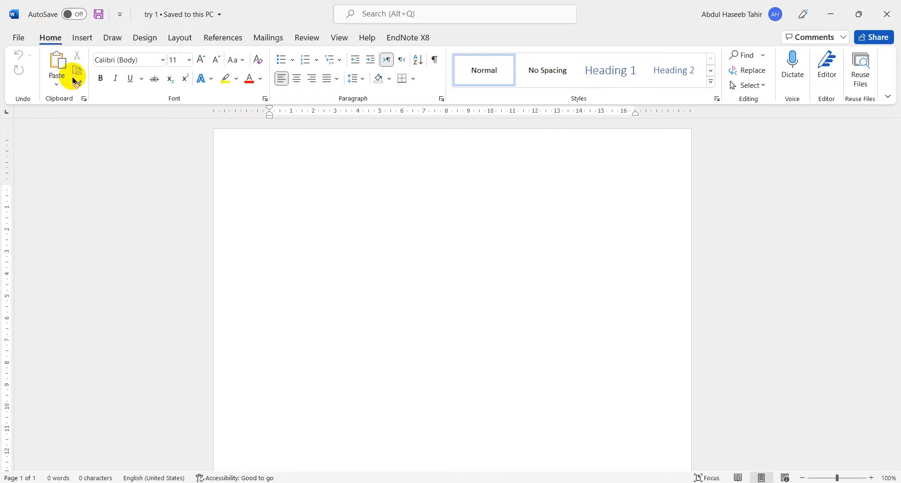
click(80, 37)
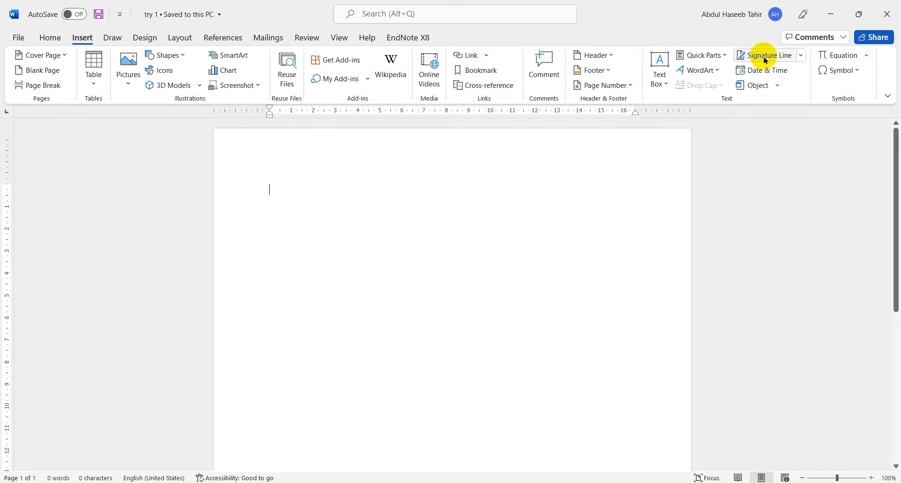
click(122, 43)
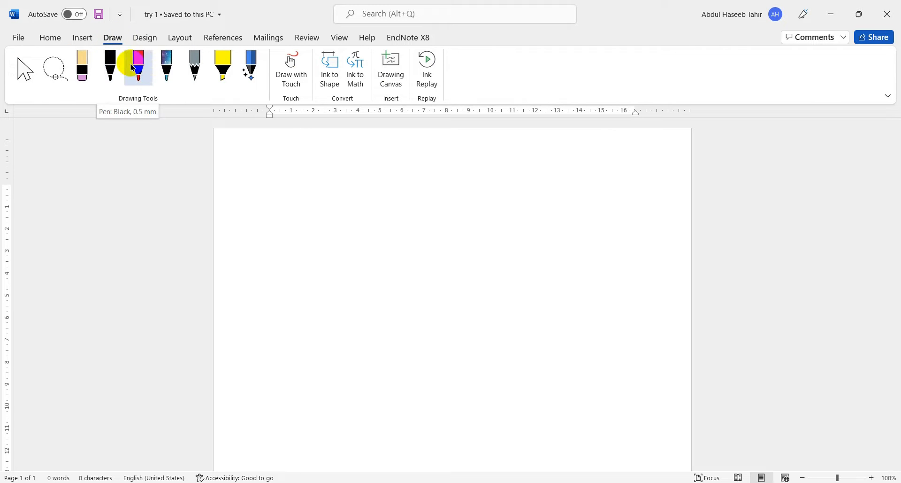
click(151, 40)
click(182, 38)
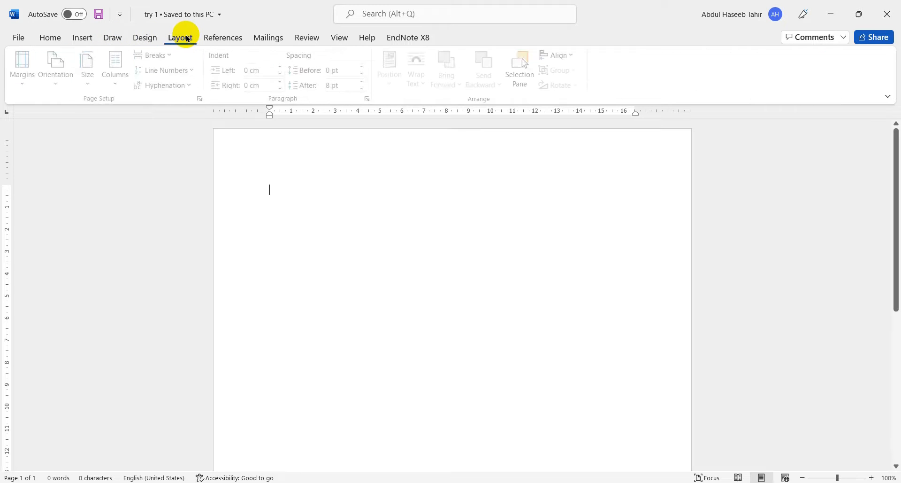
click(230, 37)
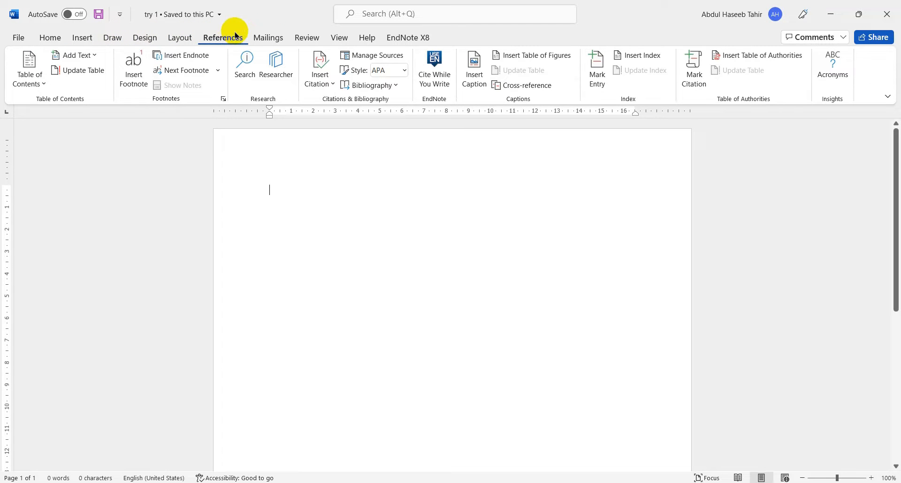
click(269, 37)
click(319, 41)
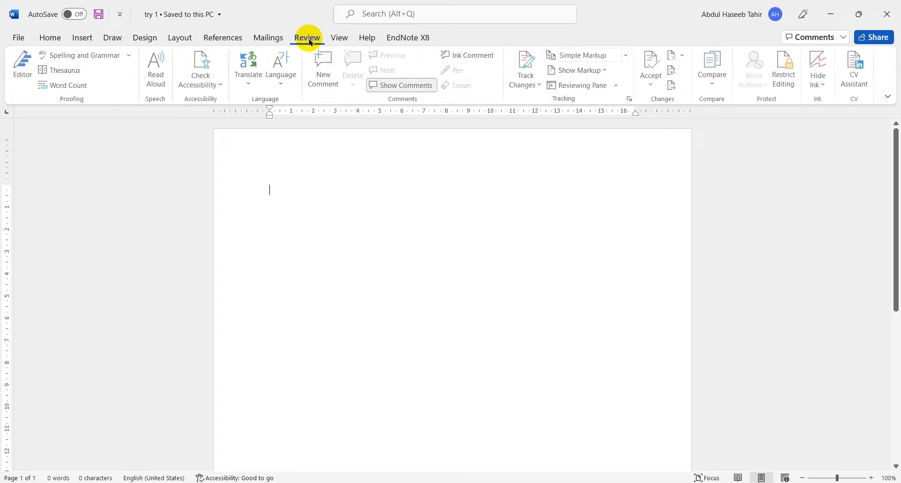
click(334, 37)
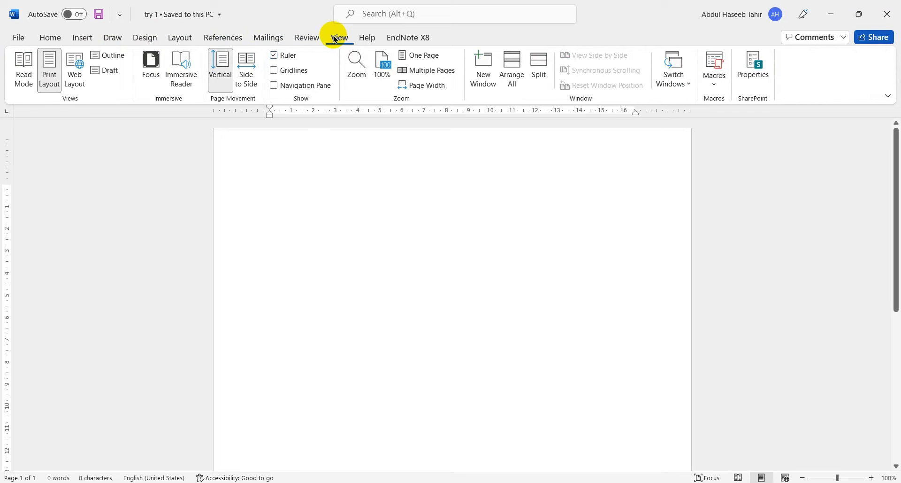
click(375, 39)
click(395, 37)
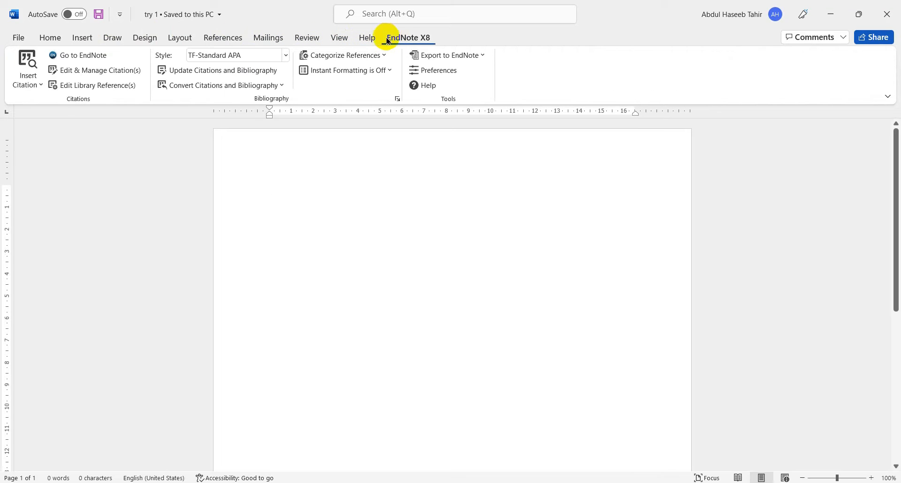
click(52, 39)
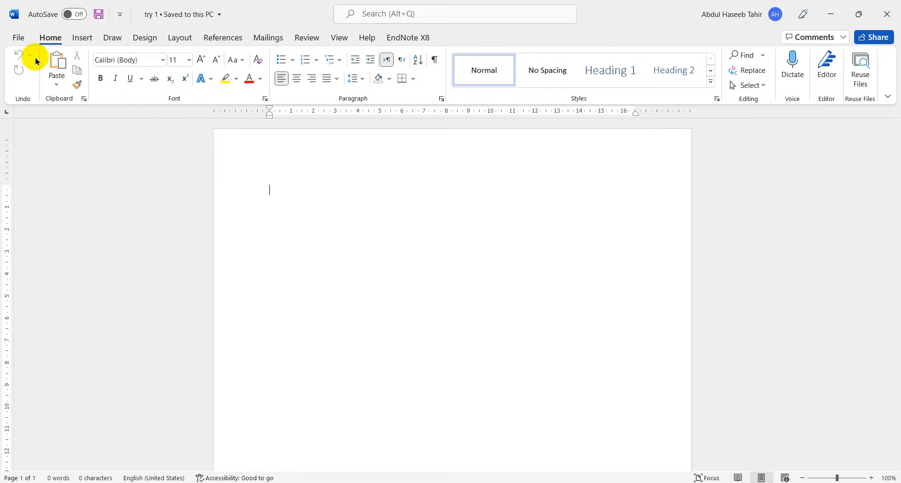
click(20, 37)
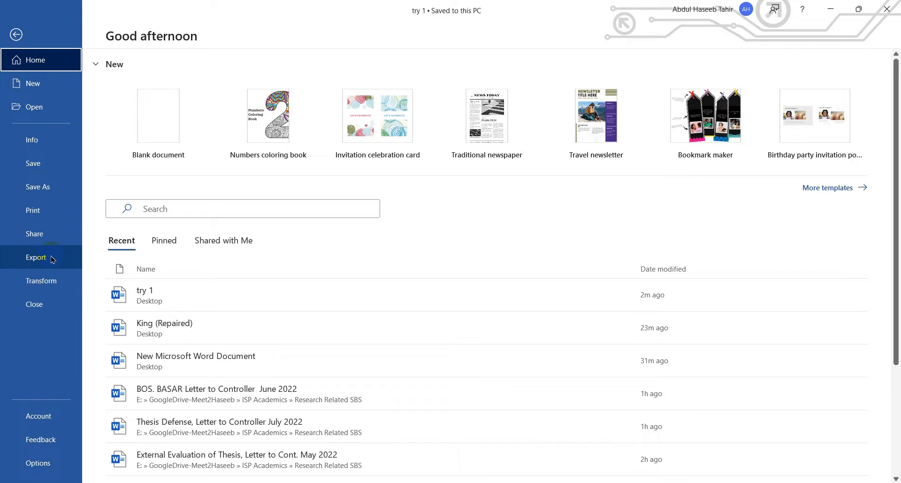
click(16, 35)
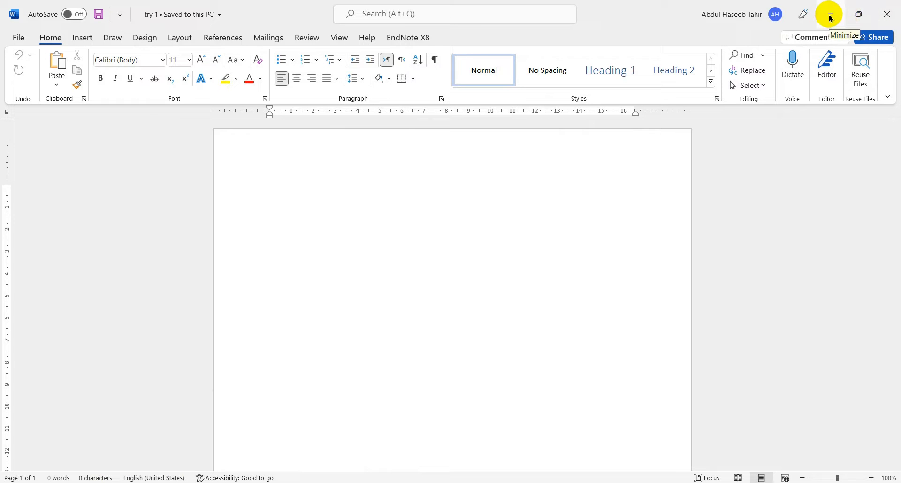
- Restore the document window to a smaller size, maximize it again, and zoom the page in to 120%
click(855, 21)
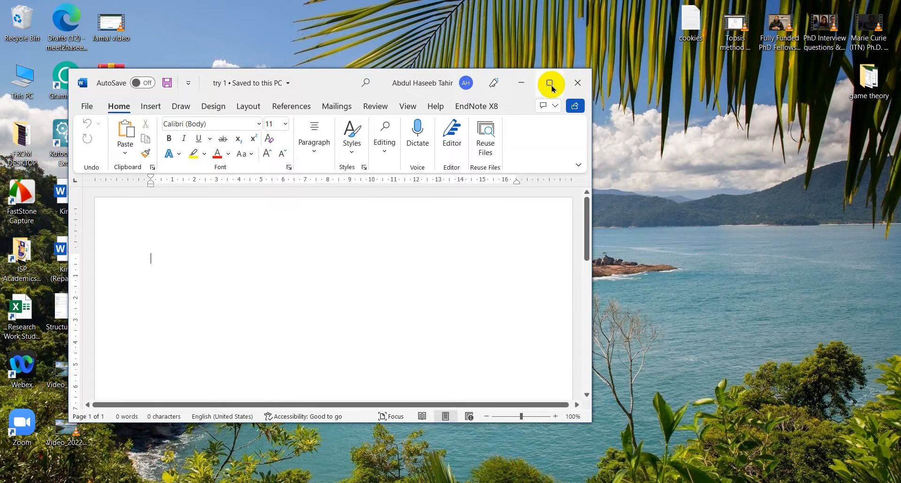
click(550, 83)
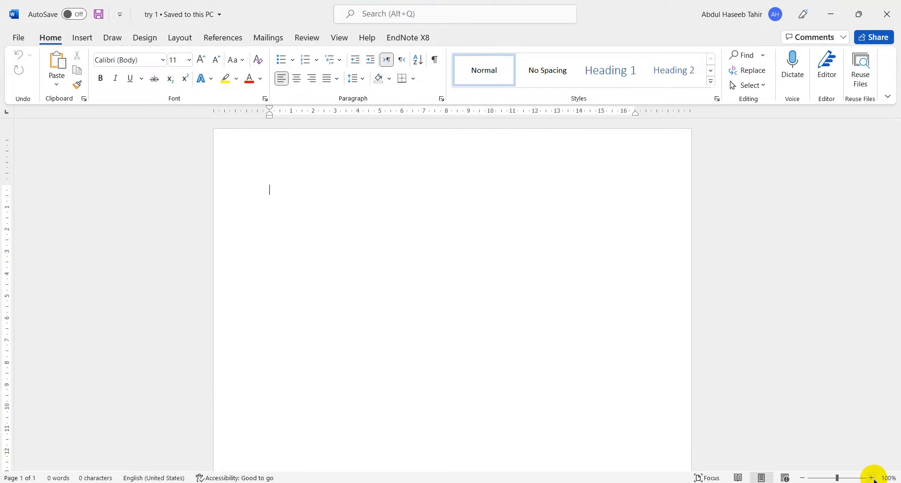
click(872, 478)
click(872, 478)
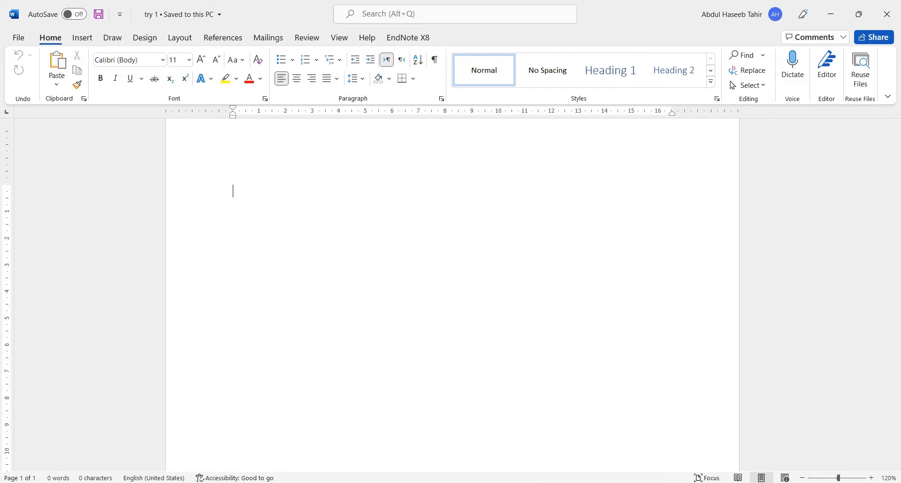
- Paste the copied Omega watch article headline into the blank document and apply the Normal style to all the text
click(528, 482)
click(391, 482)
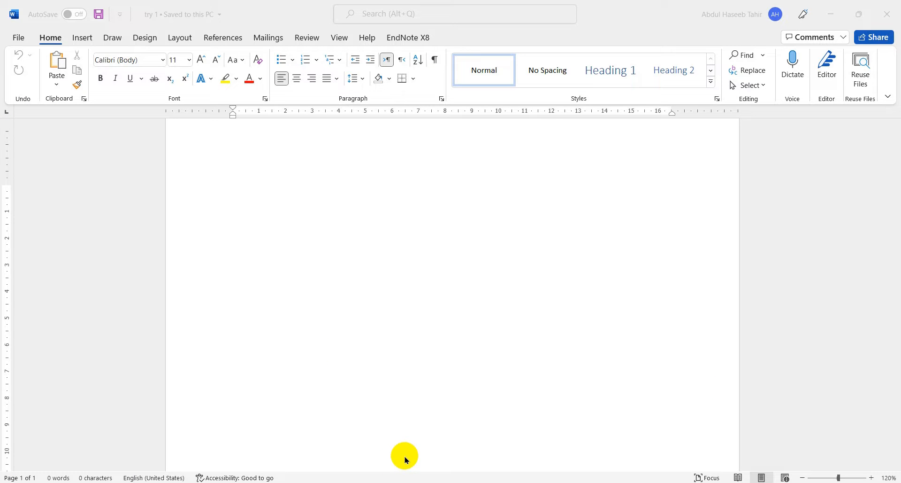
click(230, 179)
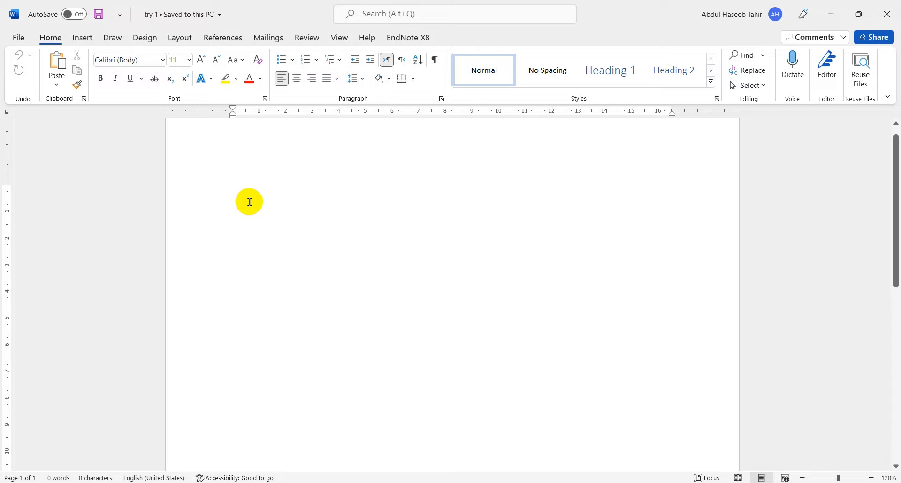
key(ctrl+v)
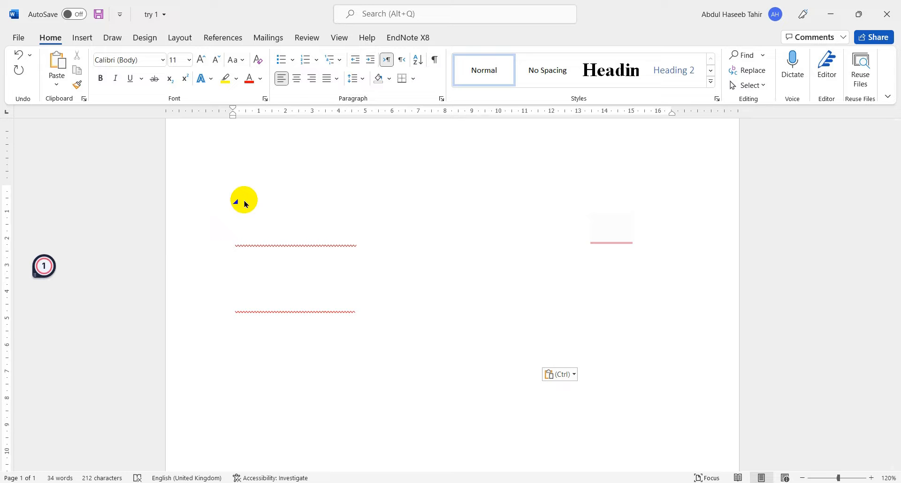
drag(196, 193, 204, 420)
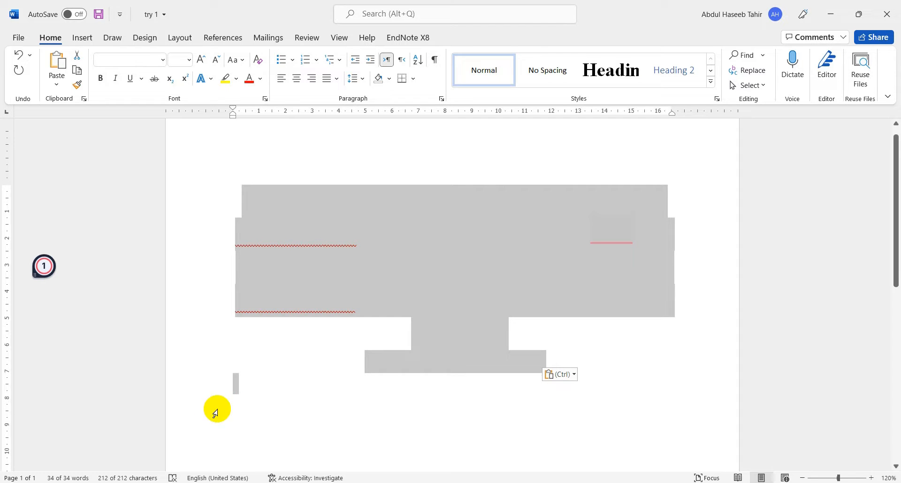
click(488, 71)
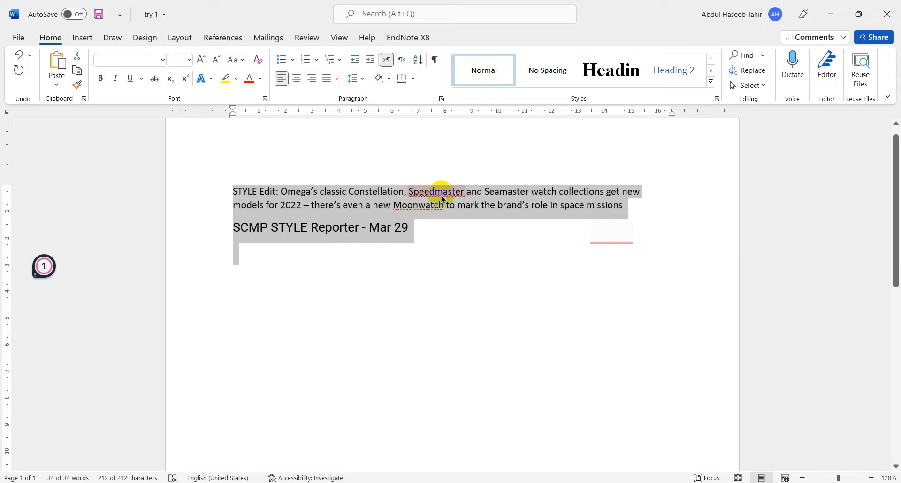
- Accept the suggested comma after "Speedmaster" and add the filler text "gigilg kjhgjkg k" behind it
click(626, 229)
mouse_move(627, 229)
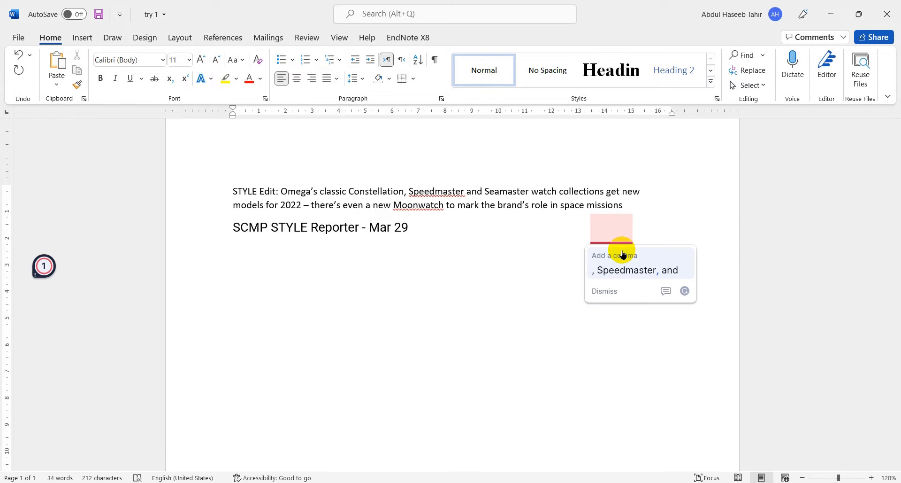
click(615, 268)
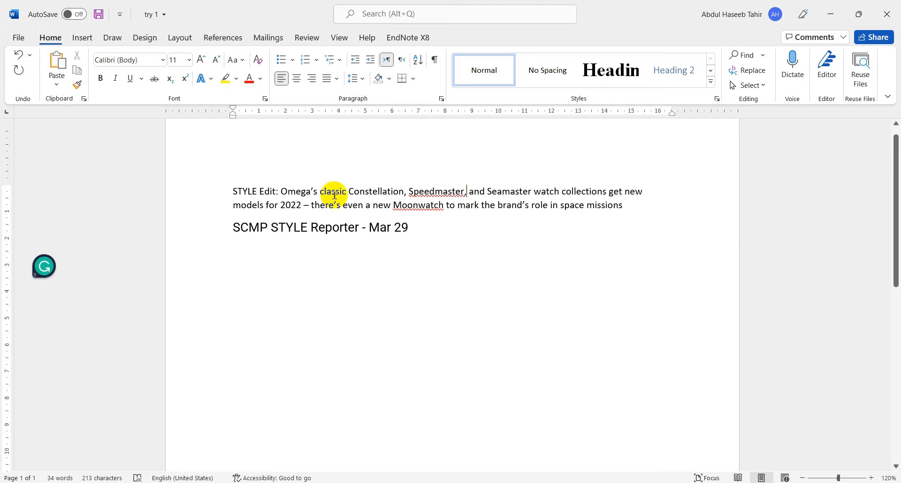
text(gigilg kjhgjkg k)
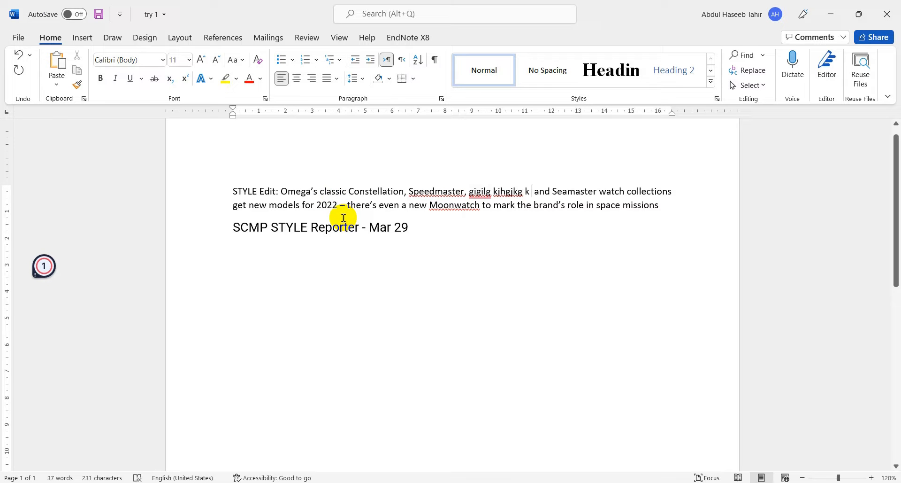
- Undo the recent edits back through the style change, redo the Normal style, and deselect the text
click(18, 55)
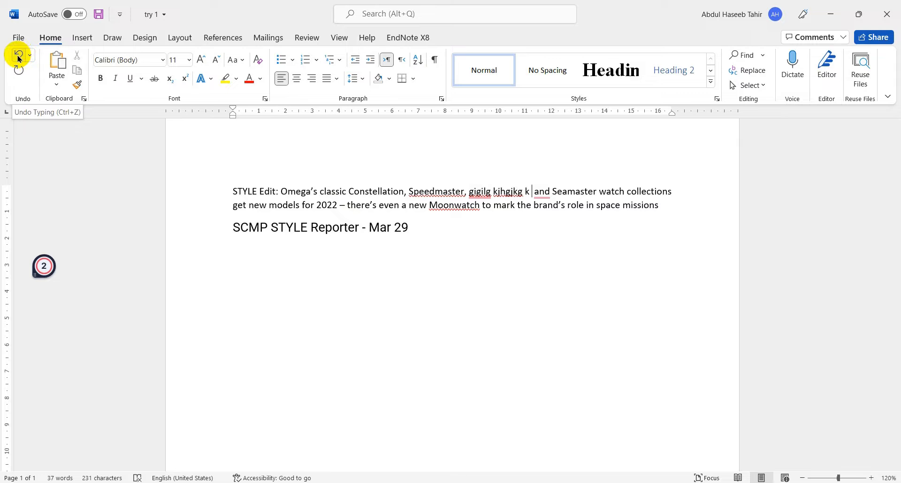
click(19, 59)
key(ctrl+a)
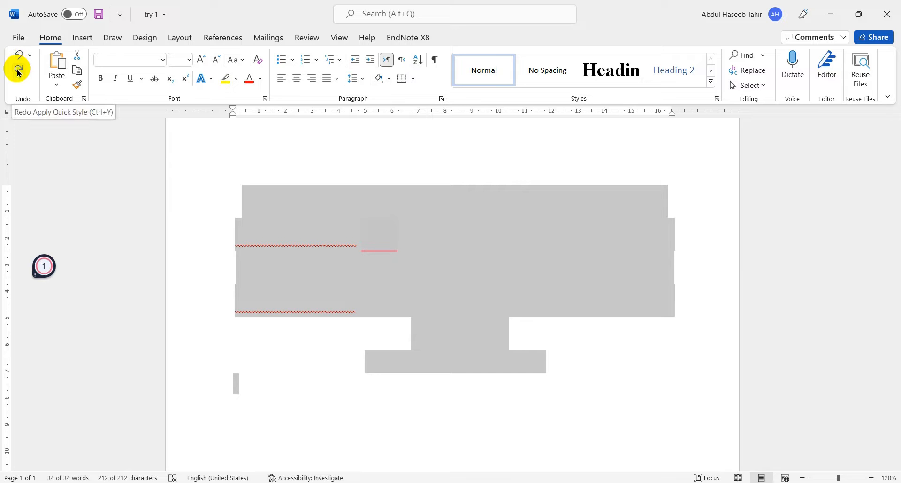
click(18, 72)
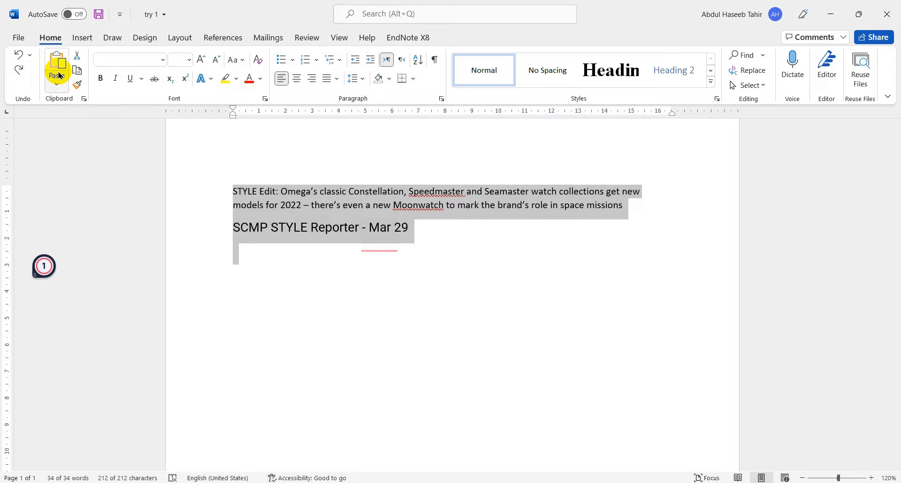
click(328, 271)
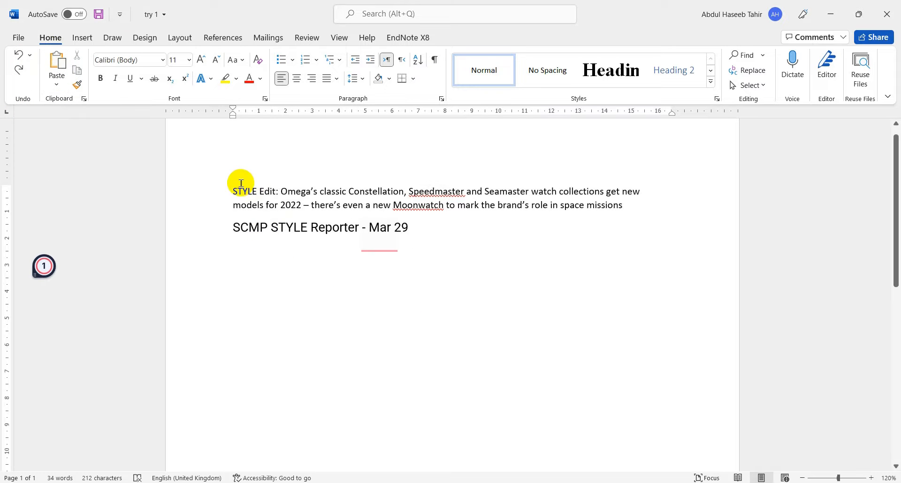
- Copy the line starting "models for 2022", paste it below "SCMP STYLE Reporter - Mar 29", and paste a second copy beneath as text only
click(209, 203)
key(ctrl+c)
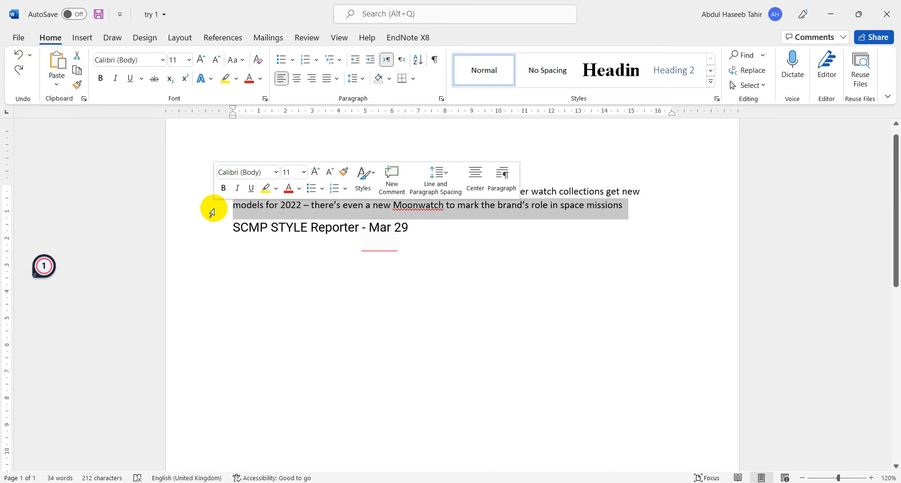
click(240, 281)
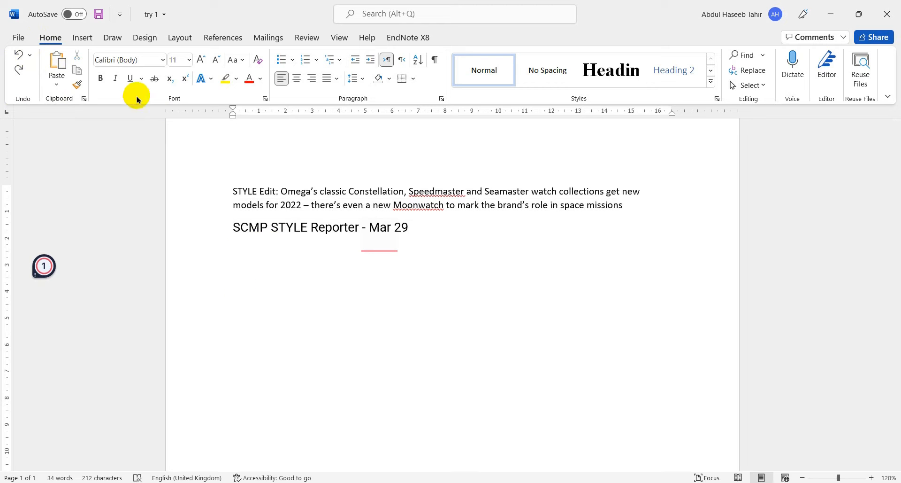
click(61, 68)
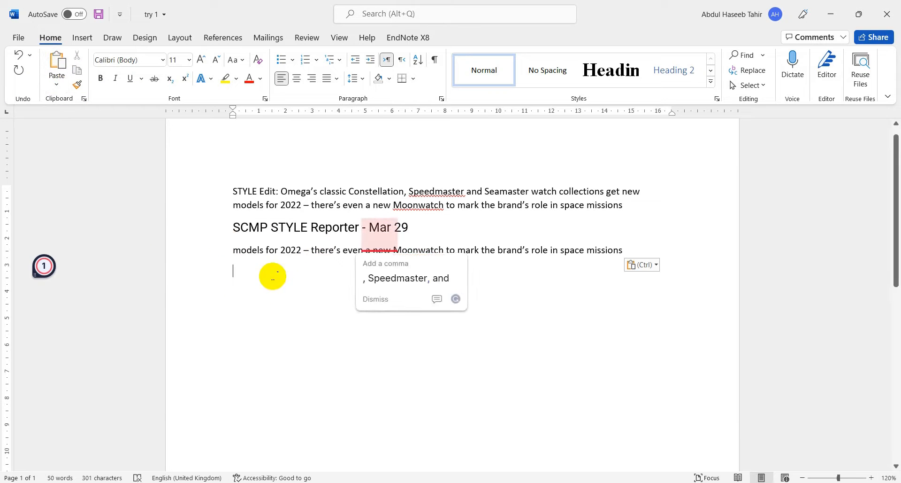
click(57, 84)
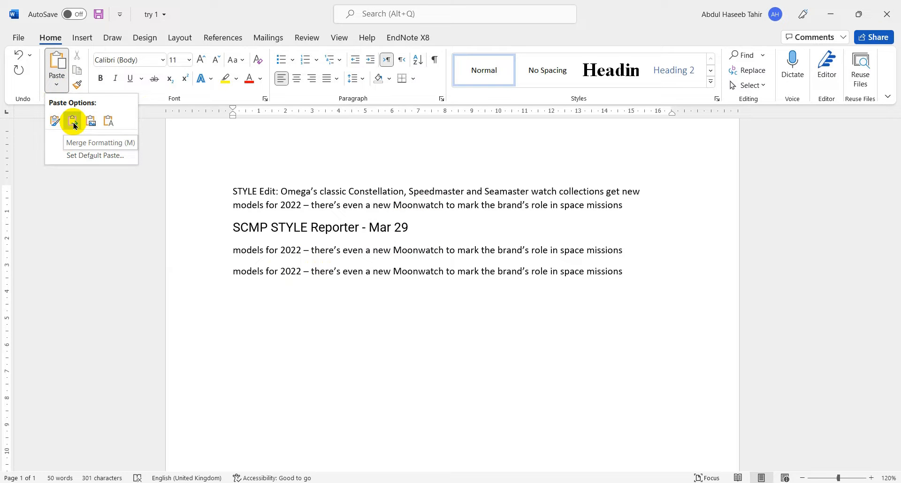
click(112, 121)
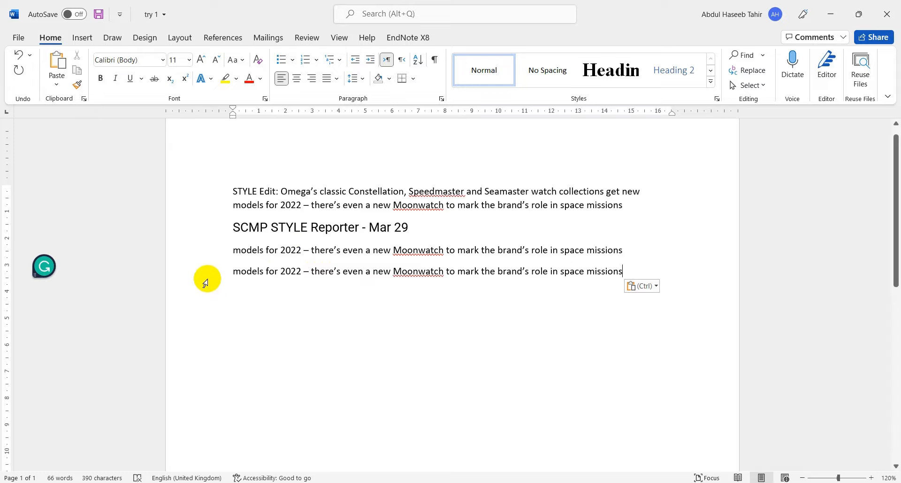
- Change the font of the last pasted line to Times New Roman
click(197, 273)
click(123, 59)
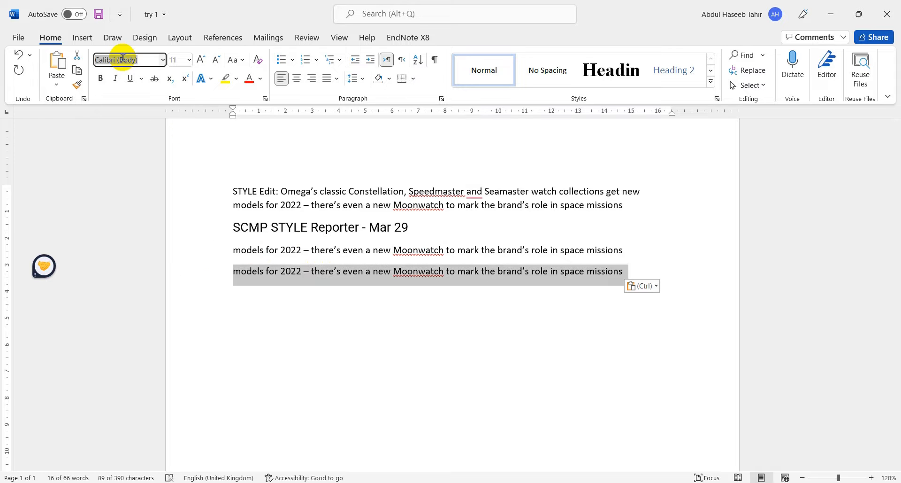
text(Times New Roman)
key(Return)
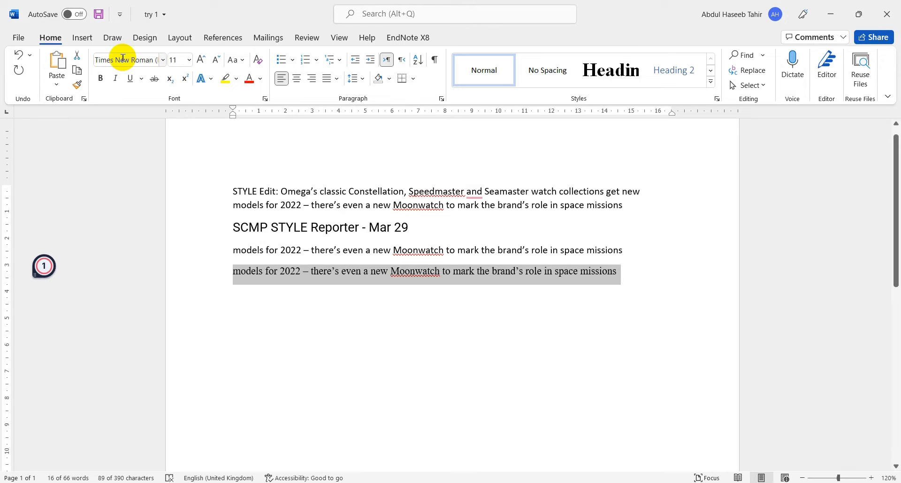
- Enlarge the last line's text step by step until its font size is 80 pt
click(199, 59)
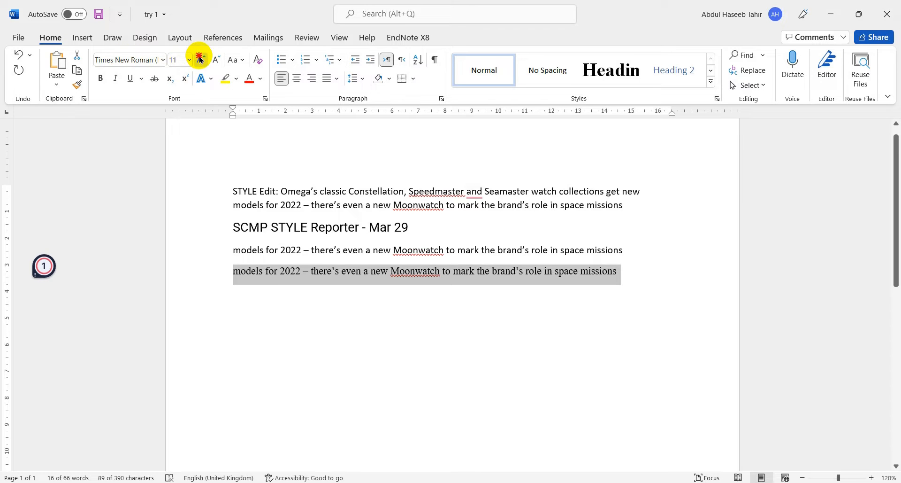
click(200, 59)
click(200, 59)
click(199, 59)
click(200, 58)
click(200, 58)
click(199, 59)
click(200, 59)
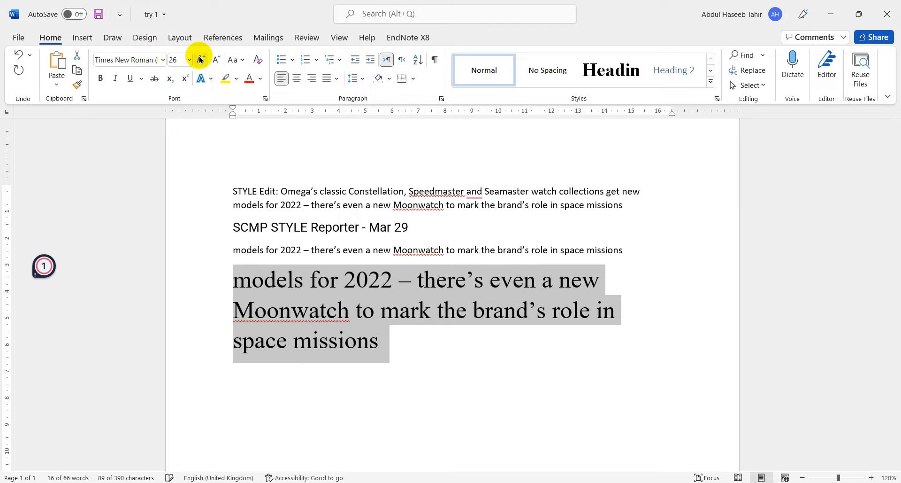
click(200, 58)
click(200, 59)
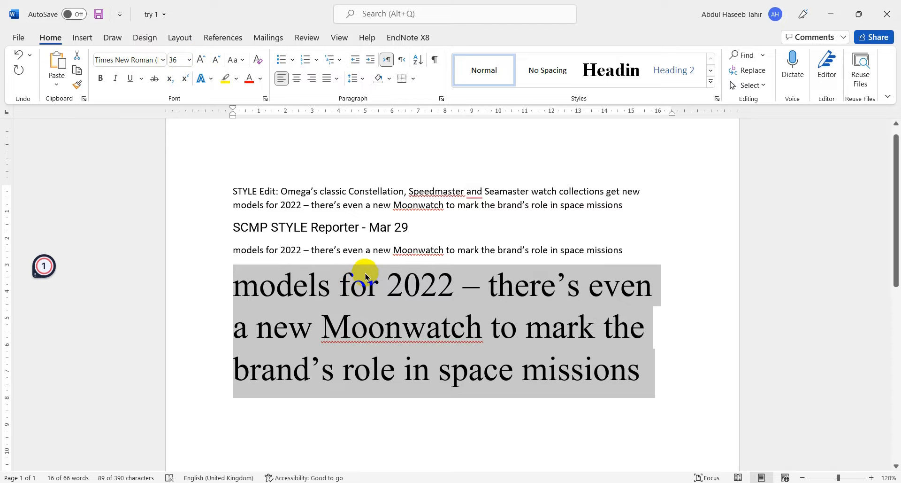
click(199, 59)
click(199, 59)
click(200, 58)
click(200, 59)
click(200, 59)
click(199, 59)
click(200, 59)
click(199, 59)
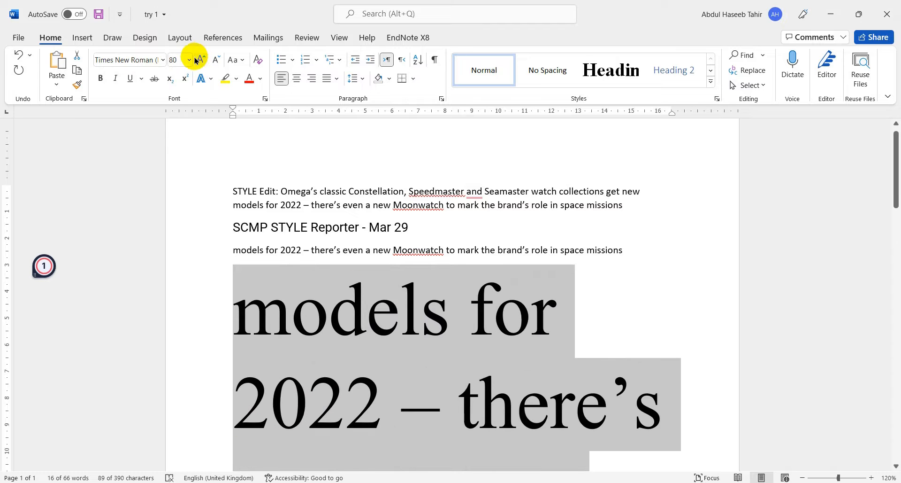
- Shrink the last paragraph's text step by step to a font size of 26 pt
click(217, 59)
click(217, 60)
click(216, 60)
click(217, 60)
click(217, 59)
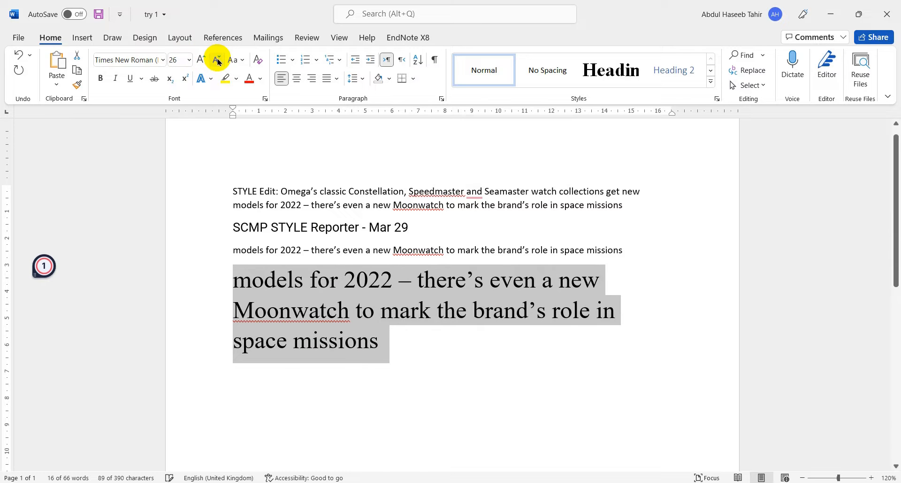
click(202, 60)
click(216, 60)
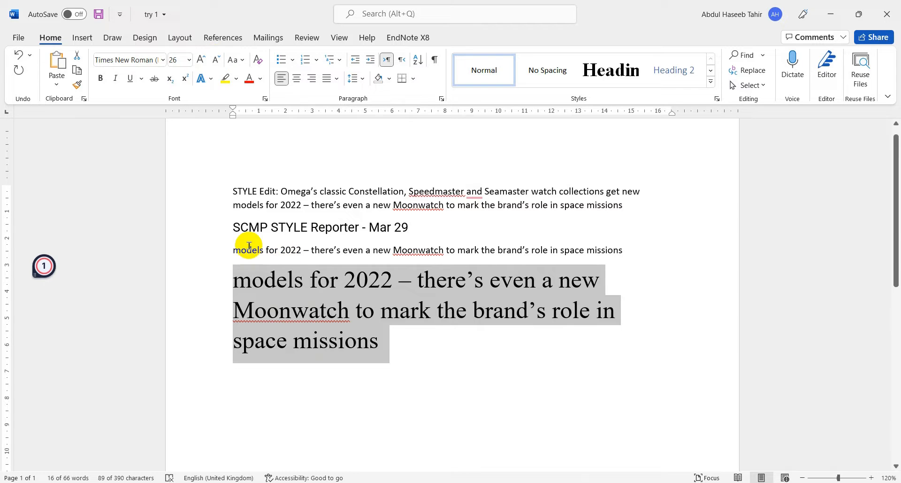
- Copy the line "SCMP STYLE Reporter - Mar 29", undo its formatted paste after "models for 2022" in the last paragraph, and paste it as text only
click(209, 228)
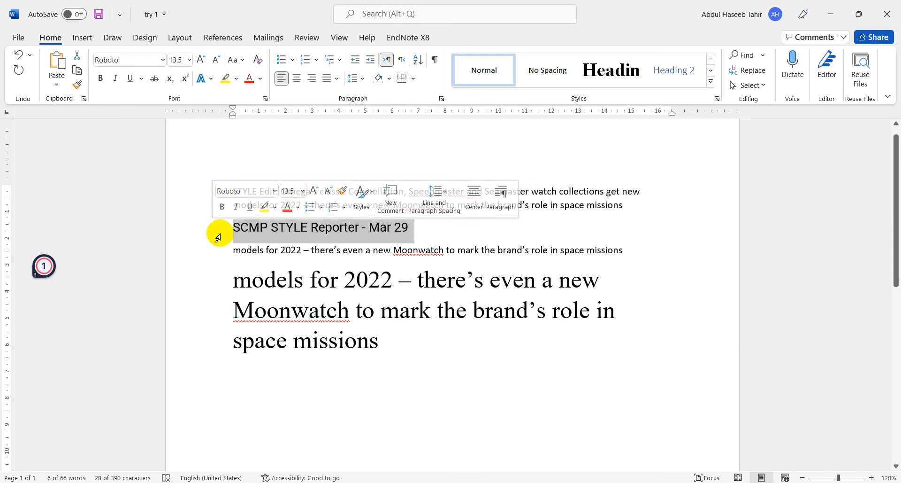
click(78, 71)
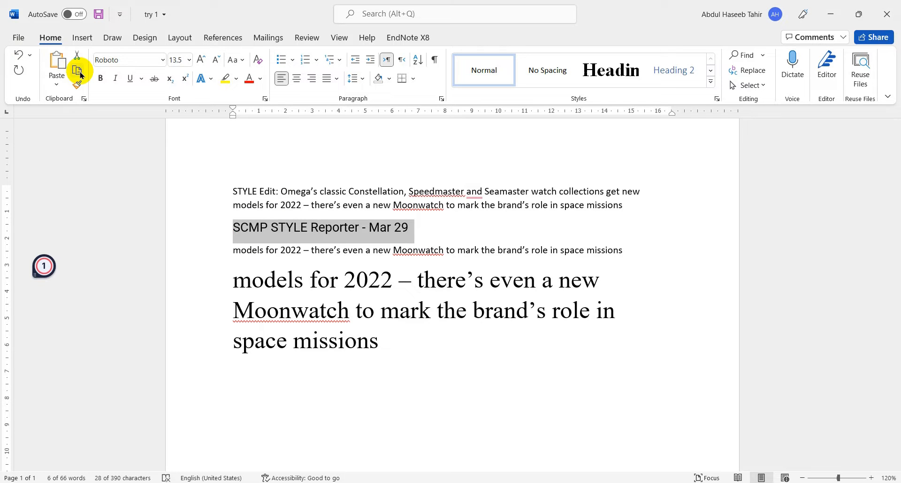
click(393, 287)
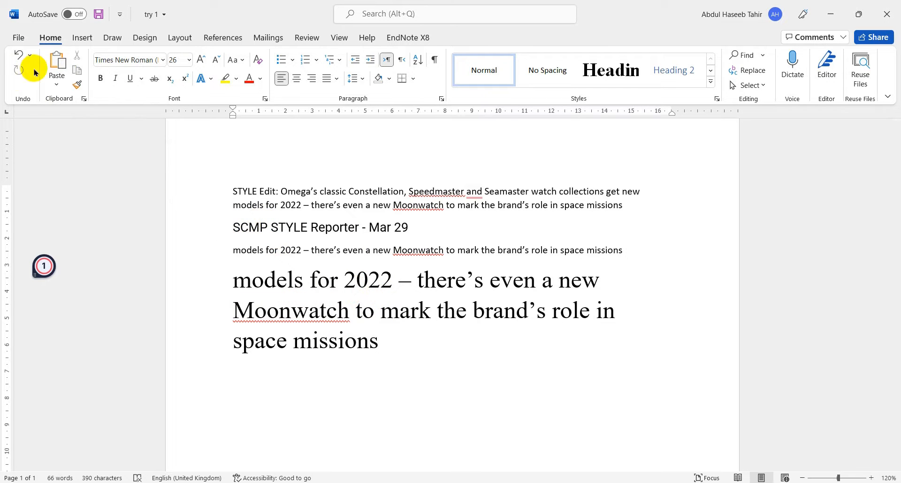
click(58, 62)
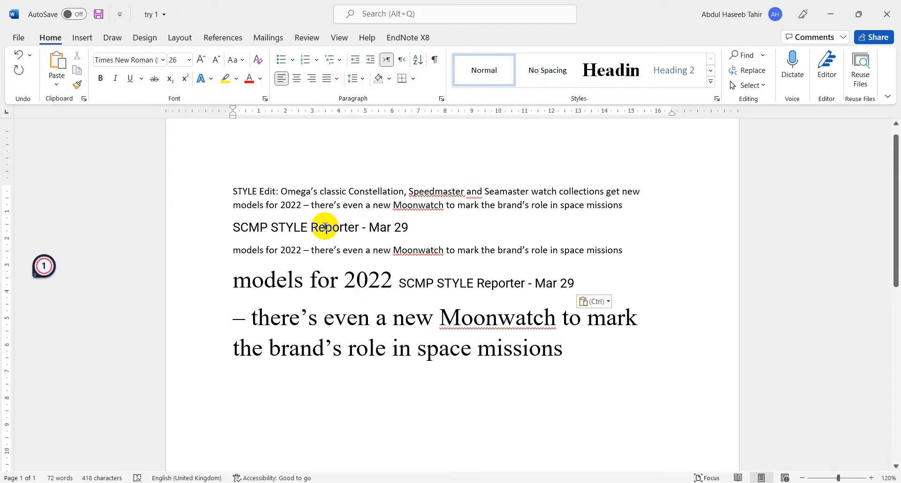
click(17, 58)
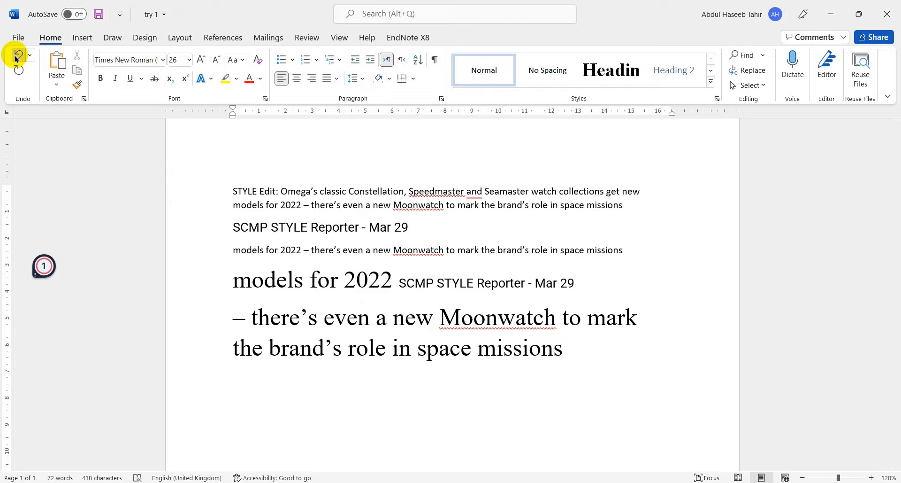
click(61, 95)
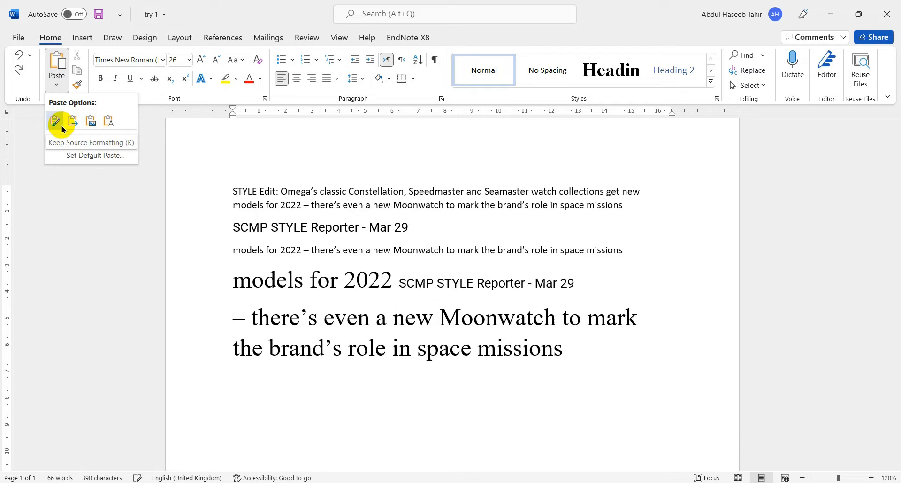
click(108, 124)
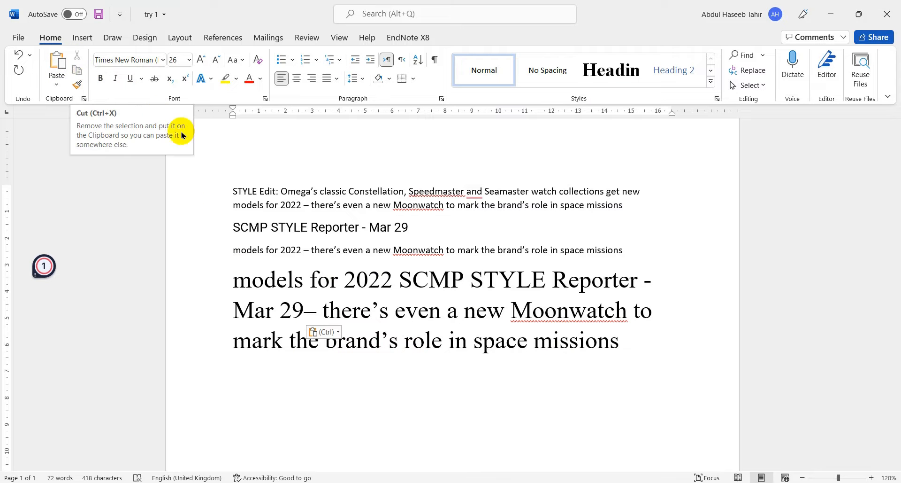
- Cut the separate line "SCMP STYLE Reporter - Mar 29" and paste it back in the same place
click(205, 231)
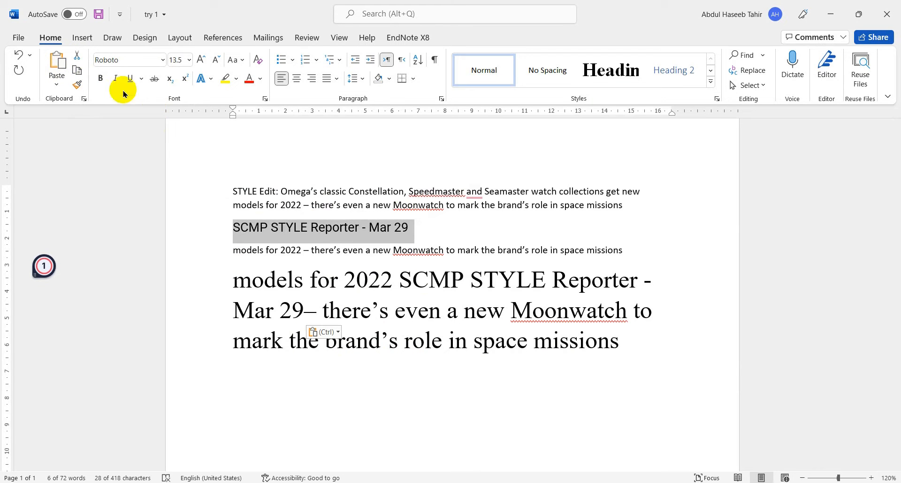
click(82, 63)
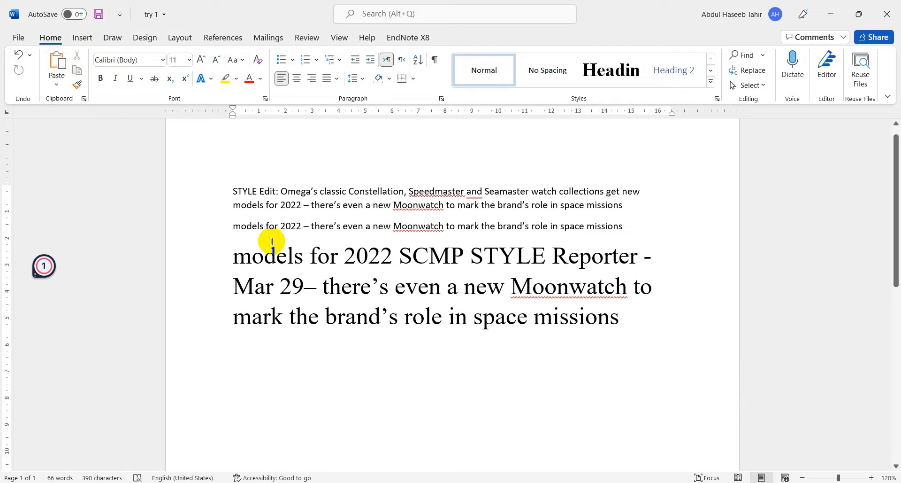
click(56, 60)
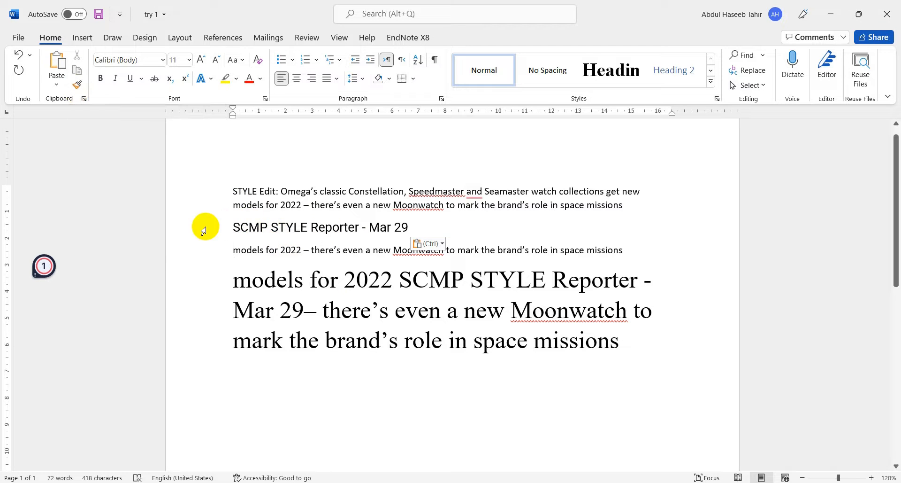
- Copy the formatting of the line "SCMP STYLE Reporter - Mar 29" onto the whole last paragraph with Format Painter
click(198, 230)
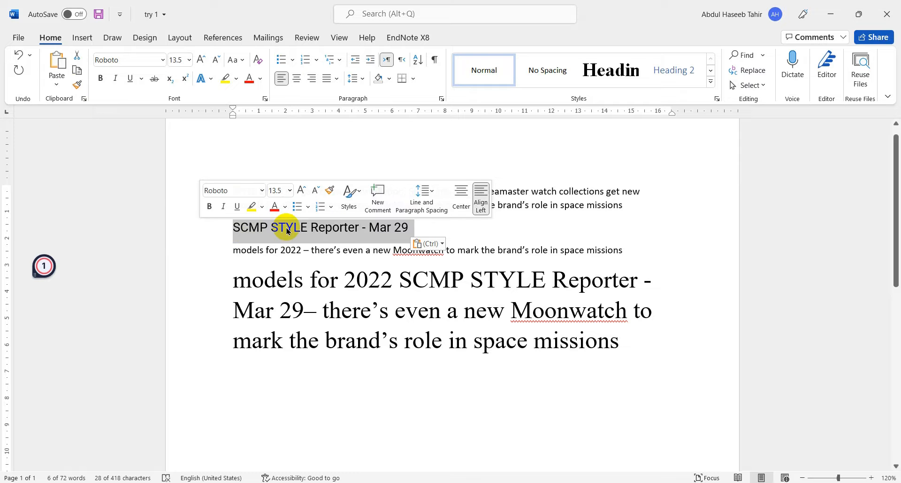
click(78, 86)
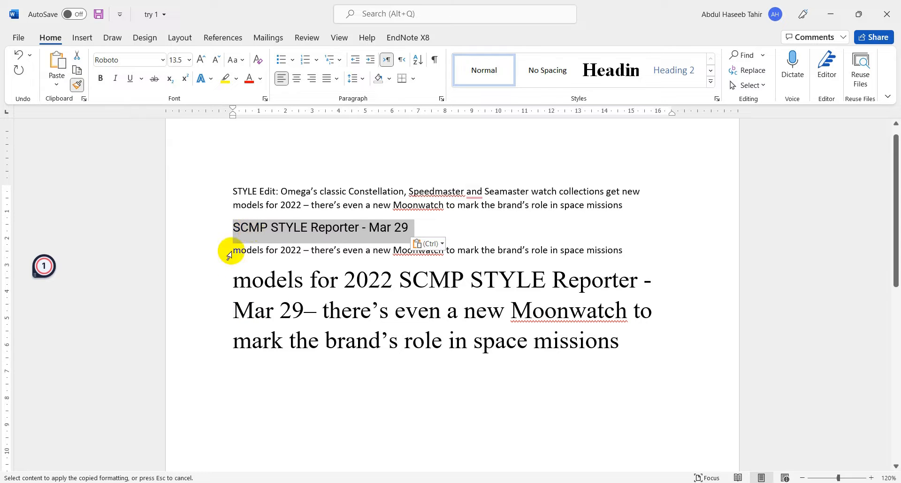
drag(209, 280, 207, 338)
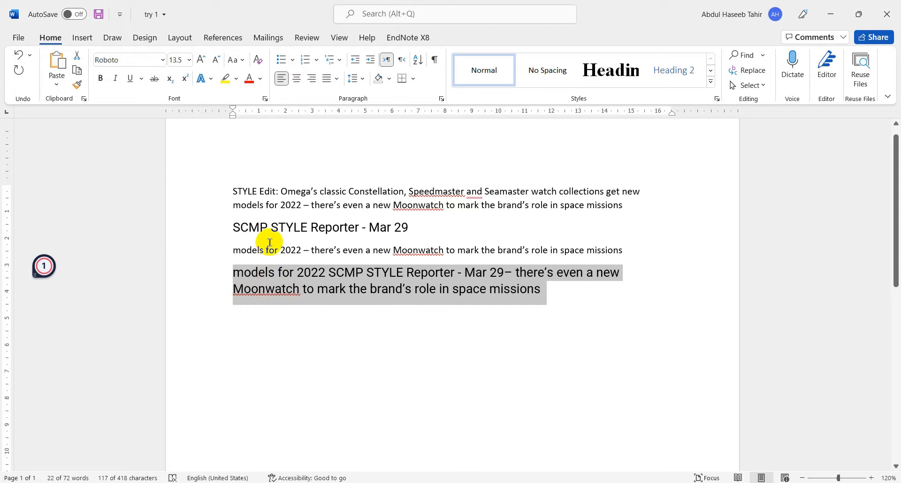
click(259, 227)
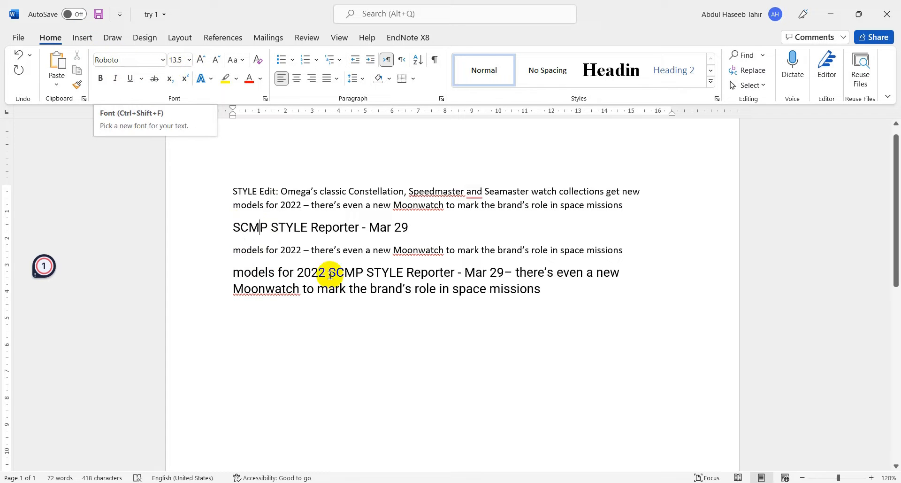
- Set all the document text to Times New Roman at 12 pt
drag(207, 193, 222, 288)
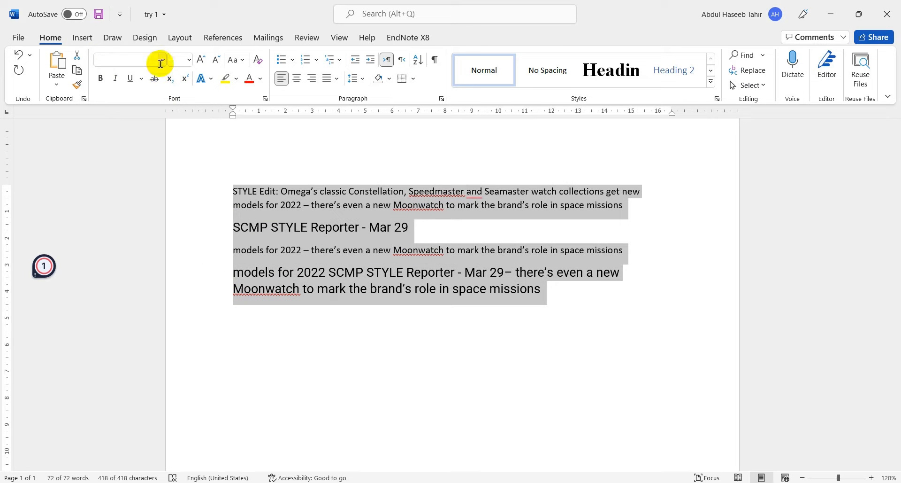
click(144, 56)
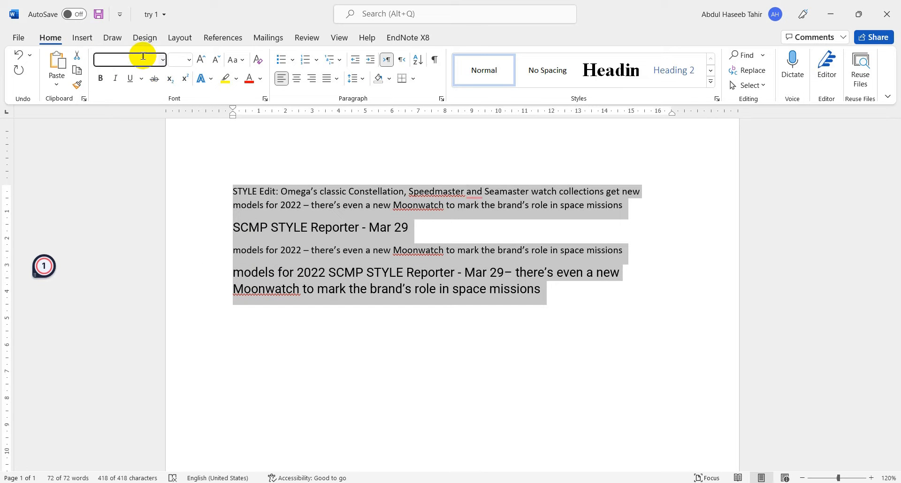
text(Tim)
key(Return)
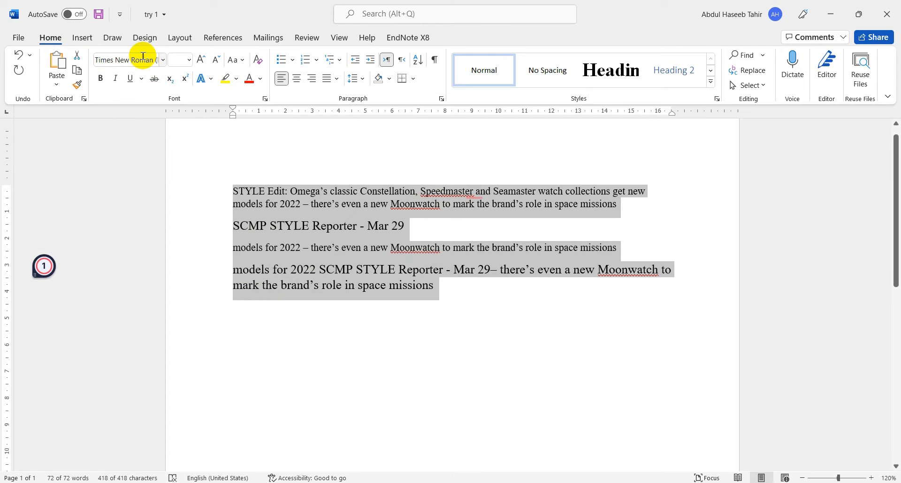
click(172, 63)
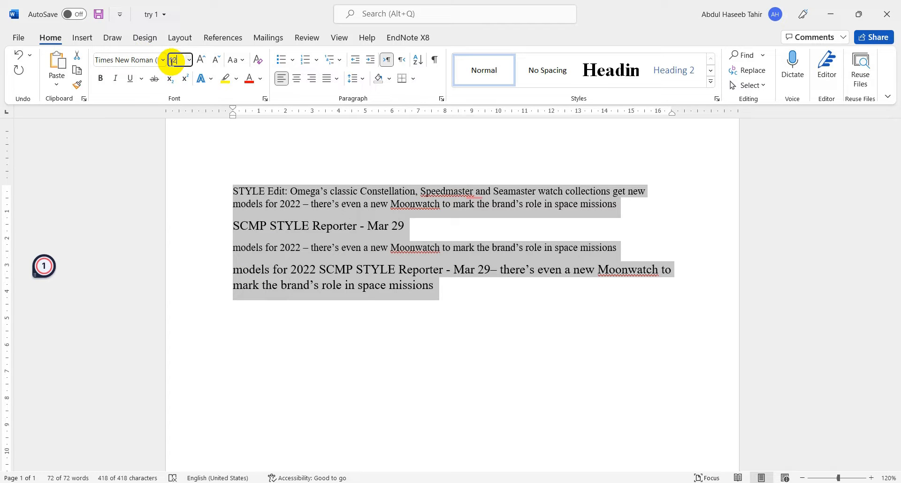
text(12)
key(Return)
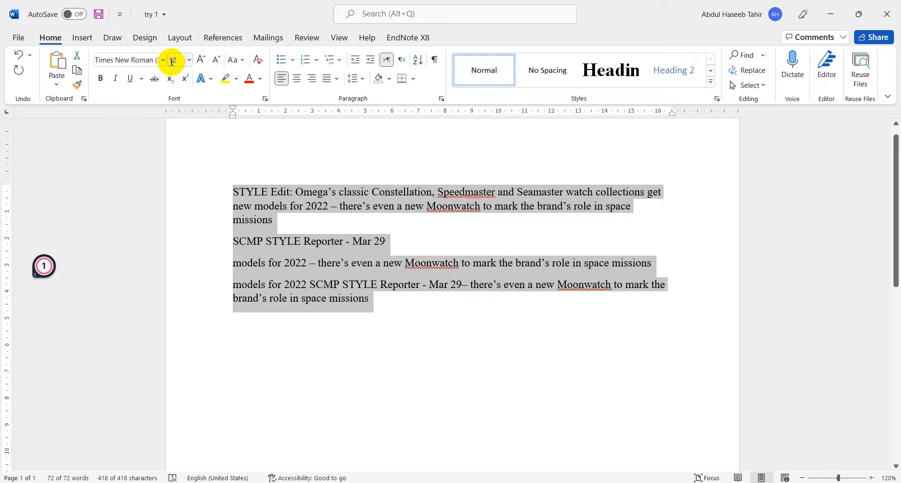
- Shrink all the text past 10 pt step by step, enlarge it to 14 pt, and bring it back to 12 pt
click(222, 62)
click(221, 63)
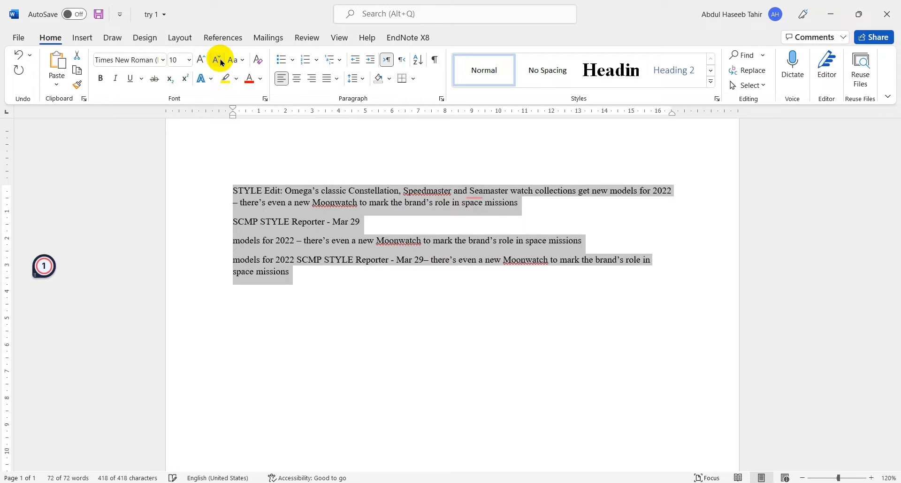
click(222, 62)
click(222, 63)
click(204, 61)
click(205, 61)
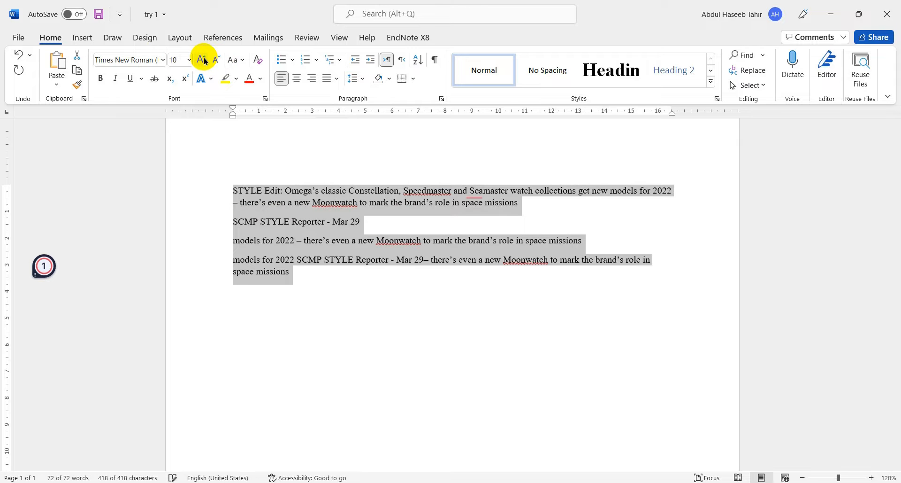
click(205, 61)
click(204, 61)
click(205, 61)
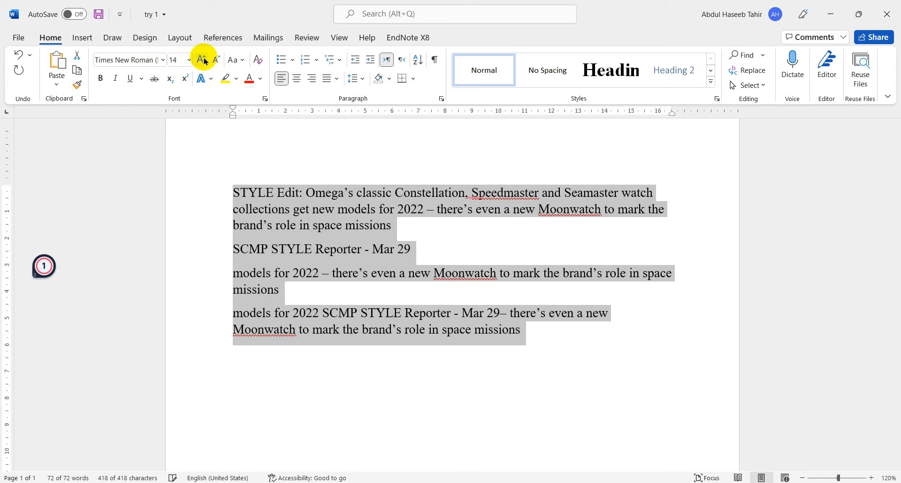
click(216, 60)
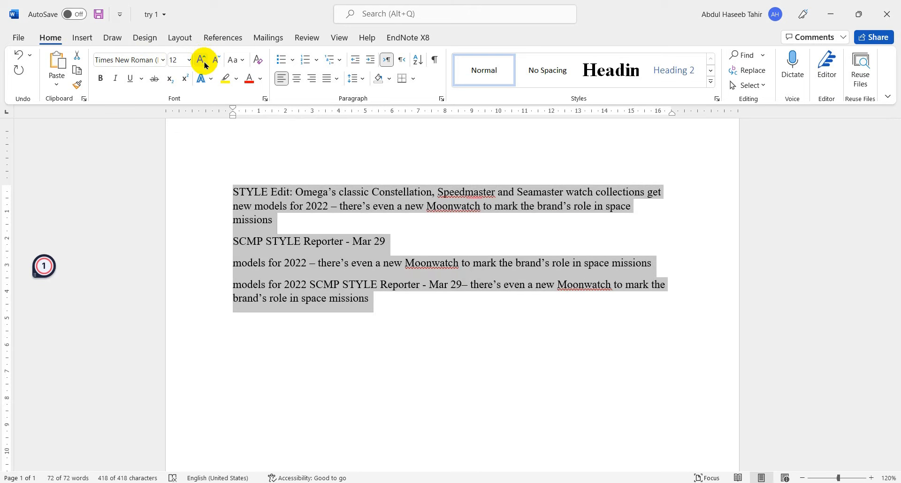
- Apply Sentence case to all the text, and reapply it to the first paragraph alone
click(247, 63)
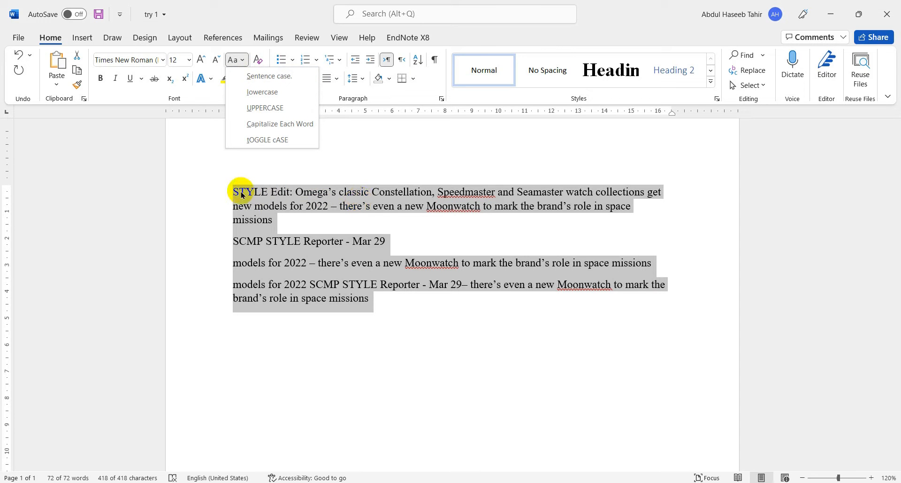
click(276, 76)
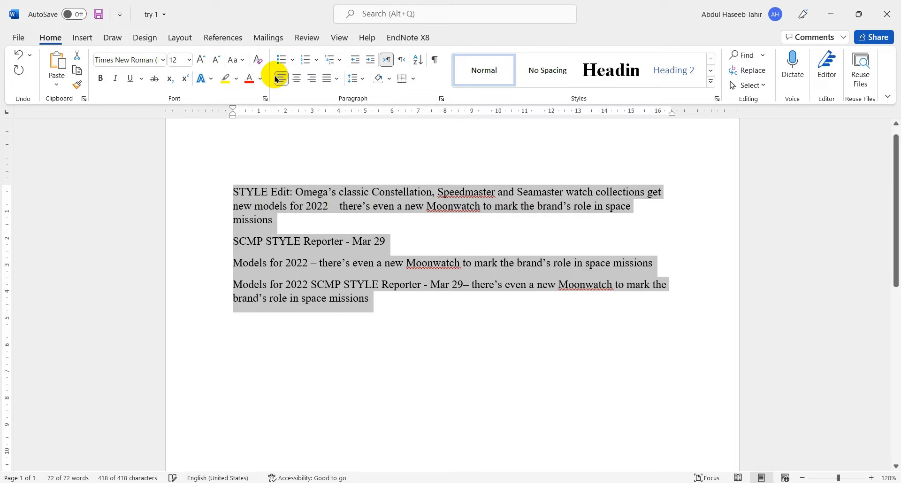
click(292, 222)
drag(218, 192, 225, 226)
click(239, 60)
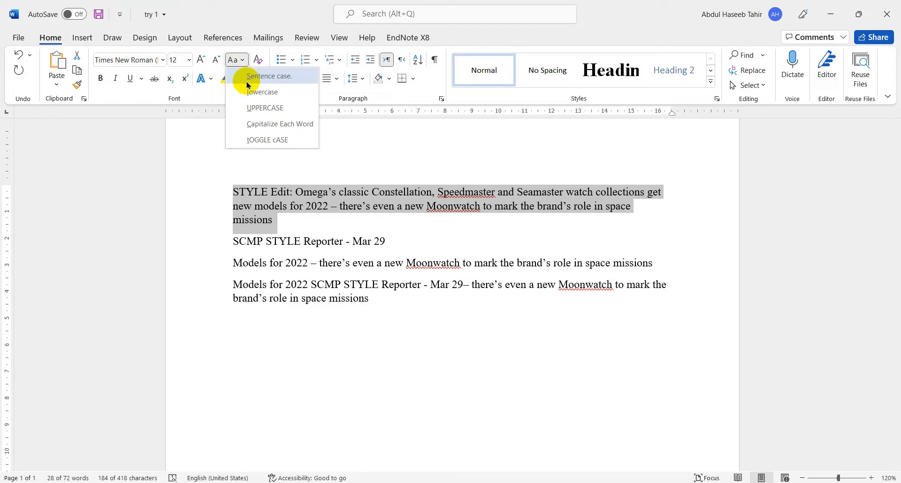
click(248, 75)
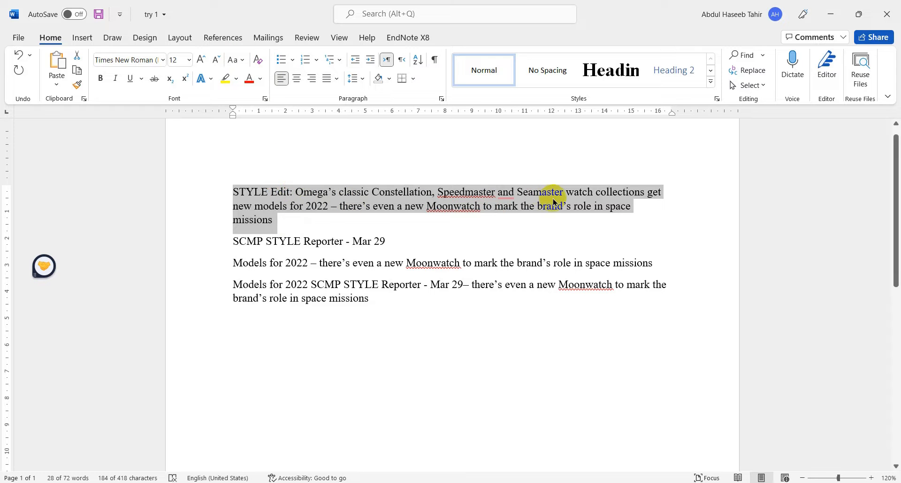
- Shrink the first paragraph's text to 10 pt step by step, and enlarge it to 14 pt
click(217, 60)
click(218, 60)
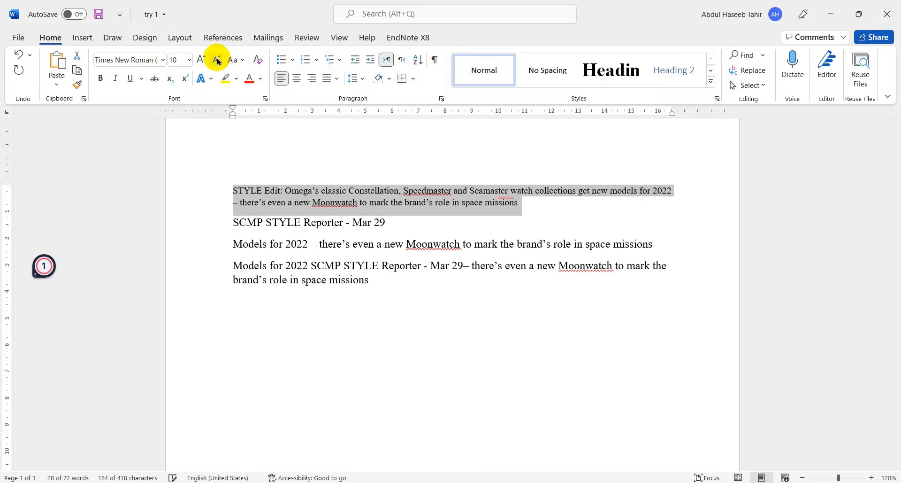
click(202, 58)
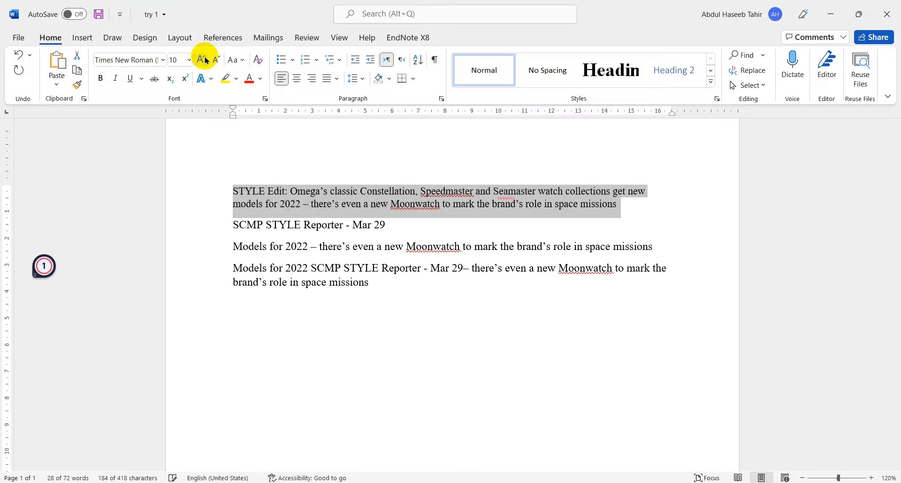
click(202, 59)
click(202, 58)
- Change the first paragraph to lowercase, and switch it to Sentence case
click(241, 59)
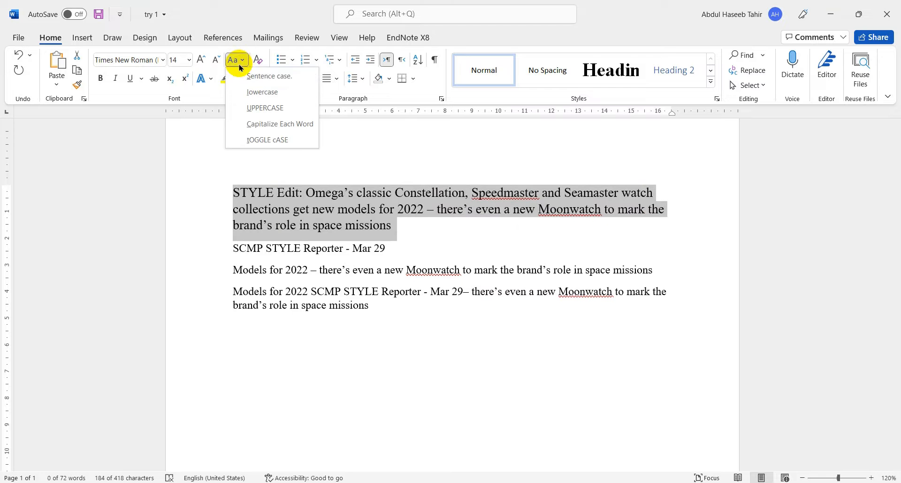
click(246, 90)
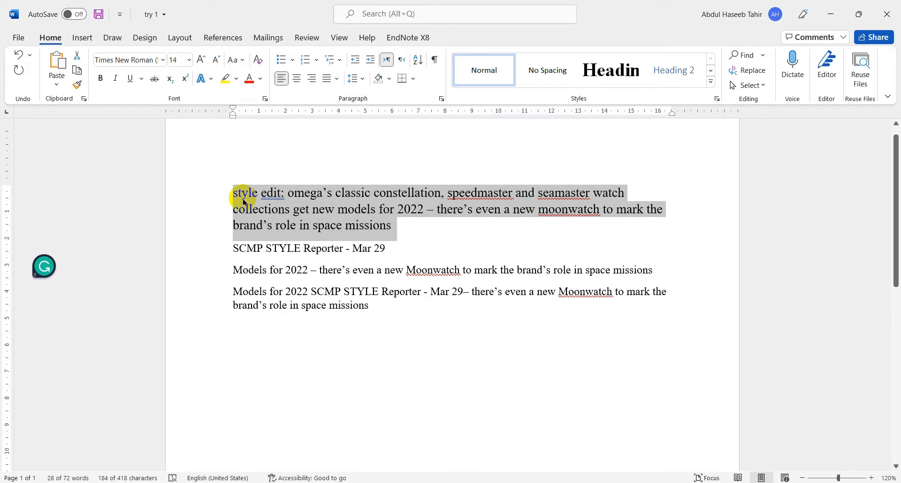
click(237, 61)
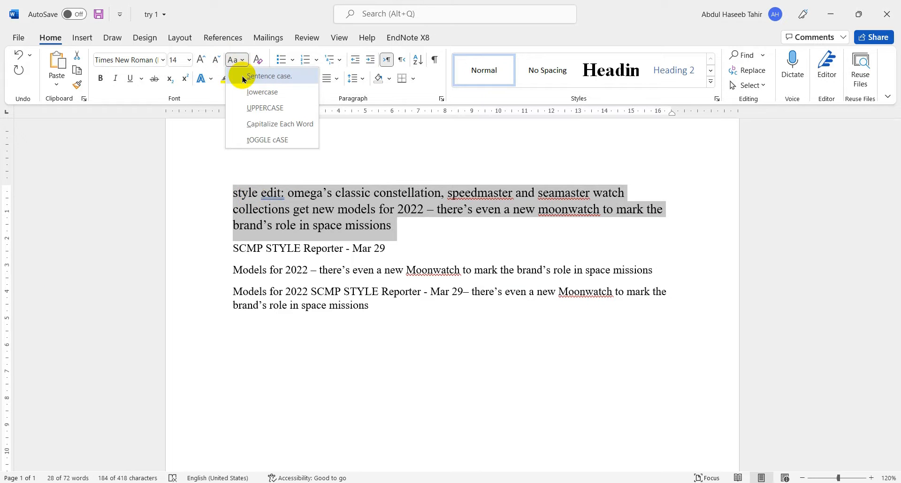
click(243, 78)
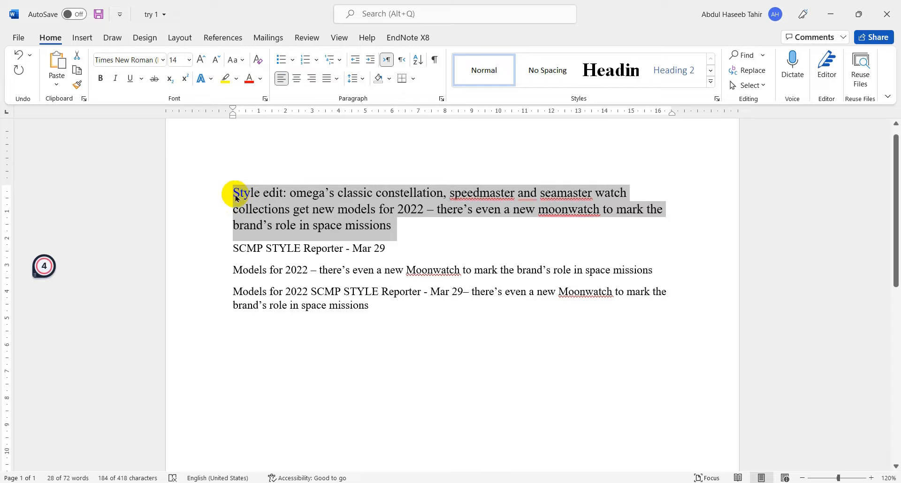
- Change the first paragraph to UPPERCASE, and switch it to Capitalize Each Word
click(237, 65)
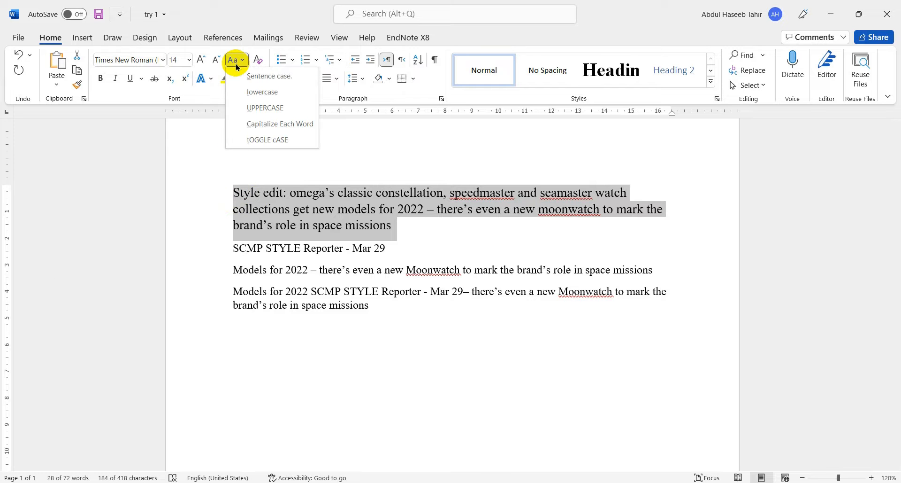
click(246, 110)
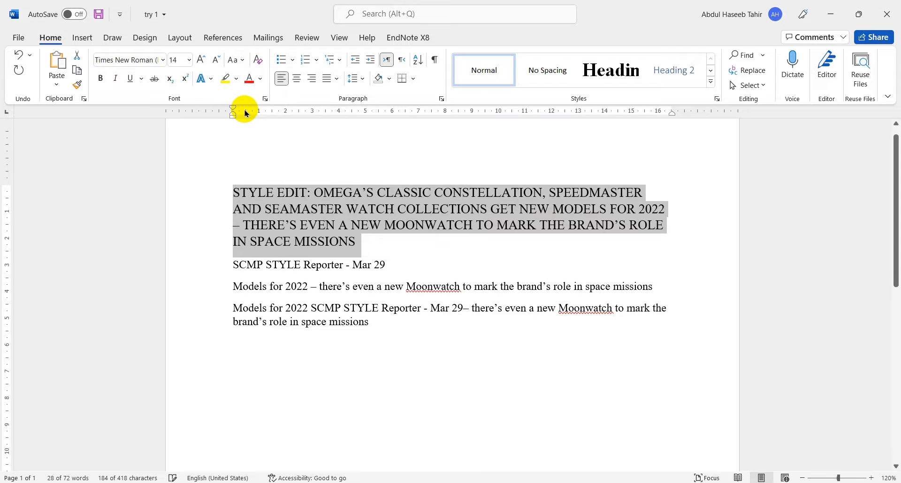
click(238, 59)
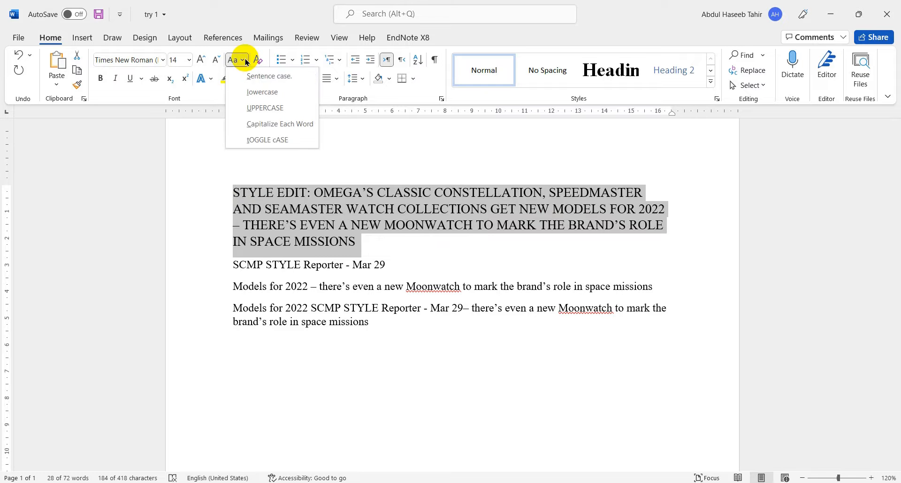
click(246, 127)
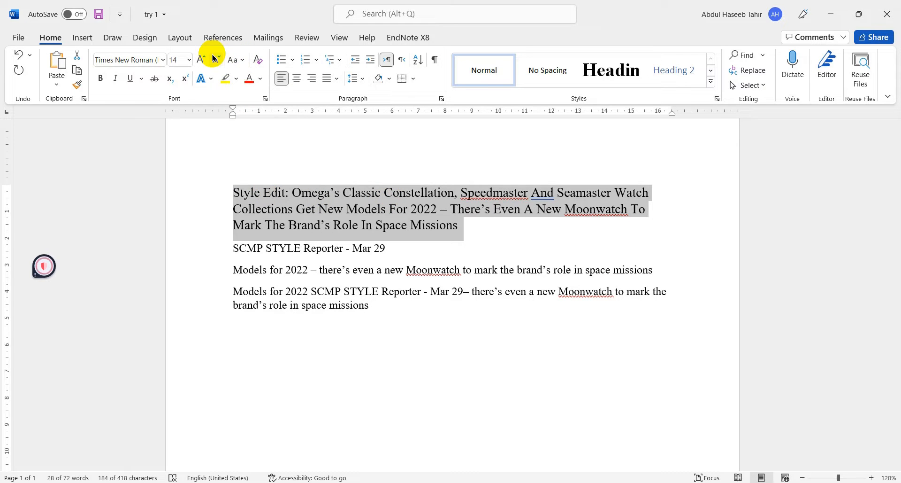
- Apply tOGGLE cASE to the first paragraph, and return it to Sentence case
click(234, 66)
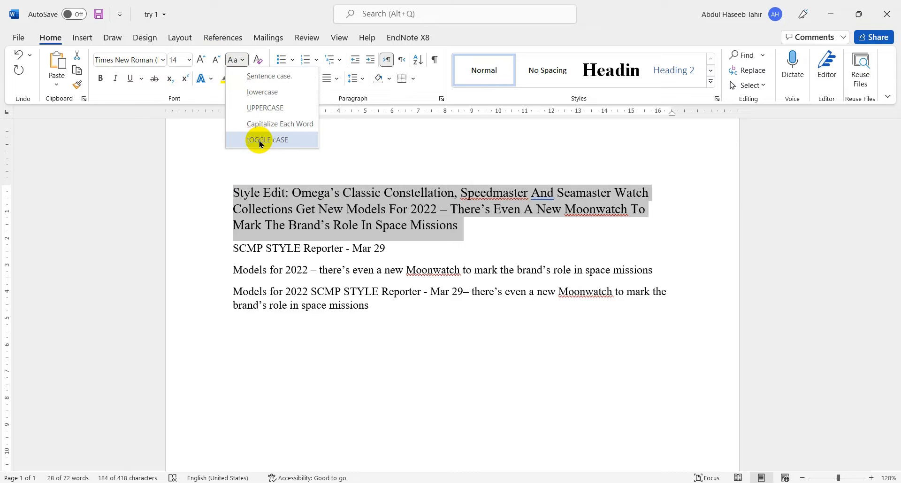
click(261, 143)
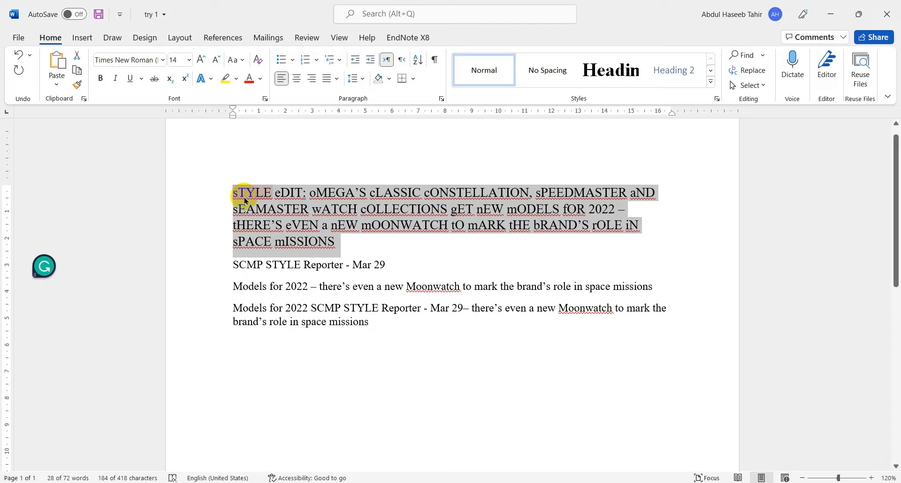
click(234, 58)
click(241, 78)
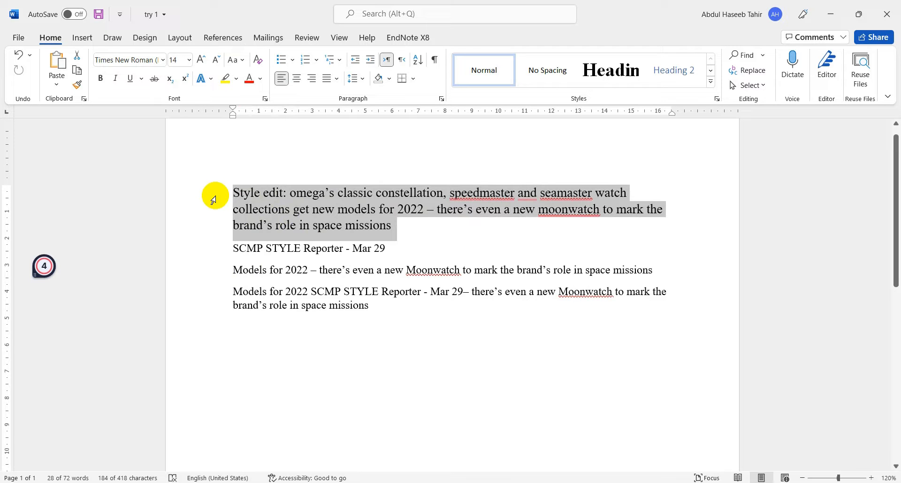
- Make the first paragraph bold and the line "SCMP STYLE Reporter - Mar 29" italic
click(101, 79)
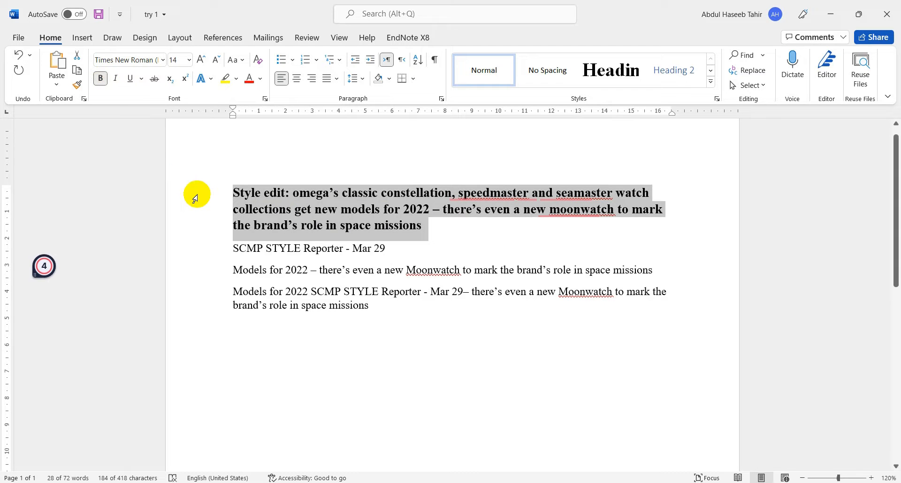
click(216, 250)
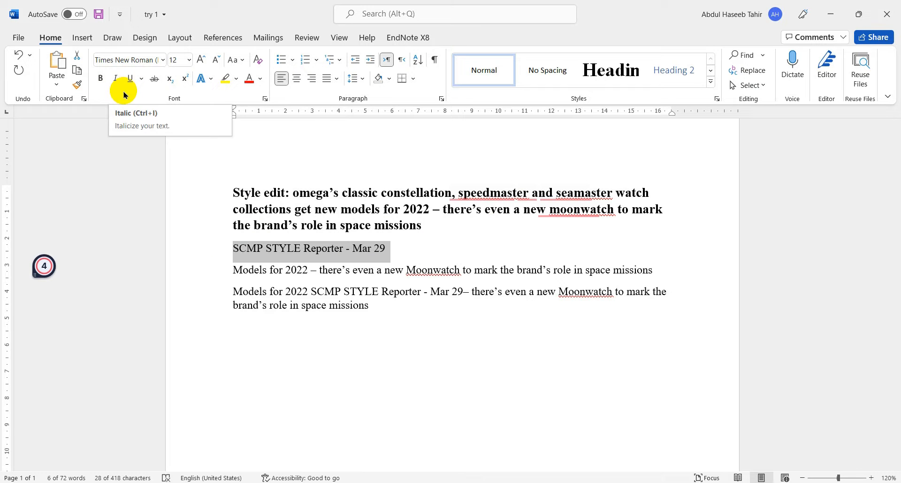
click(116, 78)
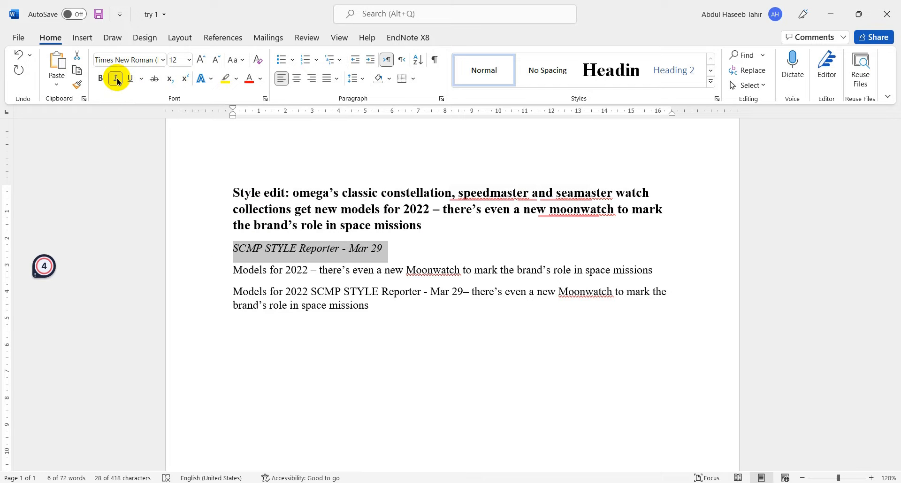
- Underline the last two paragraphs, both starting with "Models for 2022"
drag(210, 274, 215, 305)
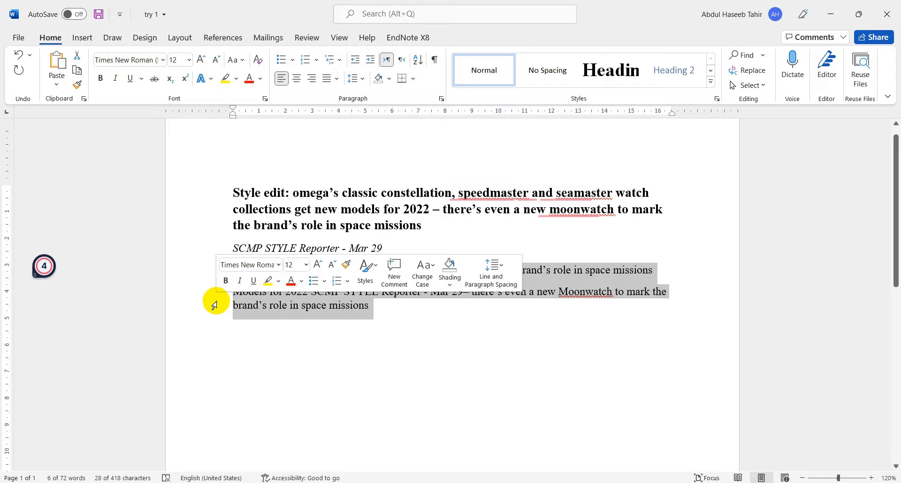
click(133, 82)
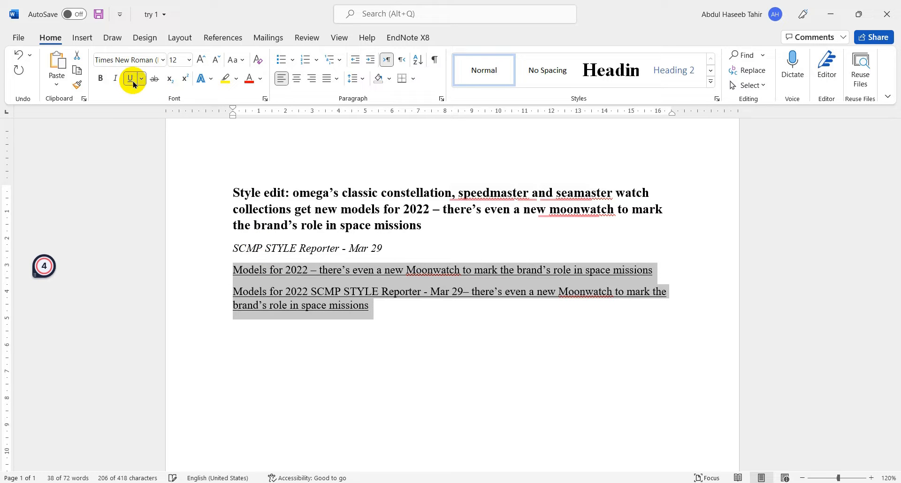
click(133, 83)
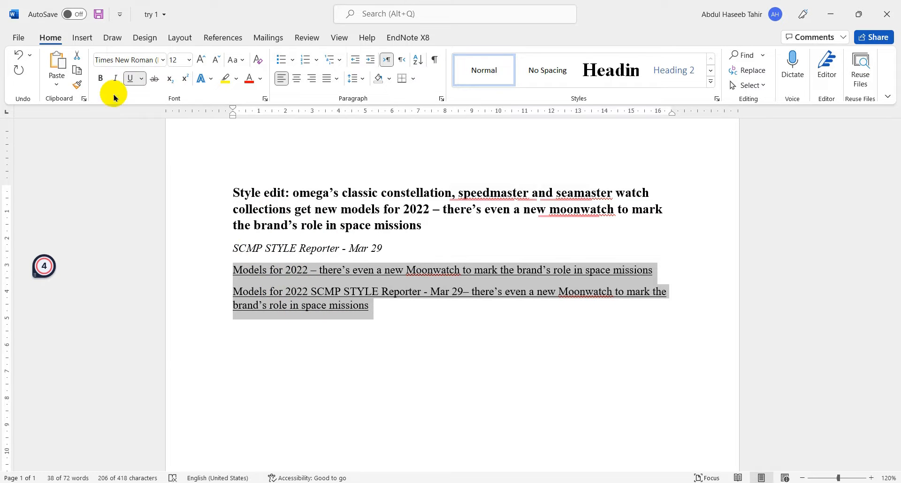
- Copy the underlined formatting onto the first two paragraphs with Format Painter, and undo both the copied formatting and the underline
click(77, 84)
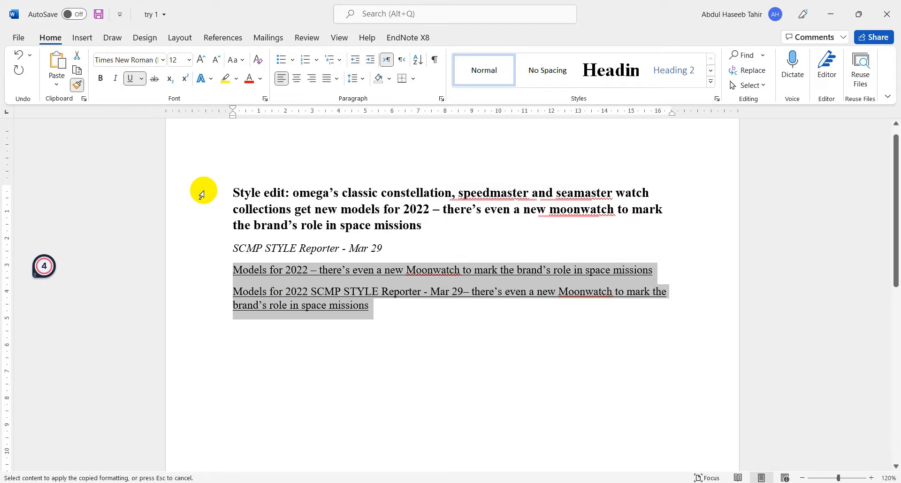
drag(202, 195, 209, 247)
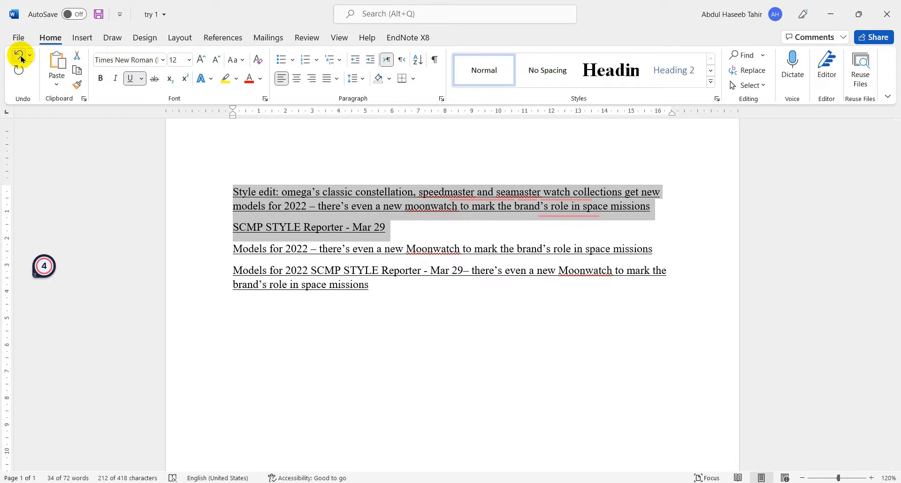
click(20, 57)
click(19, 56)
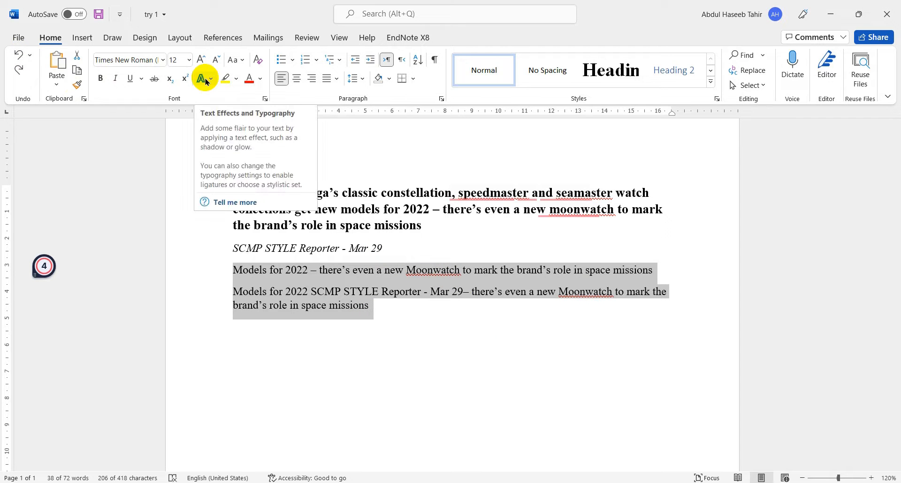
- Apply the white-fill text effect with orange outline and hard shadow to the line "SCMP STYLE Reporter - Mar 29", and undo it
click(219, 249)
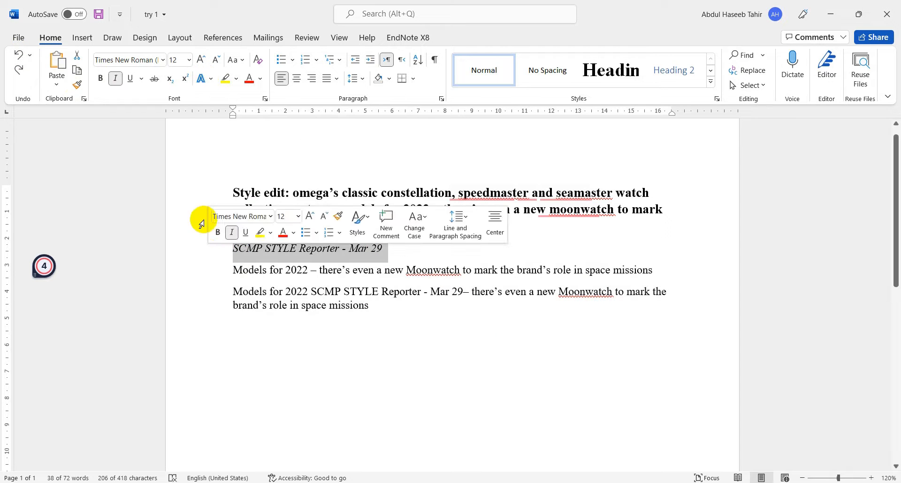
click(209, 82)
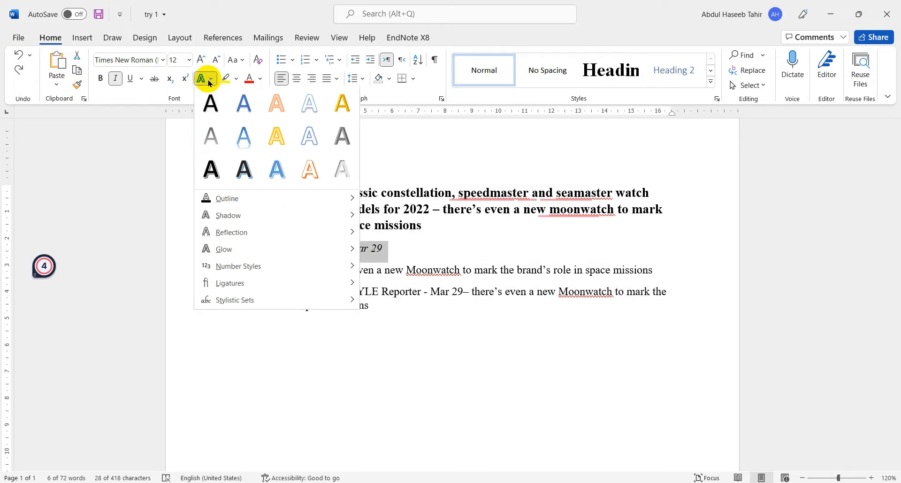
click(311, 171)
click(285, 351)
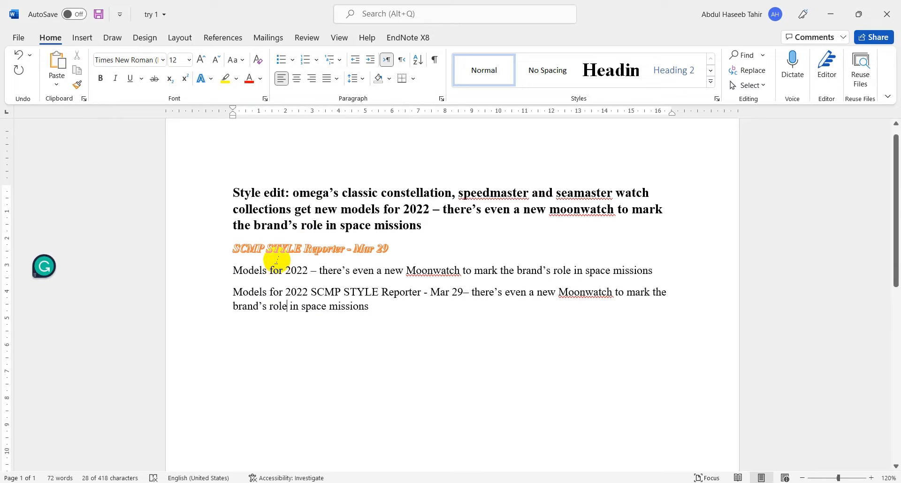
click(17, 54)
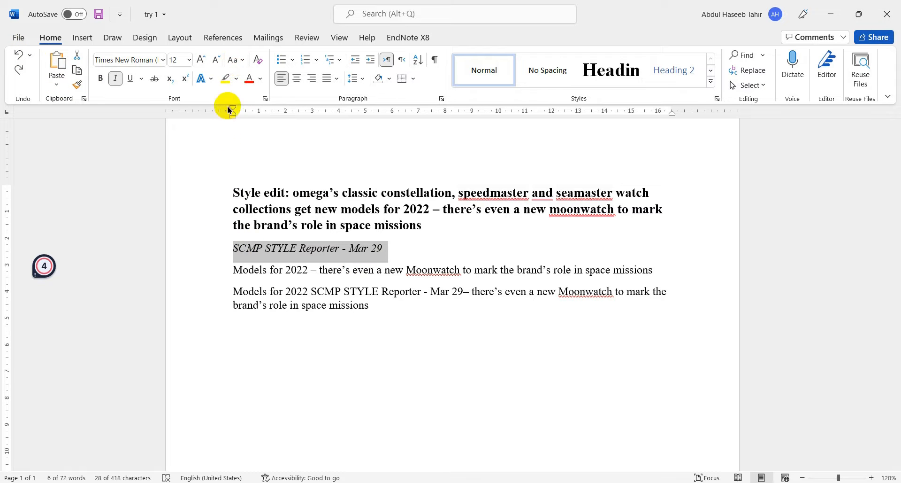
- Highlight the line "SCMP STYLE Reporter - Mar 29" in yellow and the first paragraph's last line in dark blue
click(226, 80)
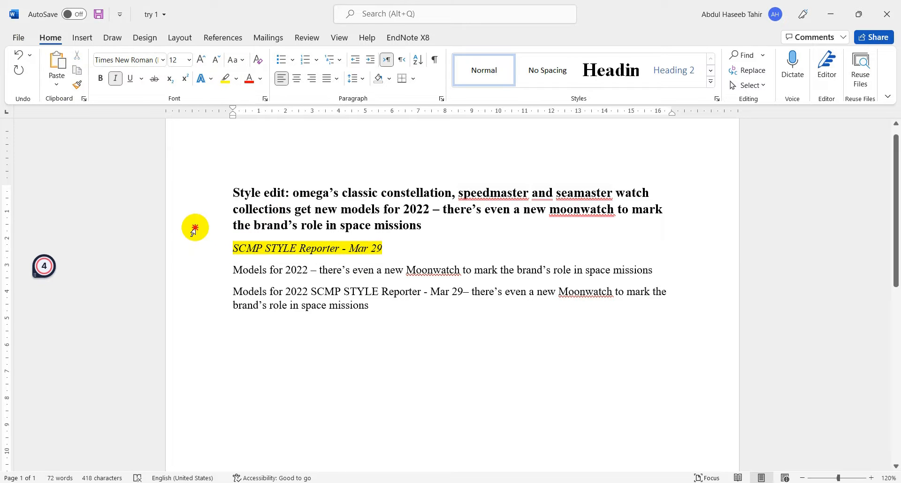
click(194, 228)
click(237, 78)
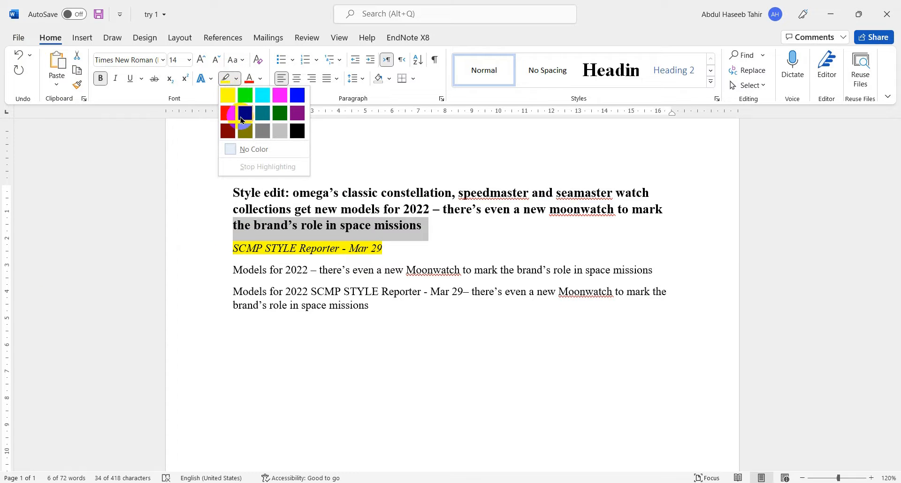
click(251, 111)
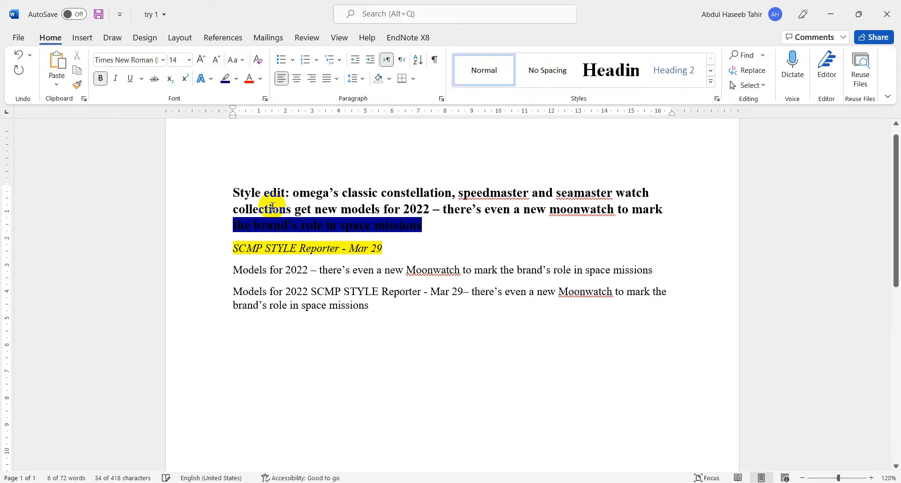
- Highlight the first line of the first paragraph in dark yellow, and undo all the highlighting in the document
click(213, 192)
click(237, 80)
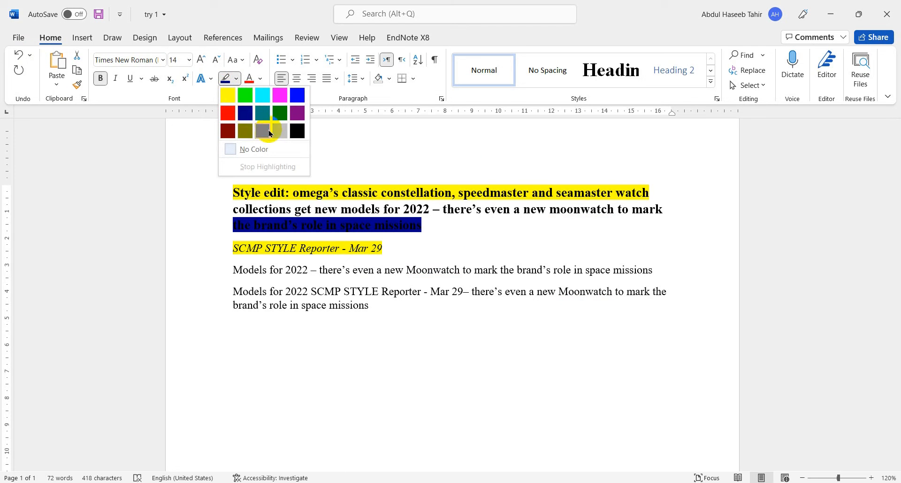
click(246, 130)
click(504, 270)
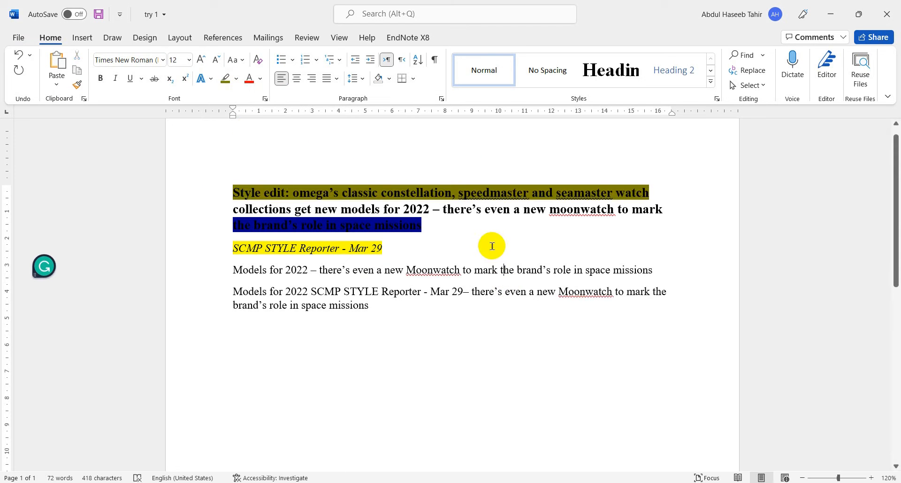
click(18, 55)
click(18, 55)
click(19, 56)
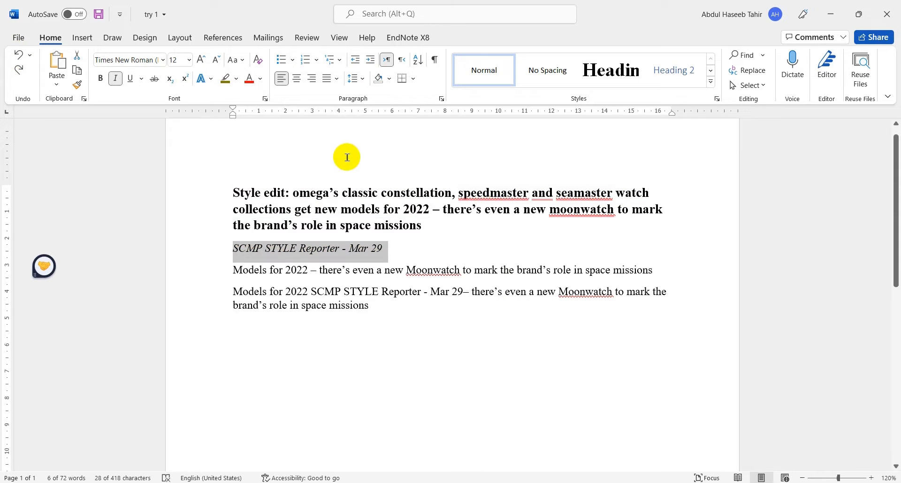
- Colour the text of the first paragraph's first line red
click(289, 225)
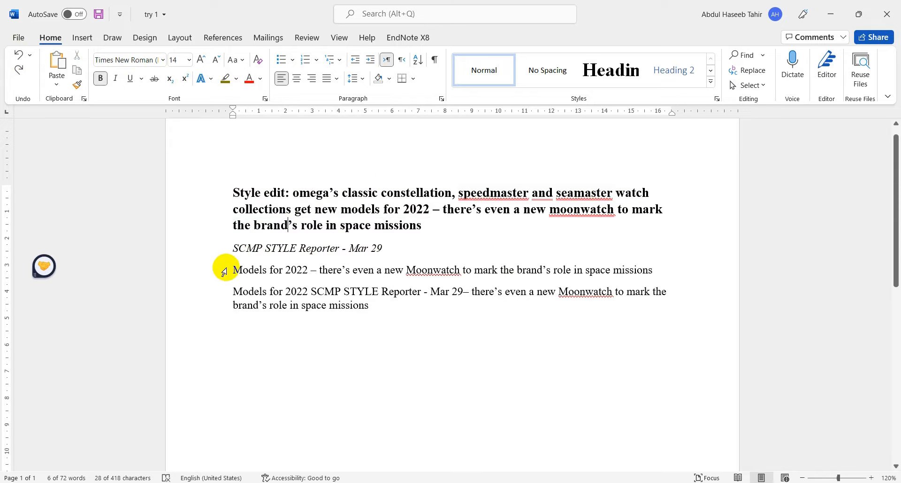
click(217, 195)
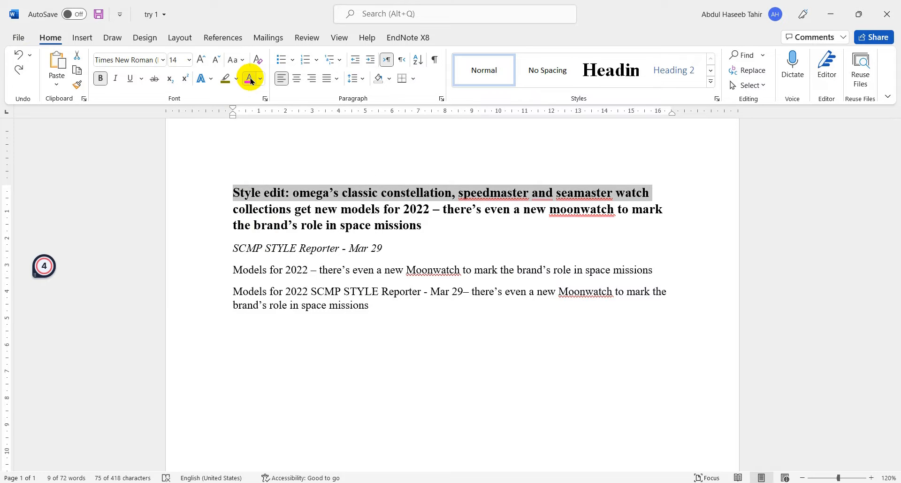
click(251, 81)
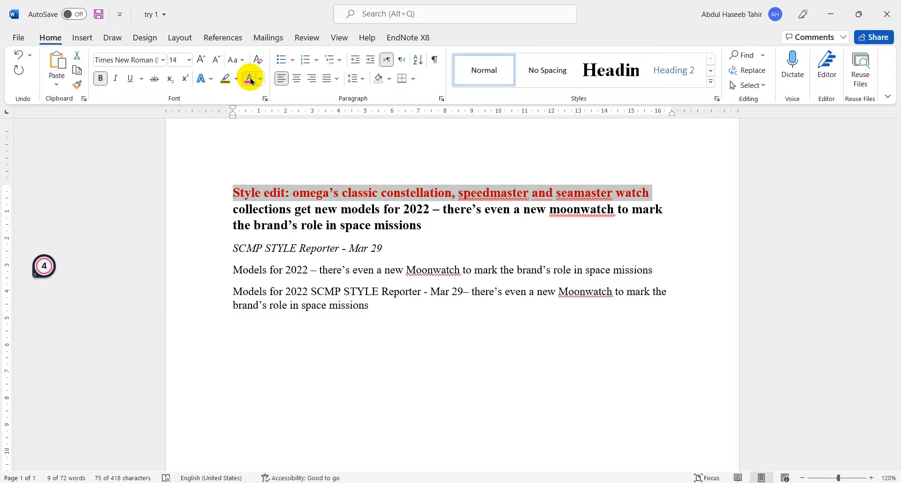
- Set the text highlighter to No Color and run it over the last two lines of the first paragraph
click(216, 210)
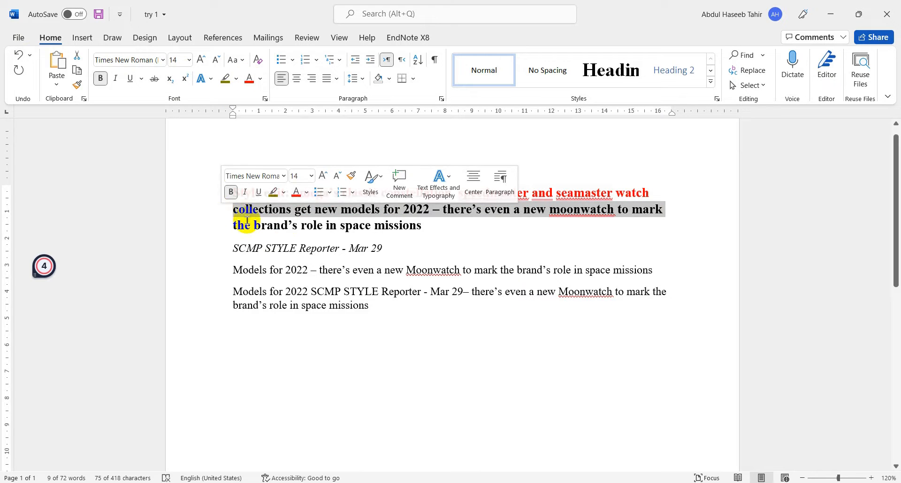
click(508, 264)
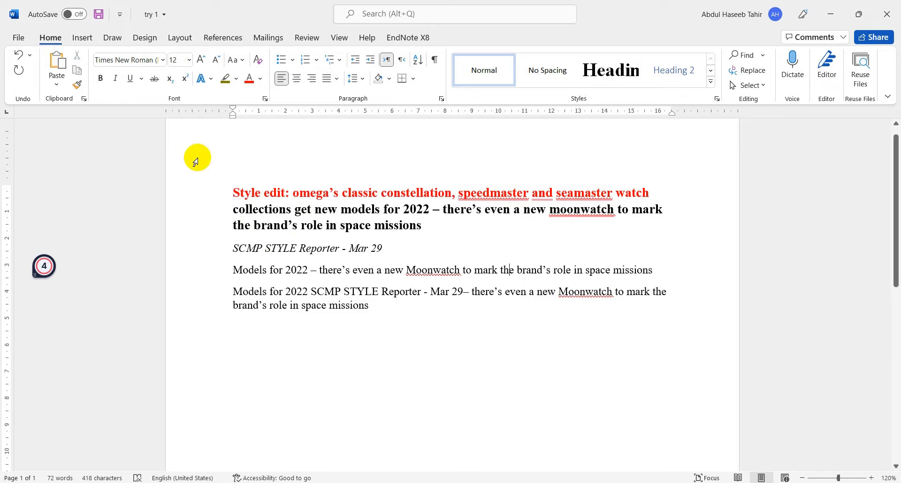
click(237, 79)
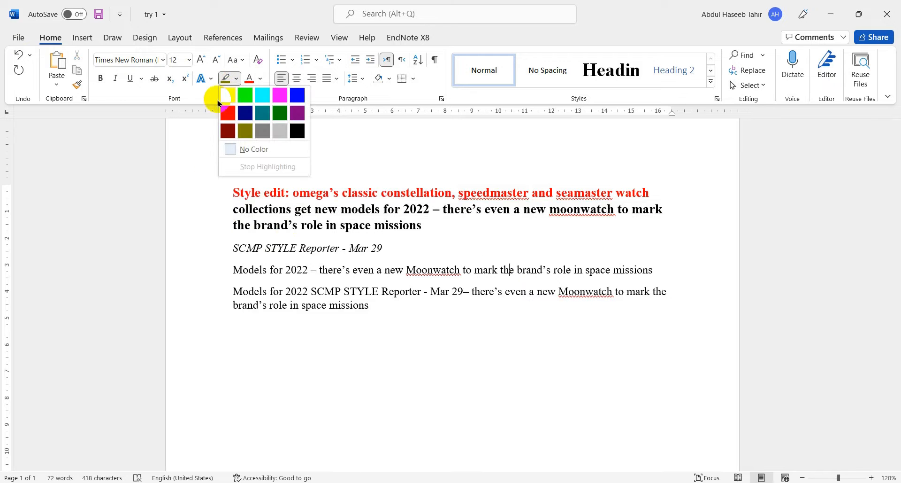
click(233, 149)
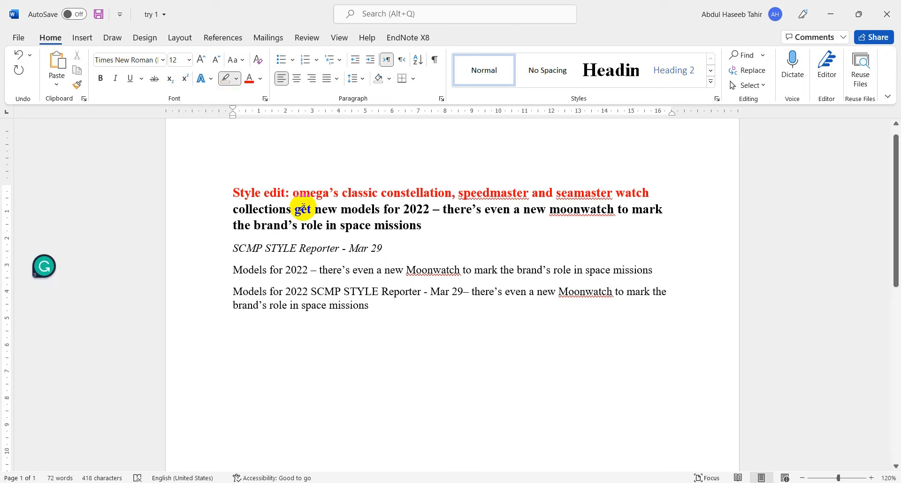
click(238, 80)
click(238, 81)
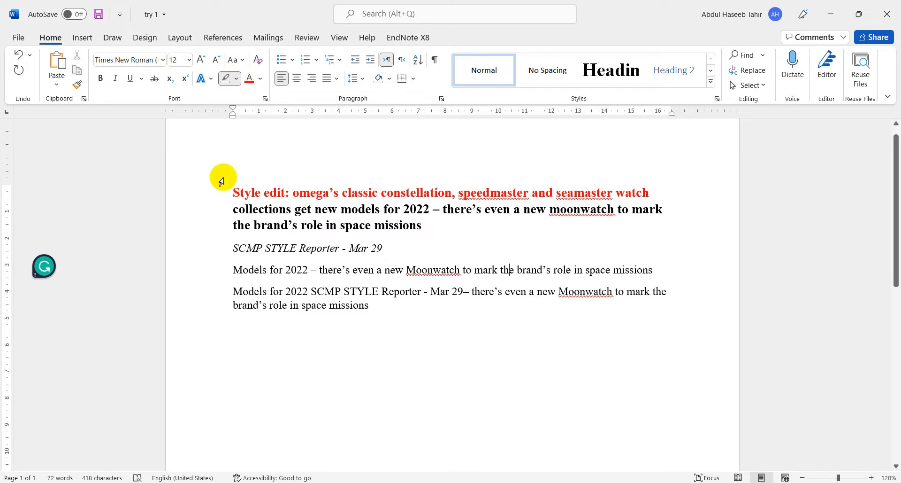
click(240, 192)
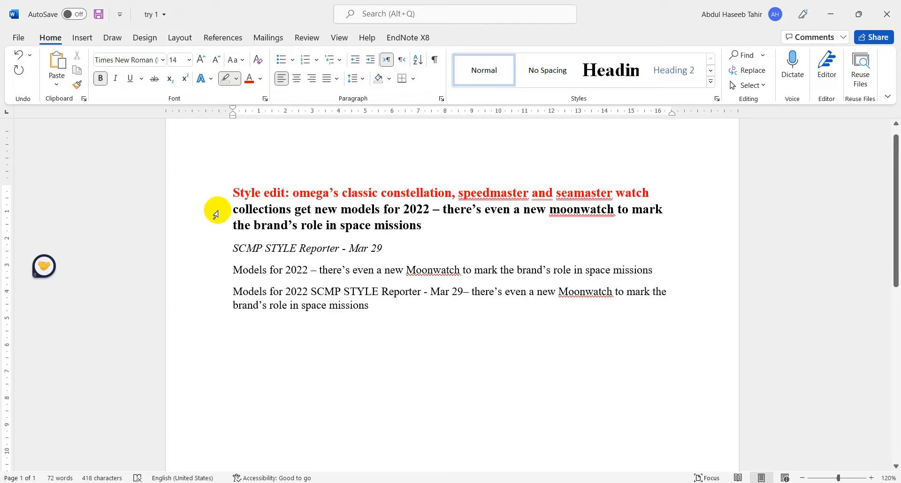
drag(217, 210, 214, 221)
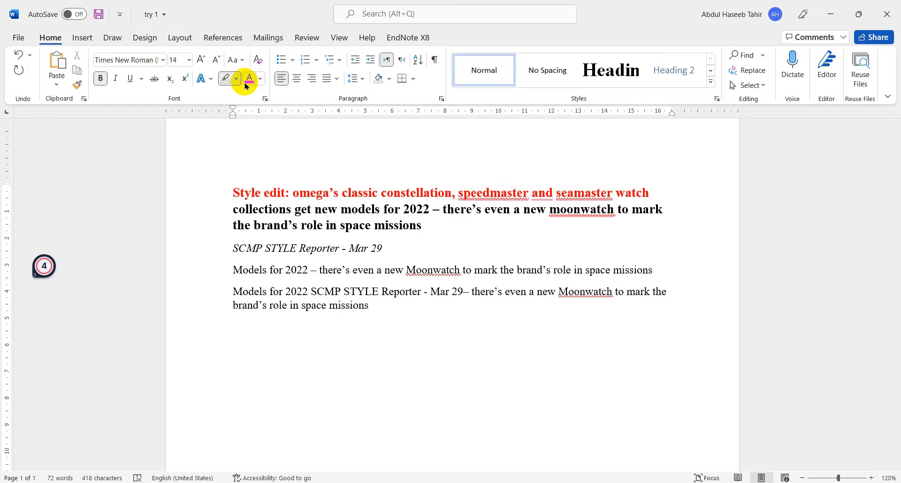
- Colour the text of the first paragraph's last two lines light blue
click(260, 83)
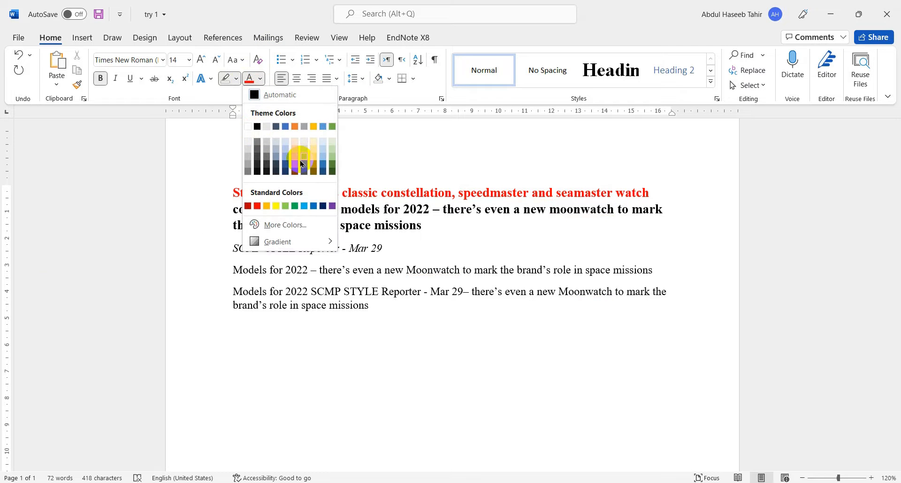
click(324, 158)
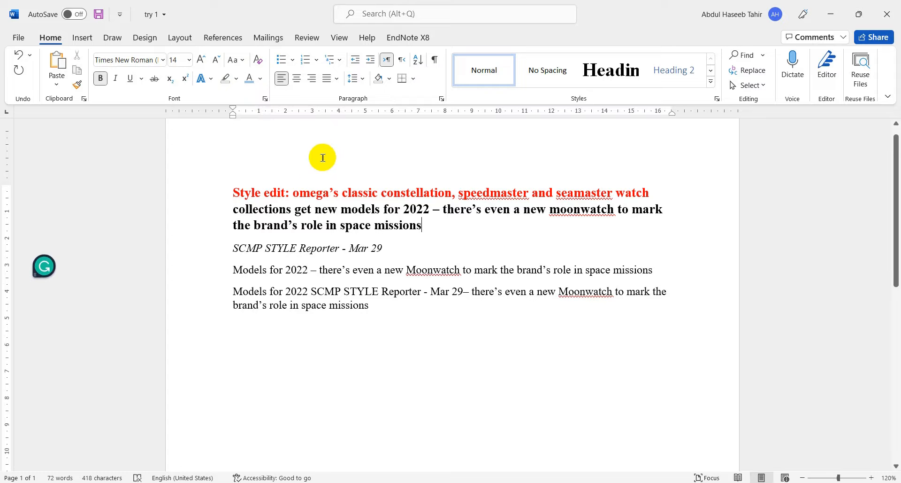
drag(211, 207, 207, 221)
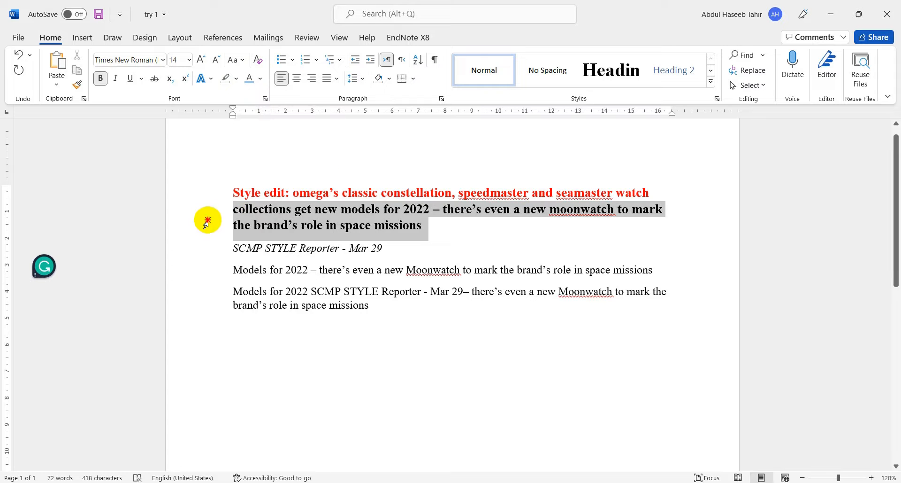
click(250, 81)
click(329, 193)
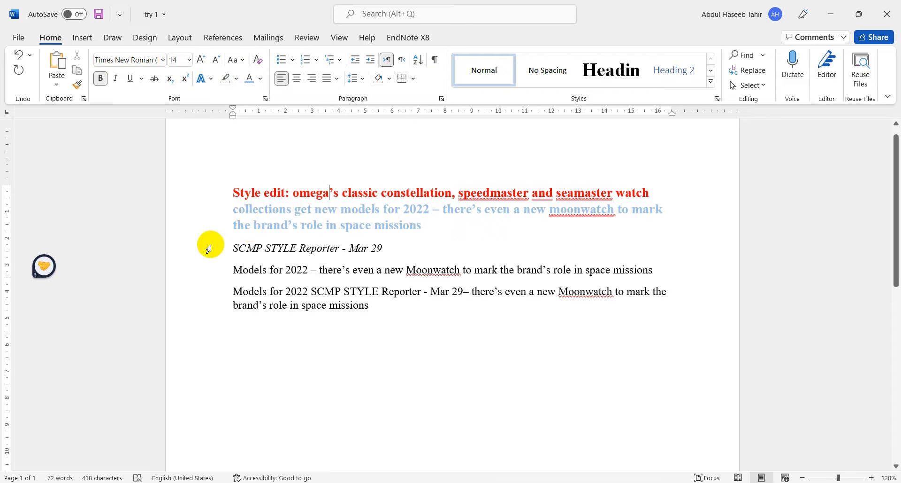
- Colour the line "SCMP STYLE Reporter - Mar 29" with the green theme colour
click(203, 244)
click(261, 79)
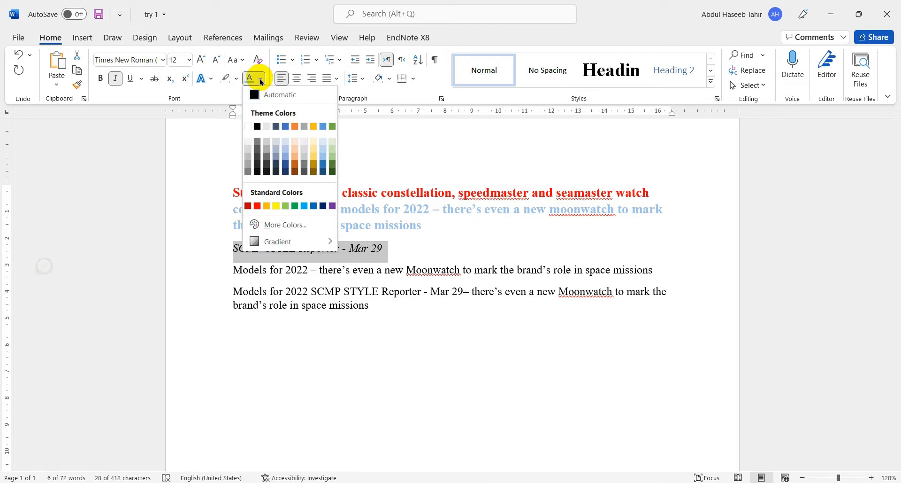
click(333, 127)
click(447, 248)
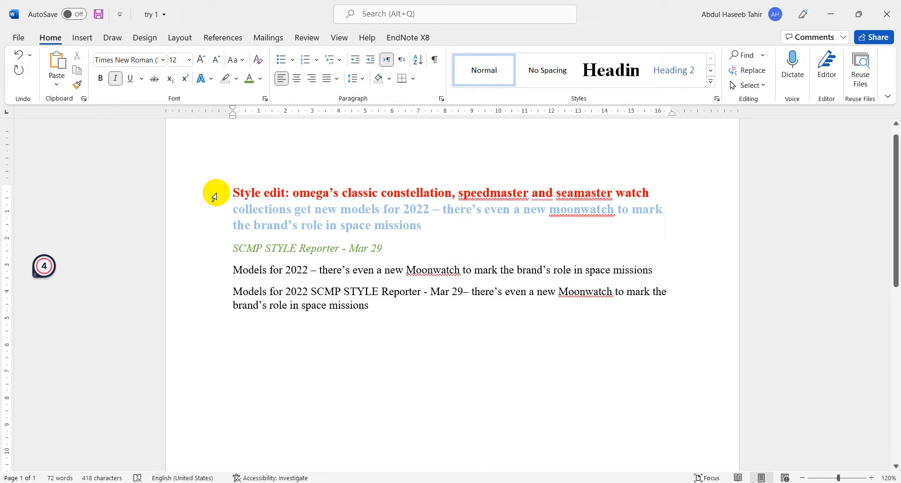
- Copy the plain formatting of the line "Models for 2022" onto the first paragraph and the SCMP line with Format Painter
click(247, 269)
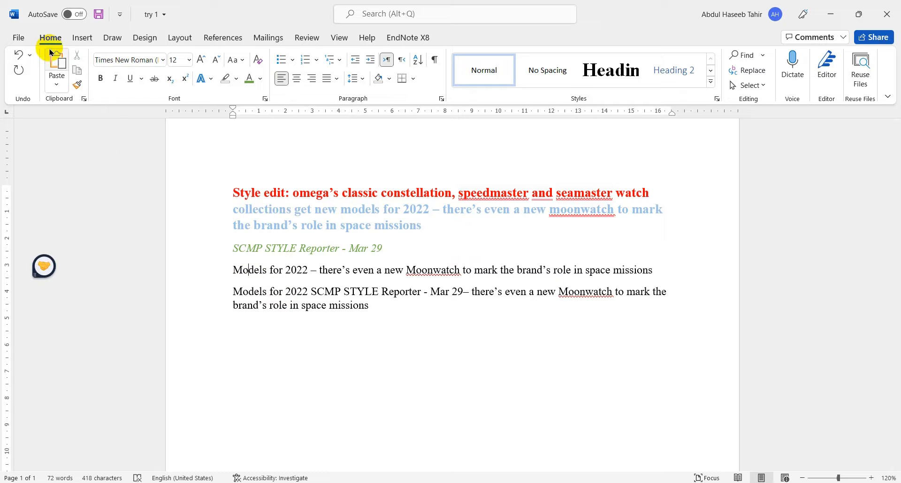
click(79, 84)
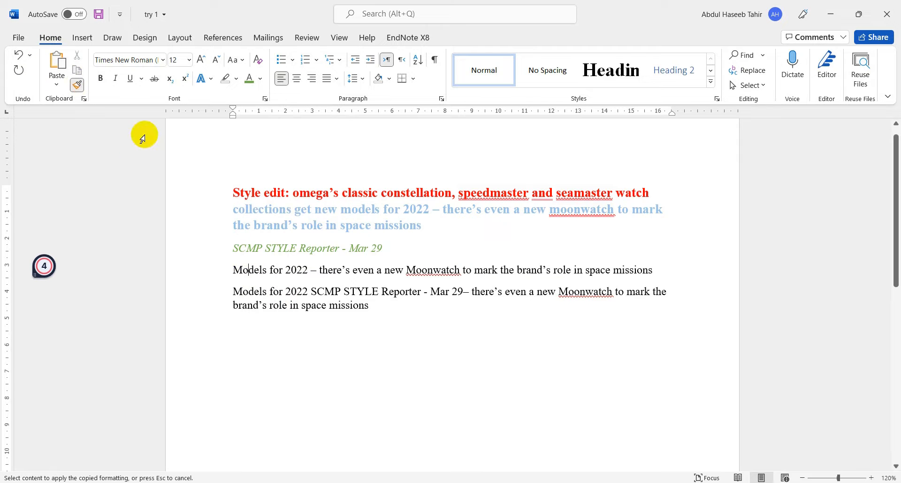
drag(207, 195, 210, 244)
click(347, 324)
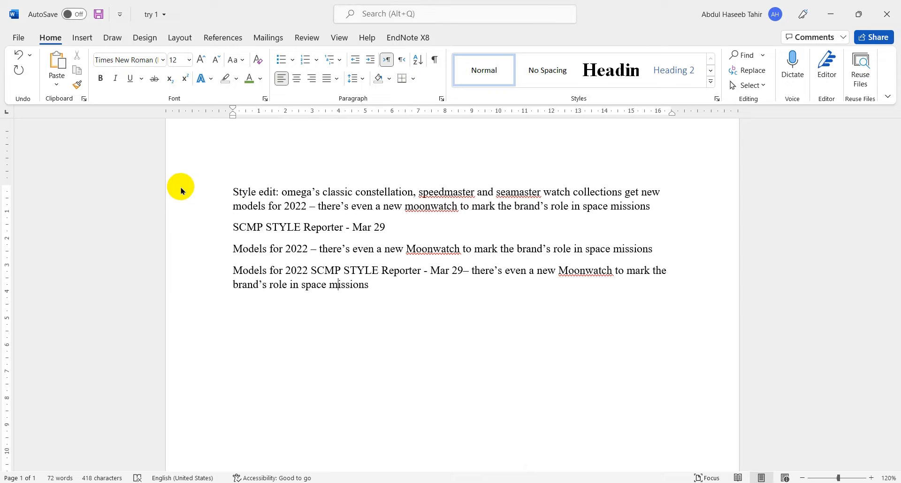
- Centre the first paragraph and the line "SCMP STYLE Reporter - Mar 29", and right-align both
drag(182, 191, 177, 201)
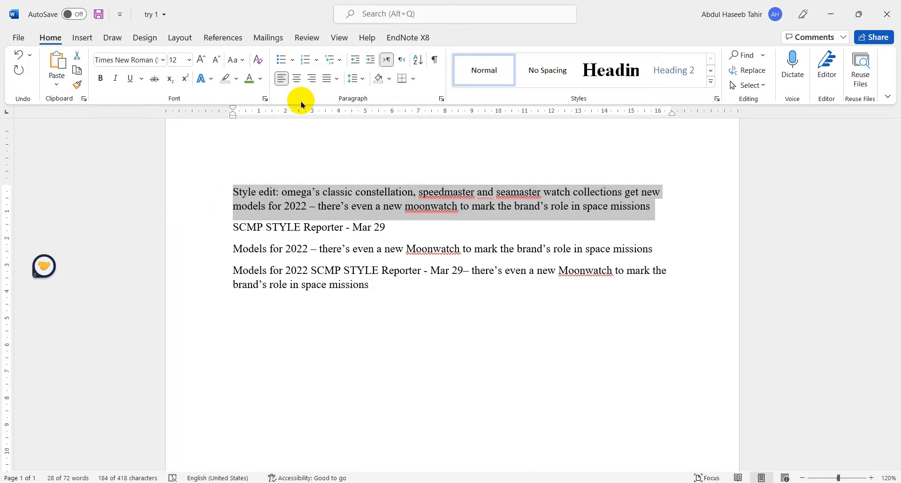
click(299, 79)
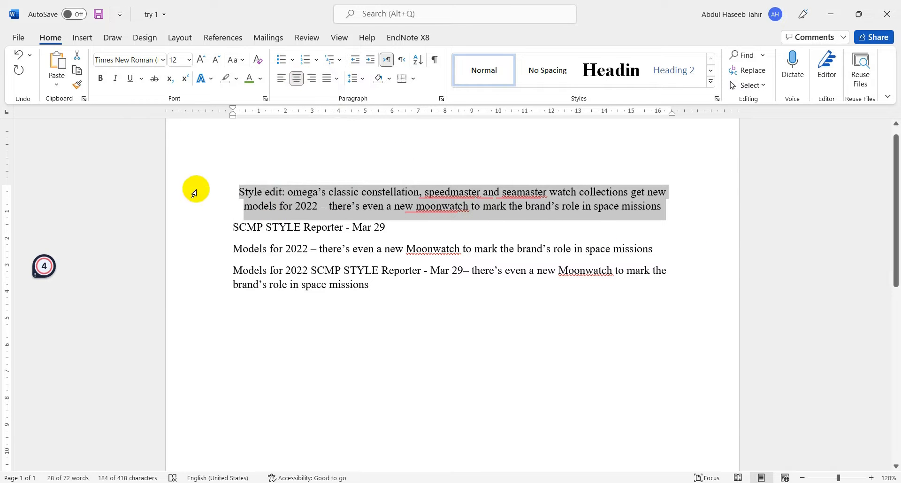
drag(194, 188, 201, 219)
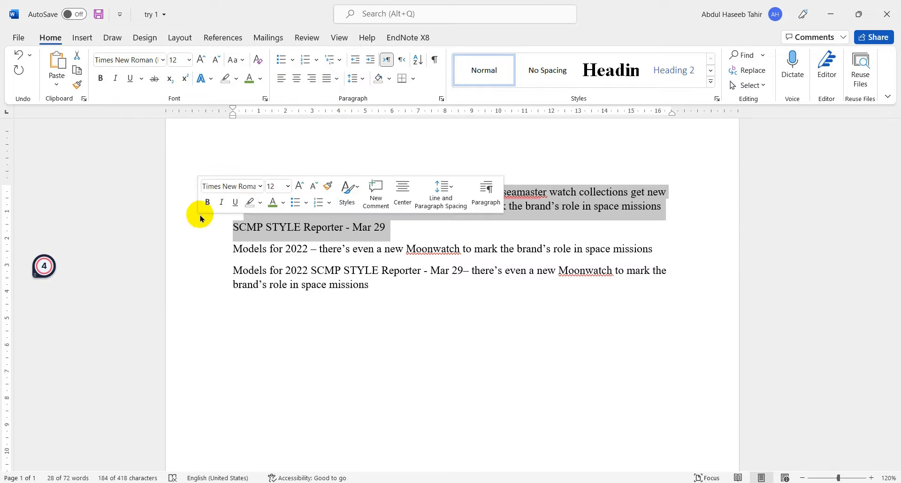
click(303, 78)
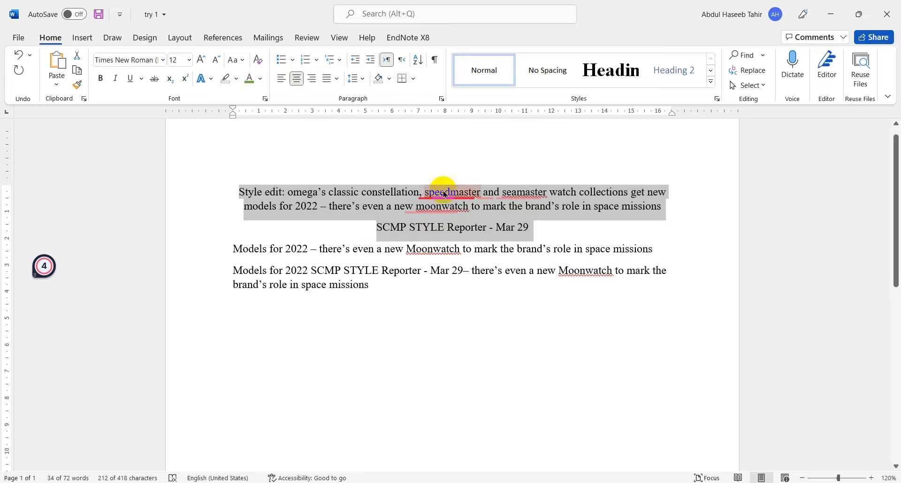
click(313, 79)
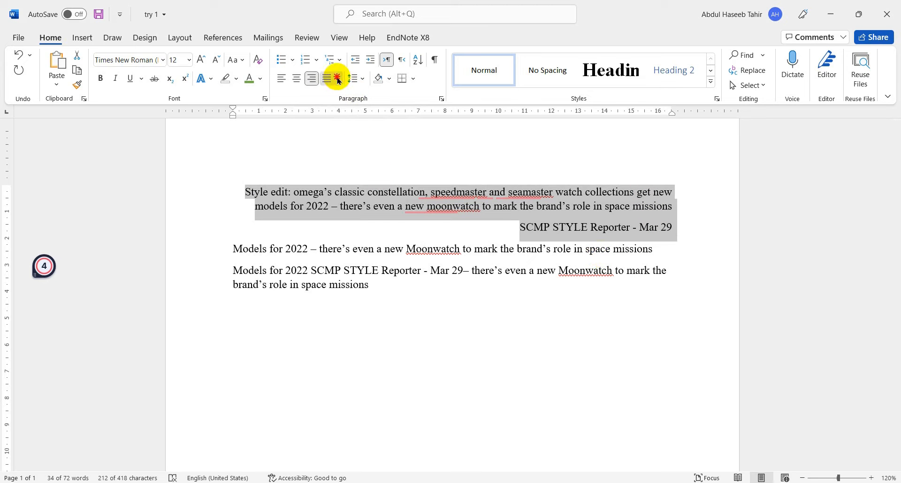
- Justify the first paragraph and the SCMP line, and end the first paragraph with a full stop
click(338, 78)
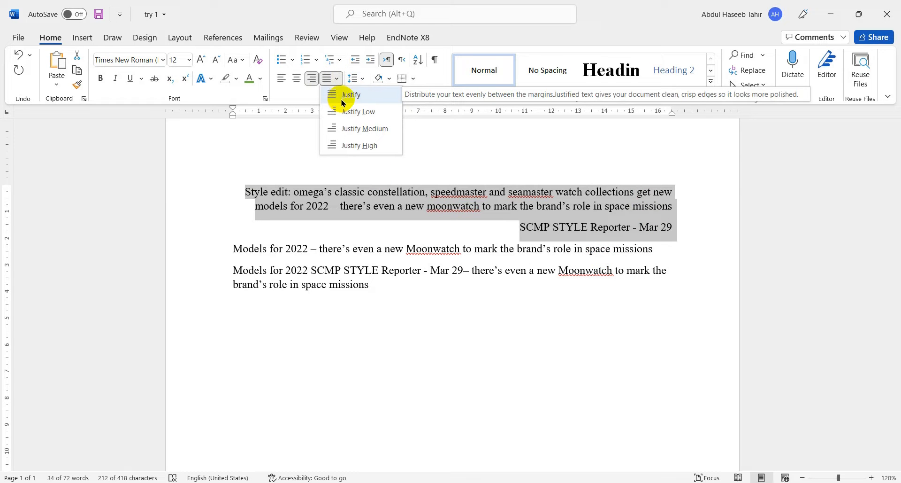
click(343, 97)
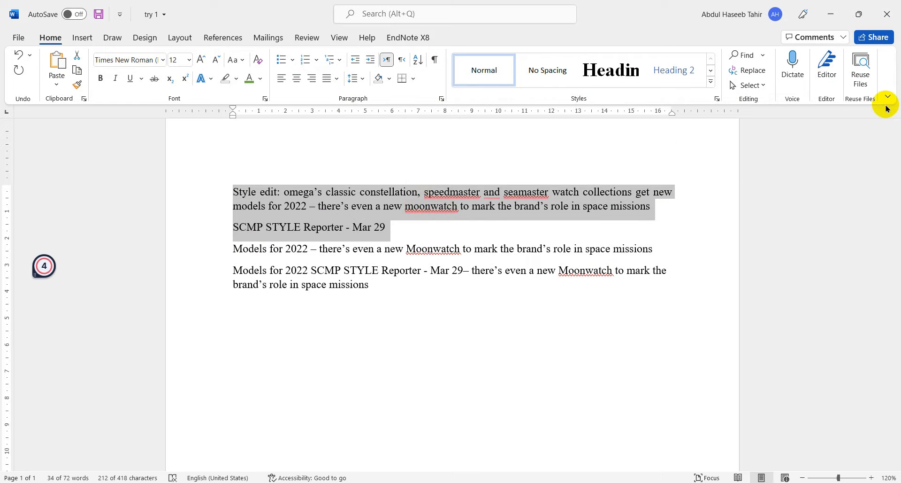
click(651, 203)
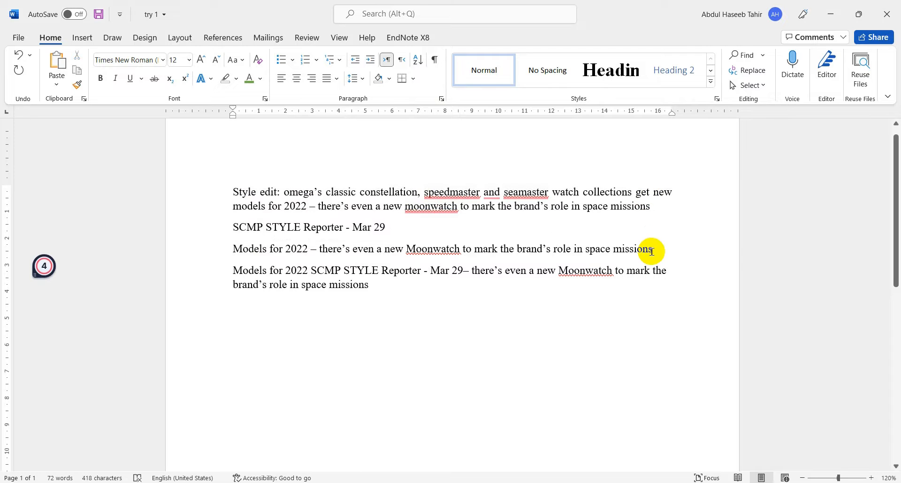
text(.)
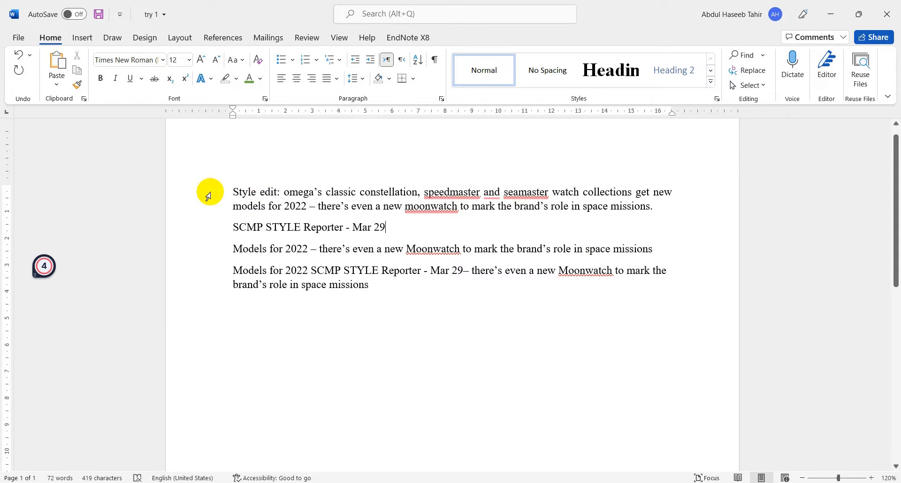
- Copy the first paragraph's first line and paste it five times before the words "models for 2022"
drag(209, 194, 207, 268)
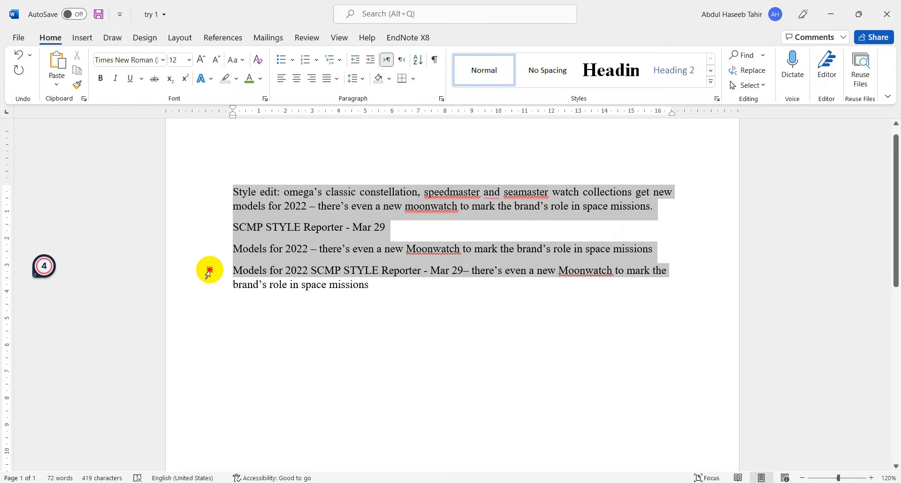
click(443, 219)
click(191, 195)
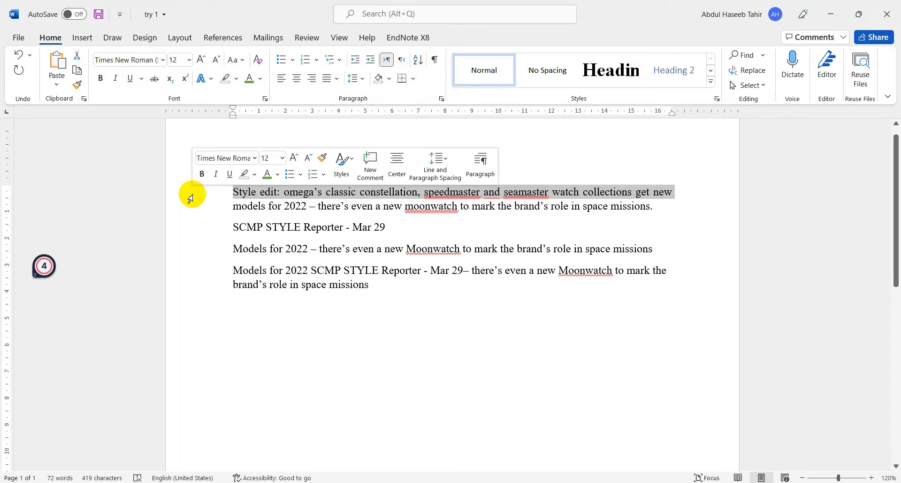
click(222, 207)
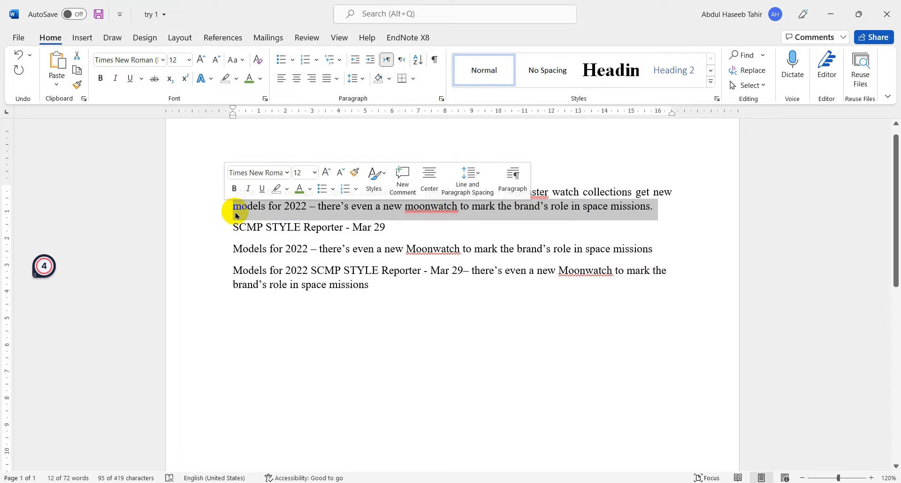
click(235, 209)
key(ctrl+v)
key(ctrl+v)
key(ctrl+v)
key(ctrl+v)
key(ctrl+v)
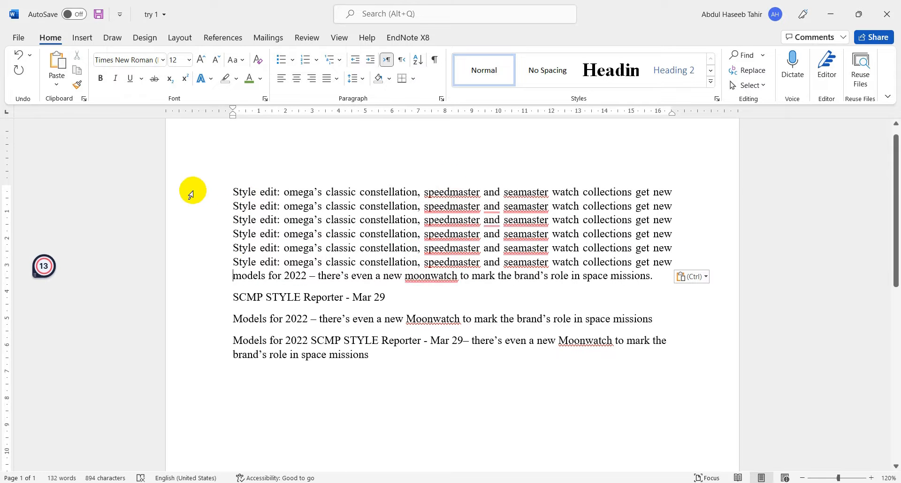
- Format the expanded first paragraph as a bulleted item with the arrowhead bullet
drag(221, 191, 232, 268)
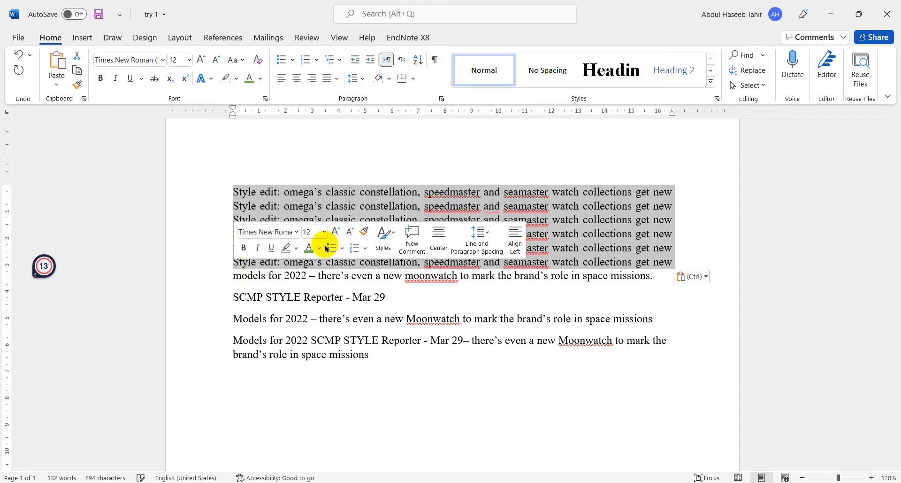
click(334, 78)
click(261, 150)
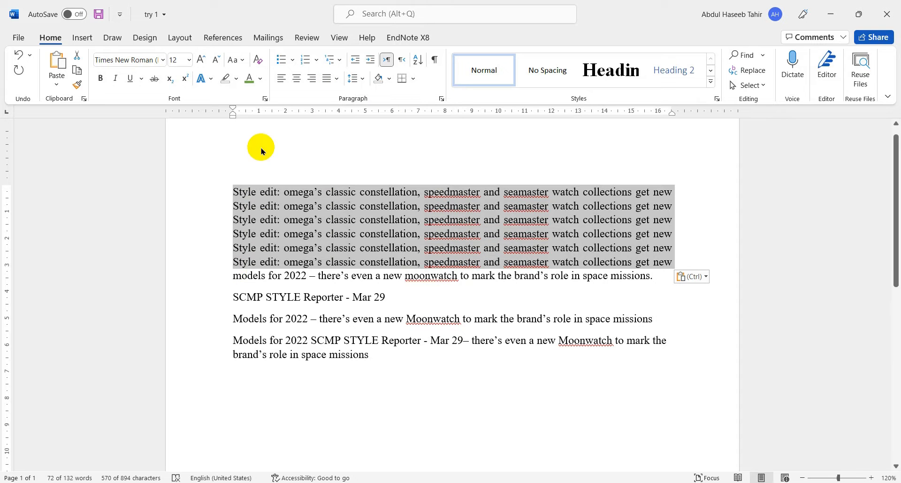
click(293, 61)
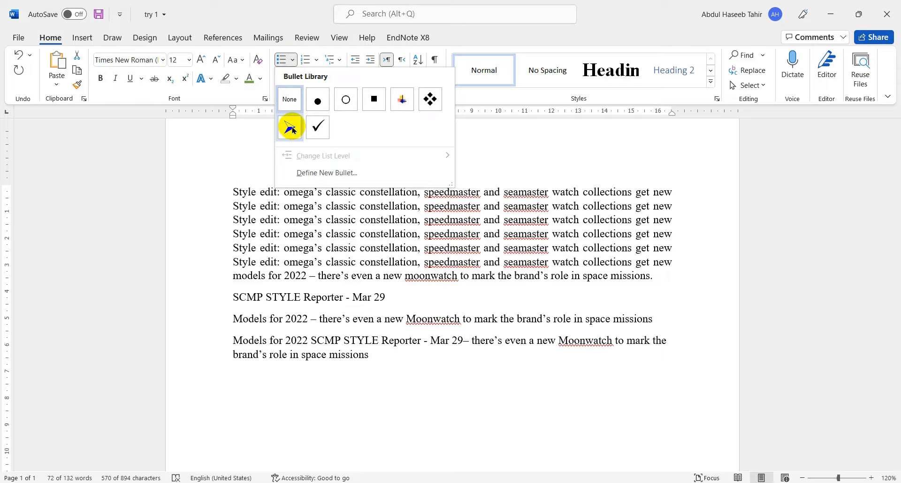
click(293, 130)
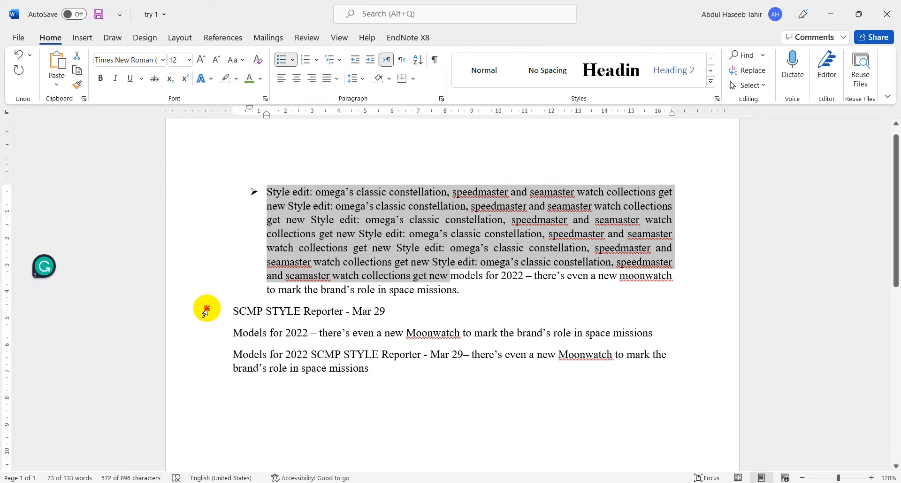
- Apply the arrowhead bullet to the last three paragraphs, from the line "SCMP STYLE Reporter - Mar 29" to the end
drag(205, 312, 208, 367)
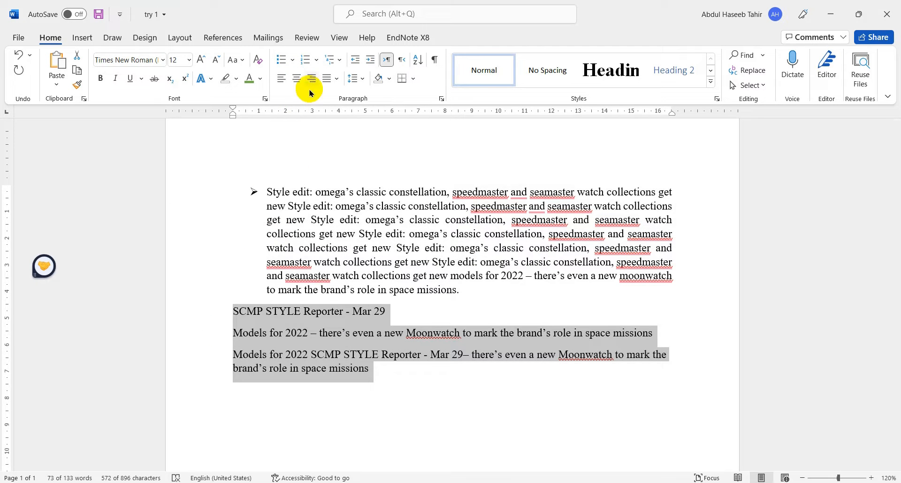
click(293, 60)
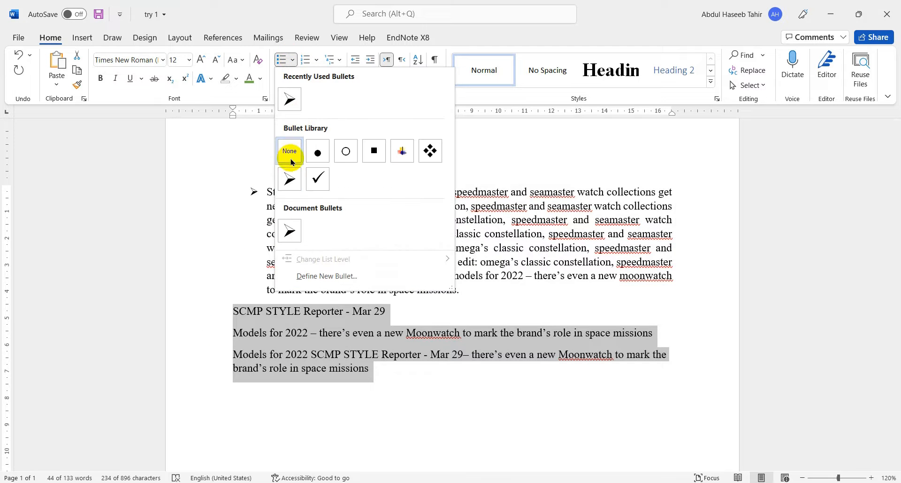
click(291, 178)
click(332, 322)
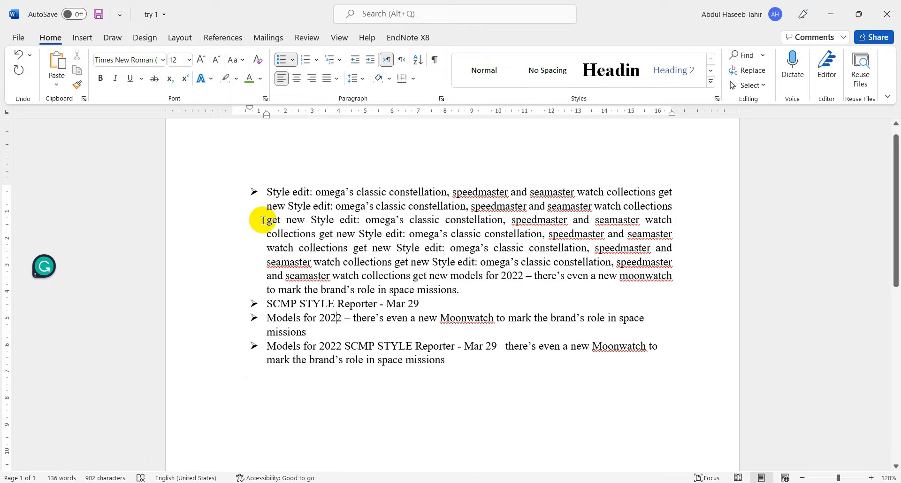
- Convert all four bulleted paragraphs to a numbered list
drag(226, 193, 467, 355)
click(298, 60)
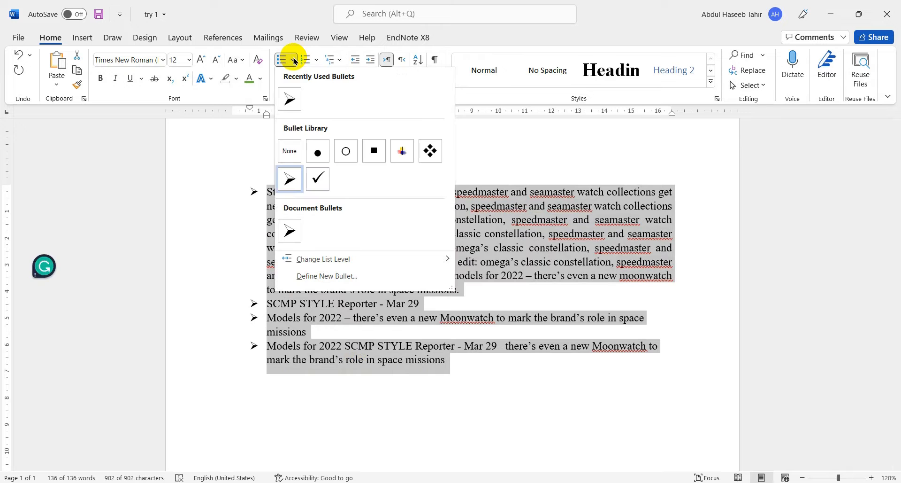
click(308, 59)
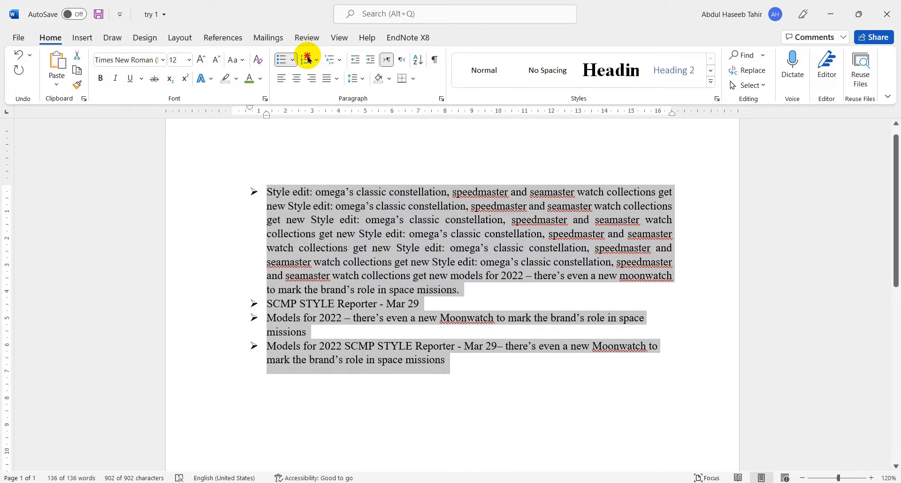
click(308, 58)
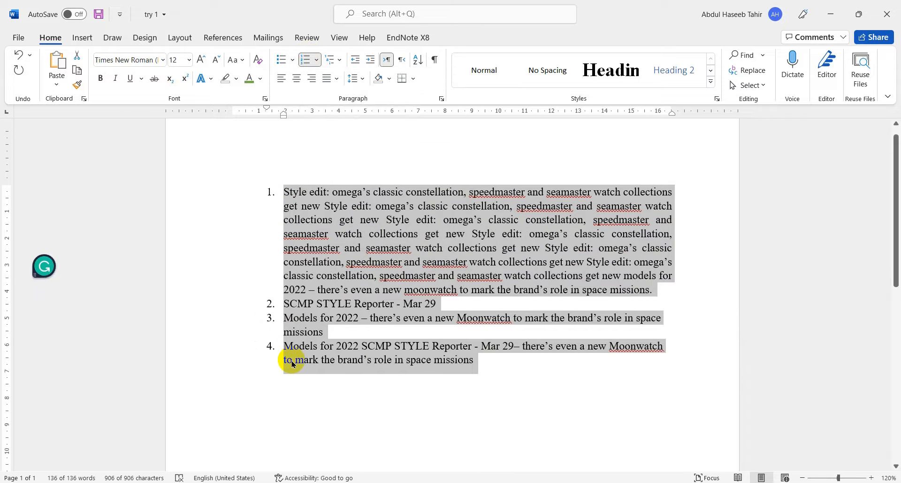
- Remove the list numbering from all paragraphs by choosing None among the multilevel list formats
click(342, 60)
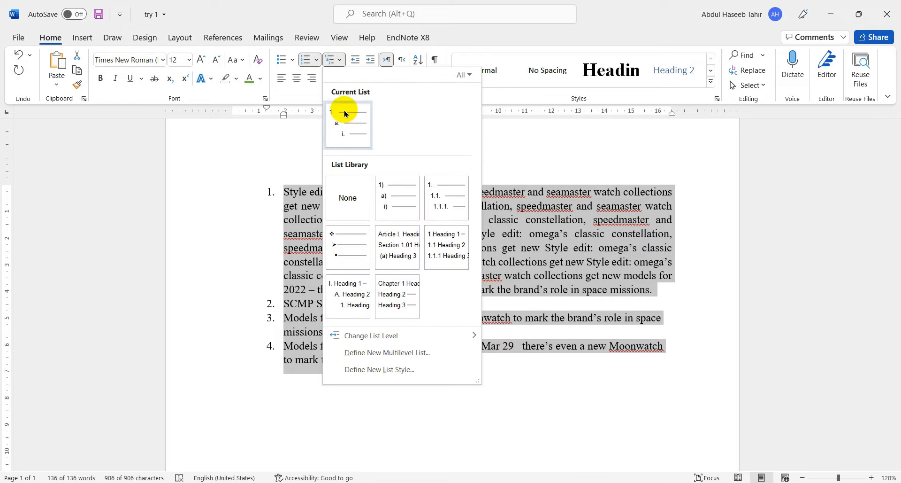
mouse_move(405, 258)
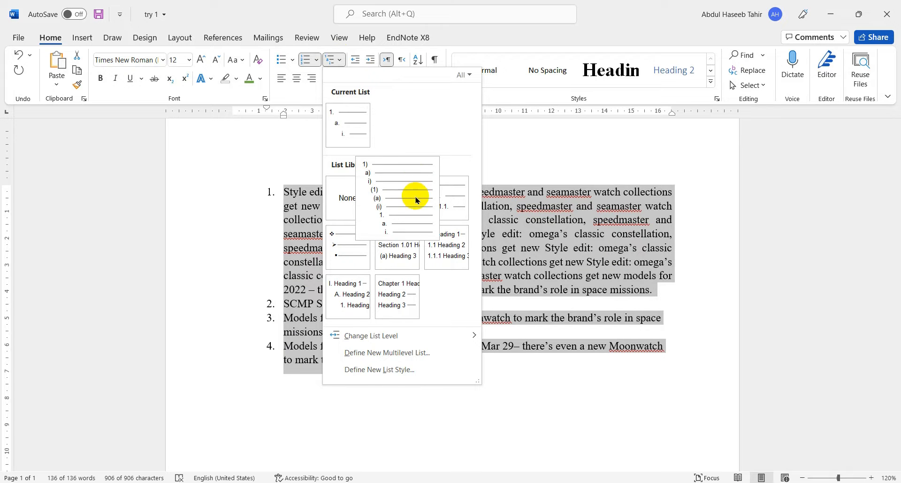
click(348, 200)
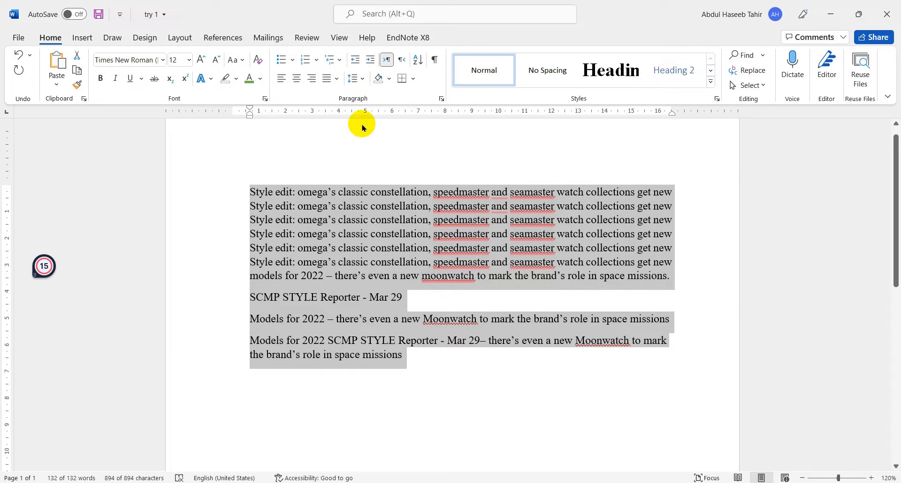
- Set the line spacing of all paragraphs to 1.5 and remove the space after them
click(364, 79)
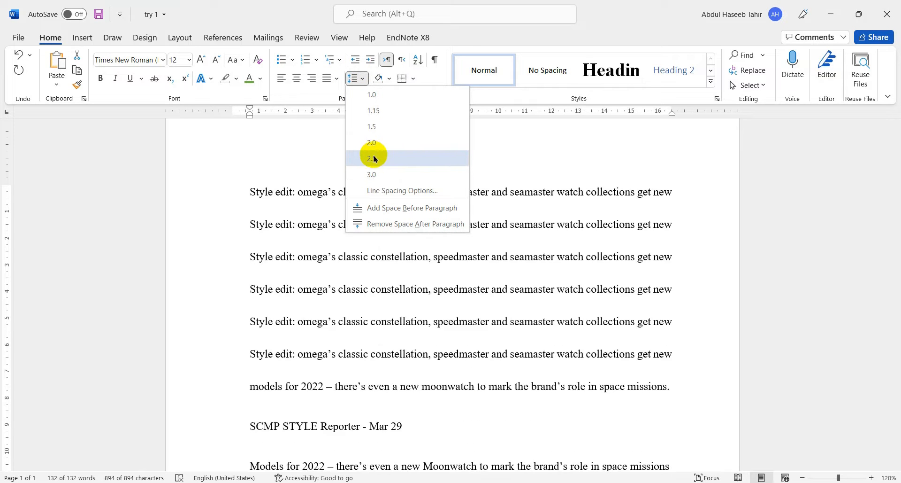
click(382, 126)
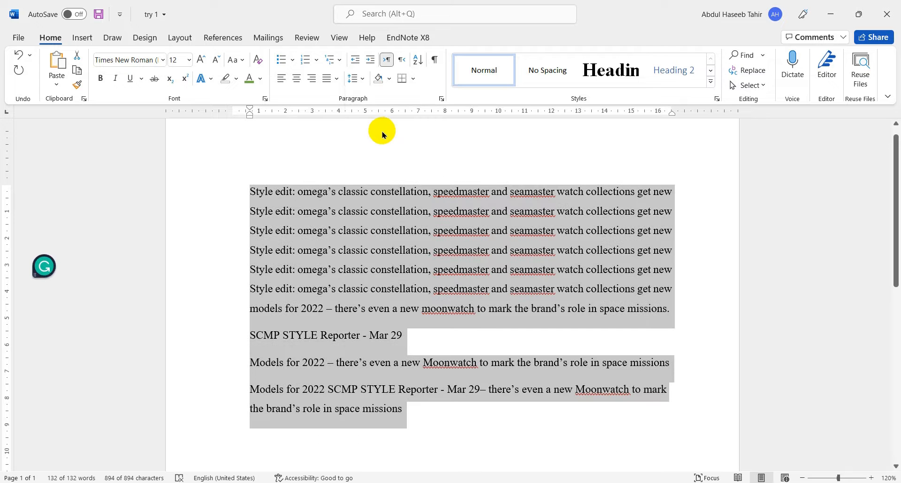
click(365, 79)
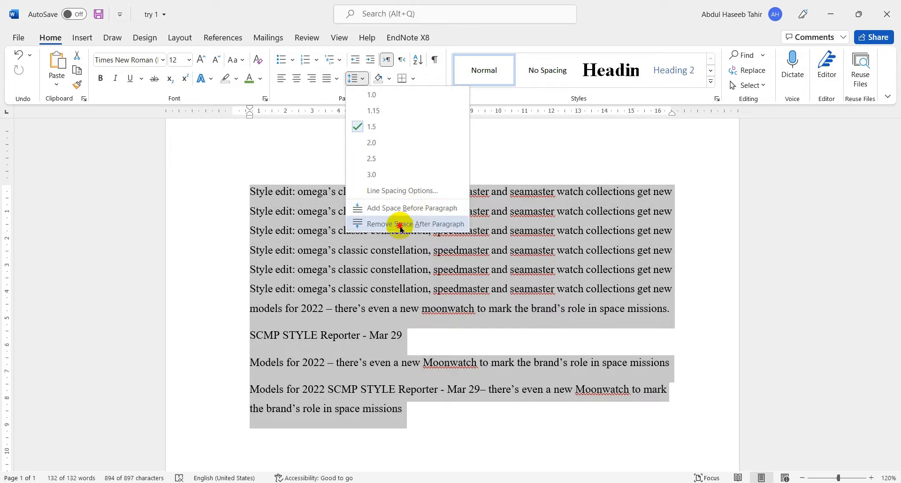
click(401, 224)
- Add space after and space before all the selected paragraphs
click(358, 78)
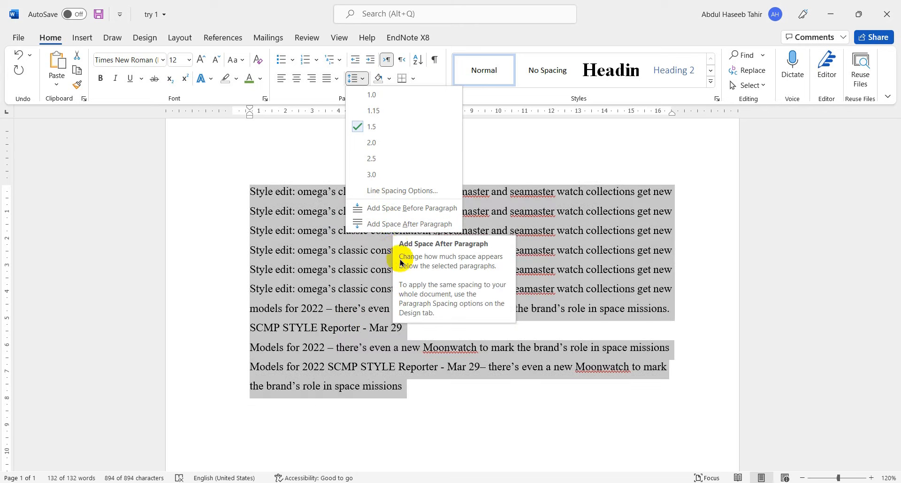
click(397, 225)
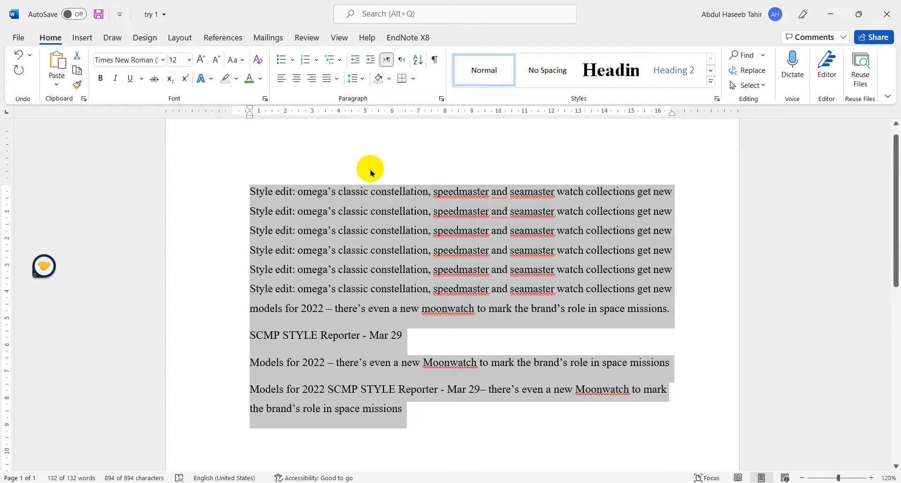
click(357, 83)
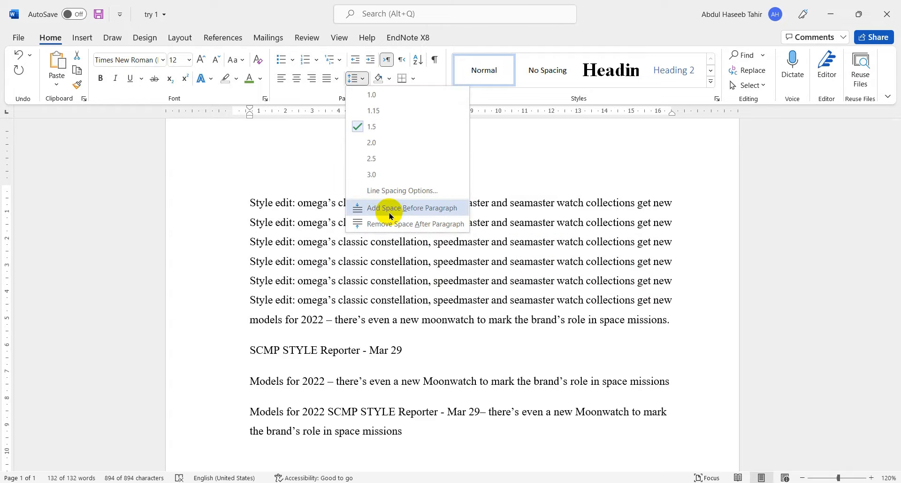
click(388, 209)
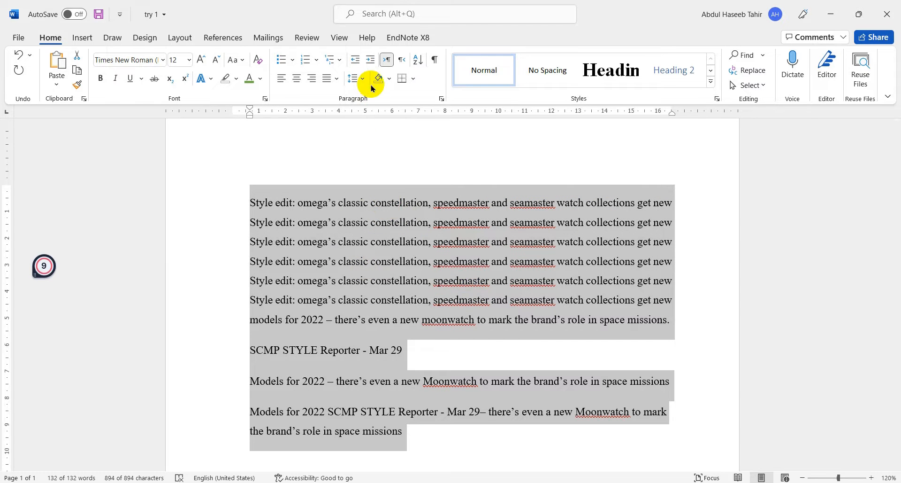
- Remove the space before and the space after all the selected paragraphs
click(365, 80)
click(390, 208)
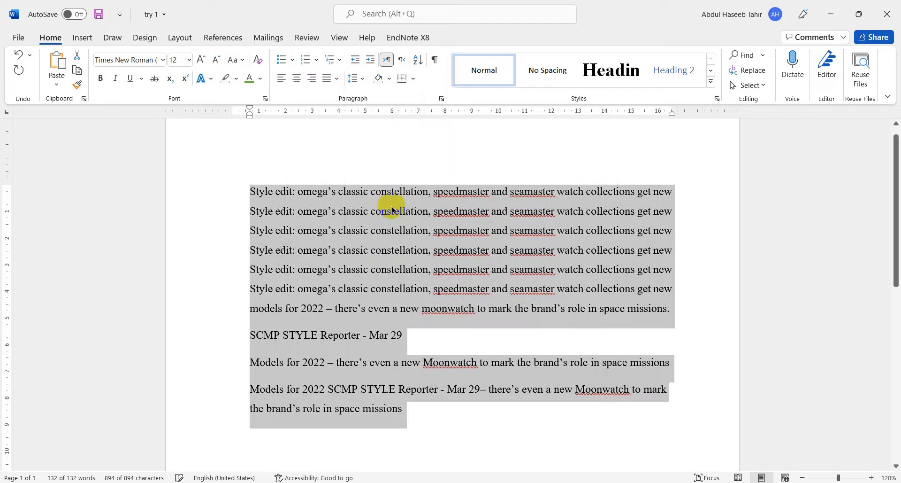
click(362, 81)
click(381, 224)
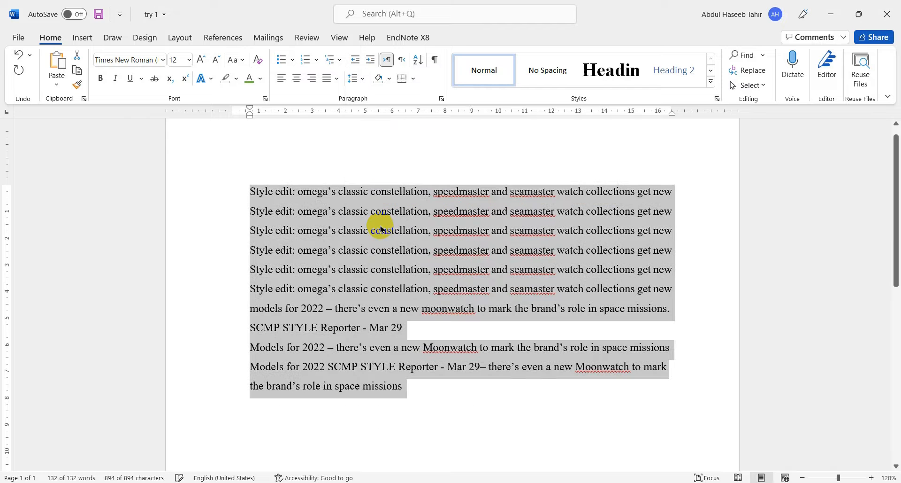
- Shade all the paragraphs with a light grey theme colour and deselect the text
click(390, 79)
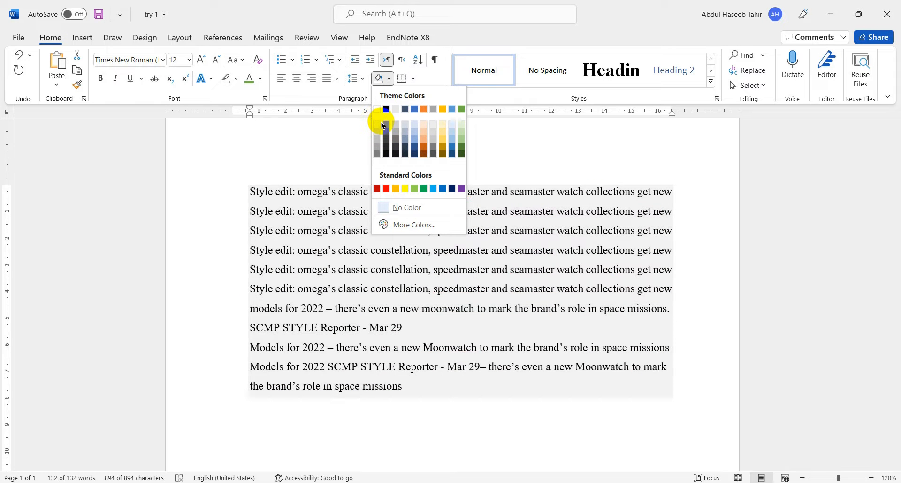
click(379, 126)
click(346, 142)
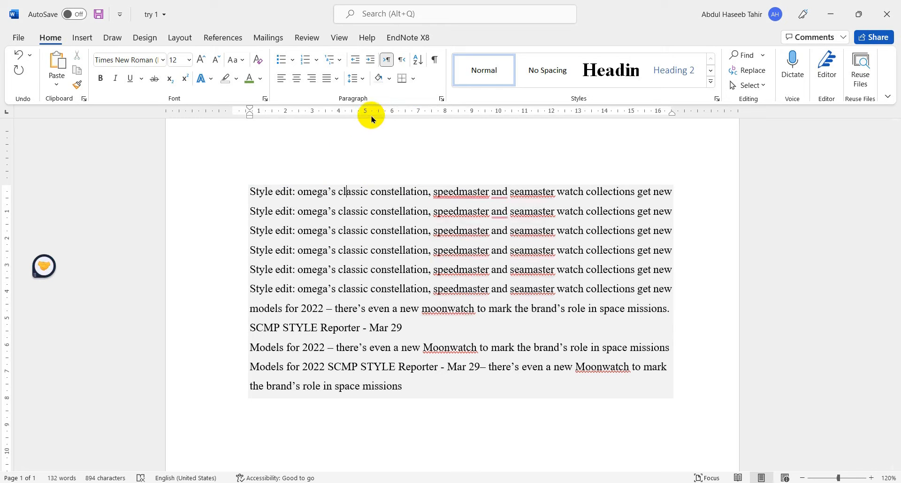
click(364, 139)
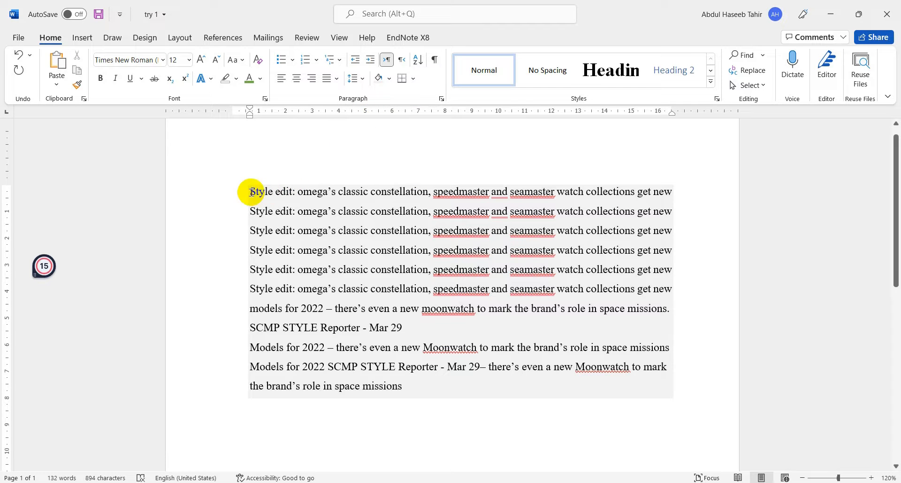
drag(249, 190, 680, 215)
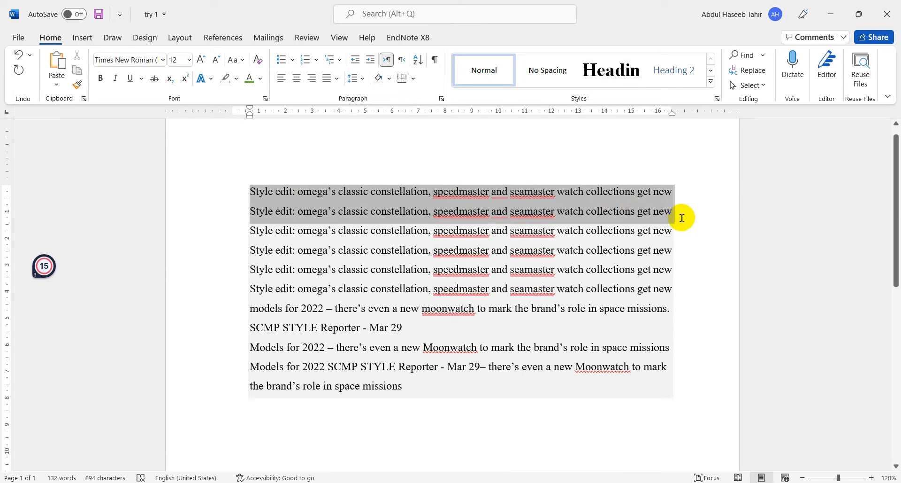
click(413, 79)
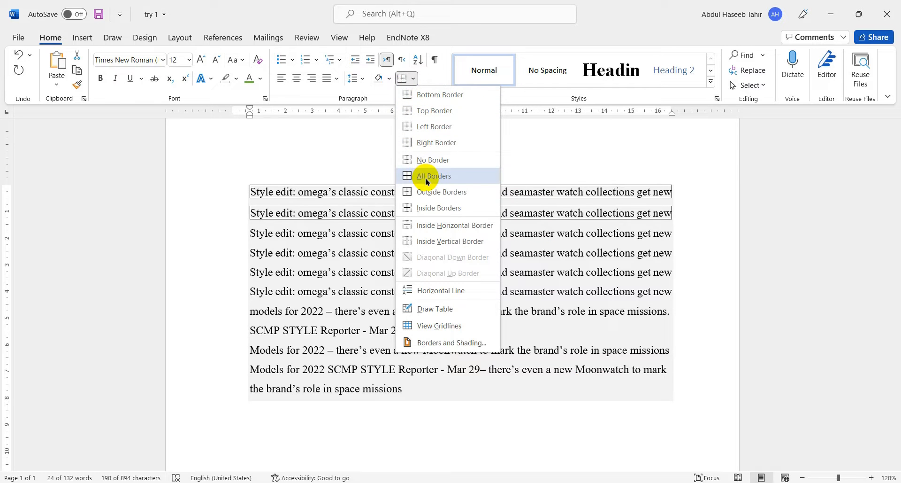
click(231, 194)
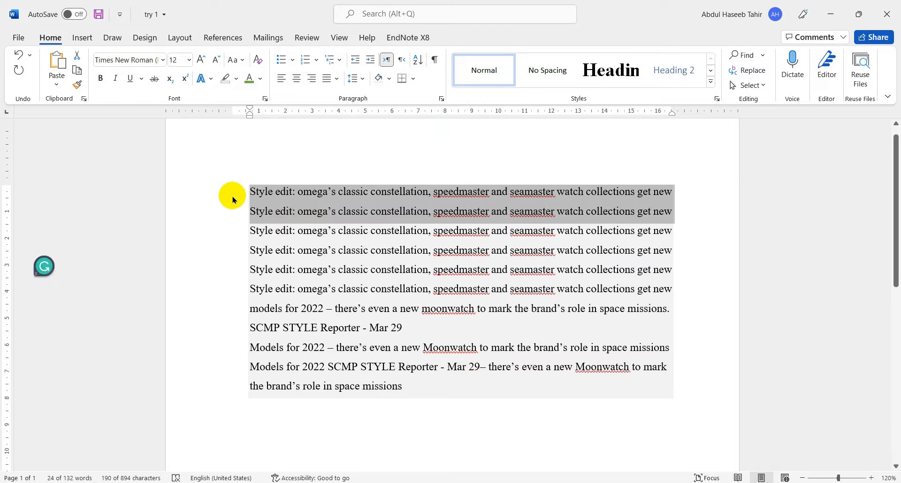
- Apply borders, including the right border, to the six repeated "Style edit" lines and undo them
click(233, 190)
mouse_move(234, 192)
mouse_down()
mouse_move(332, 231)
mouse_move(372, 295)
mouse_move(674, 289)
mouse_up()
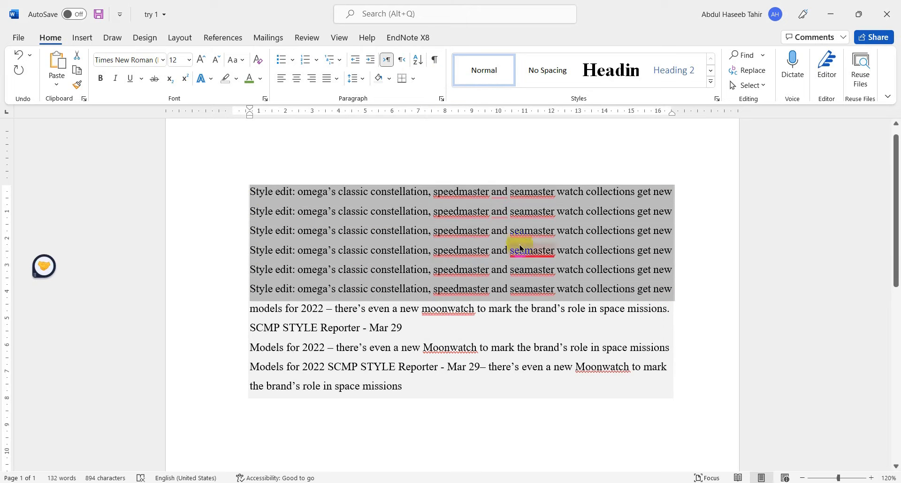
click(413, 78)
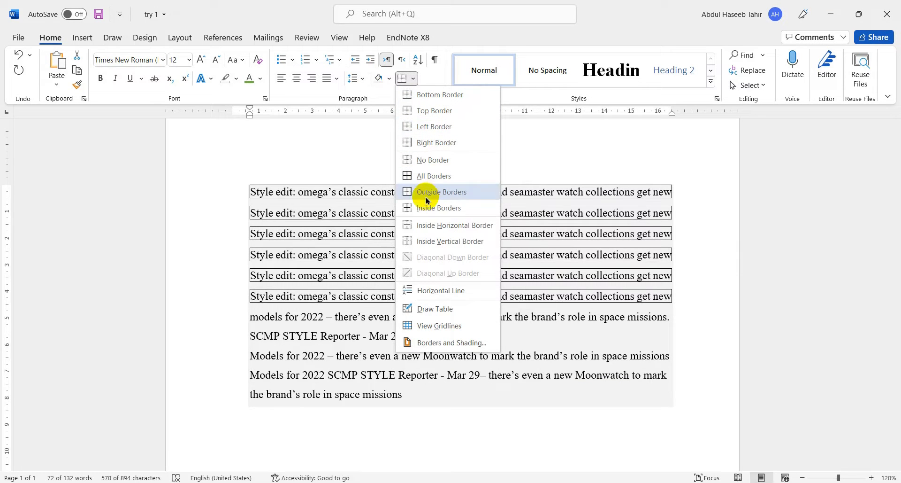
click(428, 140)
click(372, 148)
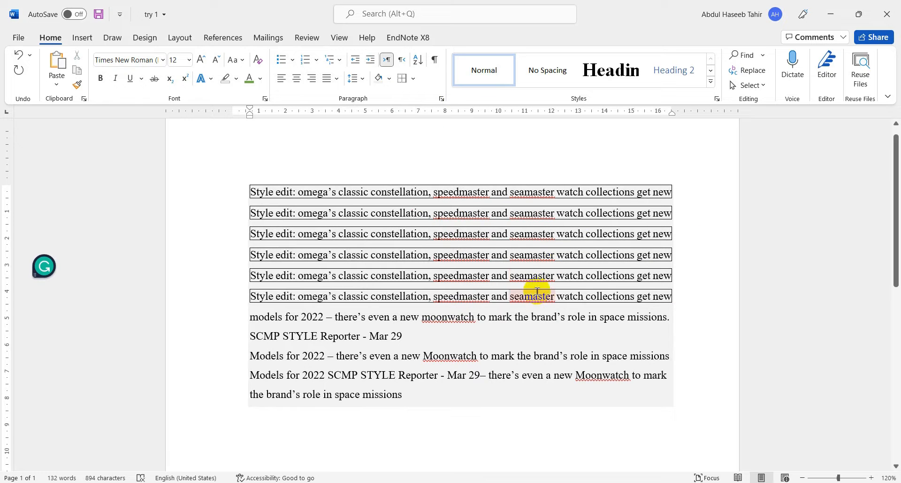
click(20, 56)
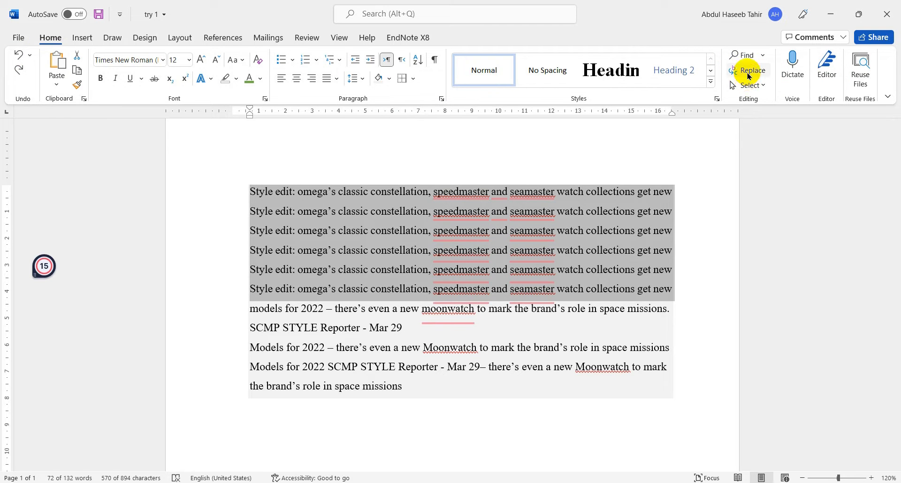
- Search the document for the word "new"
click(461, 192)
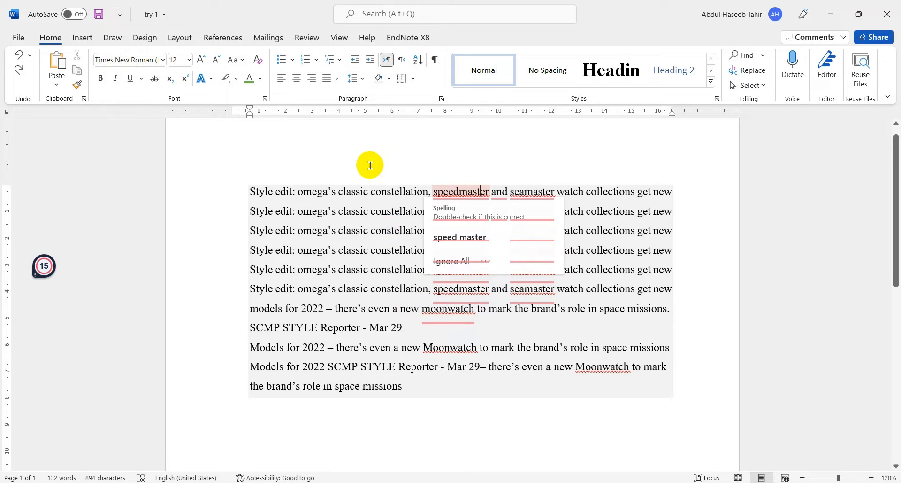
click(370, 161)
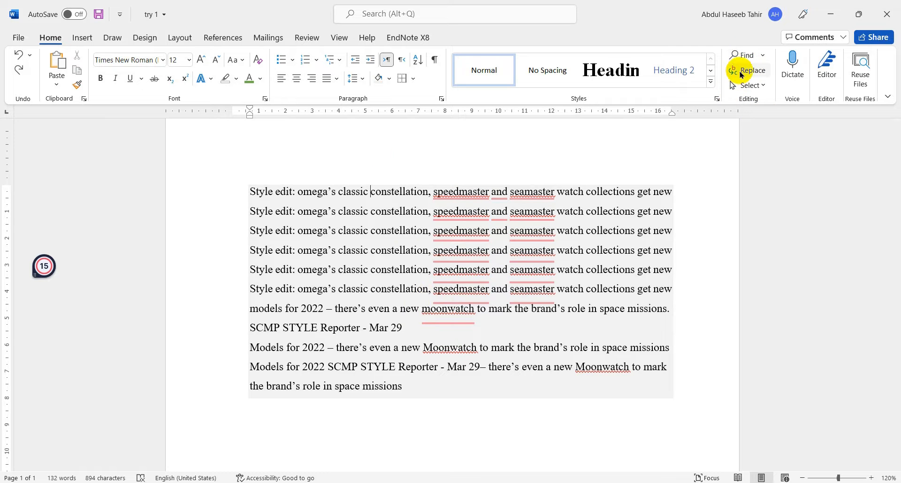
click(750, 55)
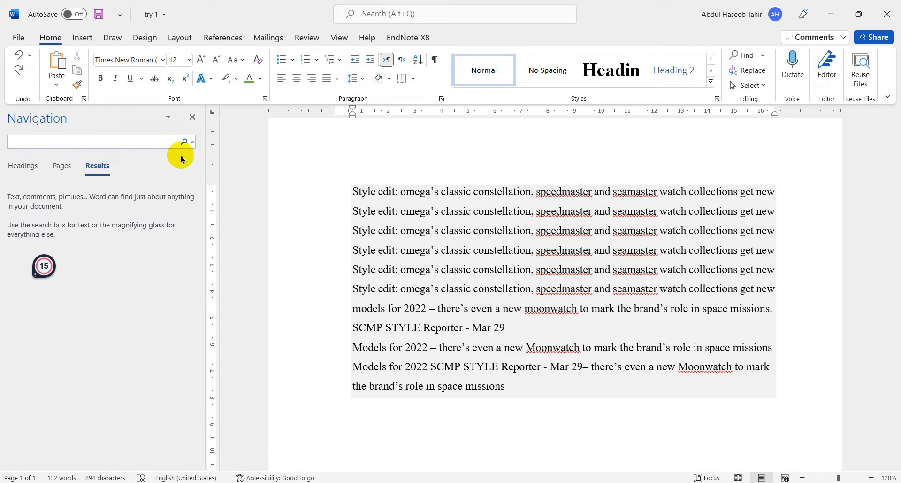
text(new)
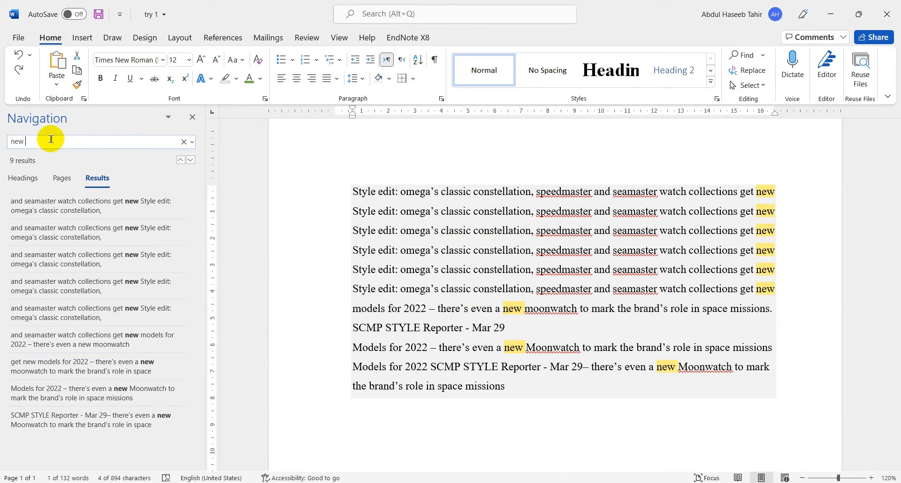
- Replace every occurrence of "new" with "old" throughout the document
click(758, 71)
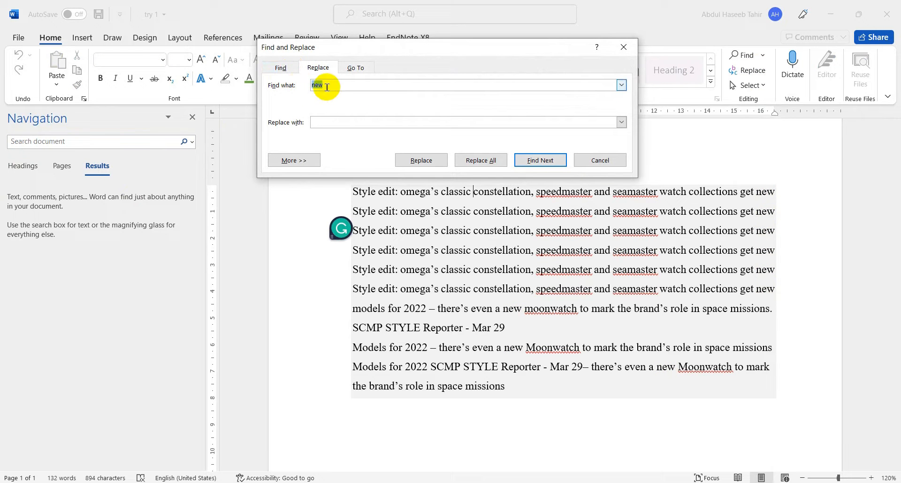
click(316, 121)
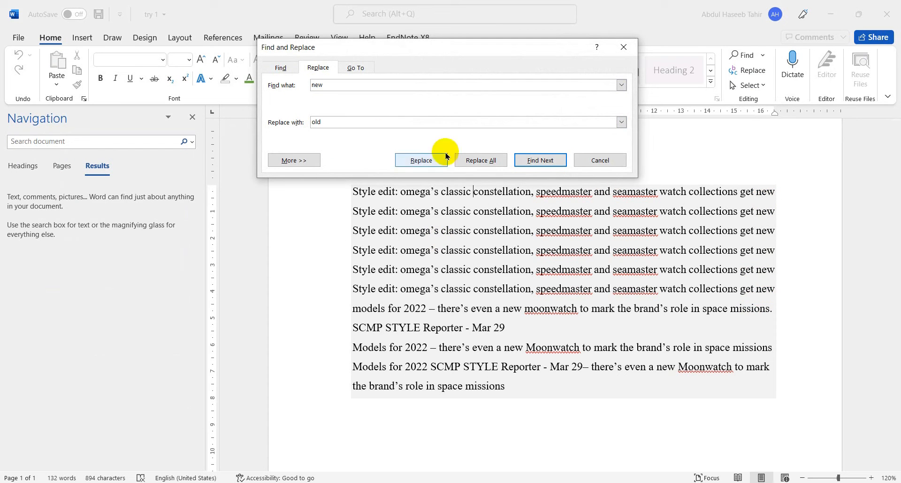
click(471, 160)
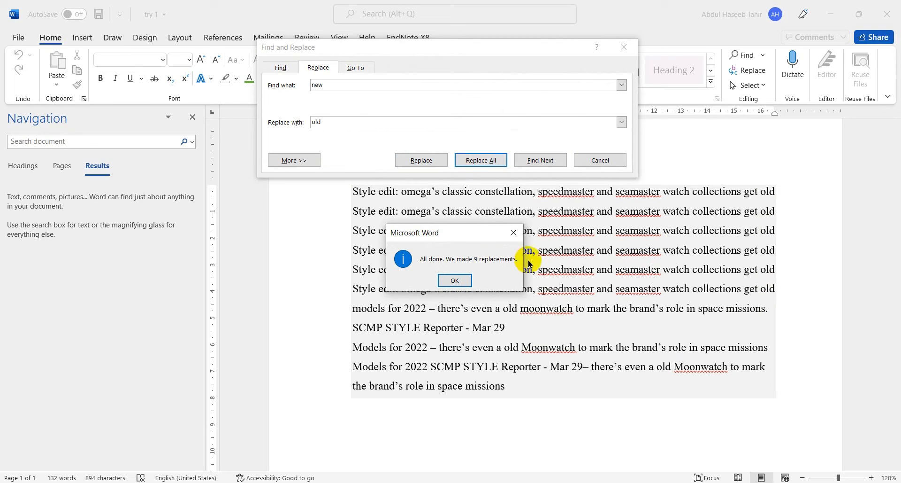
- Close the Find and Replace dialog and the Navigation pane to return to the full document
click(455, 280)
scroll(583, 190, down, 1)
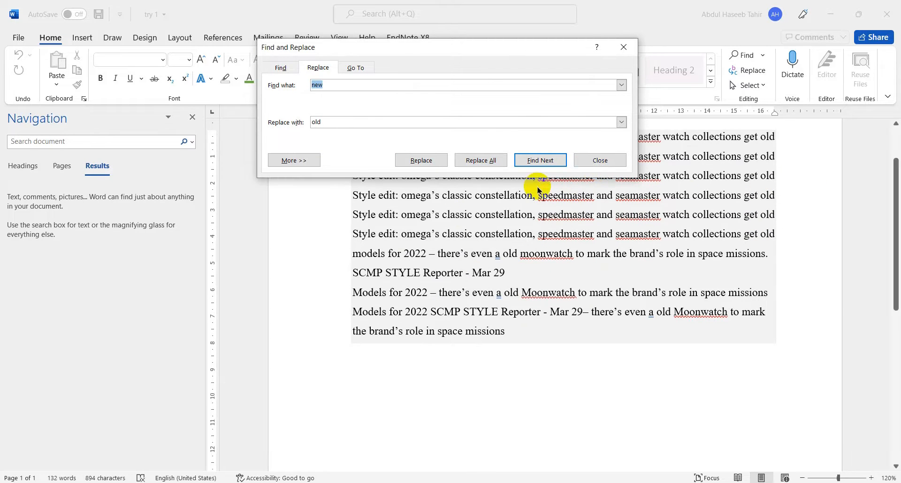
click(601, 160)
scroll(494, 266, up, 2)
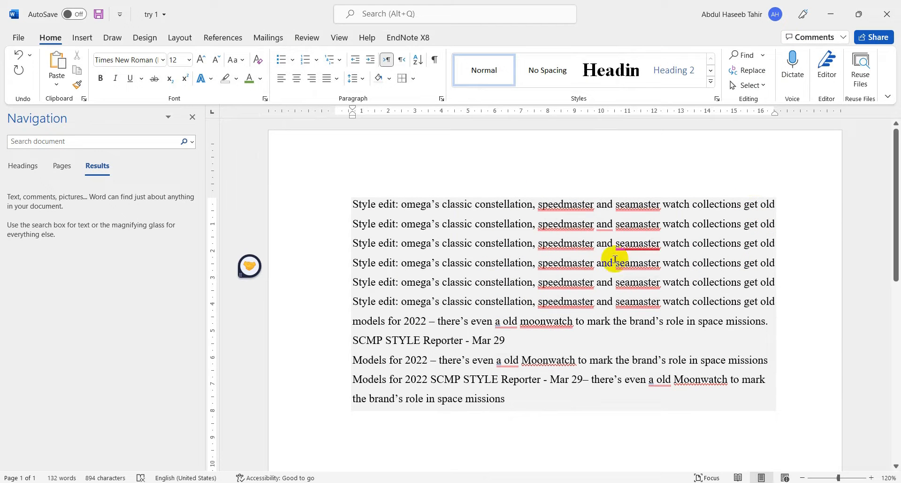
click(192, 117)
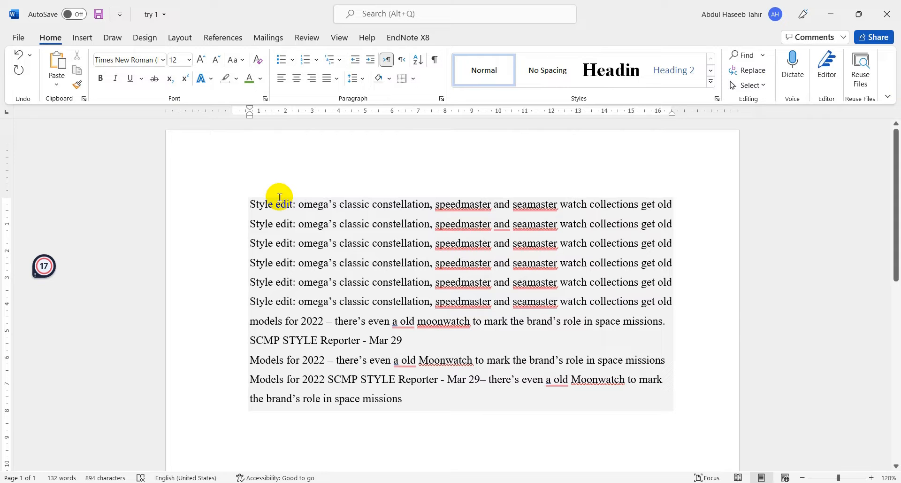
- Insert the built-in Austin cover page at the start of the document
click(83, 39)
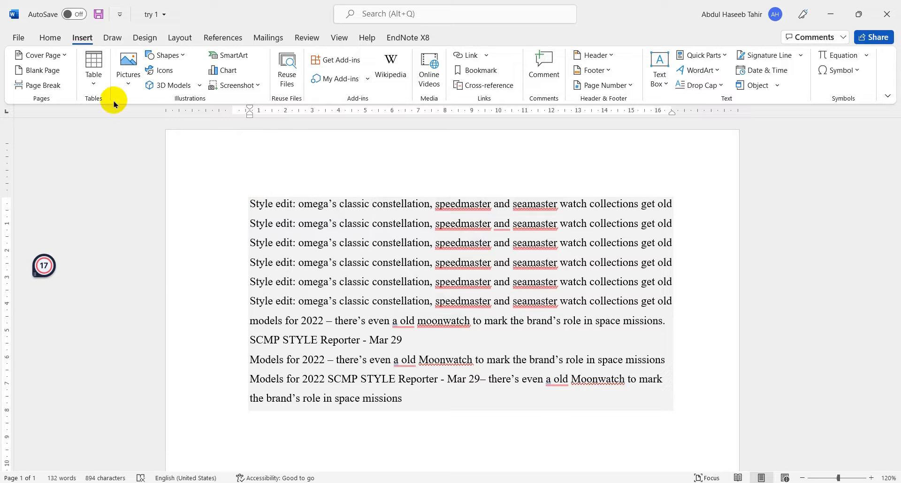
click(50, 56)
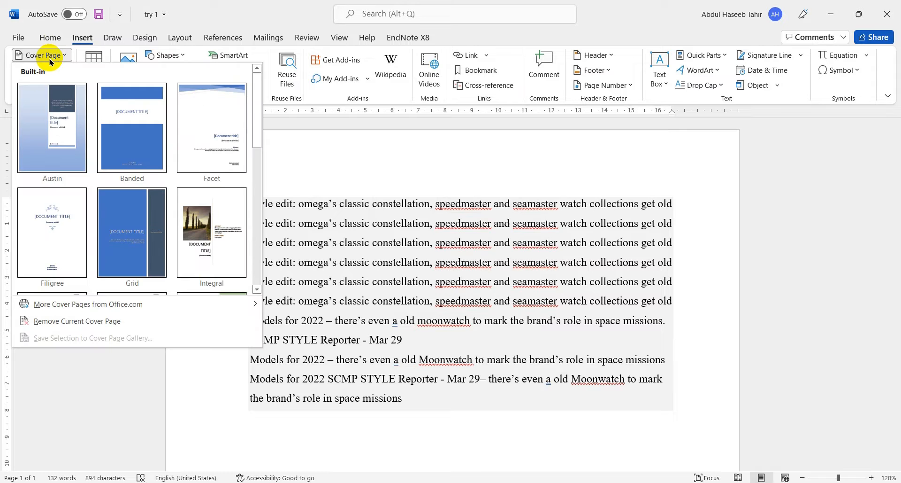
click(61, 123)
scroll(316, 205, down, 5)
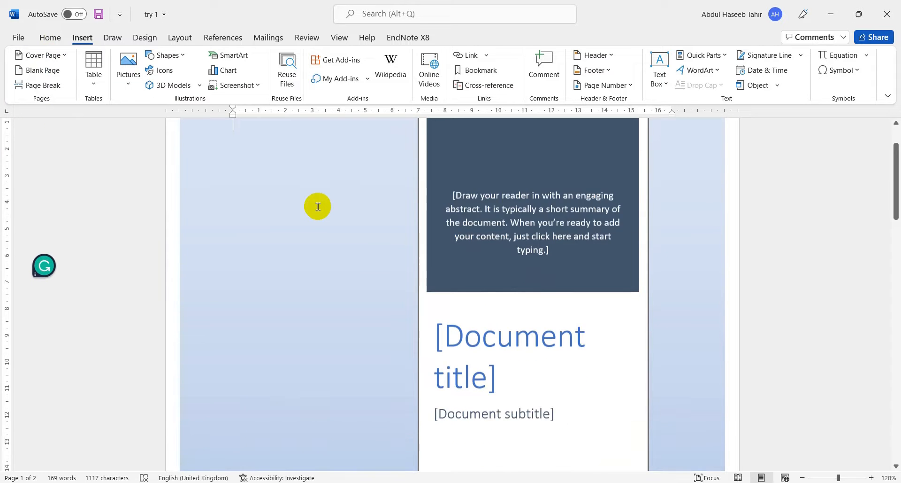
scroll(307, 208, down, 8)
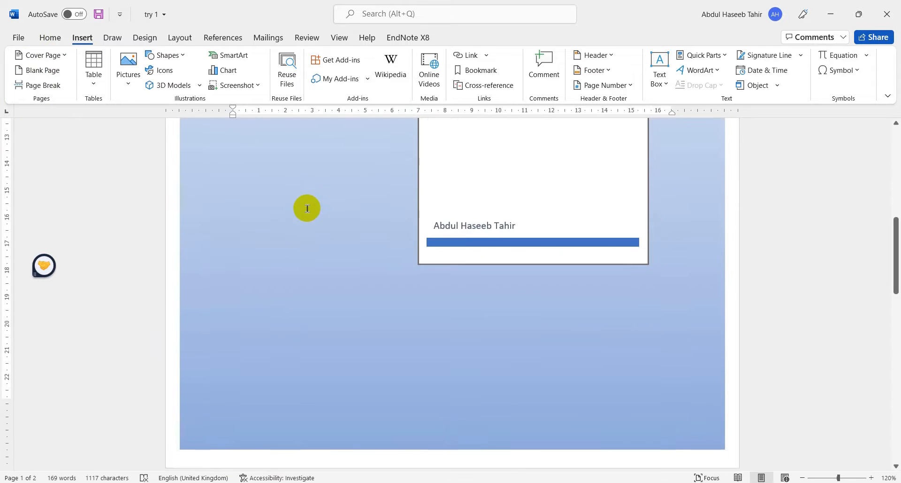
scroll(329, 197, down, 2)
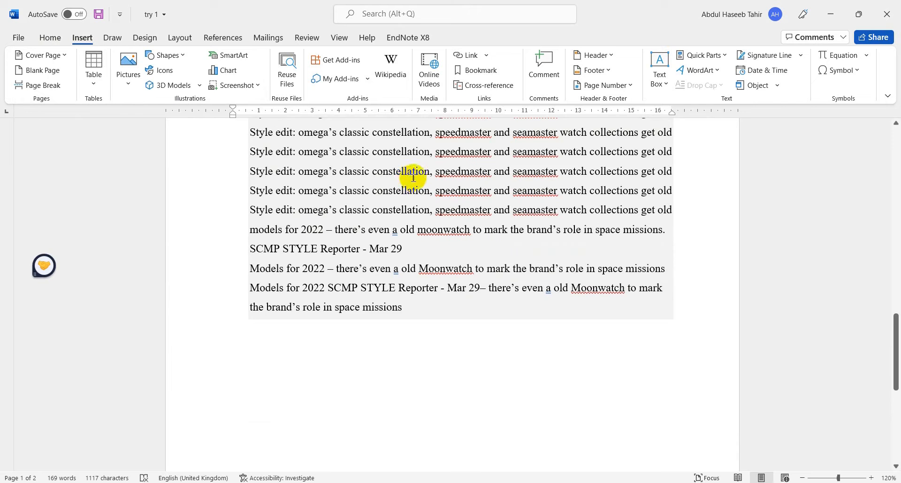
scroll(412, 177, up, 3)
- Insert a page break before the fifth "Style edit" line and check how the text splits across pages
click(412, 213)
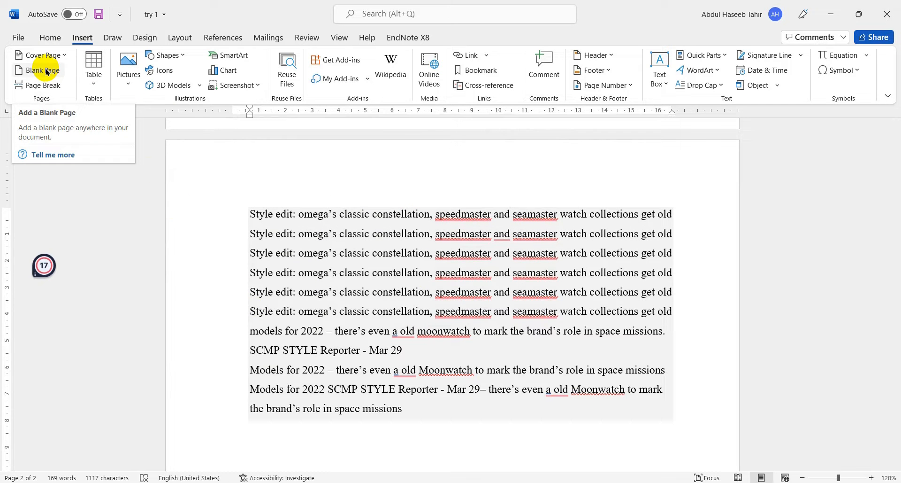
scroll(212, 136, down, 1)
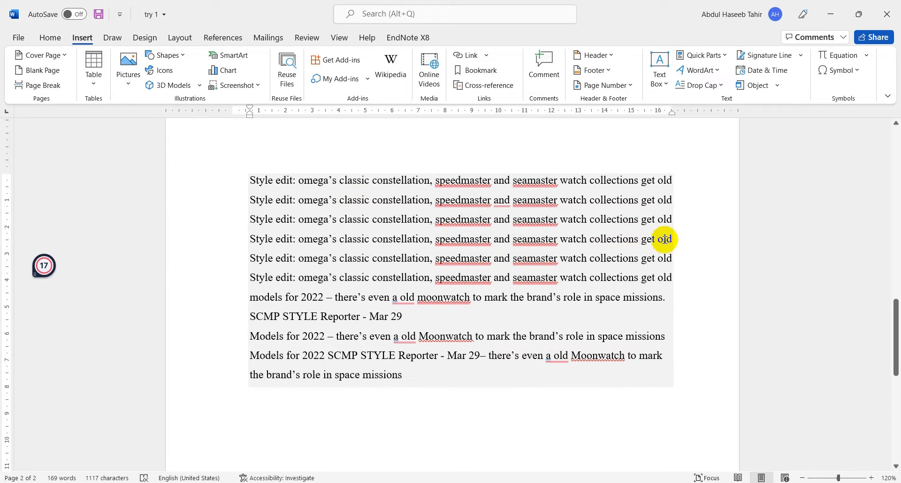
click(249, 258)
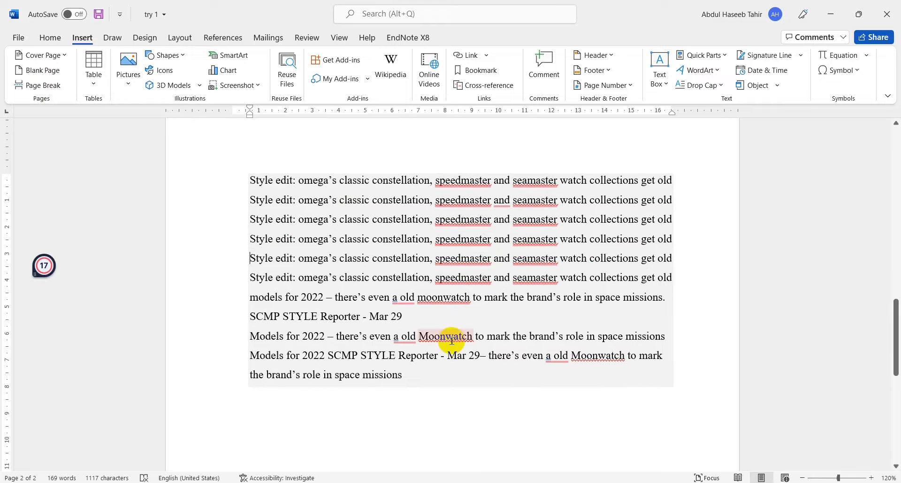
click(53, 87)
scroll(335, 264, up, 4)
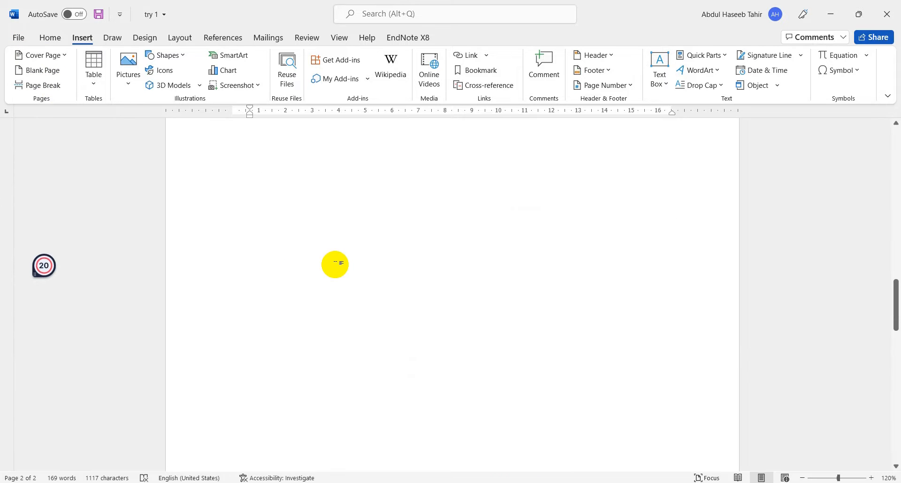
scroll(336, 264, up, 5)
scroll(349, 353, down, 3)
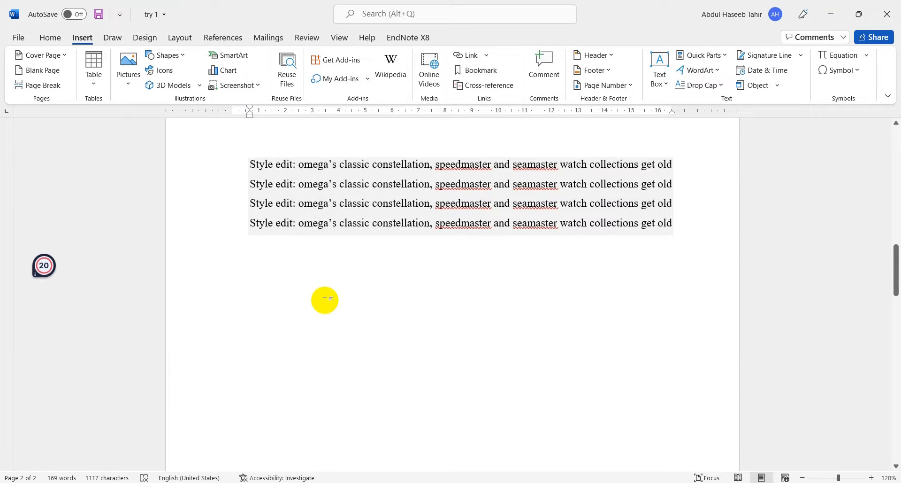
scroll(324, 362, down, 10)
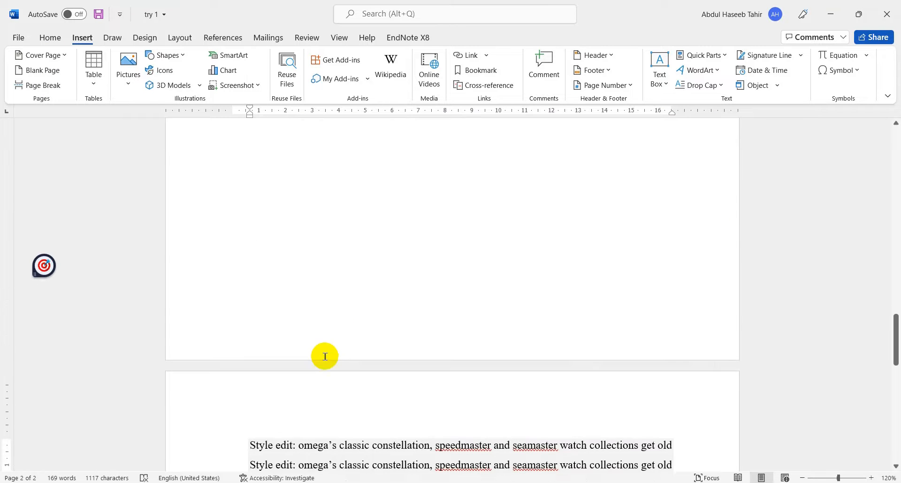
scroll(309, 304, down, 1)
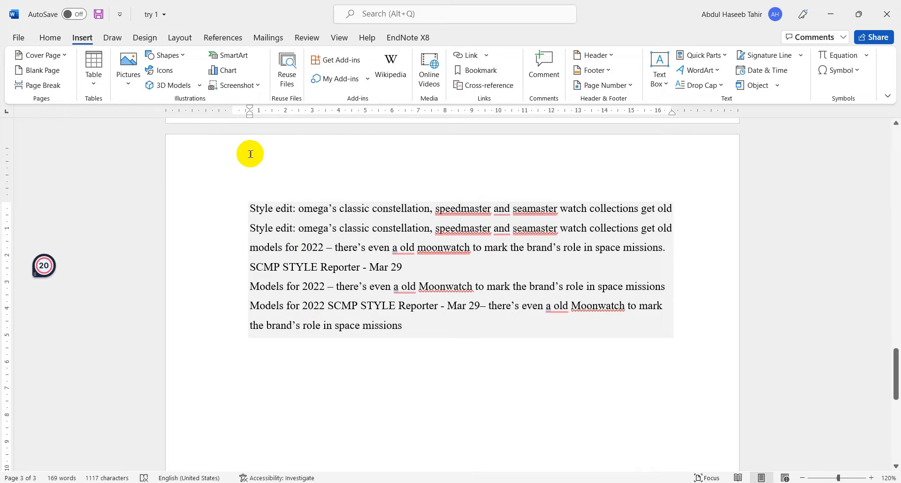
- Undo the page break between the "Style edit" lines
key(ctrl+z)
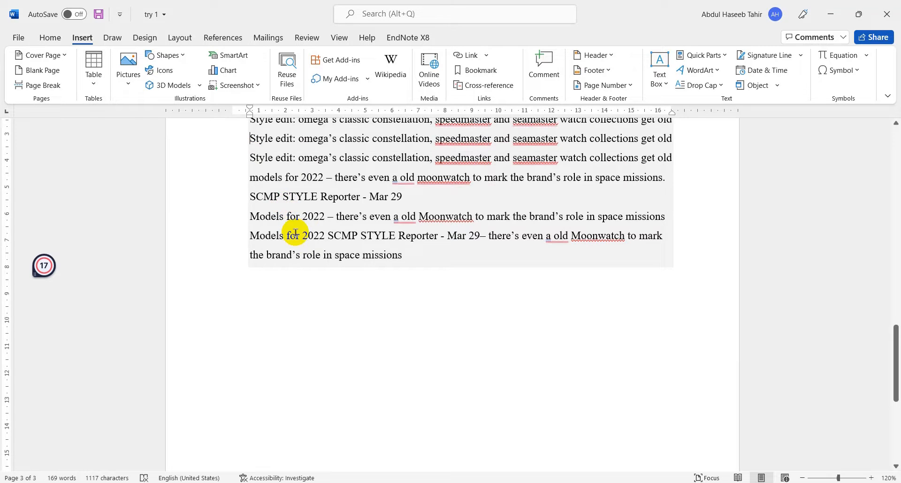
scroll(295, 232, up, 5)
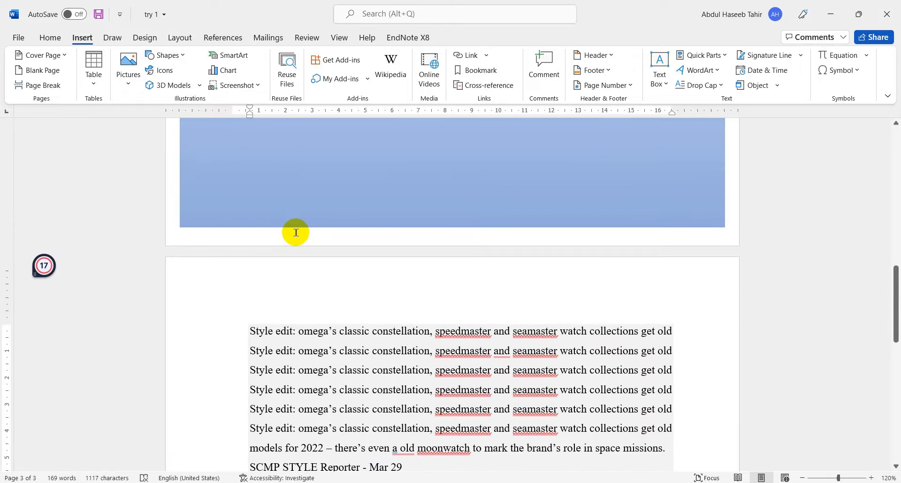
scroll(293, 235, down, 2)
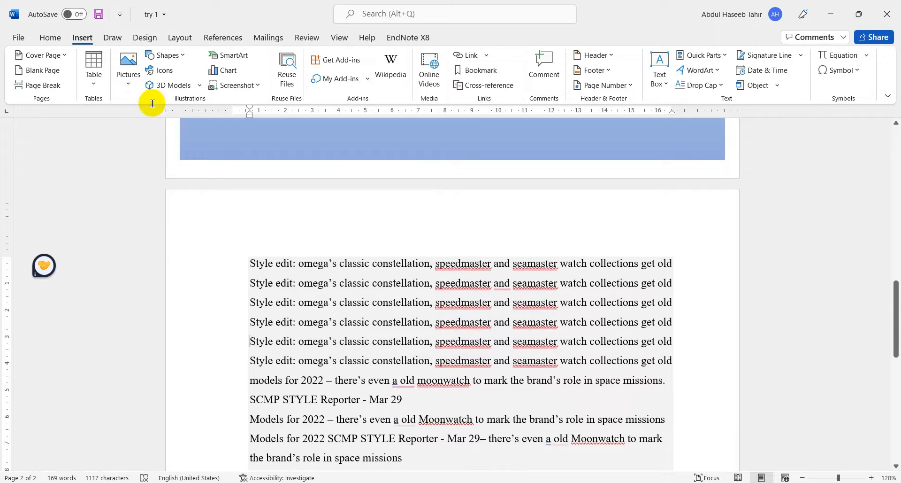
- Place the insertion point on a new line in the blank area below the last shaded paragraph
scroll(267, 213, down, 3)
scroll(267, 213, down, 2)
click(260, 340)
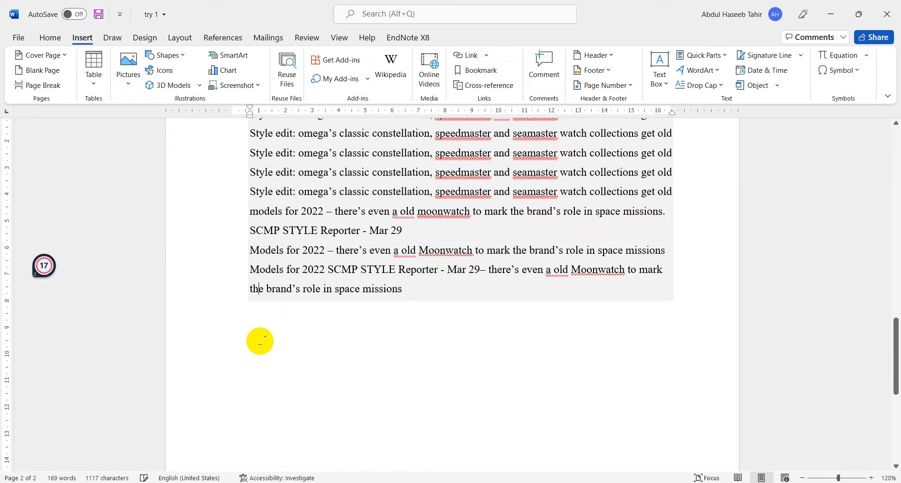
double_click(235, 328)
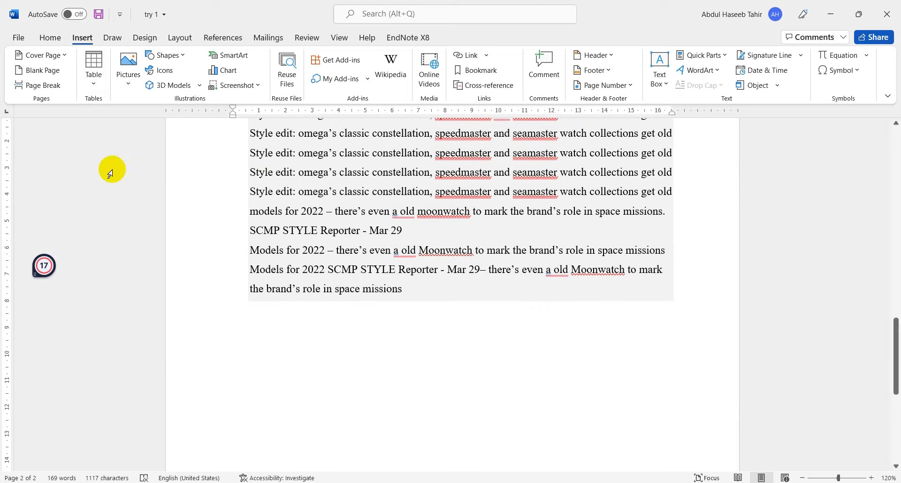
- Insert the Calendar 2 quick table below the paragraphs
click(100, 62)
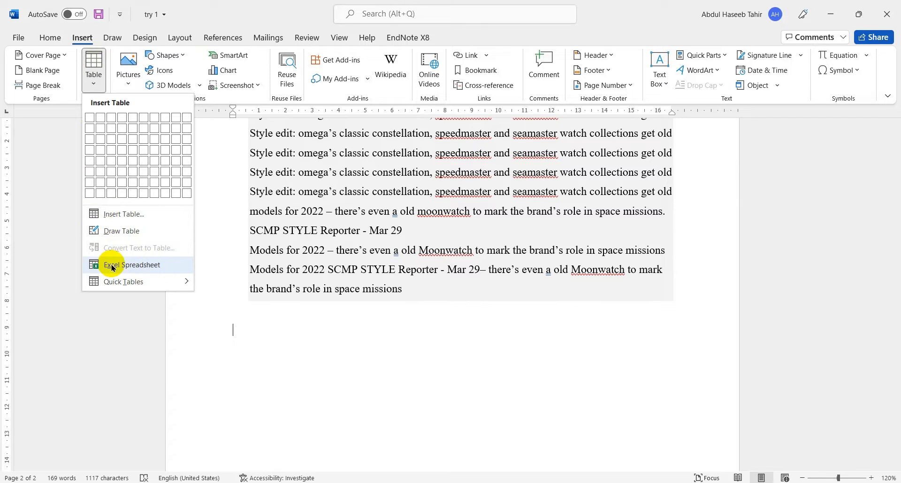
mouse_move(109, 283)
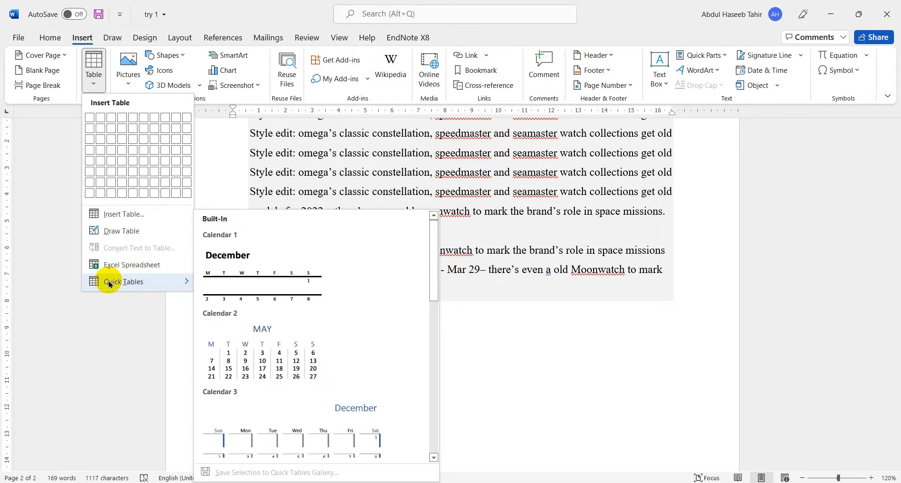
click(244, 347)
scroll(332, 368, down, 1)
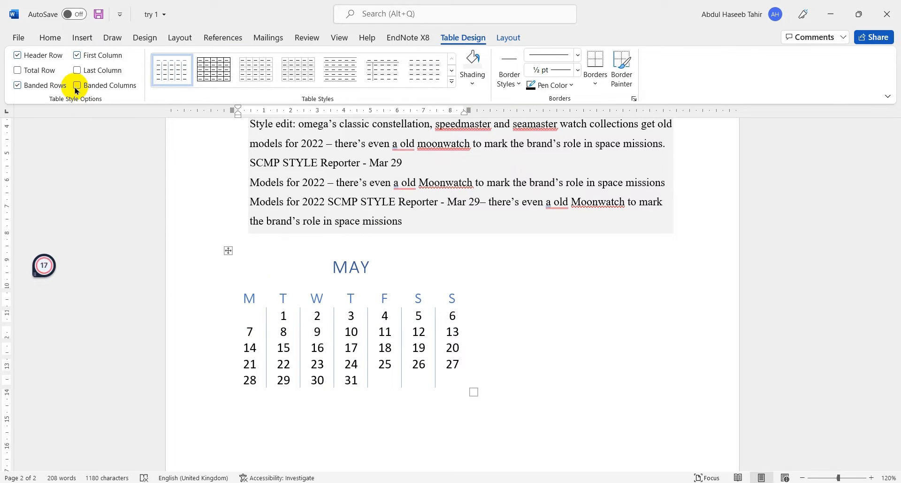
- Insert the With Subheads 1 quick table at the calendar's heading and review its placement
click(77, 36)
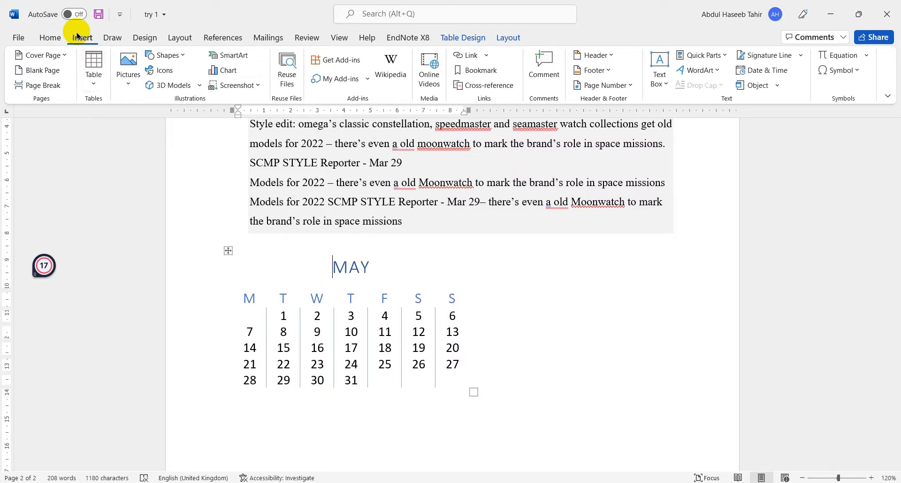
click(99, 87)
mouse_move(139, 283)
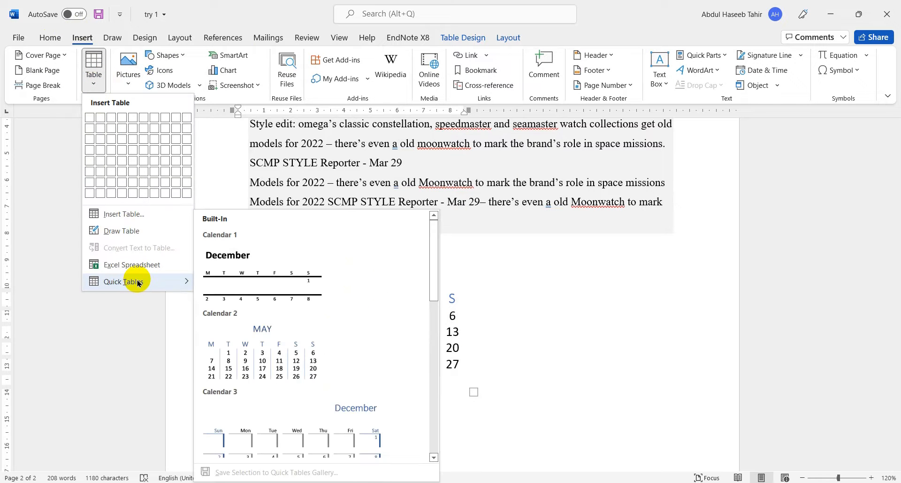
scroll(316, 346, down, 10)
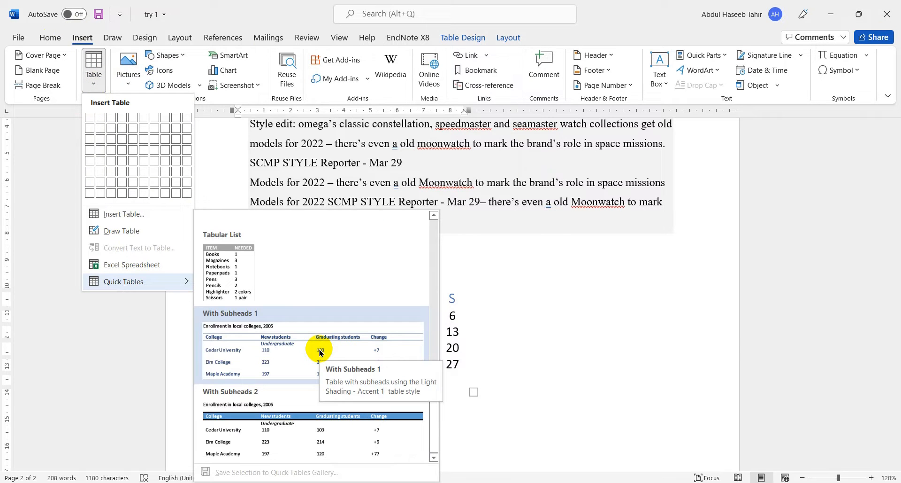
click(269, 350)
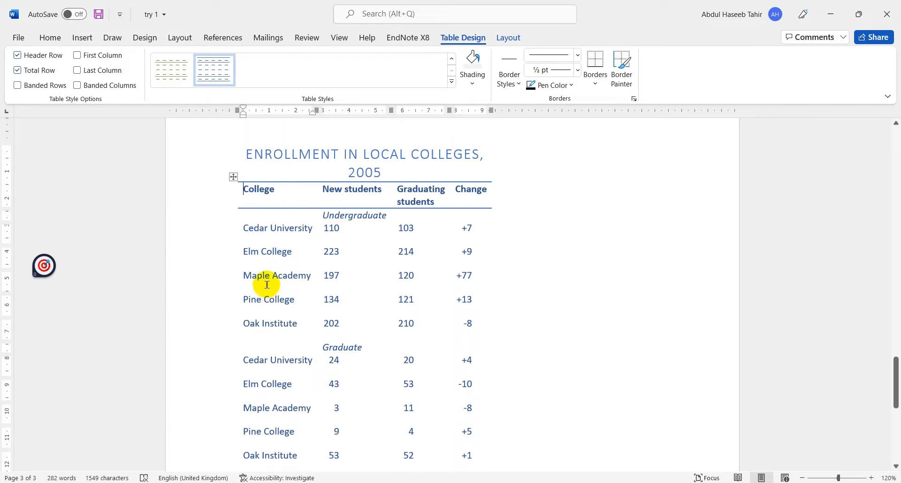
scroll(271, 258, up, 10)
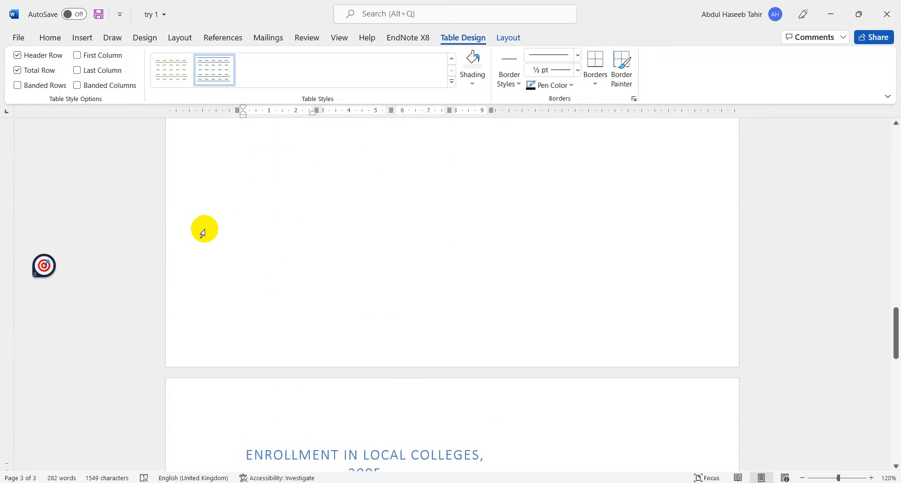
scroll(314, 308, down, 5)
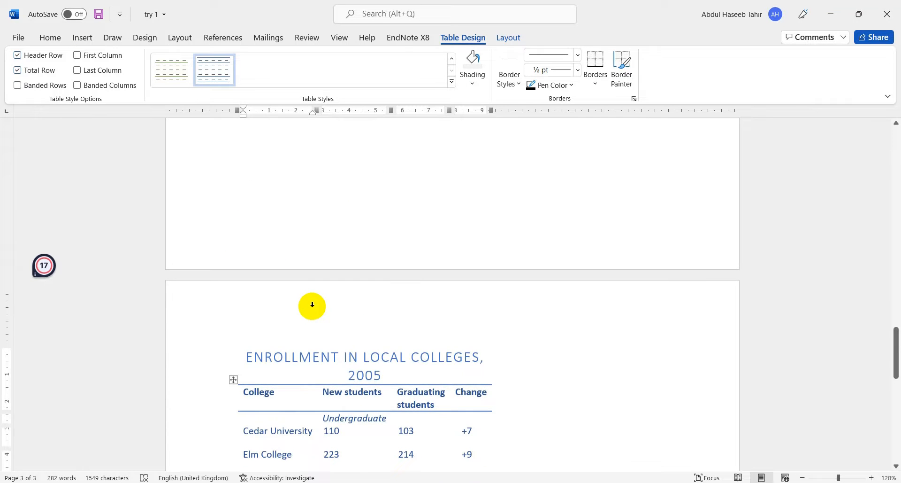
- Undo both quick table insertions
key(ctrl+z)
key(ctrl+z)
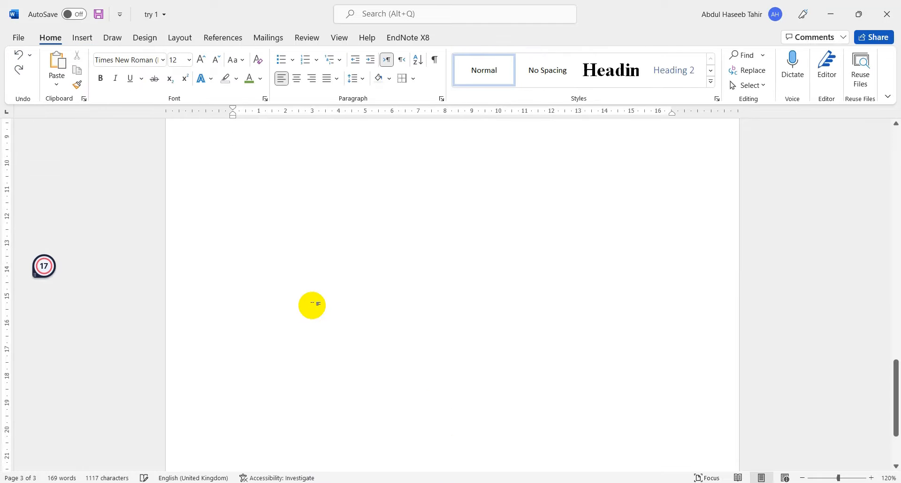
key(ctrl+z)
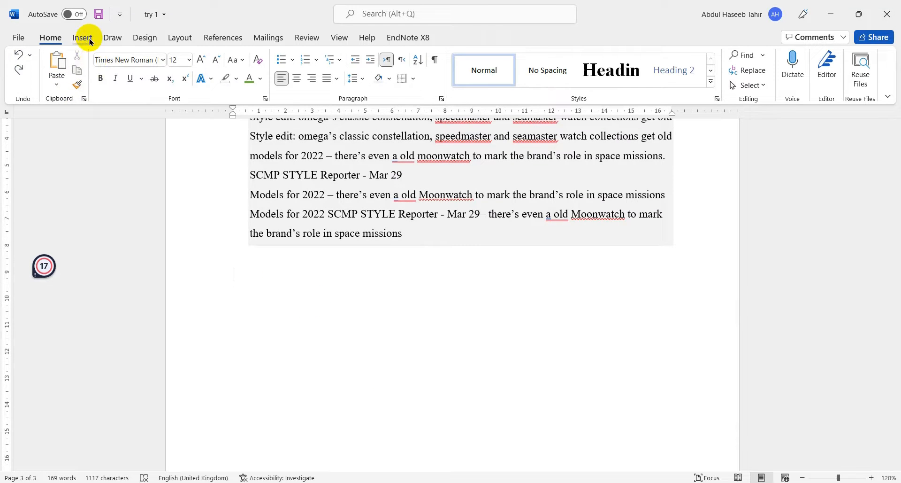
- Insert a blank table with 5 columns and 8 rows below the paragraphs
click(90, 41)
click(97, 65)
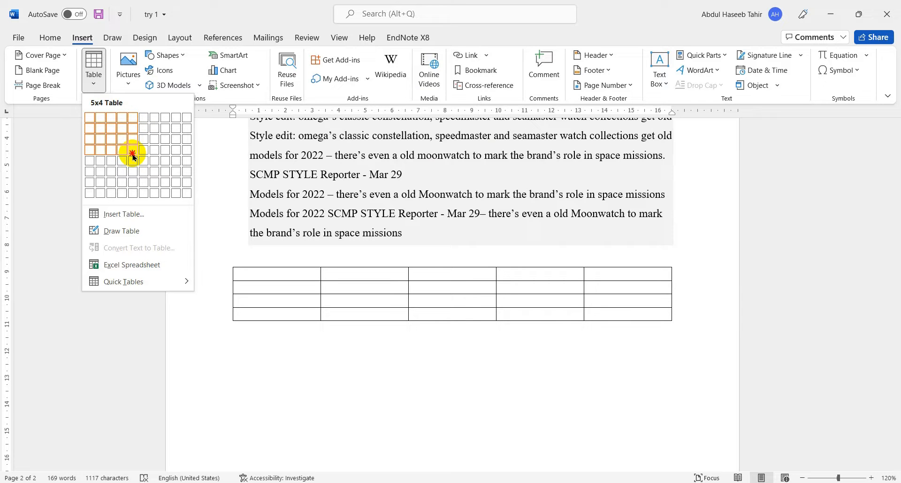
click(137, 193)
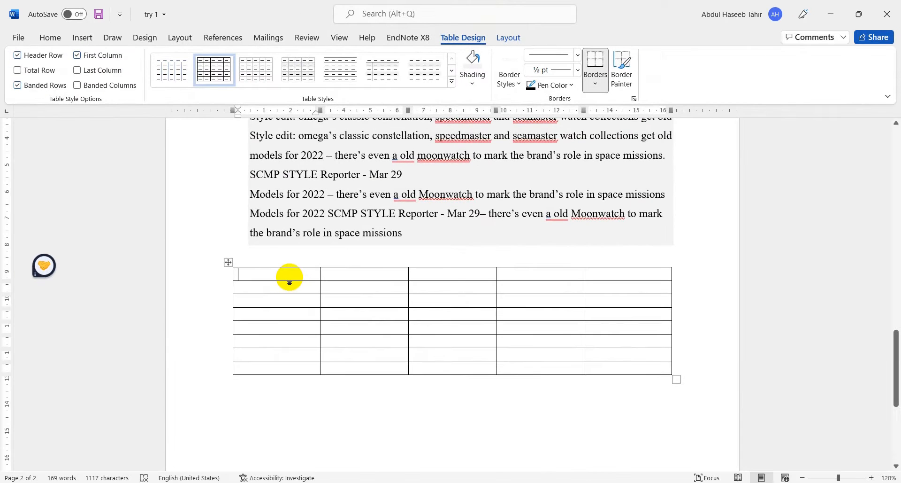
- Fill the table's first row with the numbers 1 to 5, one per cell
text(1)
click(342, 286)
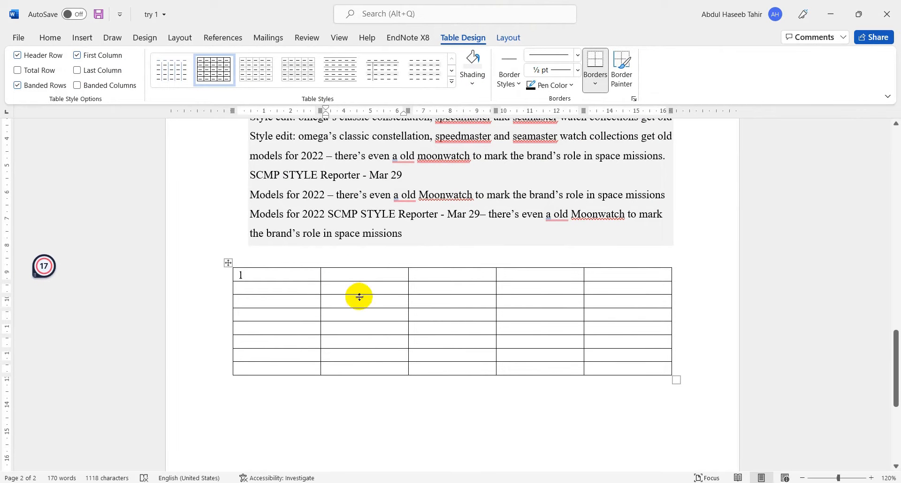
text(2)
text(3)
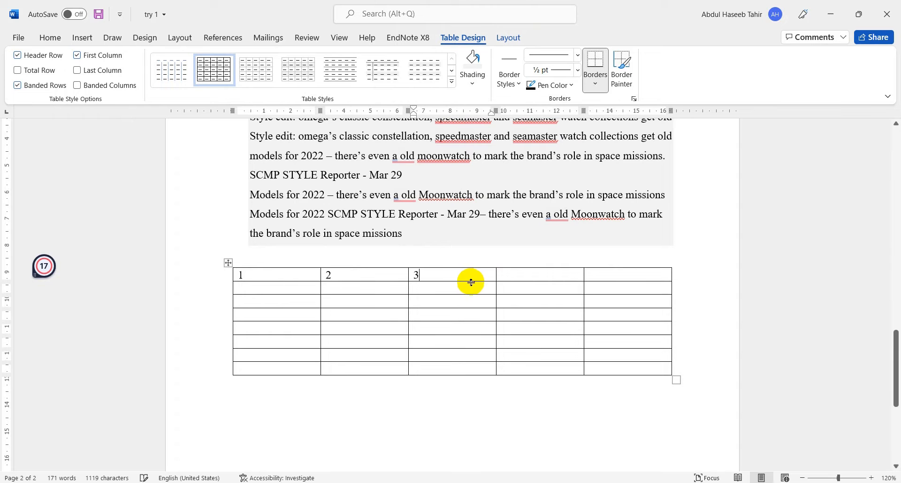
click(522, 273)
text(4)
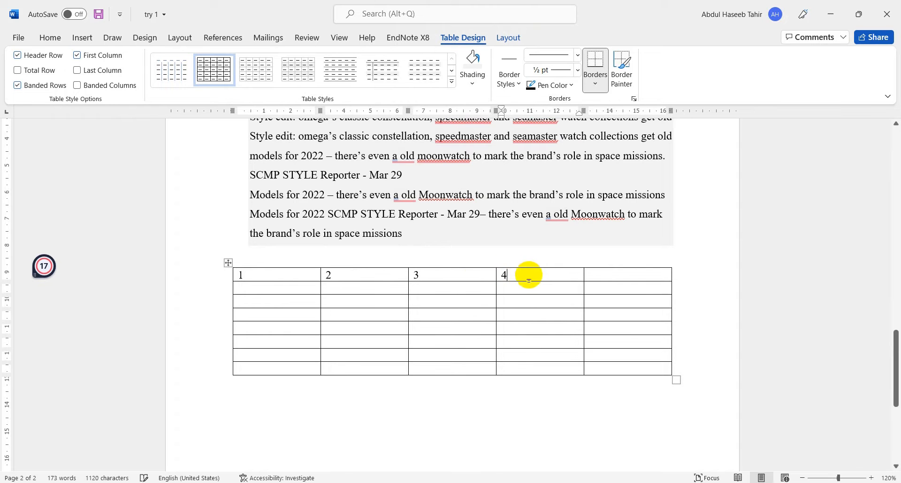
click(641, 284)
text(5)
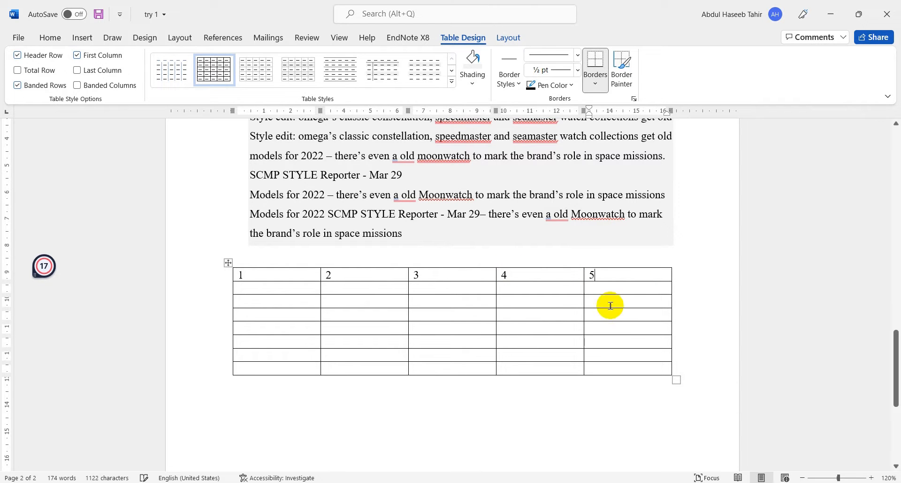
click(372, 331)
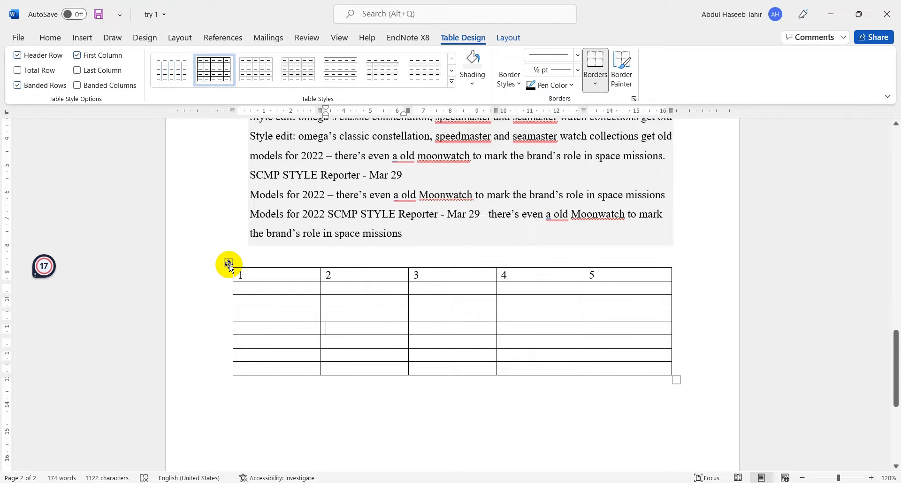
- Apply the orange banded table style to the whole table and add borders around all of its cells
click(229, 264)
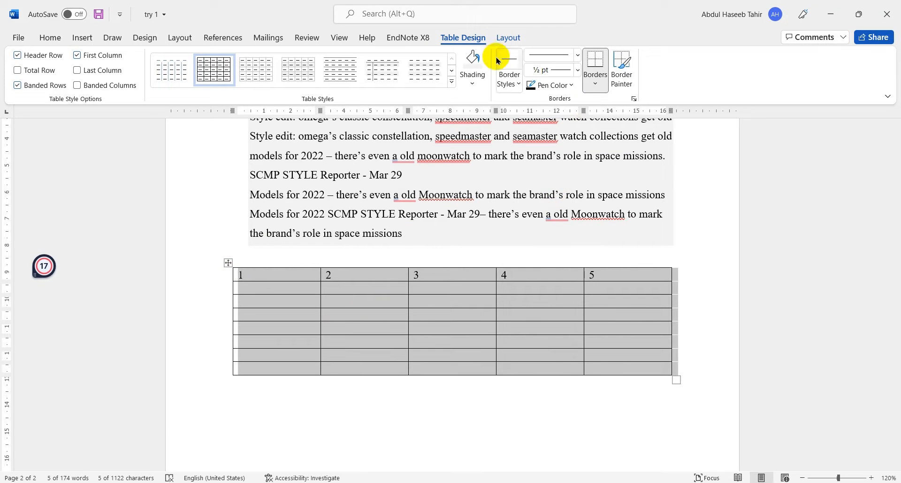
click(452, 72)
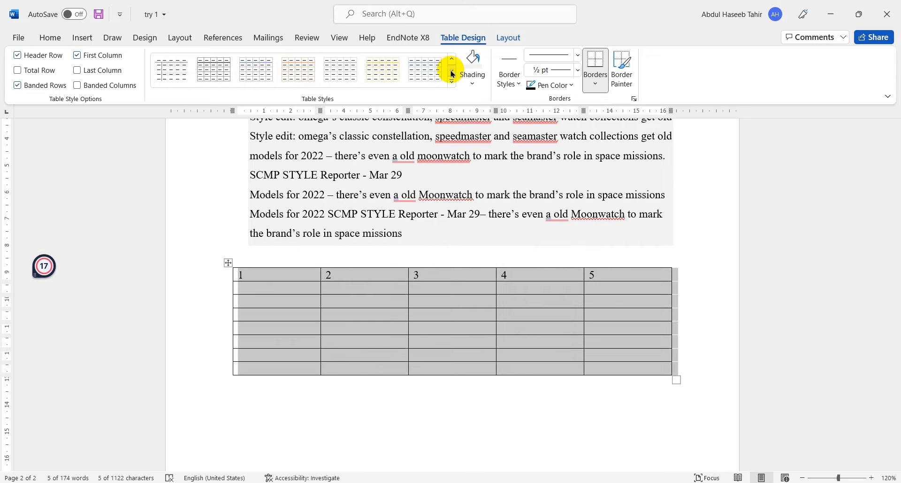
click(310, 72)
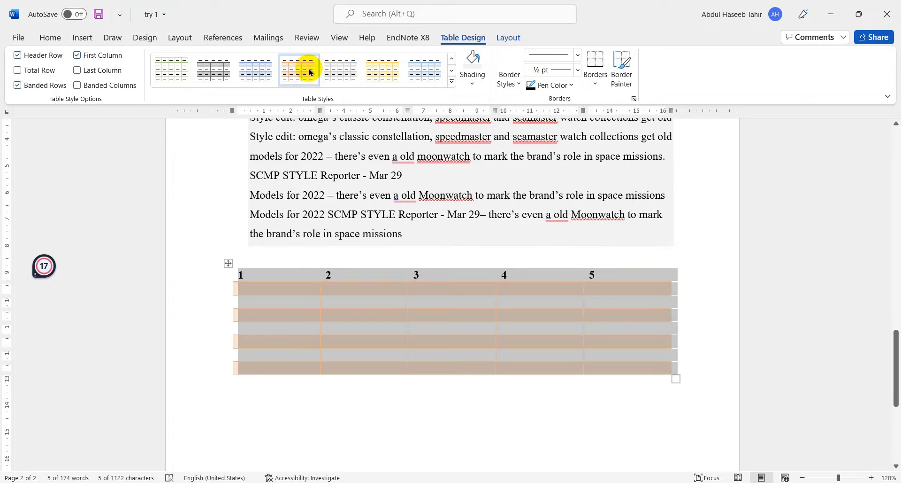
click(595, 78)
click(610, 183)
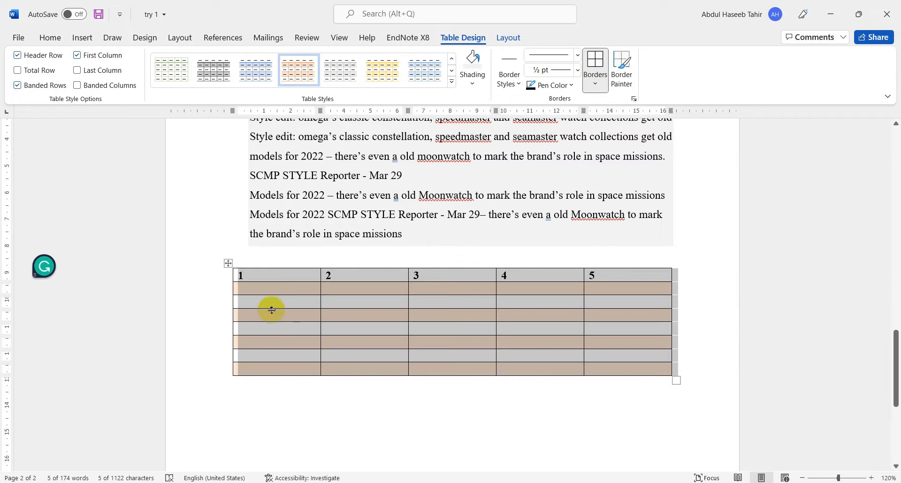
click(374, 406)
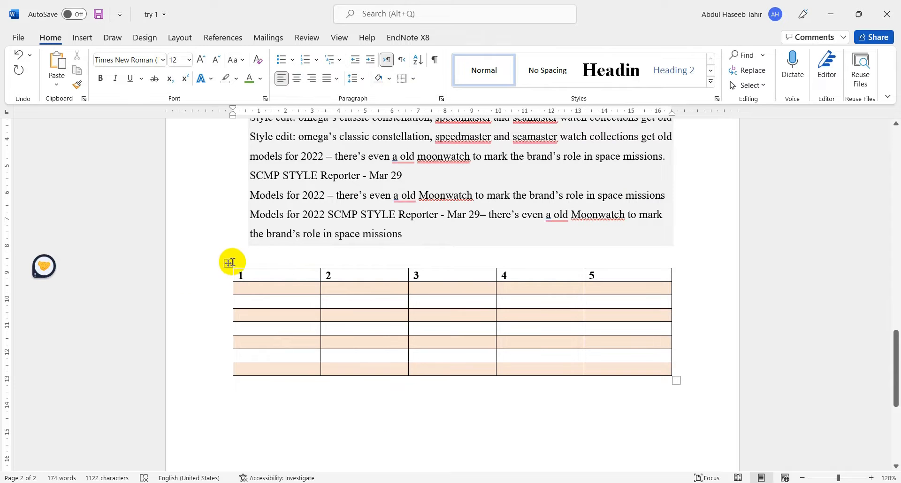
- Examine the text direction options for the whole table without changing the orientation
click(227, 266)
right_click(283, 317)
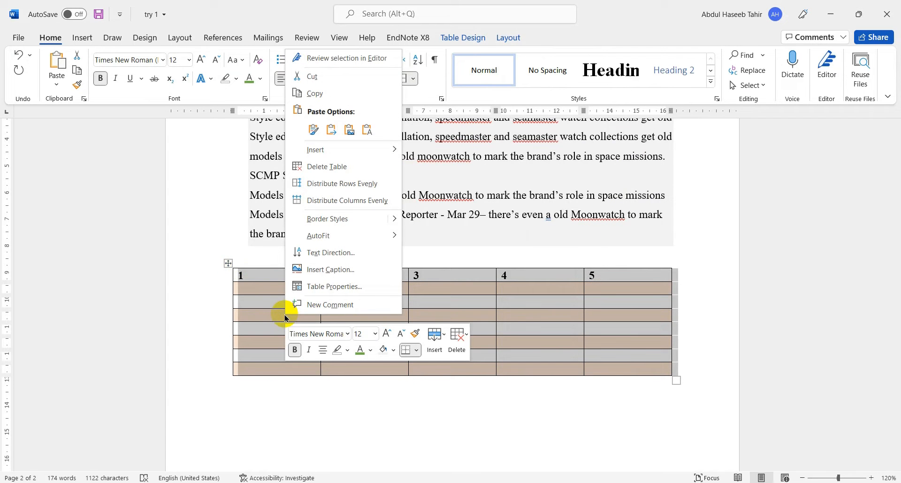
click(333, 254)
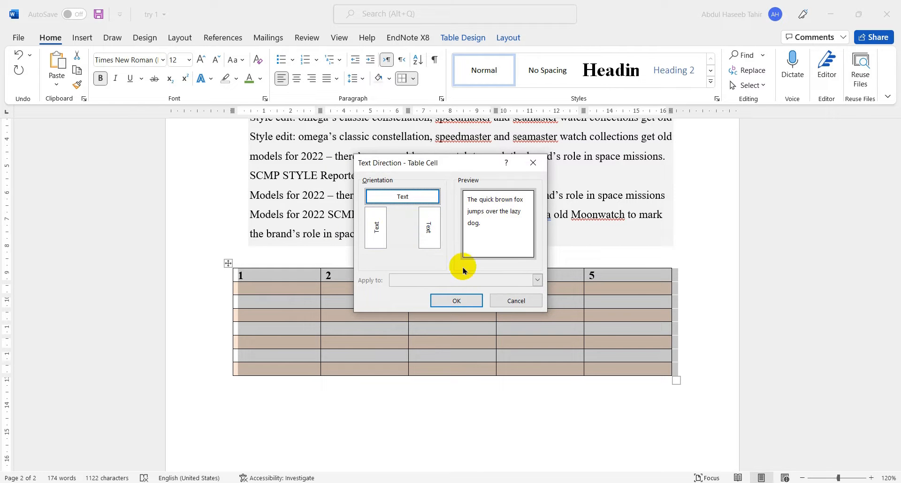
click(513, 300)
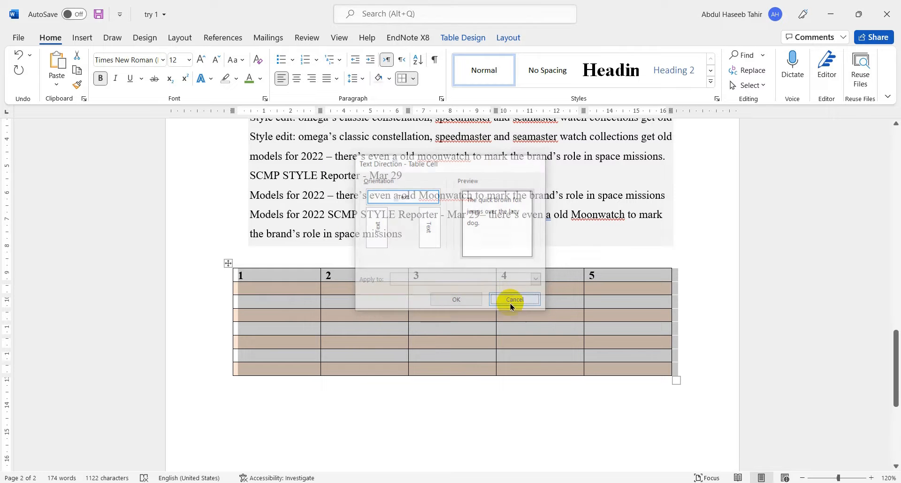
- Set the table's alignment to Center and its cells' vertical alignment to Center in the table properties
right_click(337, 275)
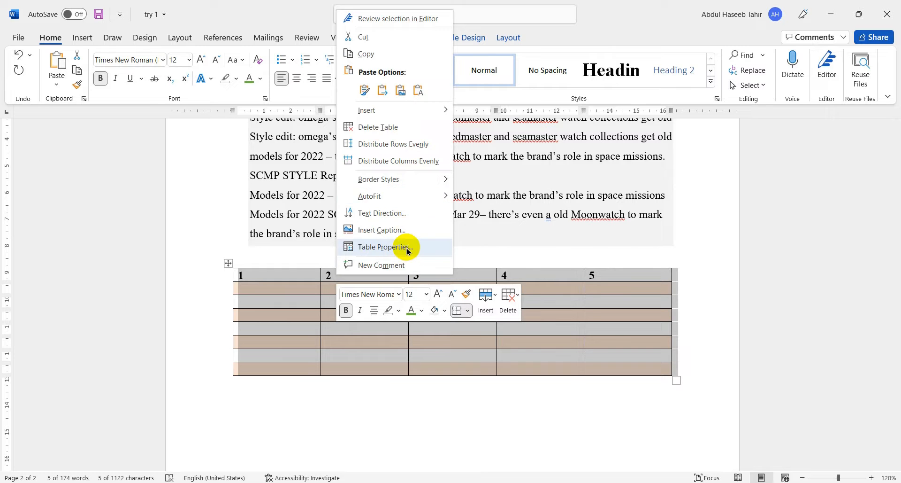
click(409, 247)
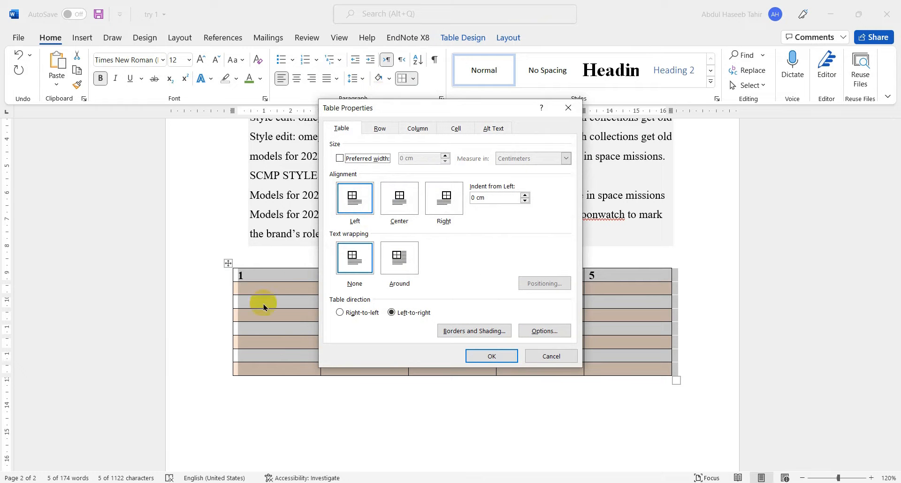
click(404, 207)
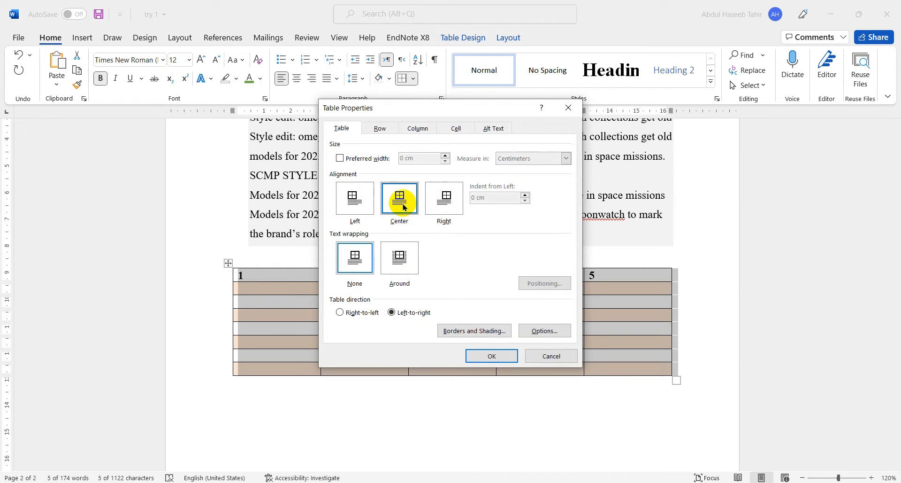
click(458, 127)
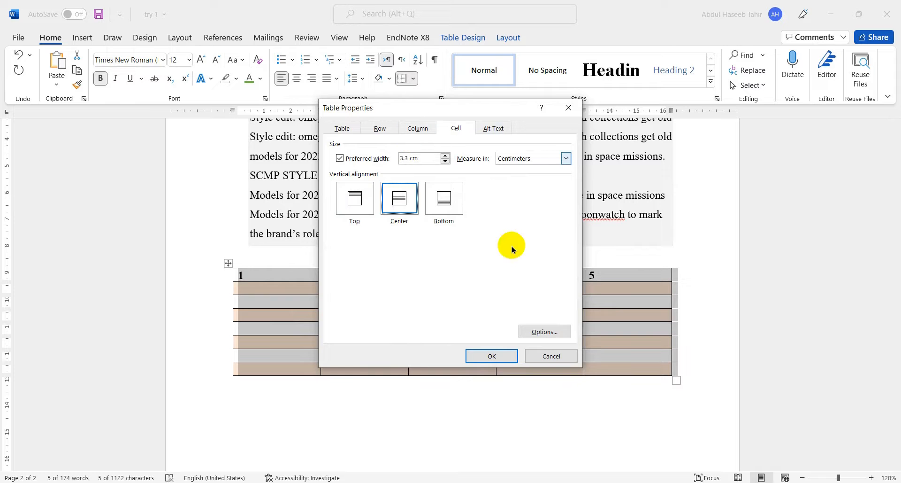
click(482, 355)
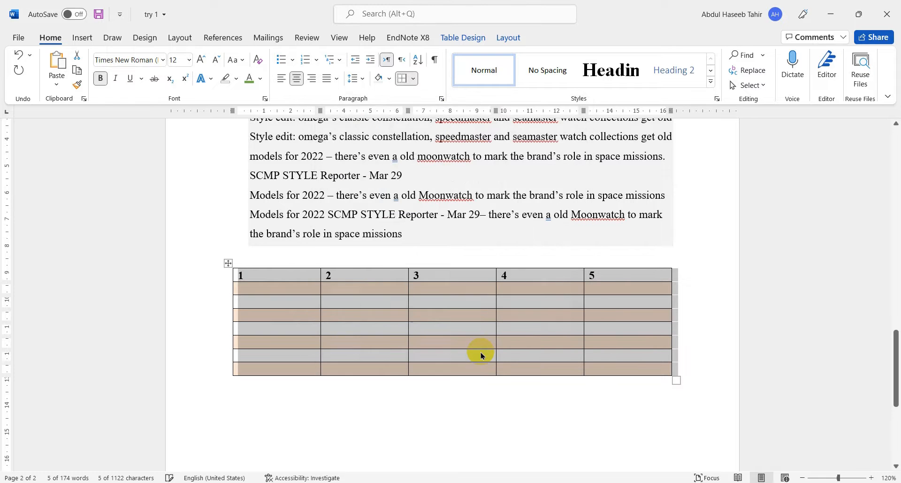
- Examine the table's column, row, alt text and cell properties and its borders and shading settings
right_click(324, 289)
click(368, 203)
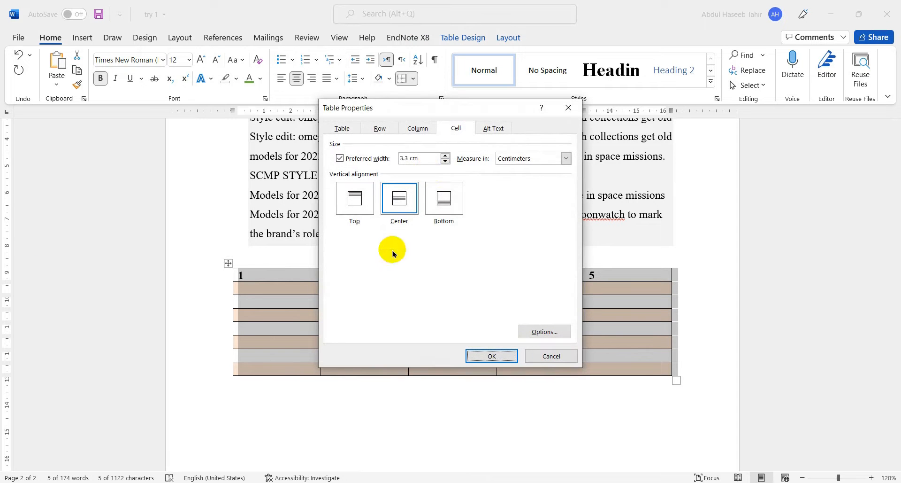
click(413, 130)
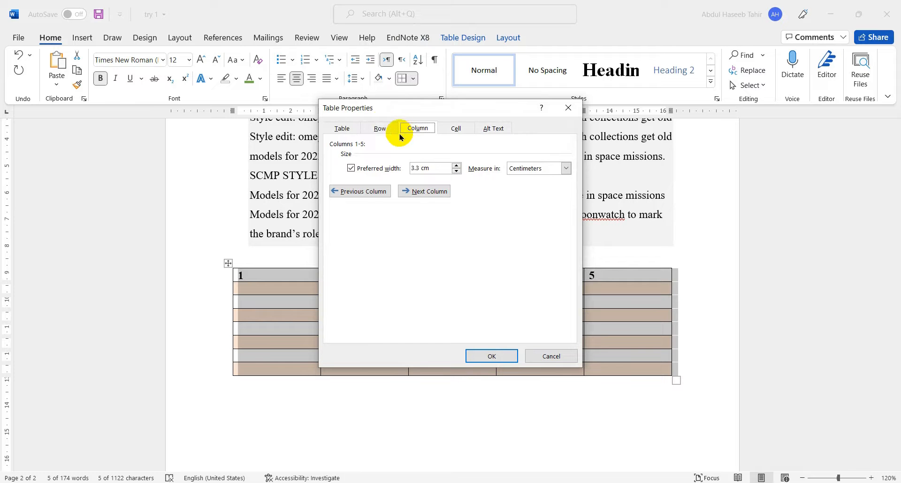
click(380, 129)
click(493, 128)
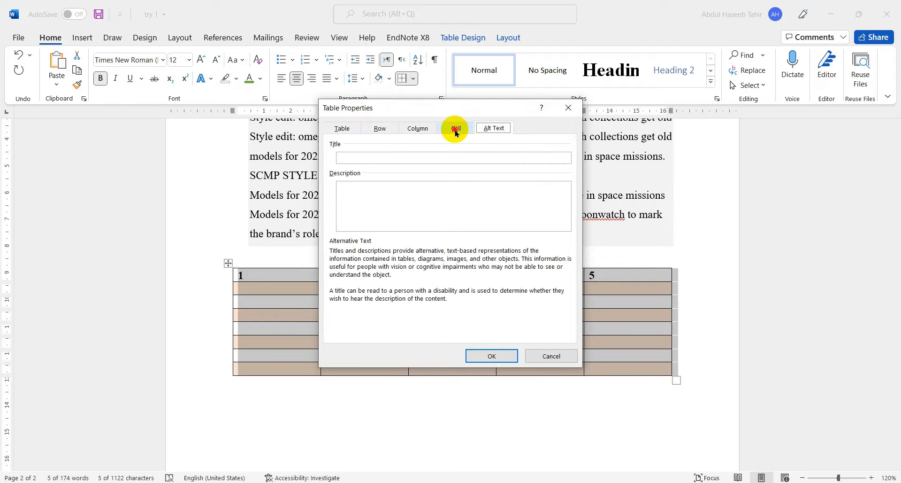
click(456, 130)
click(346, 127)
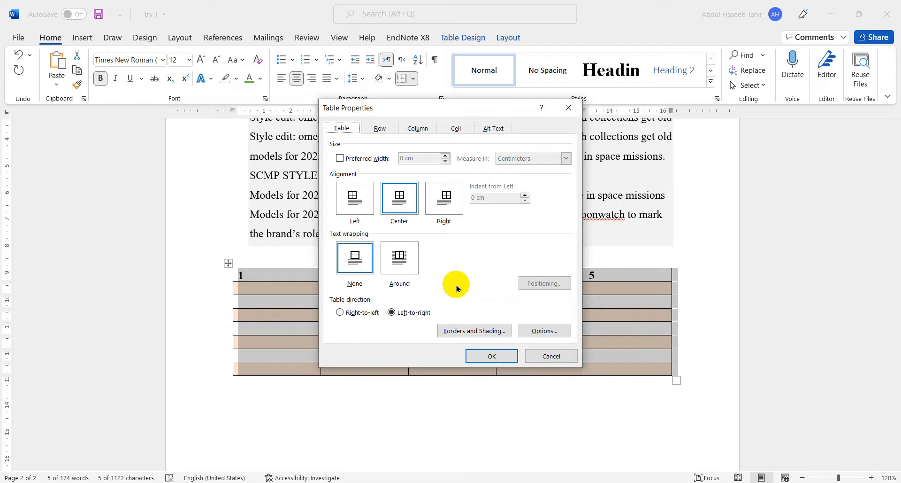
click(463, 330)
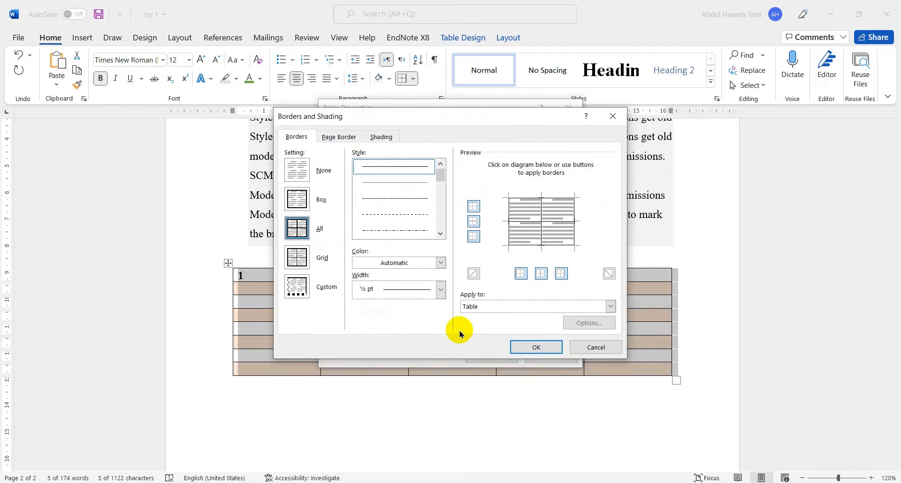
click(596, 347)
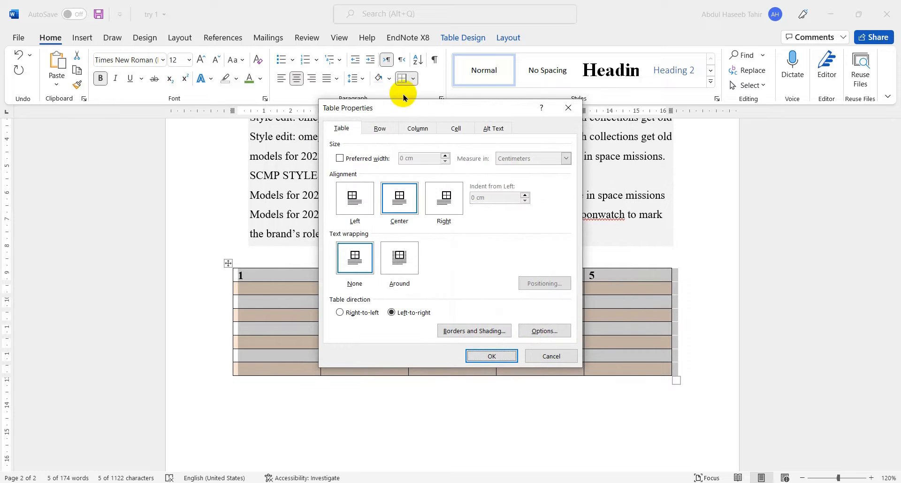
- Review the table's row, column and cell size settings and its default cell margin and spacing options
click(418, 128)
click(381, 129)
click(445, 128)
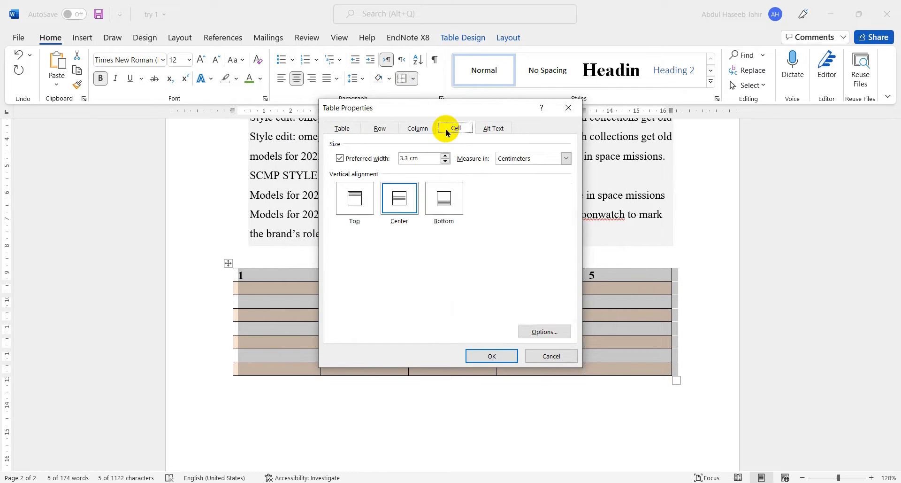
click(418, 128)
click(381, 129)
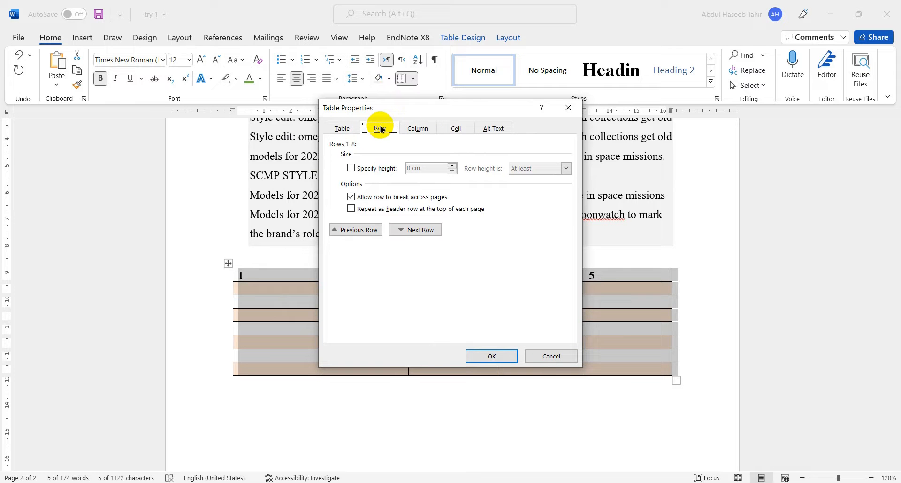
click(415, 133)
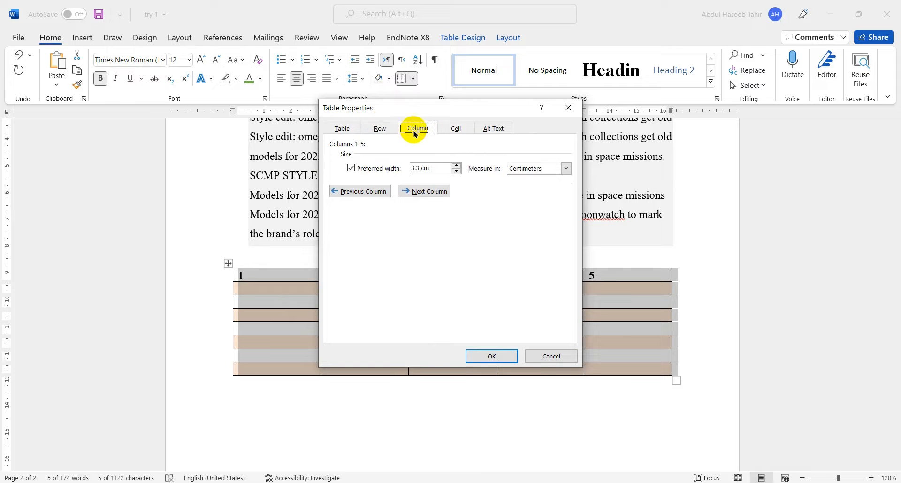
click(340, 133)
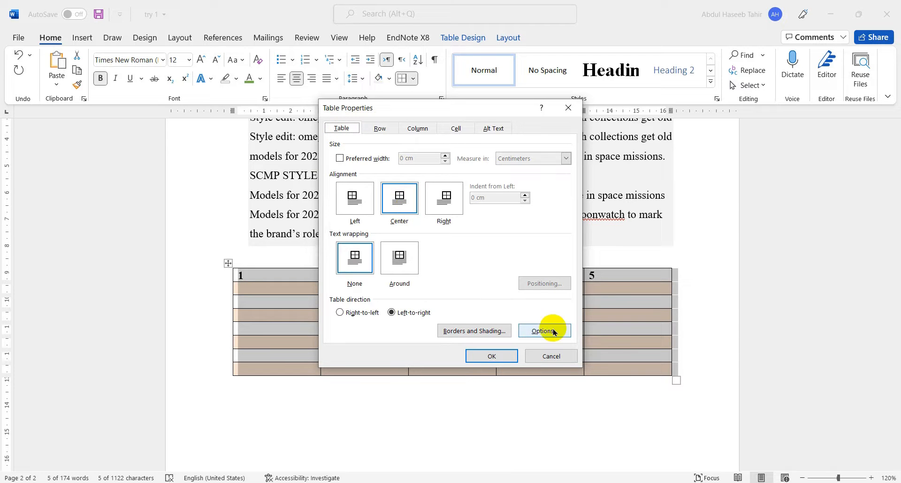
click(535, 335)
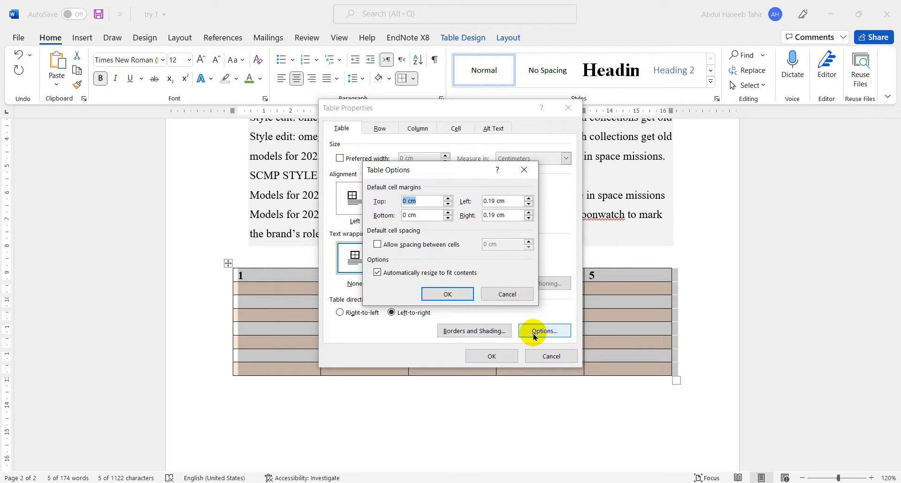
click(458, 292)
click(493, 353)
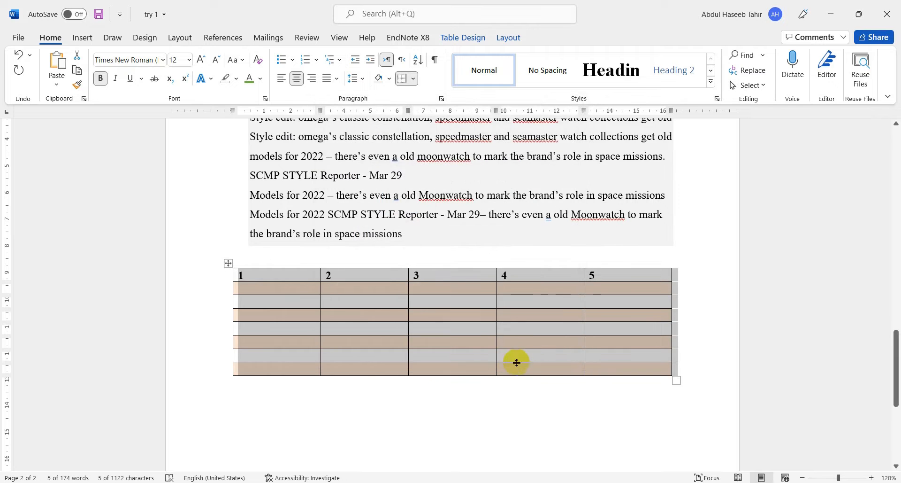
click(469, 394)
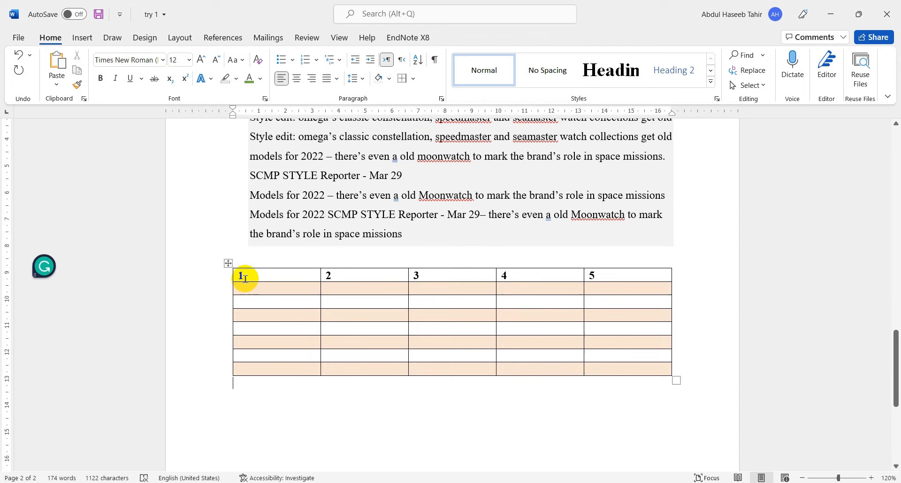
- Enter 3 in each of the first three cells of the table's second row
click(229, 263)
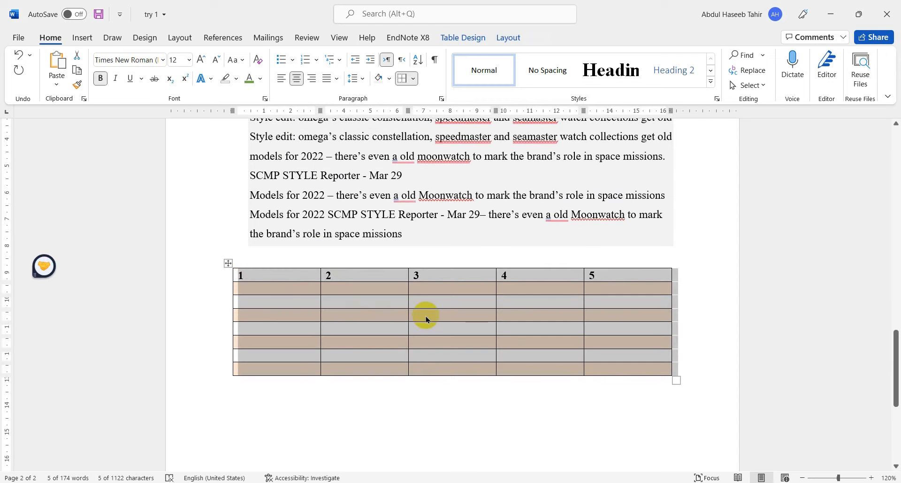
click(286, 284)
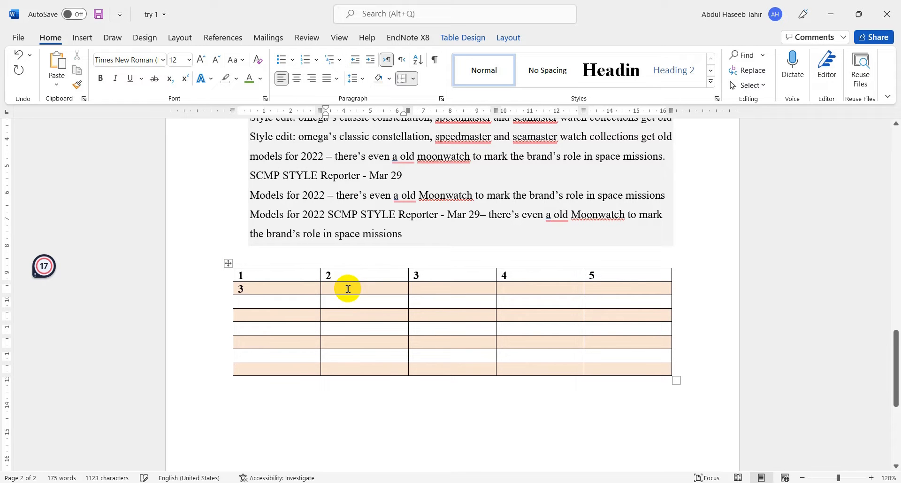
text(3)
click(427, 288)
text(3)
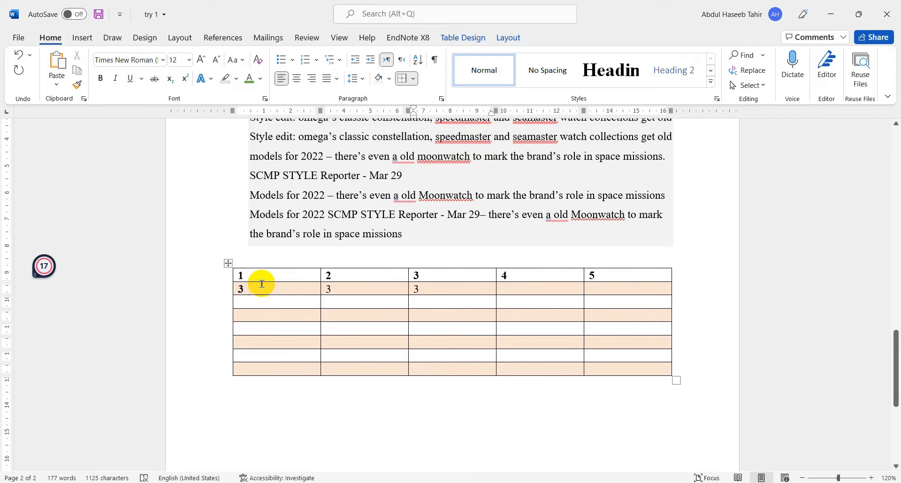
- Center the text horizontally in all cells of the table
double_click(240, 274)
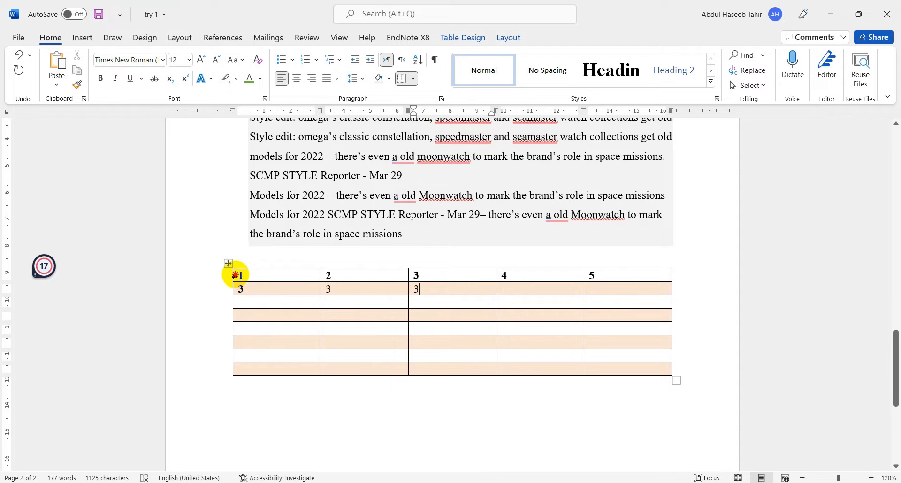
mouse_move(235, 275)
mouse_down()
mouse_move(280, 298)
mouse_move(648, 328)
mouse_move(636, 369)
mouse_up()
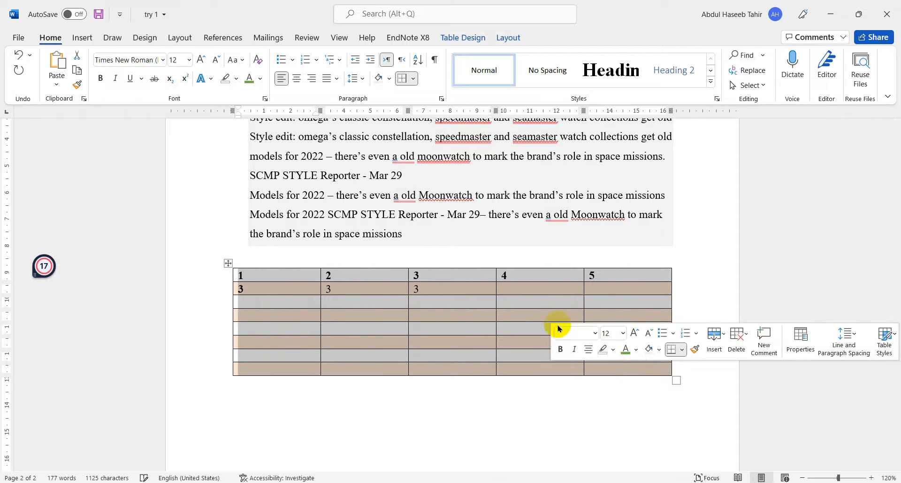
click(298, 79)
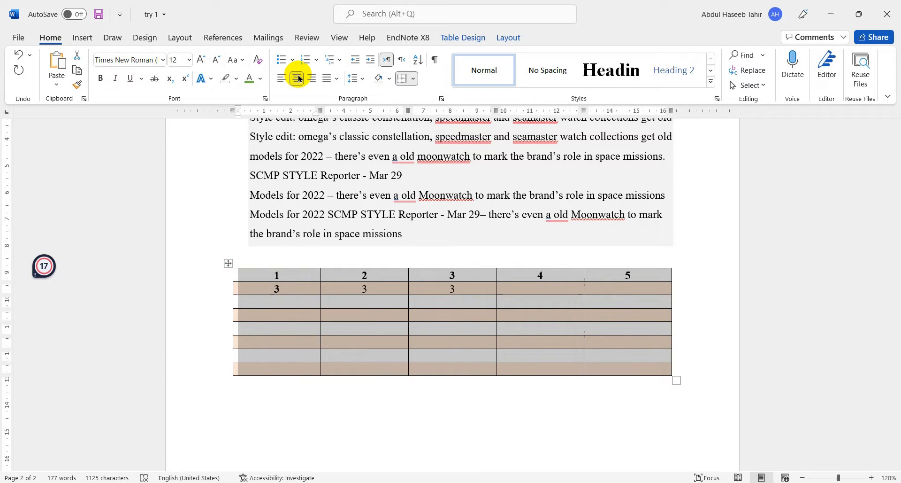
click(508, 295)
click(472, 307)
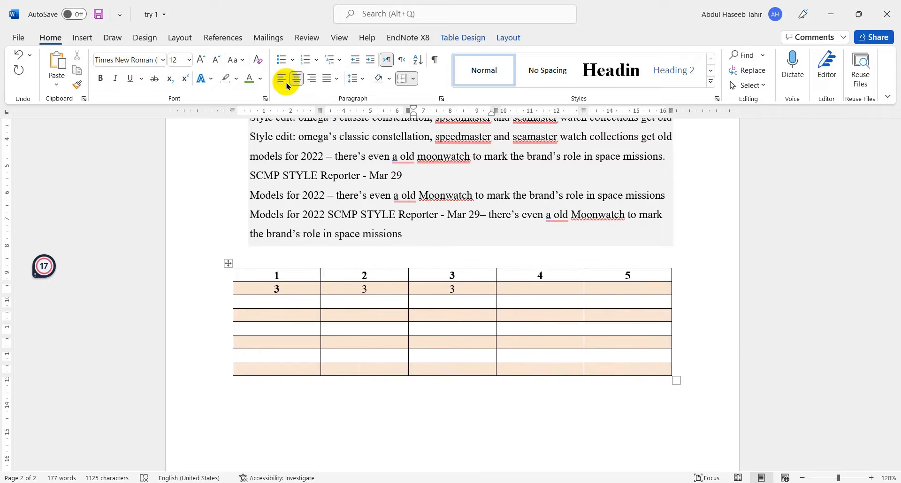
right_click(439, 299)
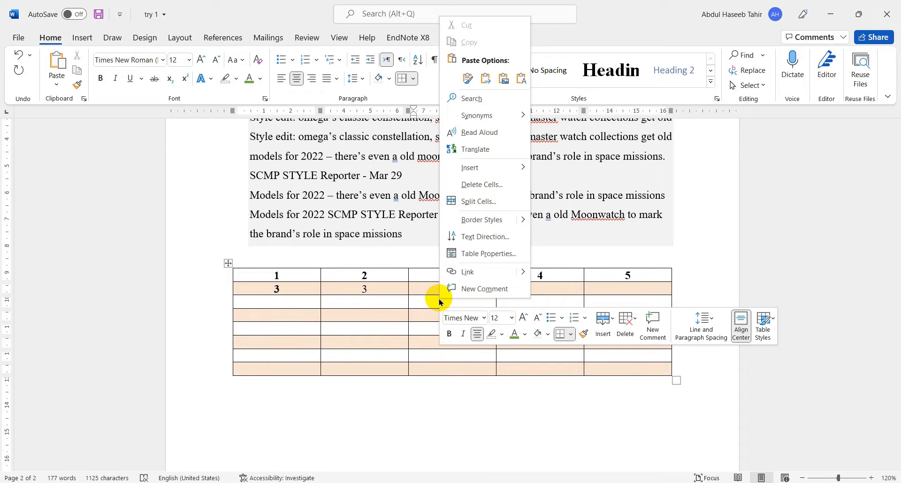
click(229, 261)
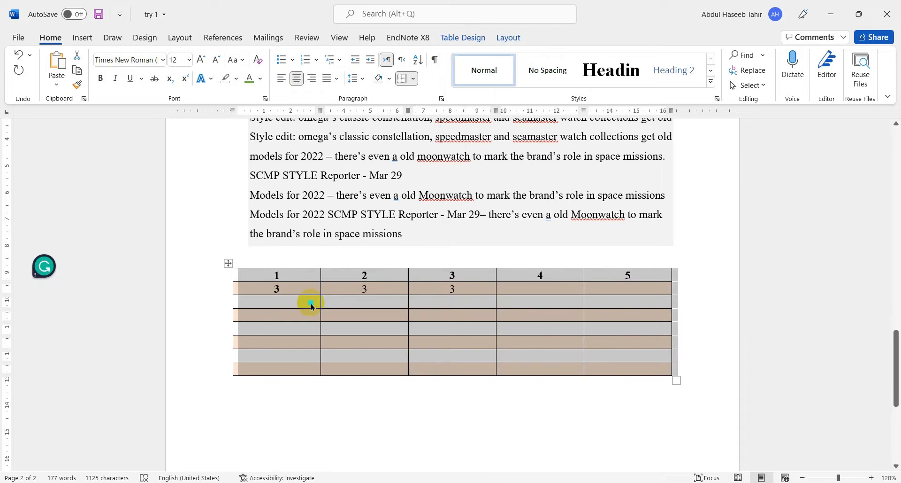
right_click(312, 303)
click(363, 277)
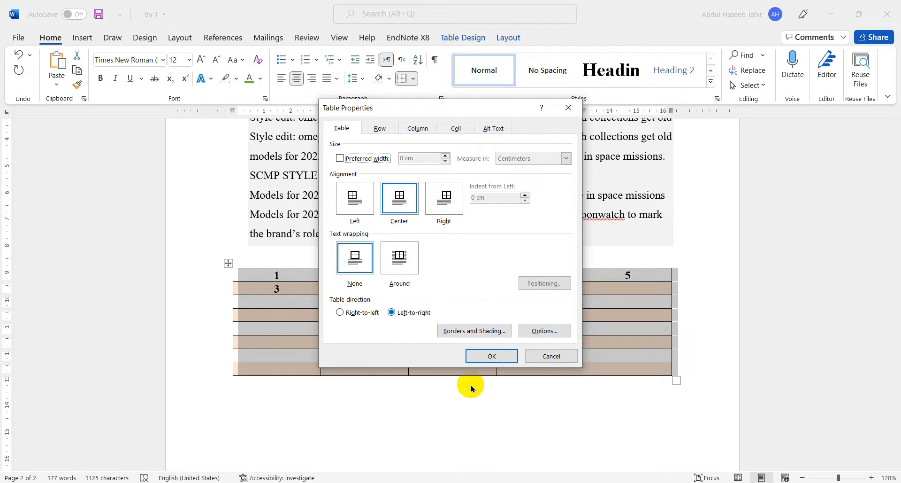
click(551, 355)
click(531, 411)
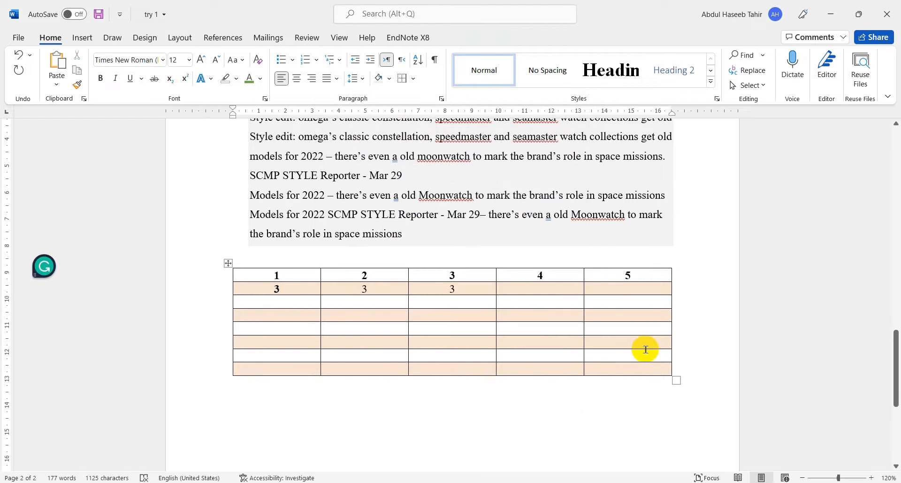
- Shrink the whole table's columns with AutoFit to Contents
click(227, 268)
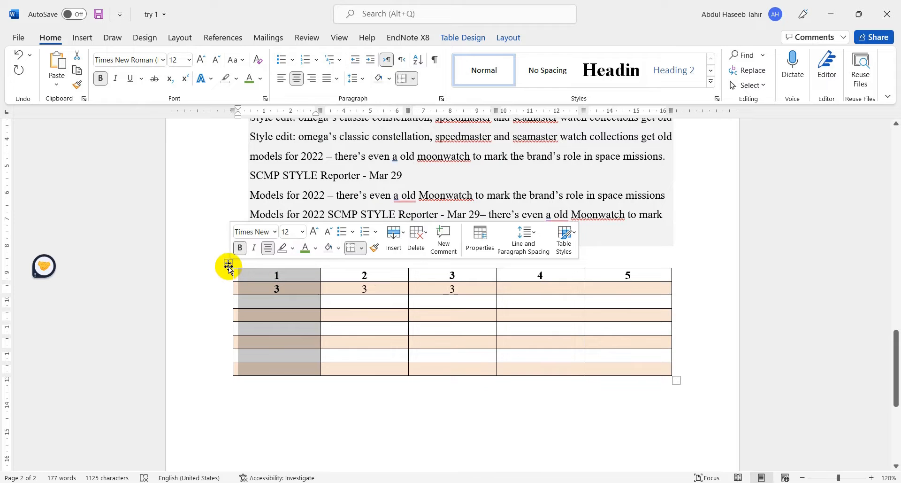
click(228, 264)
right_click(304, 299)
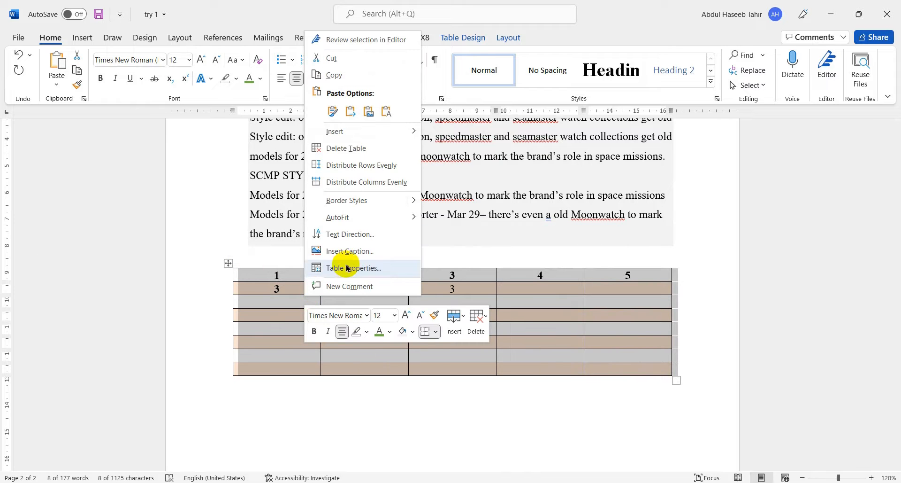
mouse_move(366, 217)
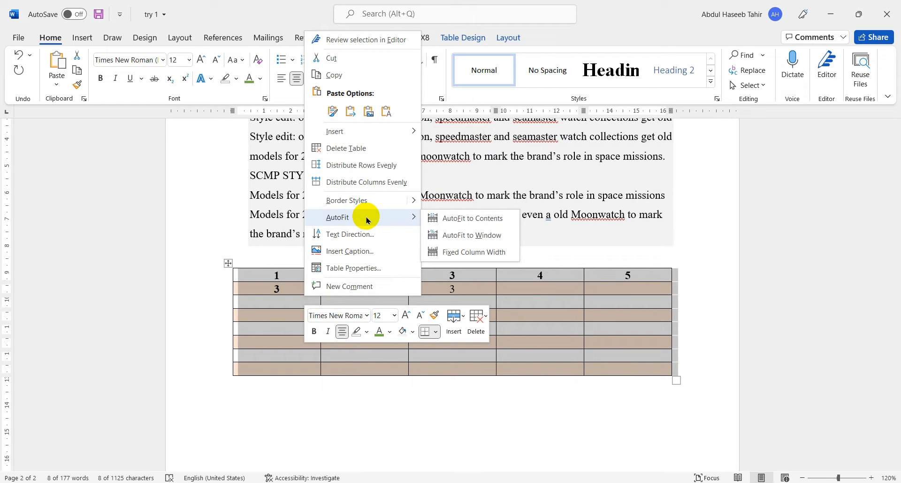
click(493, 225)
click(540, 314)
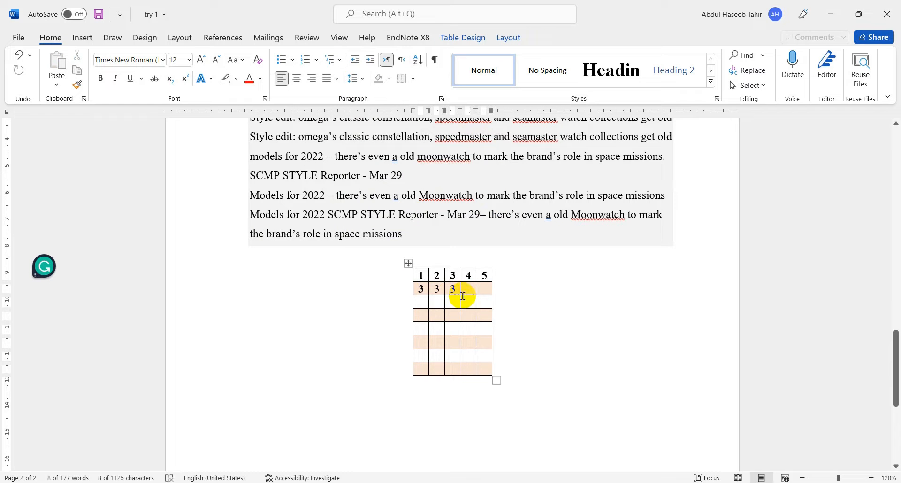
- Set the whole table's alignment on the page to Left in the table properties
click(408, 263)
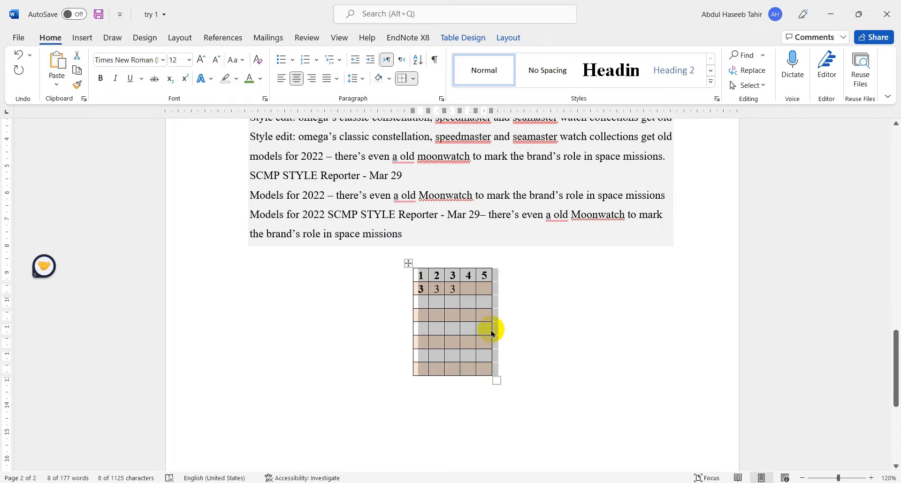
right_click(410, 266)
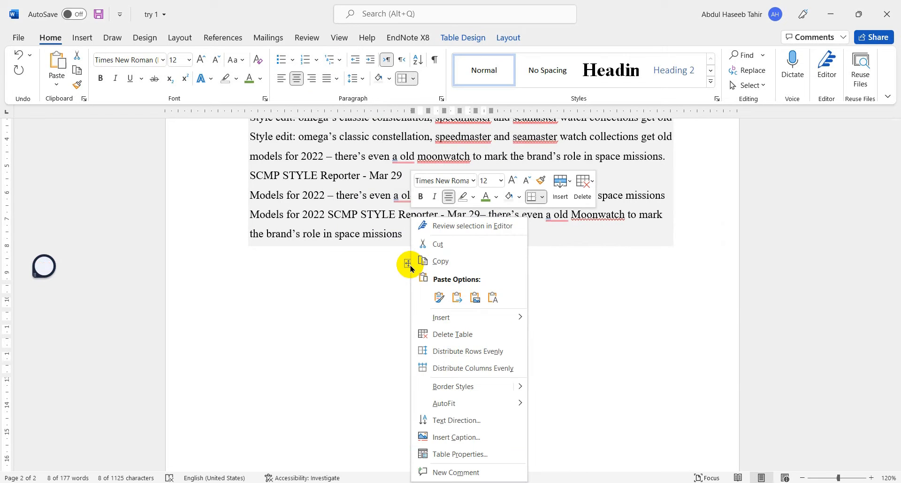
click(451, 450)
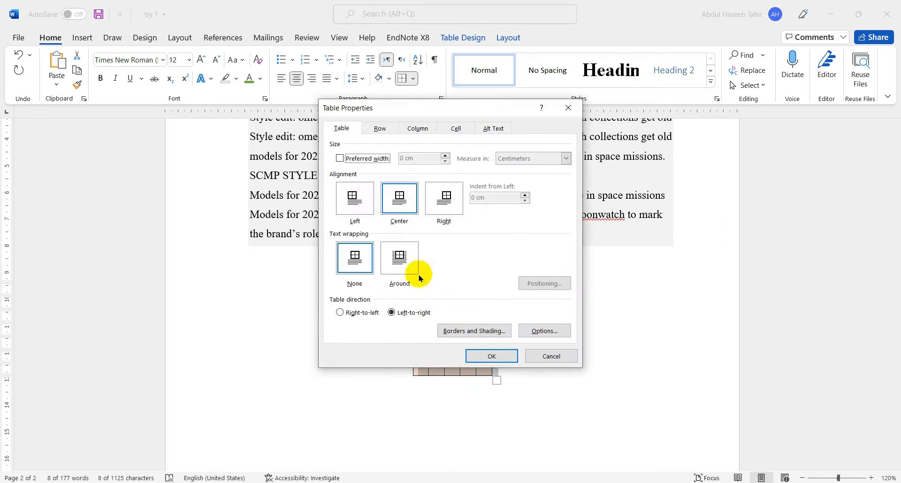
click(358, 202)
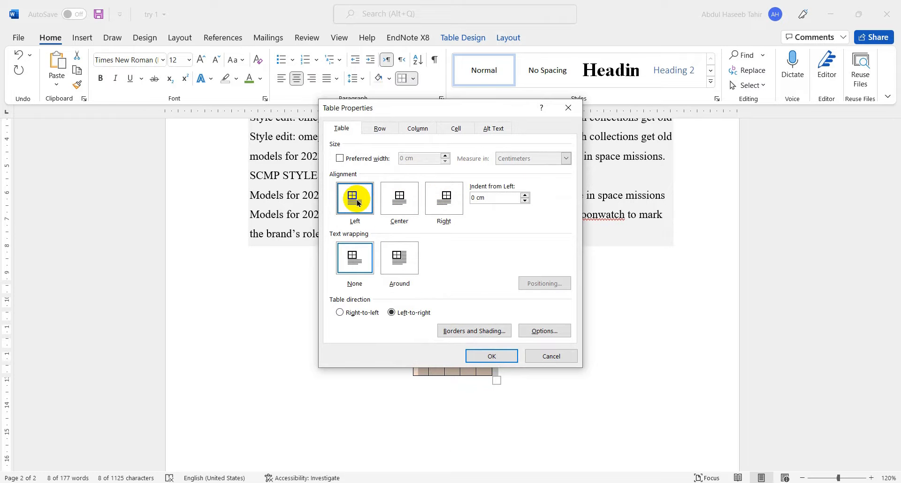
click(501, 355)
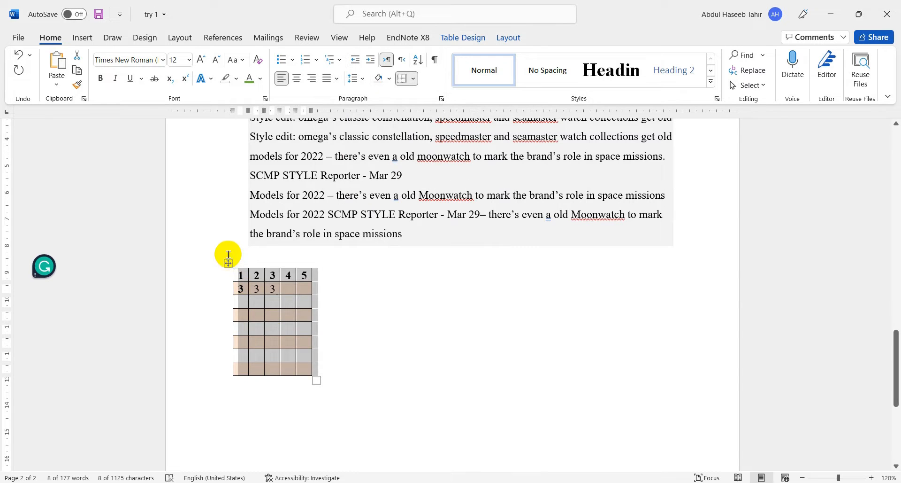
- Set the whole table's alignment on the page to Right in the table properties
right_click(229, 266)
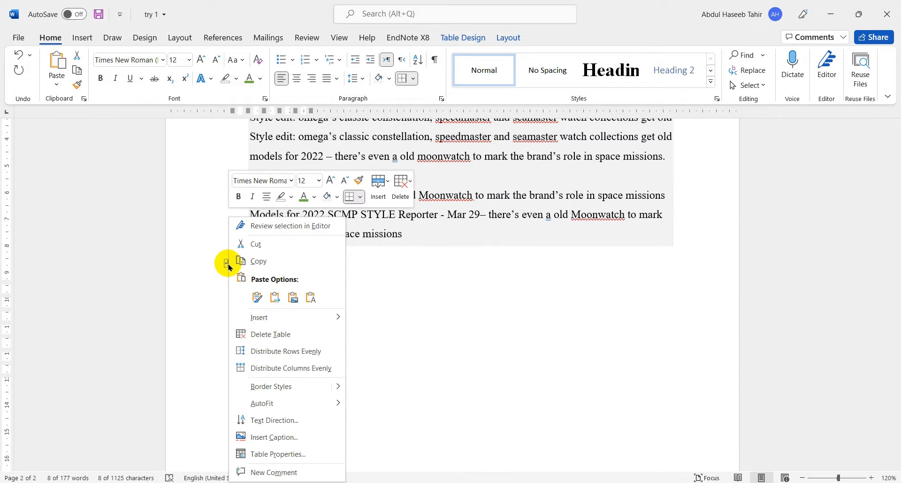
click(278, 454)
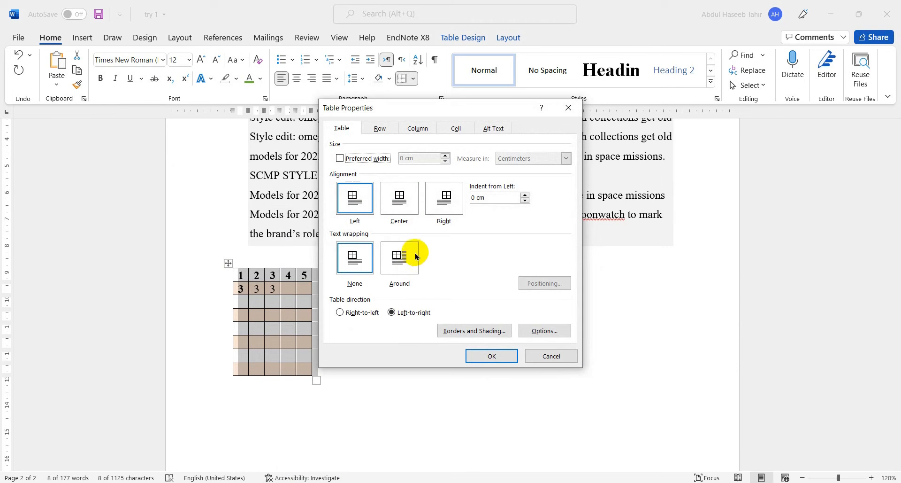
click(444, 209)
click(490, 358)
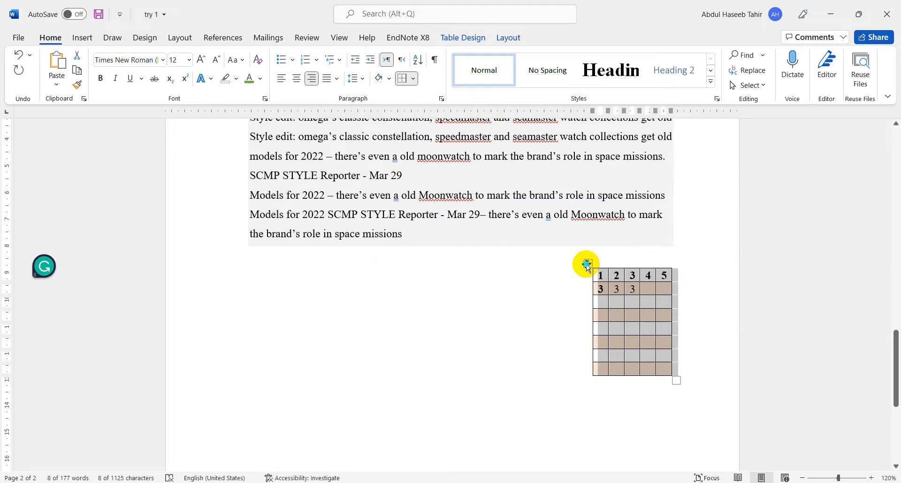
- Resize the whole table to the page width with AutoFit to Window
right_click(587, 266)
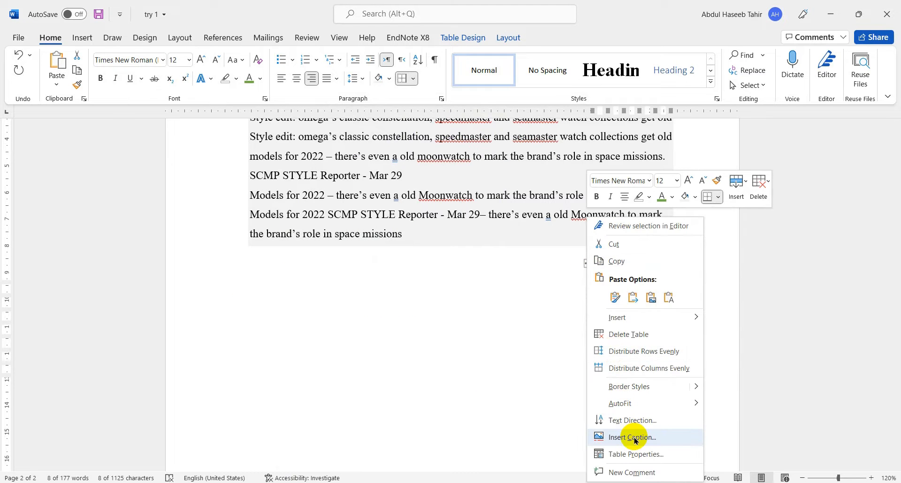
mouse_move(652, 406)
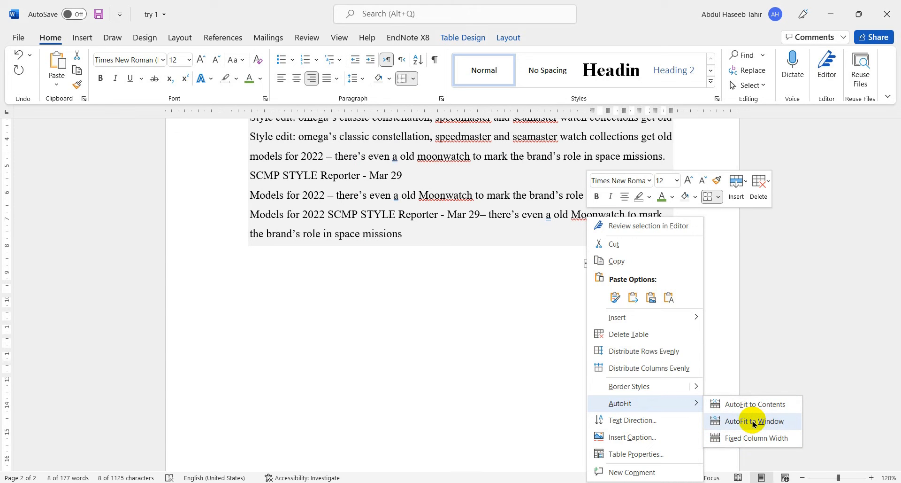
click(754, 422)
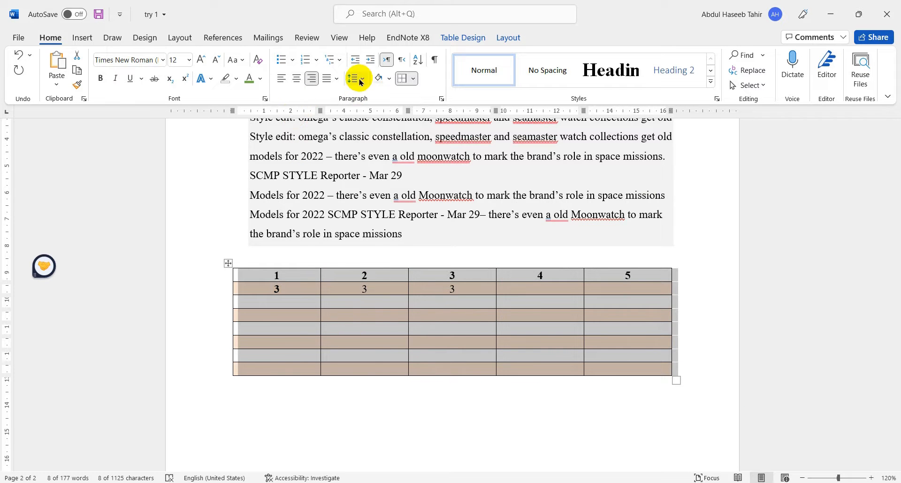
- Place the cursor on the empty line below the table and open the source choices for inserting a picture
click(83, 38)
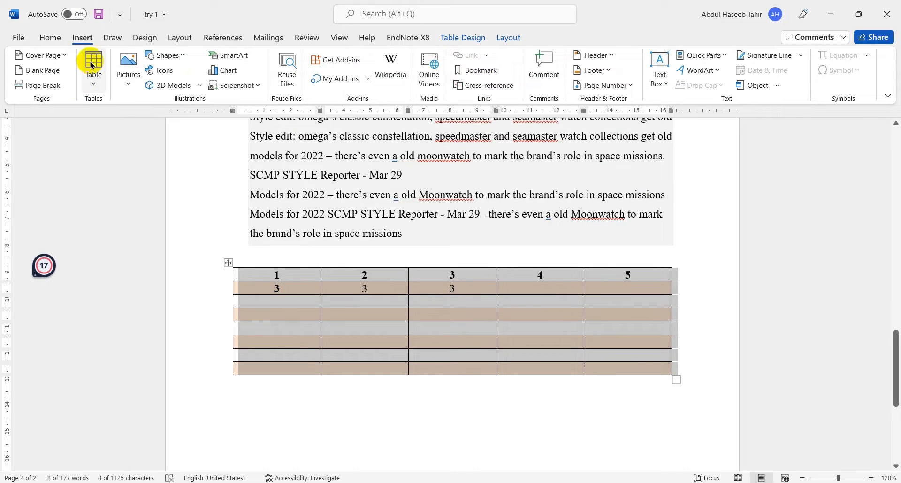
click(258, 420)
scroll(257, 389, down, 2)
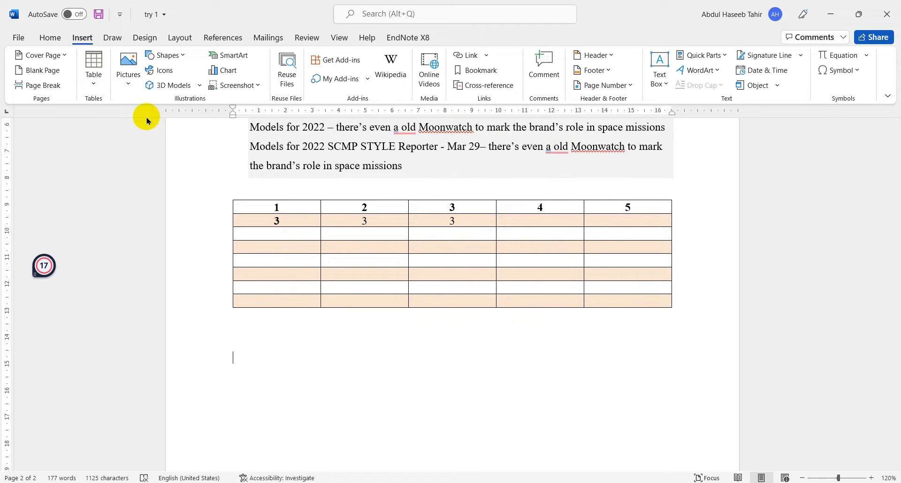
click(137, 83)
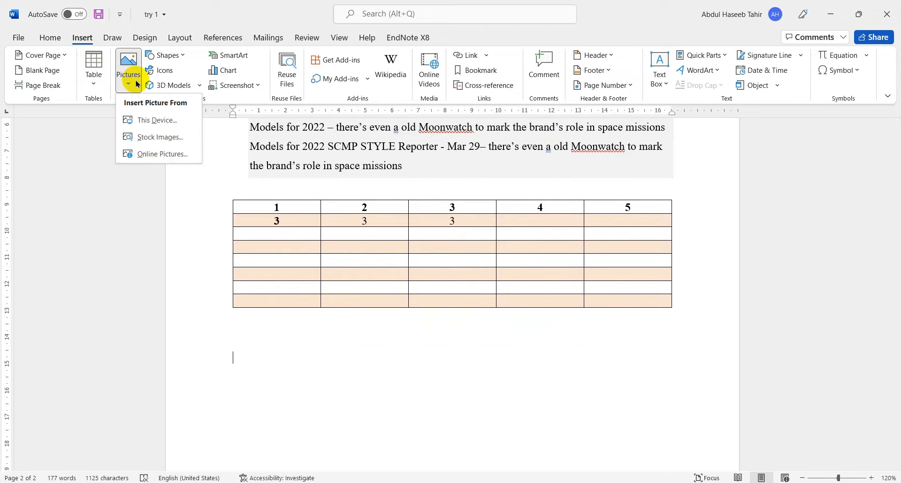
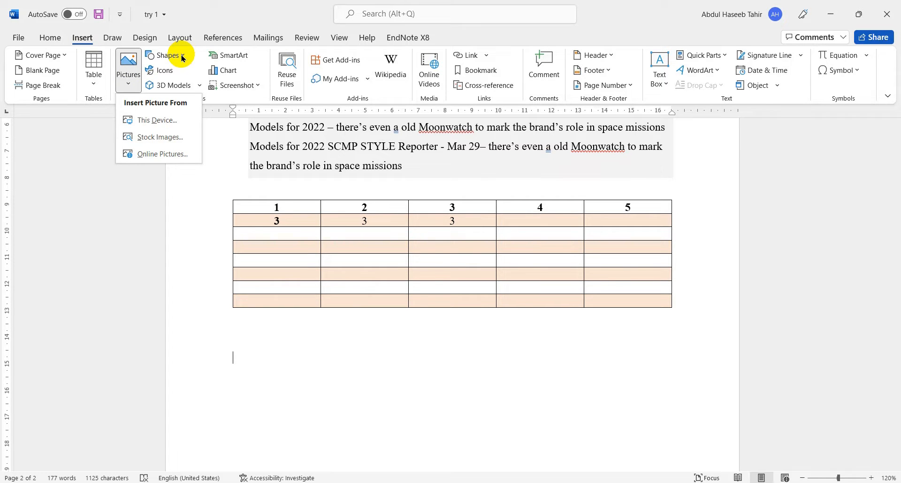
- Capture a Snipping Tool screenshot of the last text lines and the table's first rows, and paste it on the empty line below the table
click(291, 323)
scroll(282, 211, up, 2)
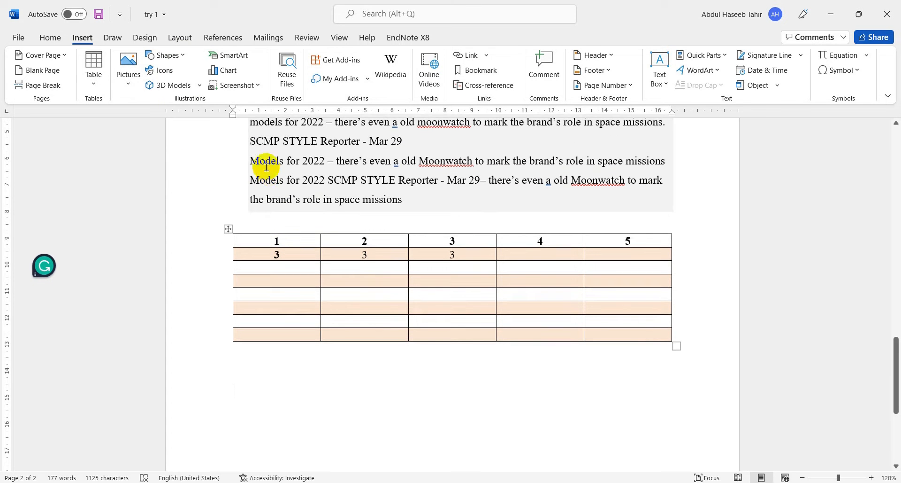
click(35, 481)
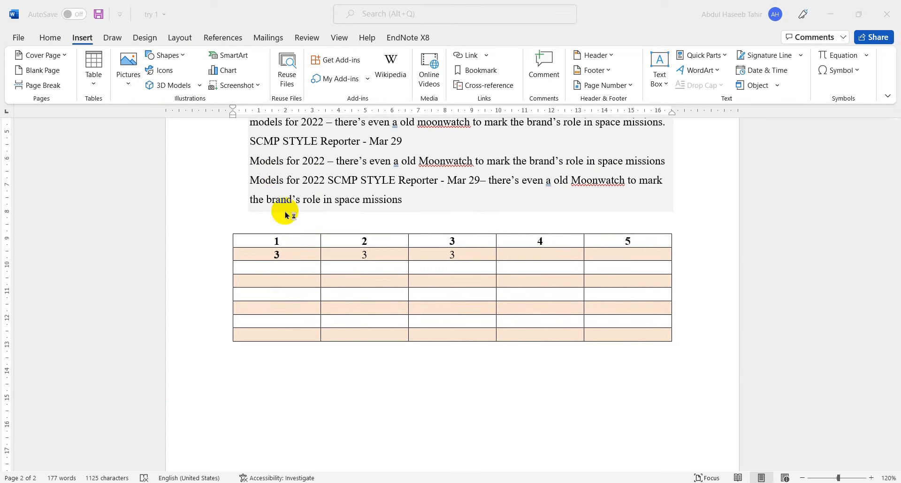
click(694, 235)
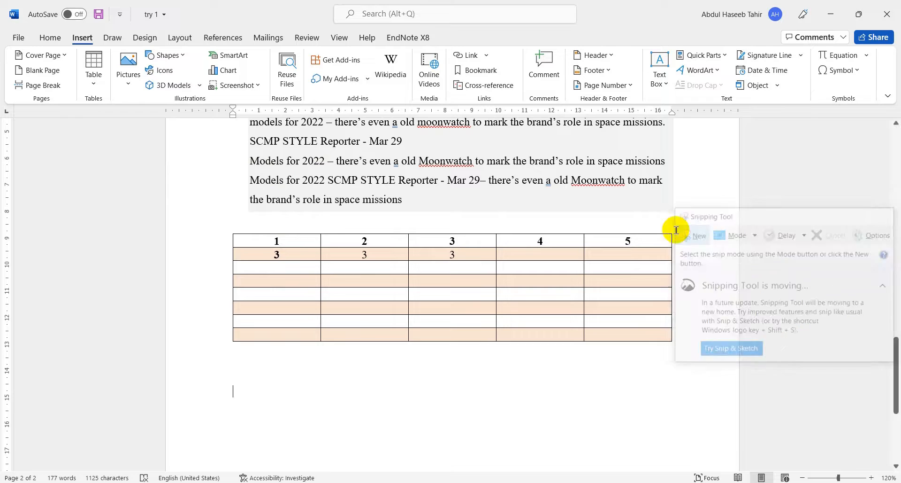
drag(206, 151, 489, 278)
click(410, 385)
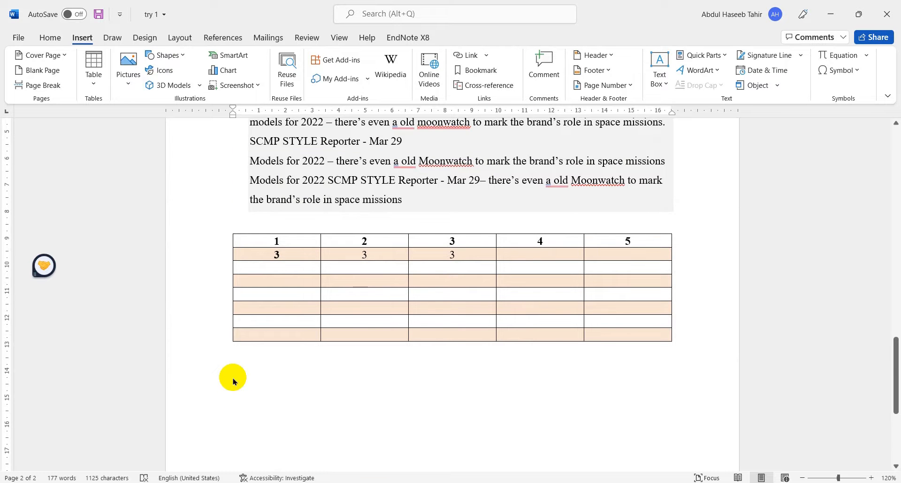
key(ctrl+v)
click(413, 326)
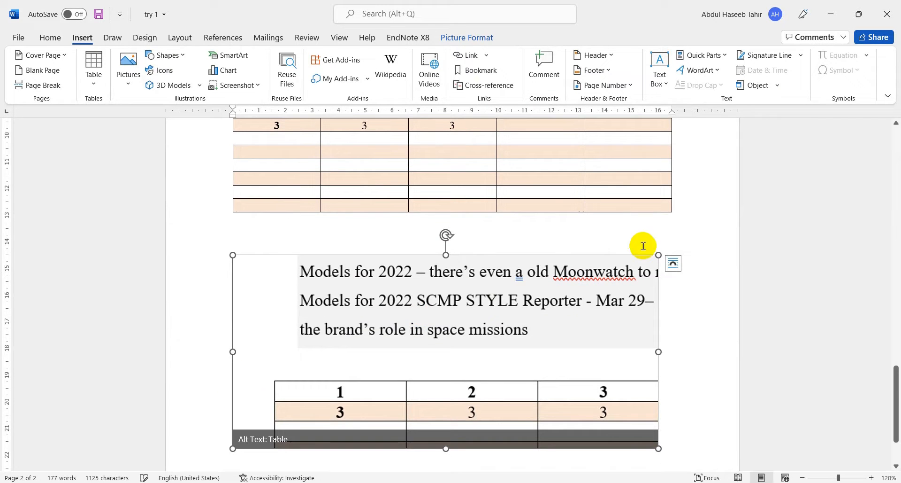
- Shrink the pasted screenshot proportionally from its corner to about 4.27 cm high and 9.41 cm wide
drag(659, 254, 587, 277)
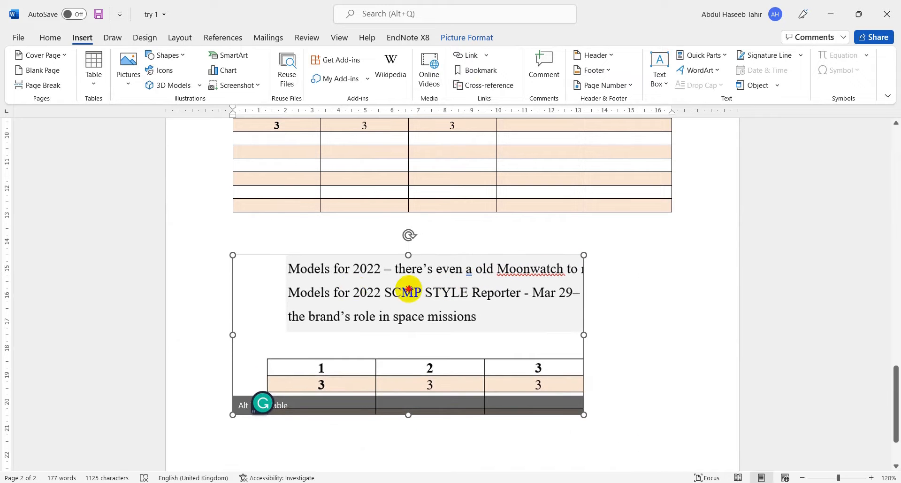
drag(233, 255, 480, 284)
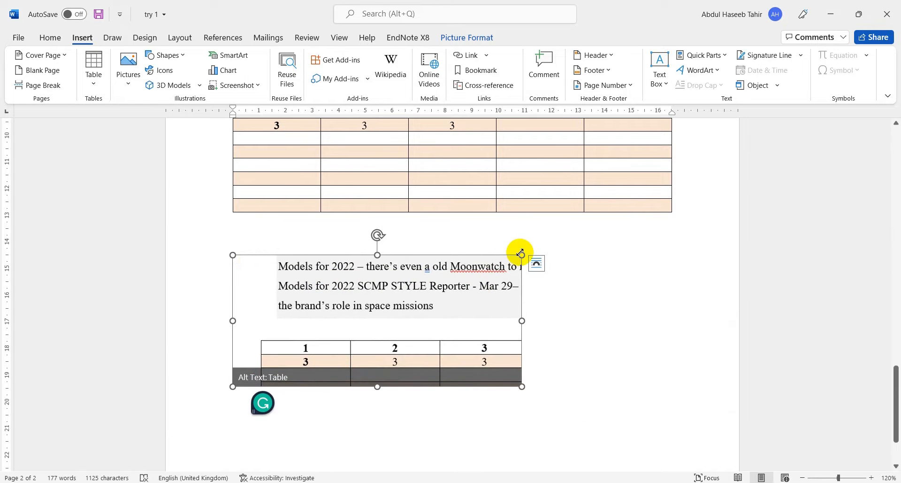
drag(521, 254, 377, 272)
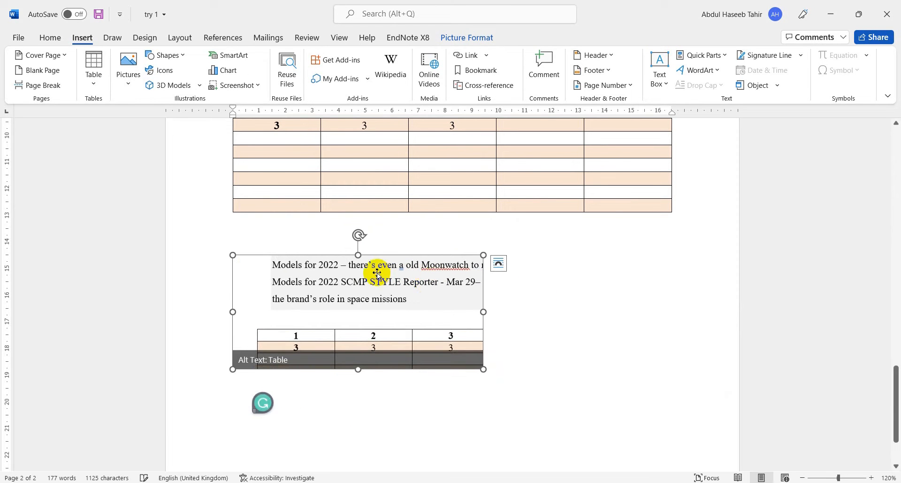
click(531, 334)
click(405, 321)
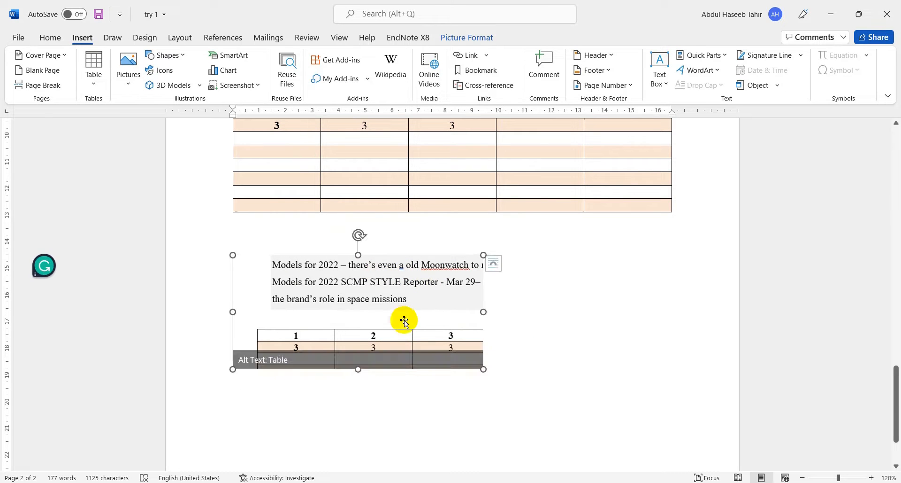
click(491, 399)
scroll(366, 187, up, 3)
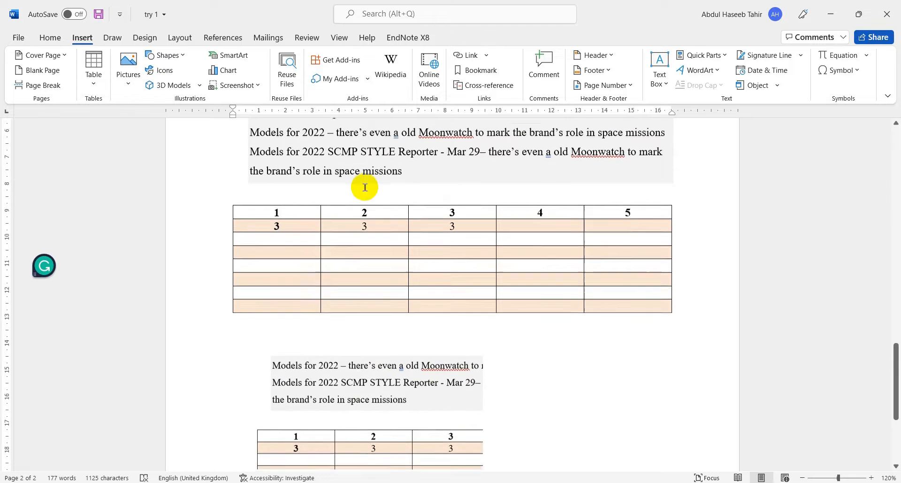
click(410, 245)
click(375, 170)
scroll(381, 292, down, 2)
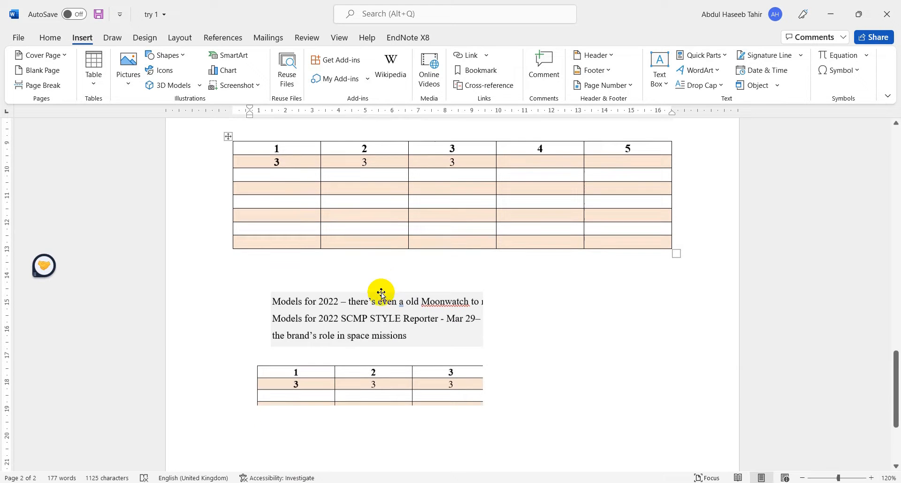
click(381, 293)
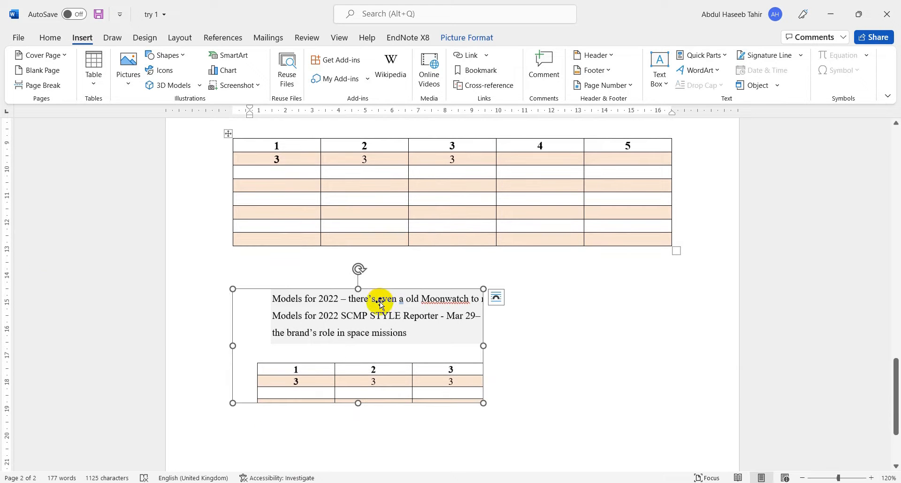
click(124, 89)
- Apply the Metal Frame picture style to the pasted screenshot below the table
click(357, 329)
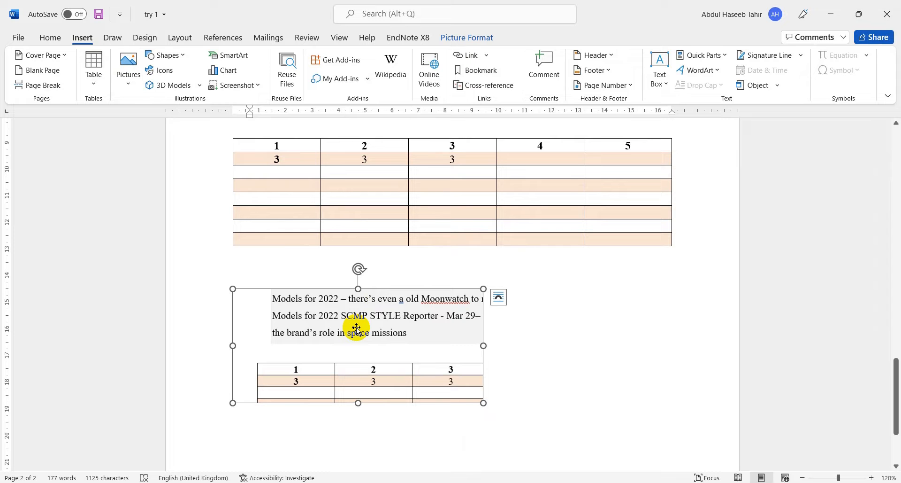
click(357, 328)
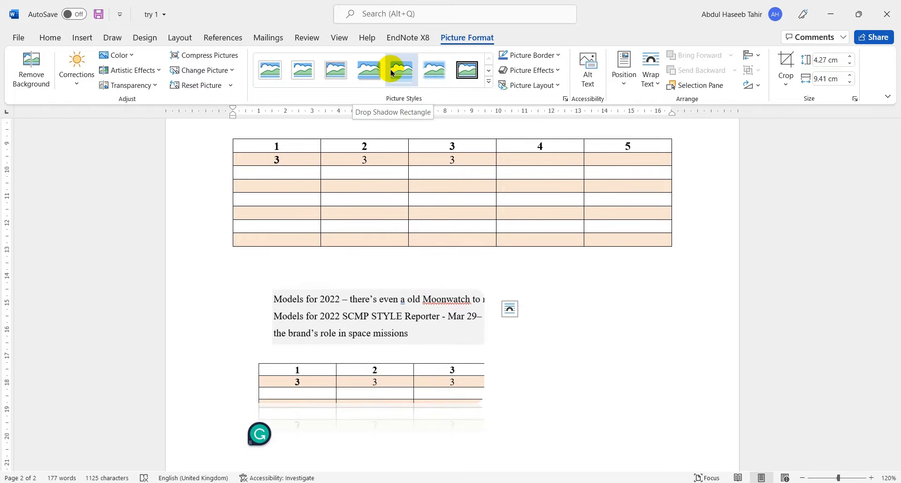
click(331, 76)
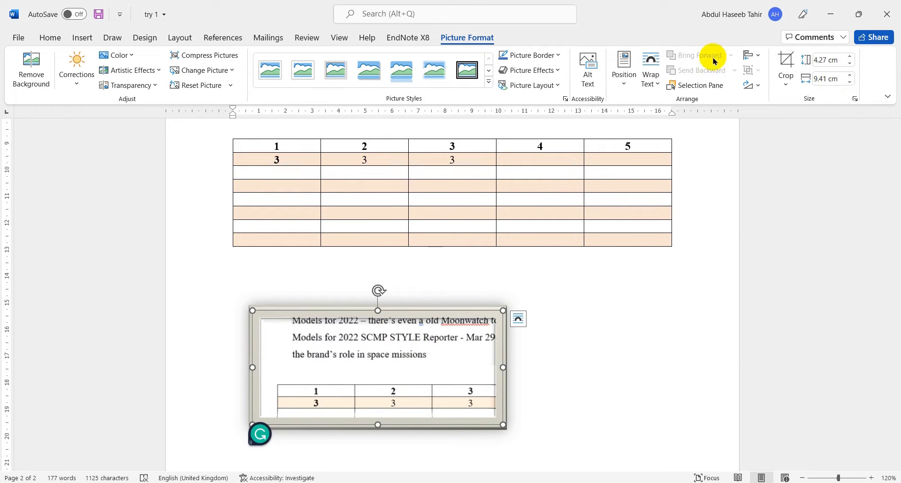
- Crop the framed screenshot's left margin and the table part beneath its text, leaving about 2.31 cm by 8.11 cm
click(782, 58)
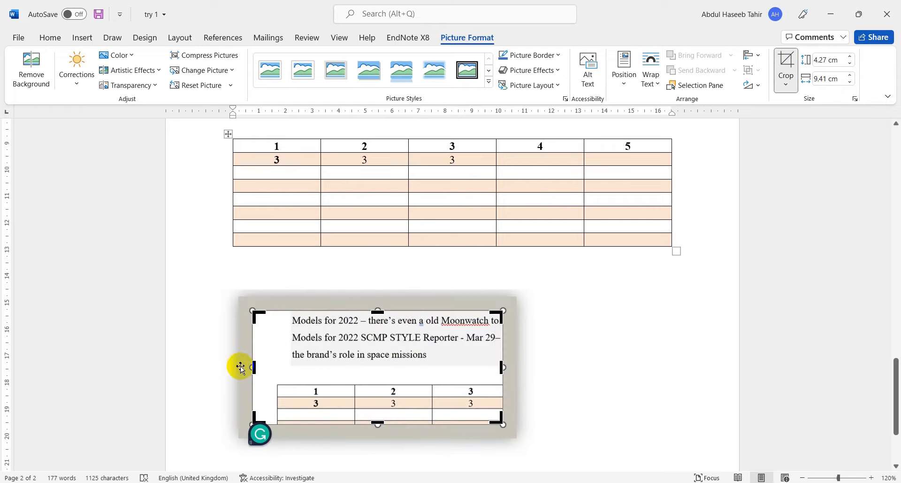
drag(253, 368, 272, 366)
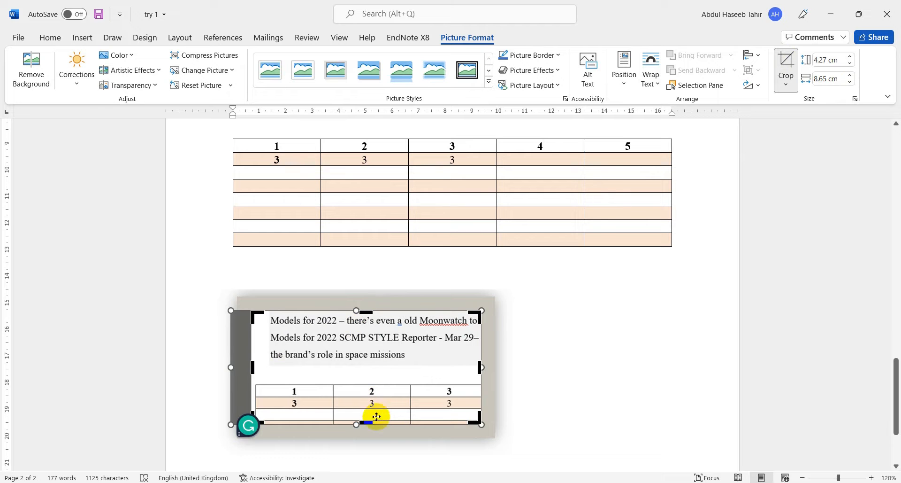
drag(368, 423, 375, 371)
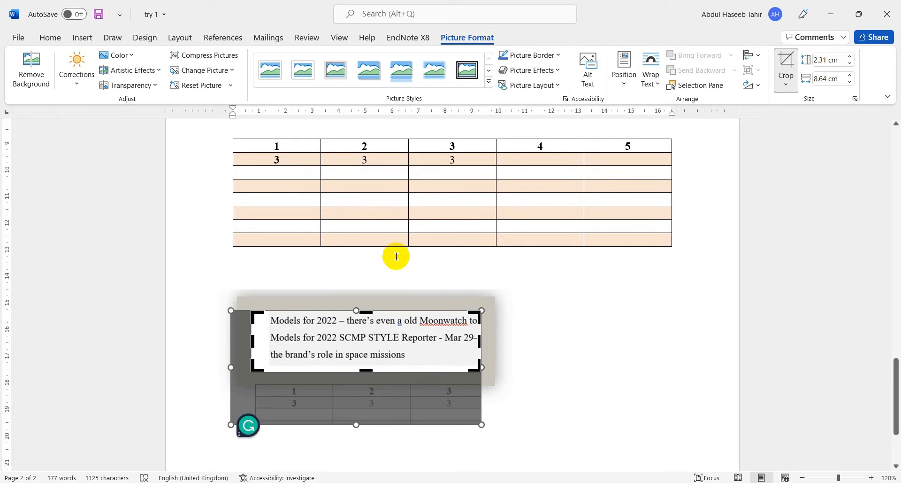
drag(253, 337, 265, 336)
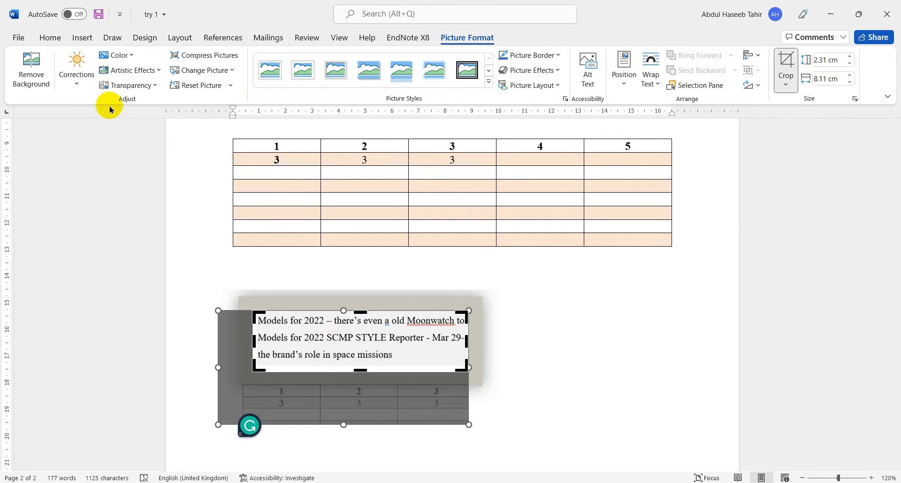
click(78, 84)
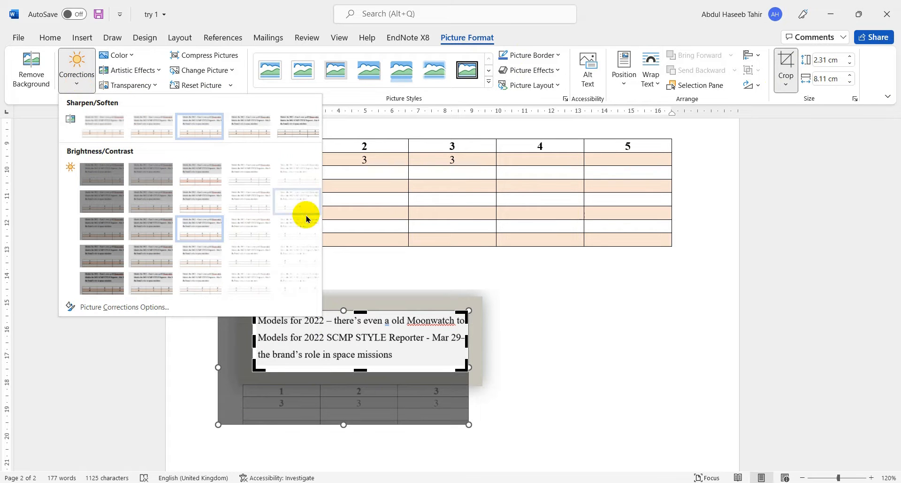
click(548, 335)
click(548, 335)
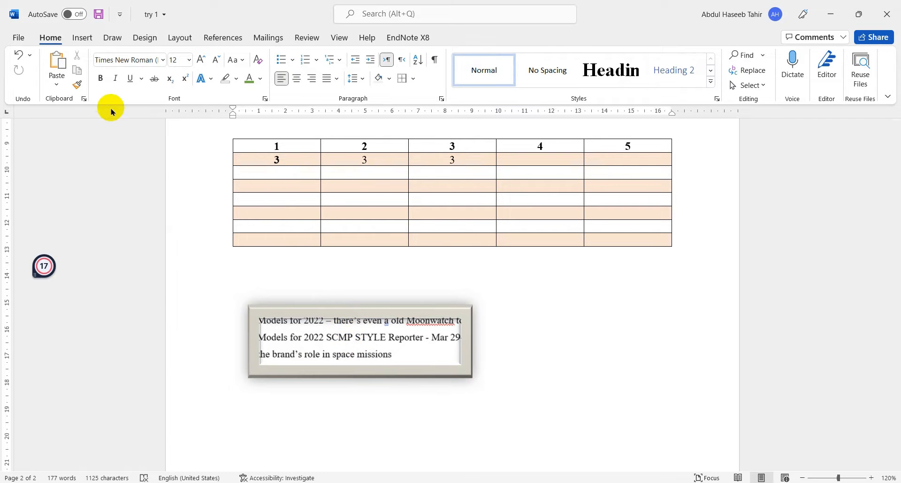
- Draw a smiley face shape about 2.1 cm high and 2.05 cm wide below the framed picture
click(82, 37)
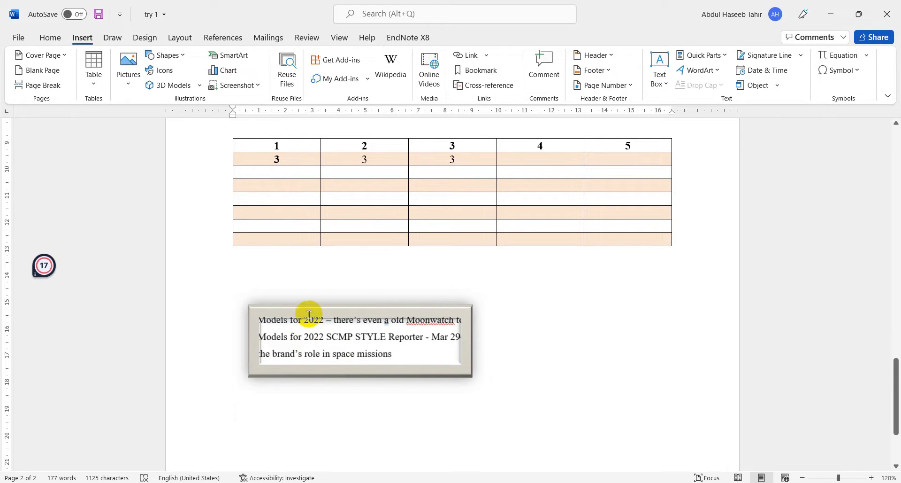
click(185, 57)
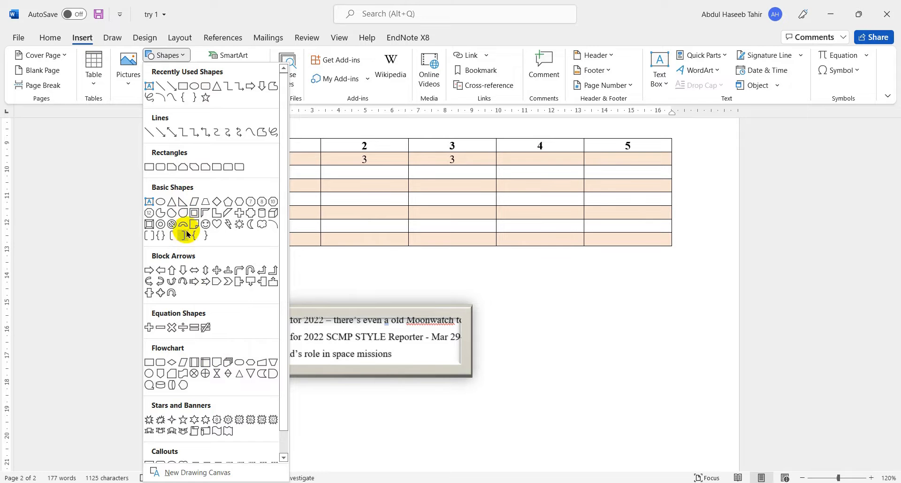
click(206, 224)
scroll(287, 345, down, 3)
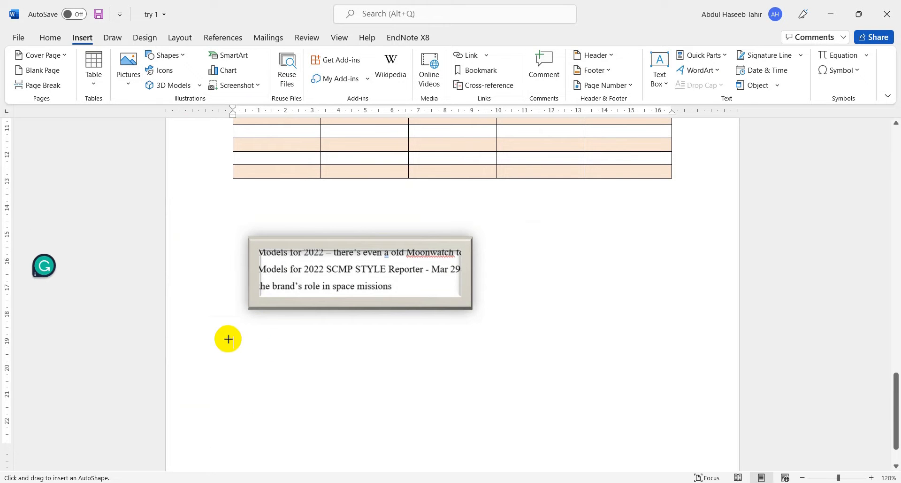
drag(239, 346, 296, 403)
click(377, 372)
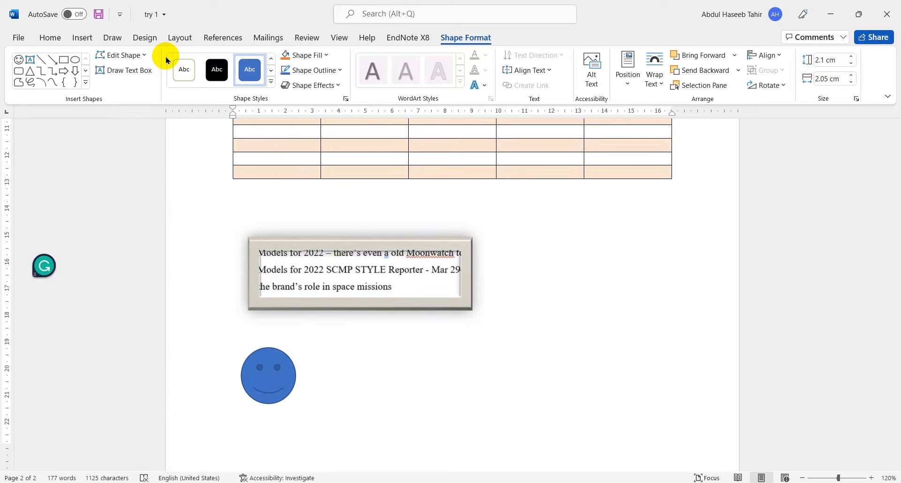
- Draw a lightning bolt about 2.56 cm high and 3.07 cm wide beside the smiley face
click(83, 38)
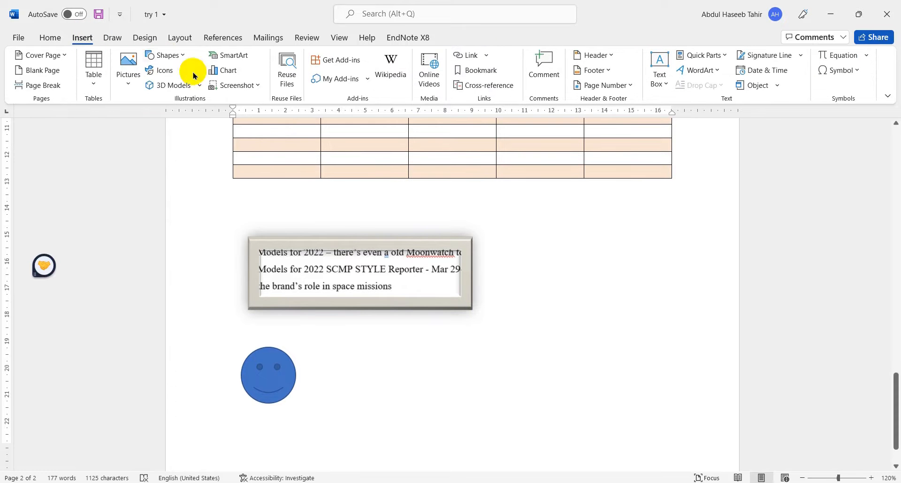
click(174, 55)
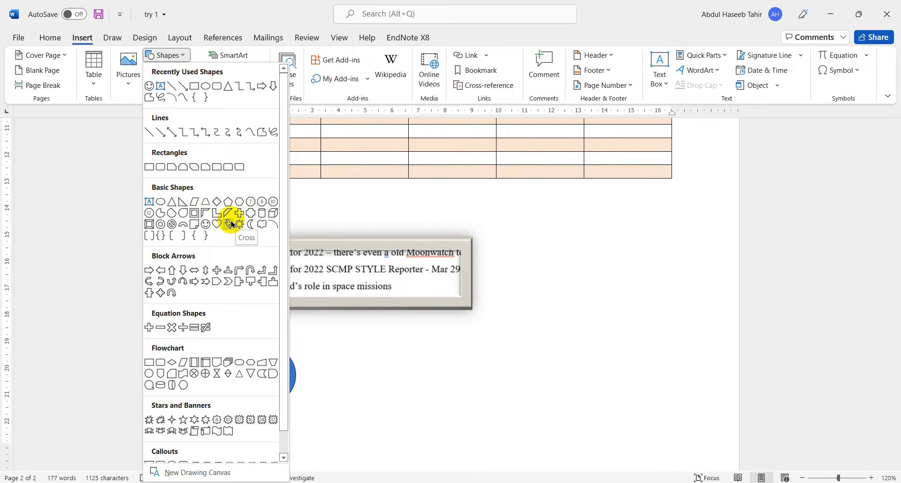
click(231, 224)
drag(322, 352, 406, 420)
click(380, 352)
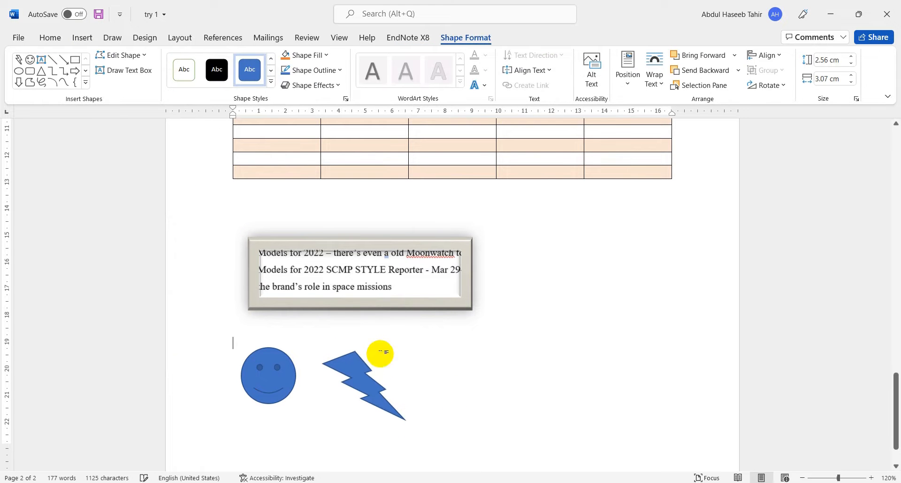
- Draw a "not allowed" symbol from the basic shapes beside the lightning bolt
click(83, 37)
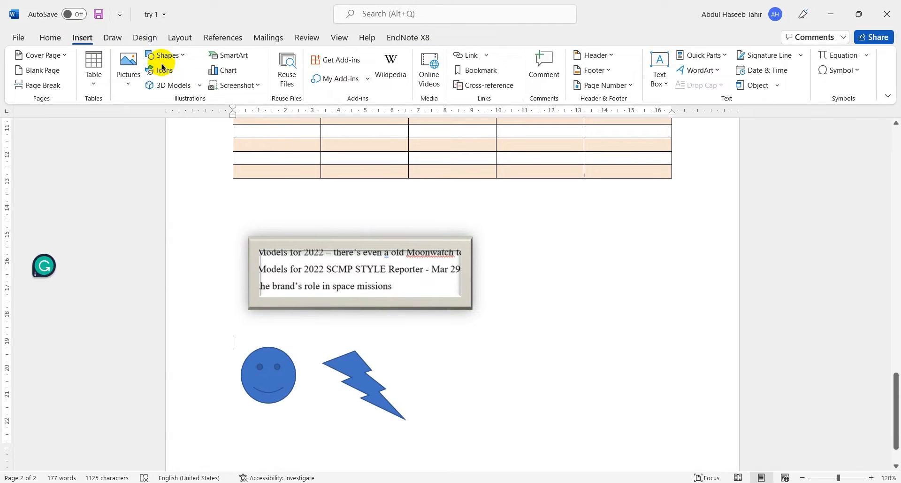
click(162, 57)
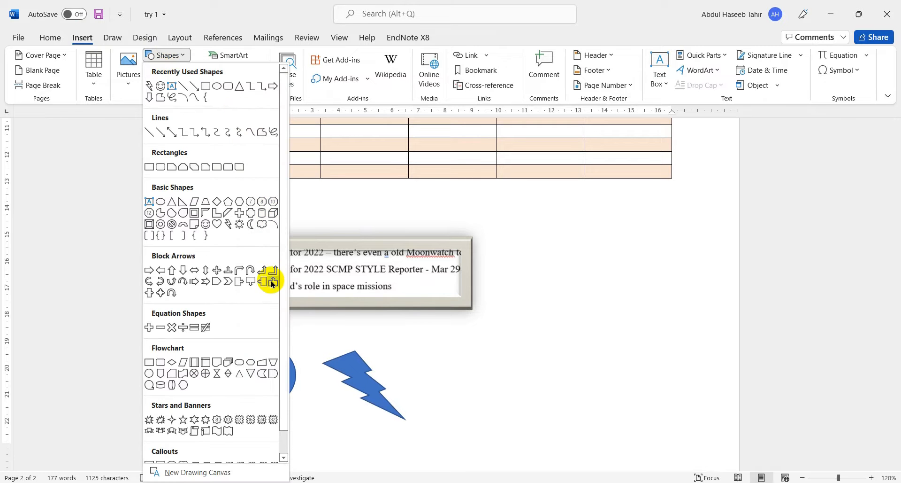
click(172, 225)
drag(446, 358, 515, 419)
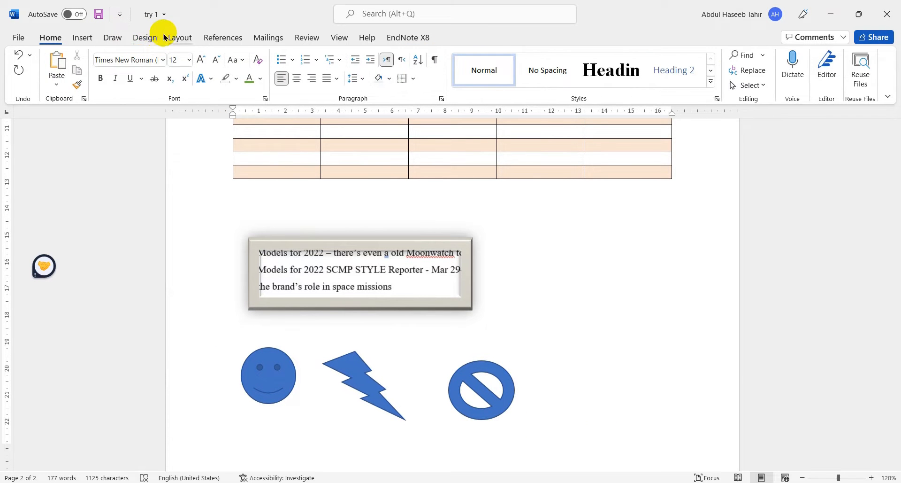
- Insert a 2.54 cm by 2.54 cm circle beside the "not allowed" symbol, using the oval shape
click(144, 37)
click(75, 36)
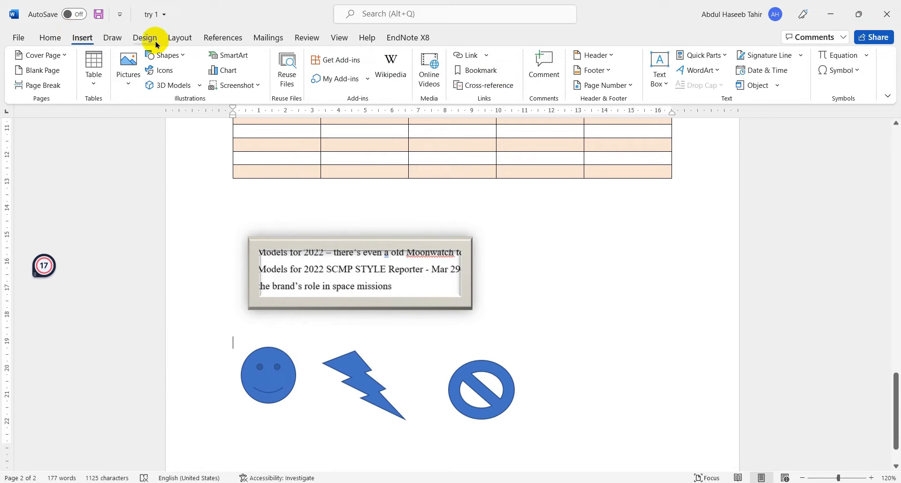
click(187, 57)
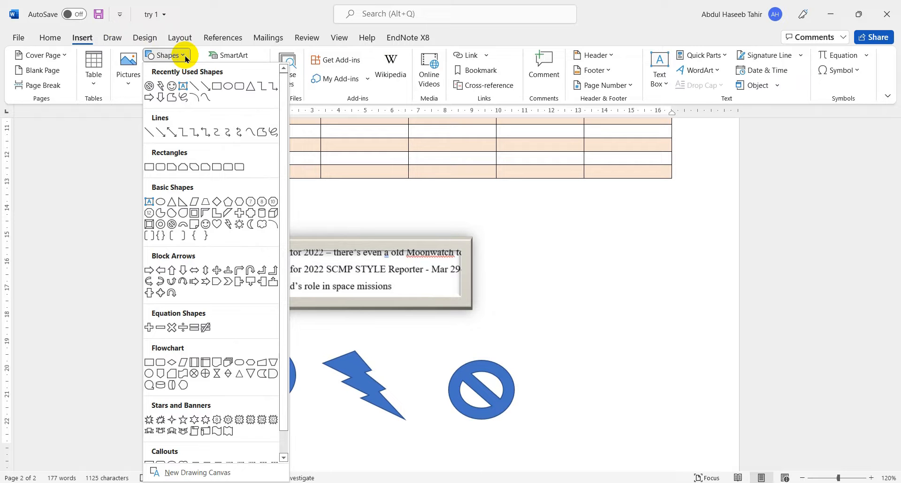
click(229, 87)
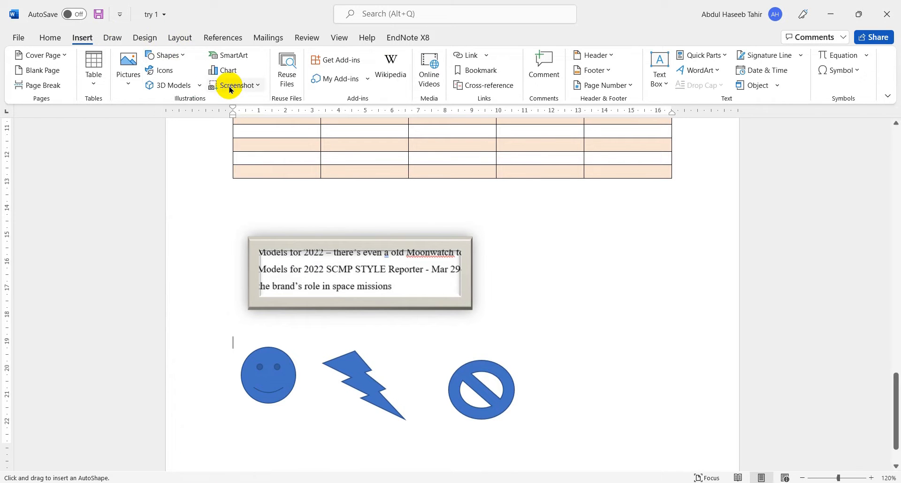
scroll(477, 357, down, 2)
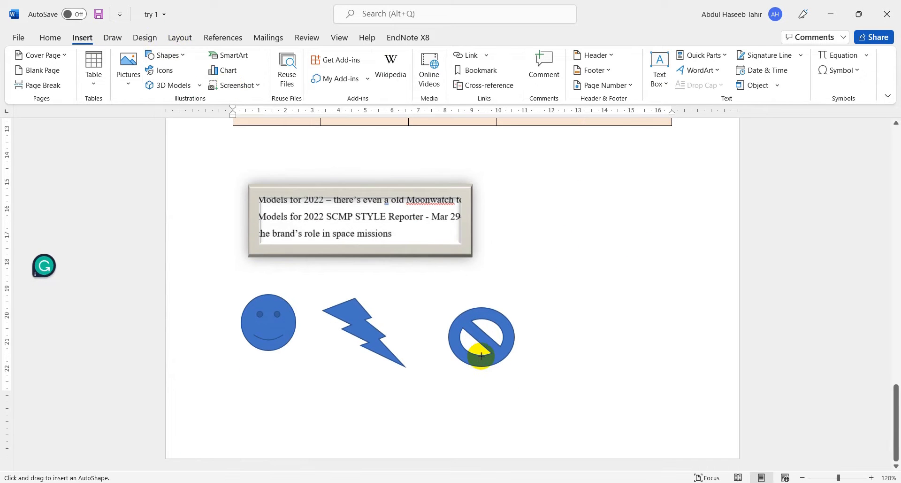
click(541, 335)
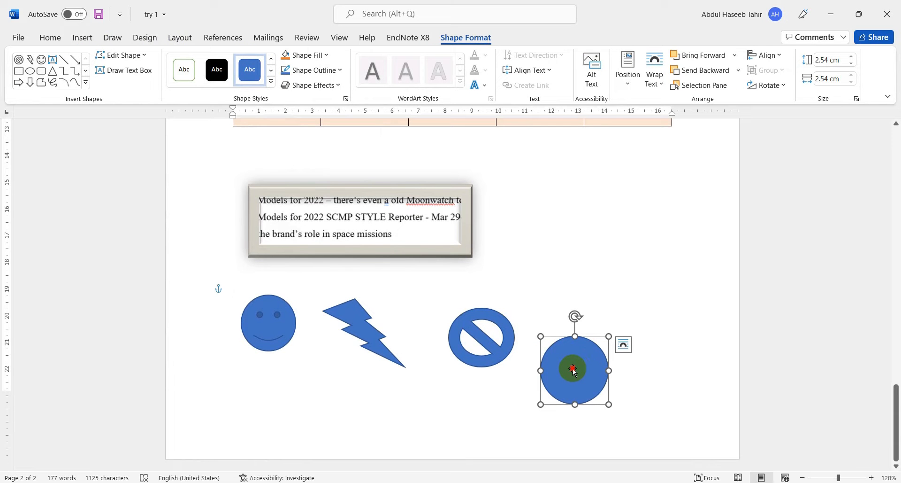
- Add the text 1 inside the new circle and the text 2 inside the "not allowed" symbol
right_click(573, 369)
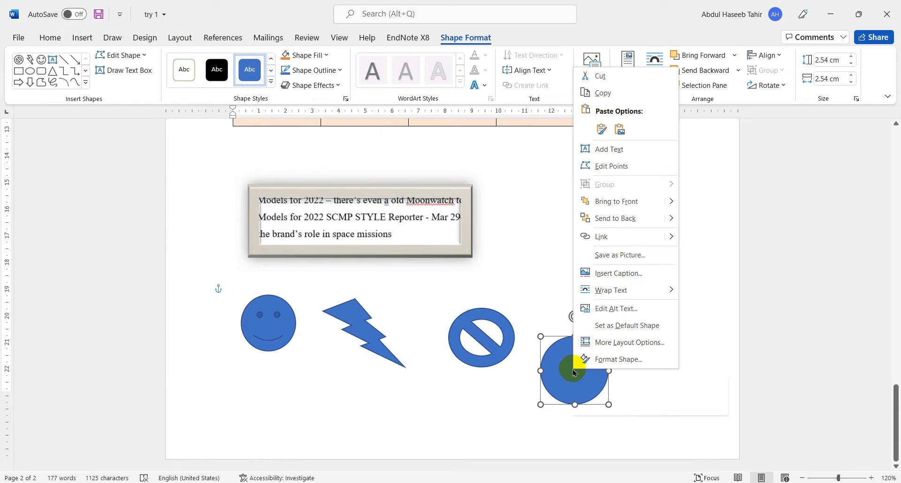
click(626, 148)
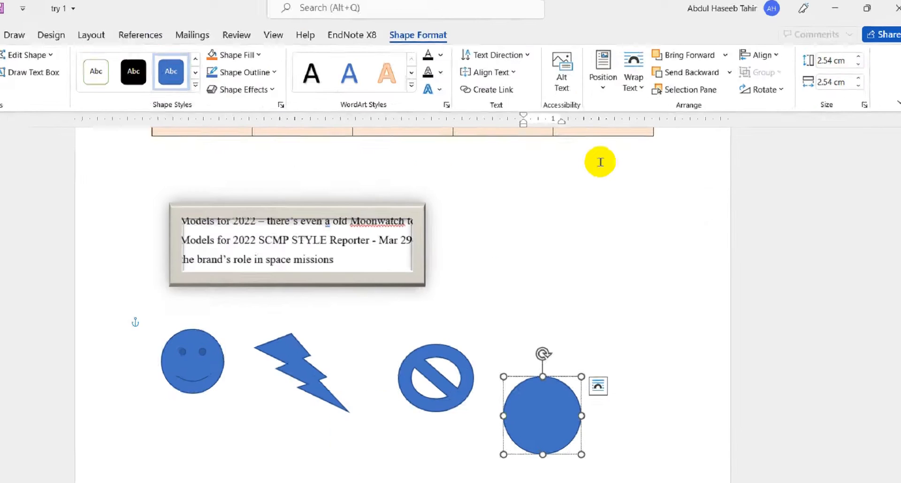
text(1)
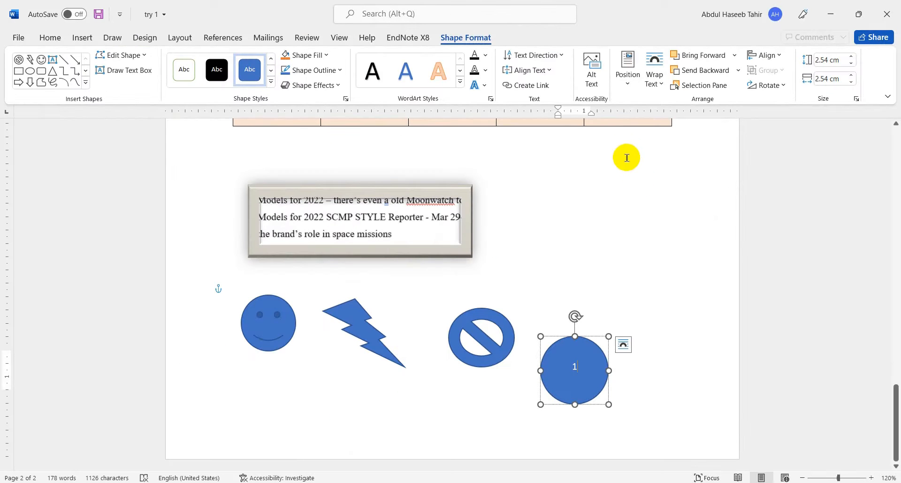
click(680, 319)
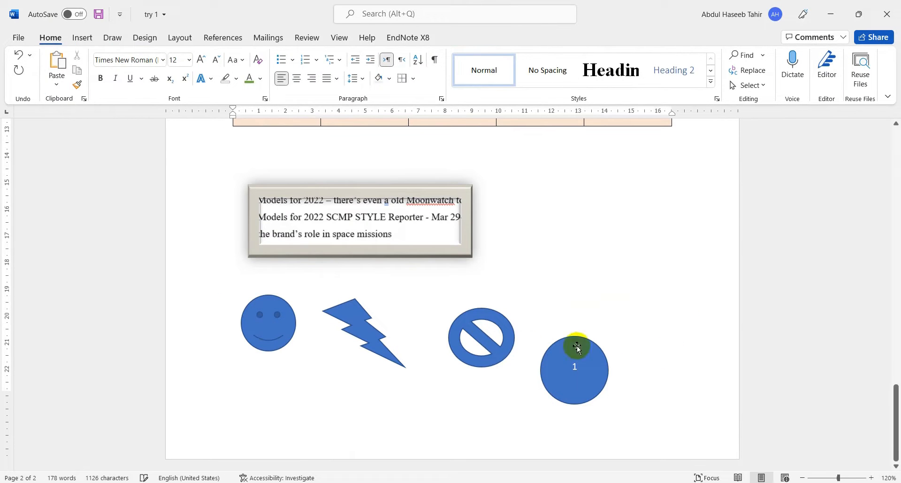
click(477, 332)
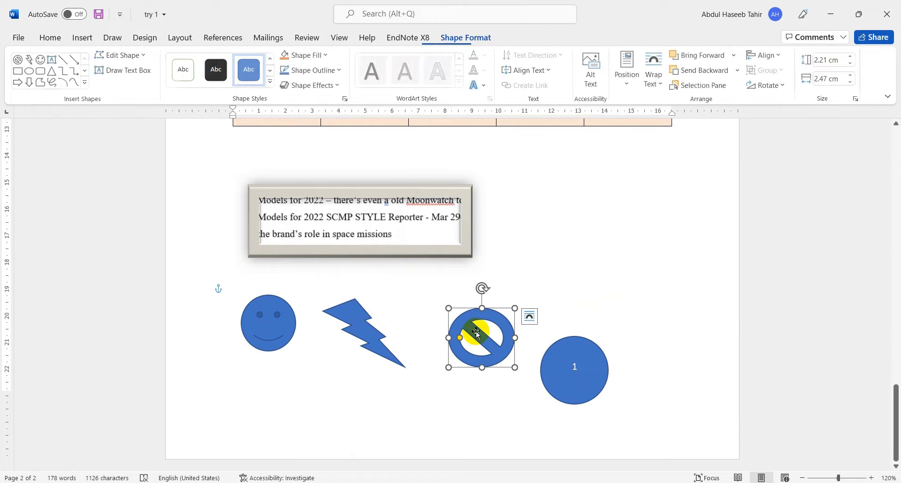
right_click(476, 332)
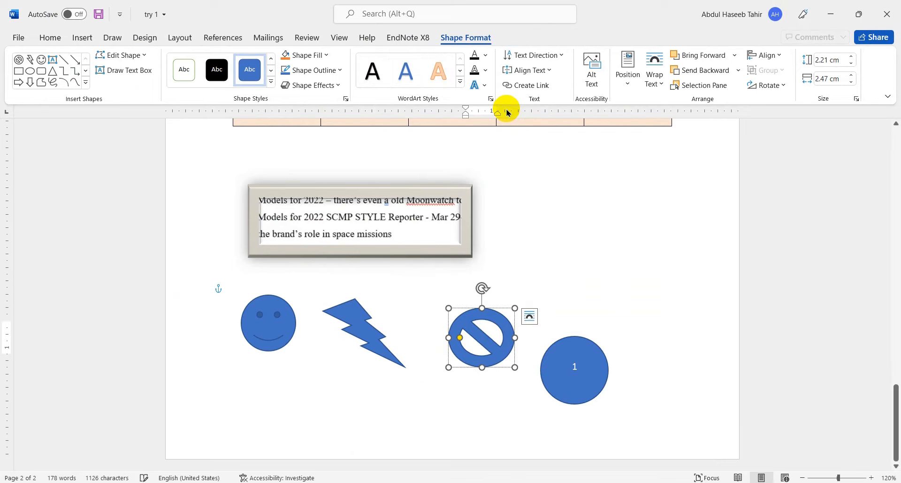
text(2)
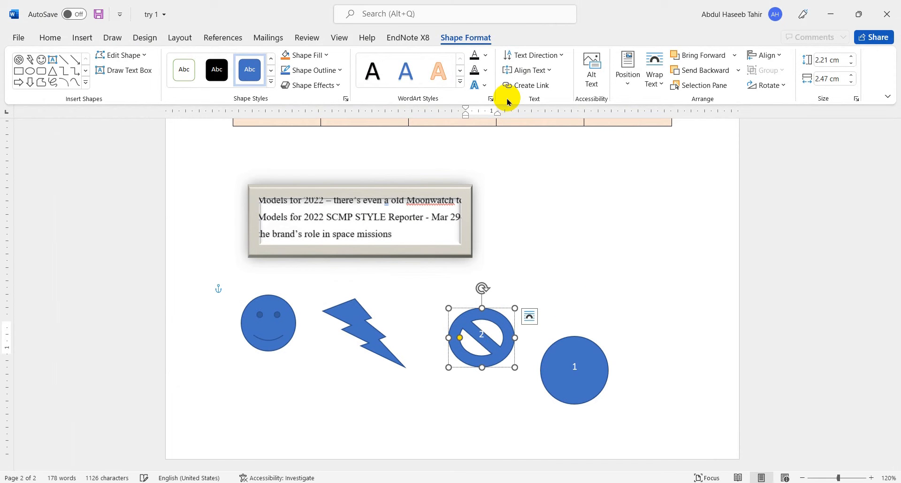
- Add the text 3 inside the lightning bolt and the text 4 inside the smiley face
click(358, 327)
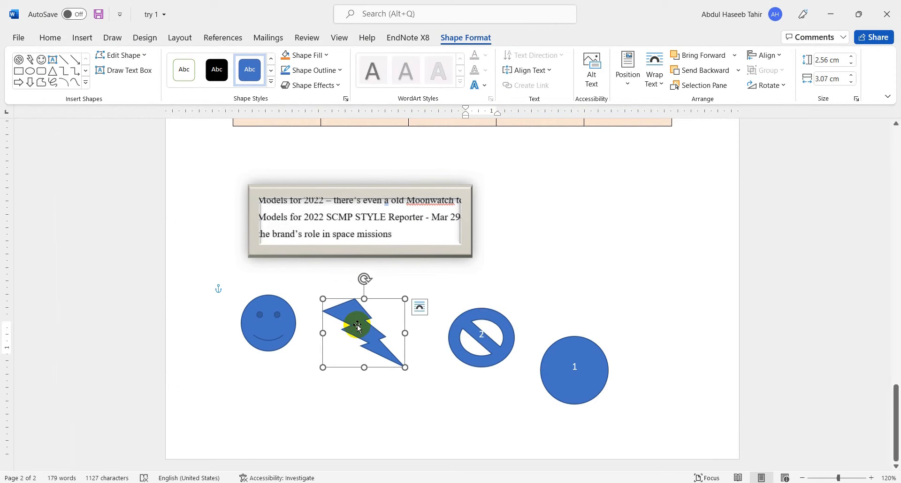
right_click(361, 324)
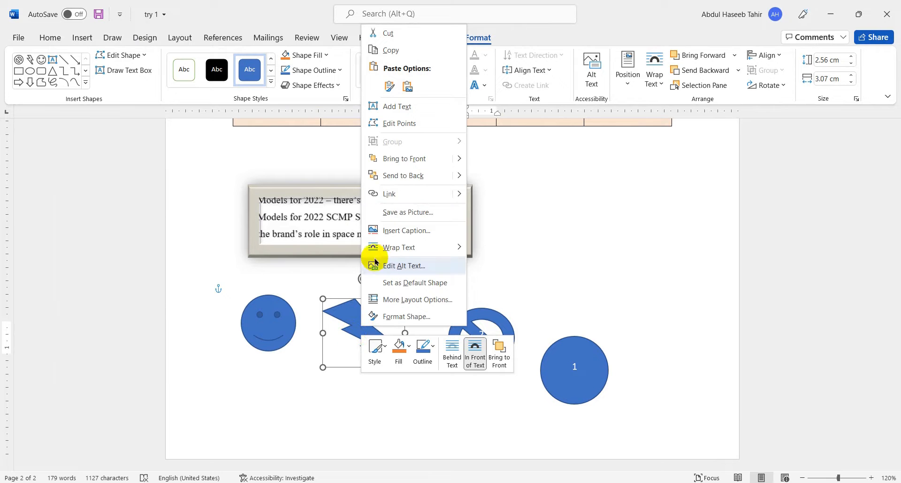
click(396, 107)
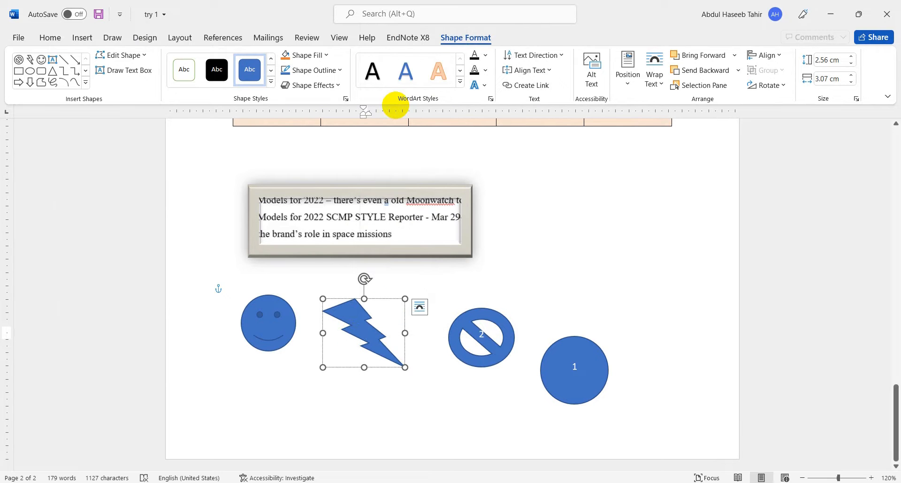
click(271, 330)
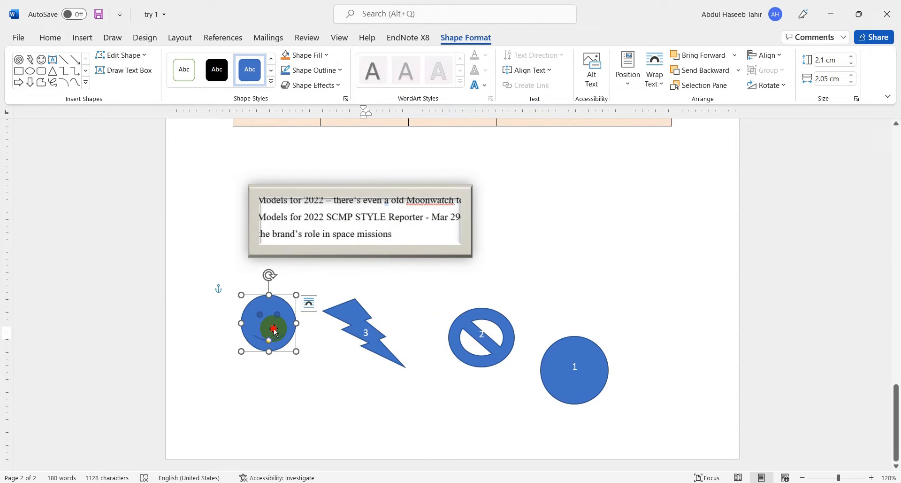
right_click(275, 331)
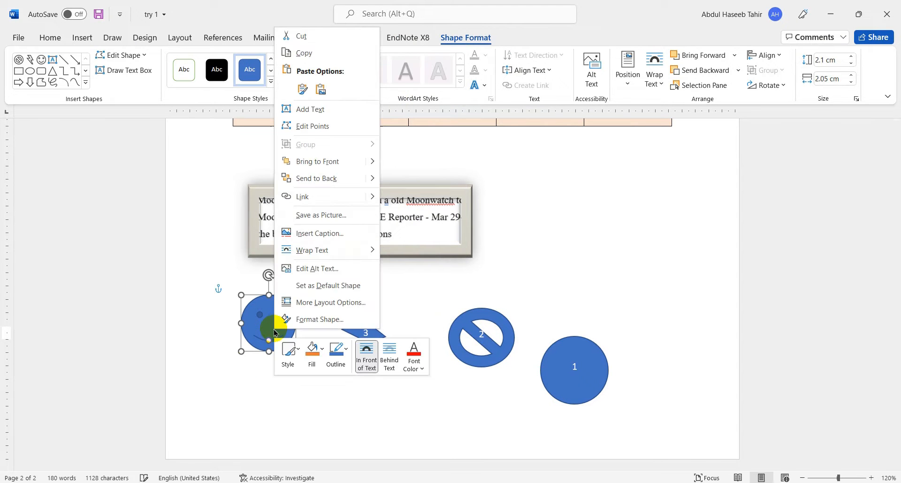
click(326, 107)
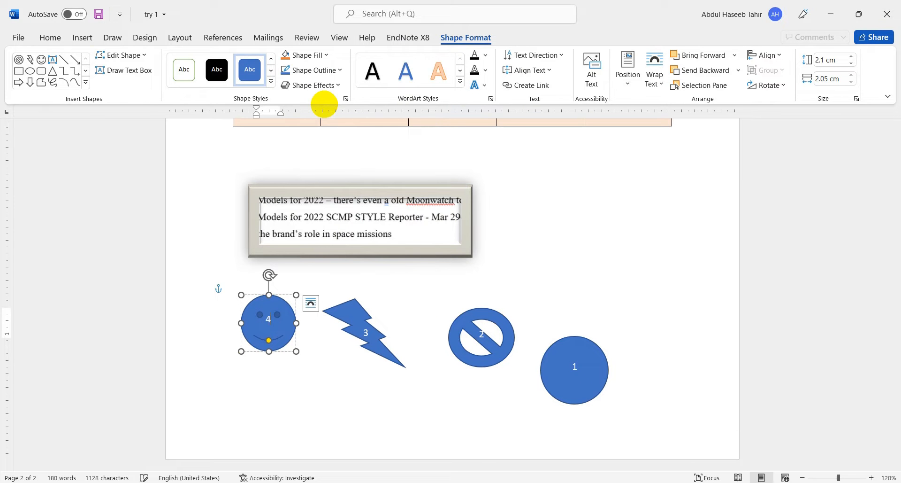
click(460, 284)
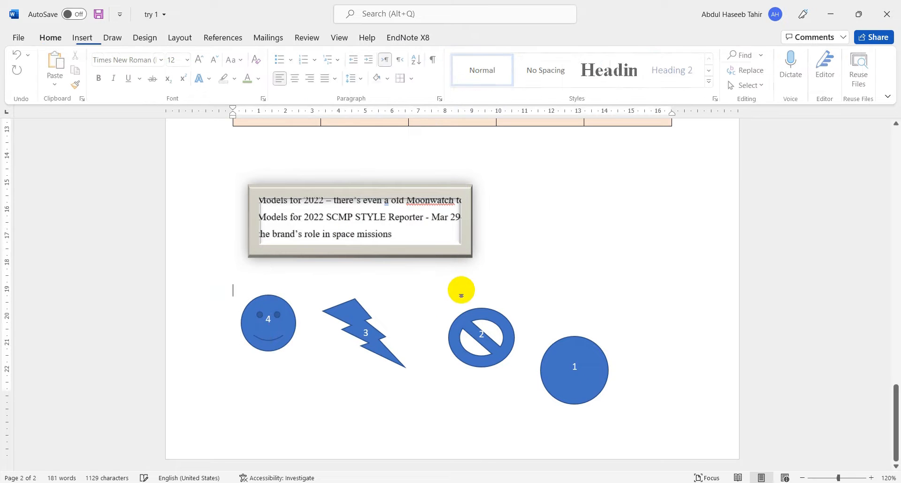
- Move the circle numbered 1 up and farther from the "not allowed" symbol, roughly level with the other shapes
click(582, 360)
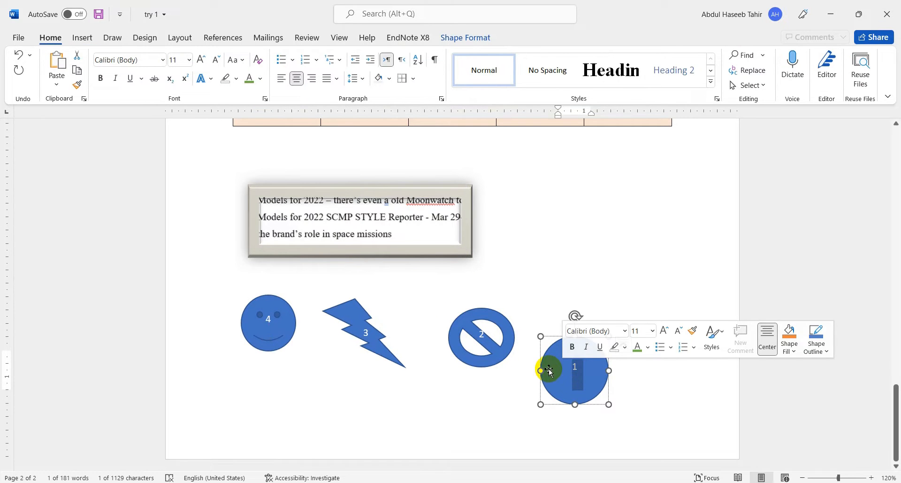
drag(545, 370, 592, 328)
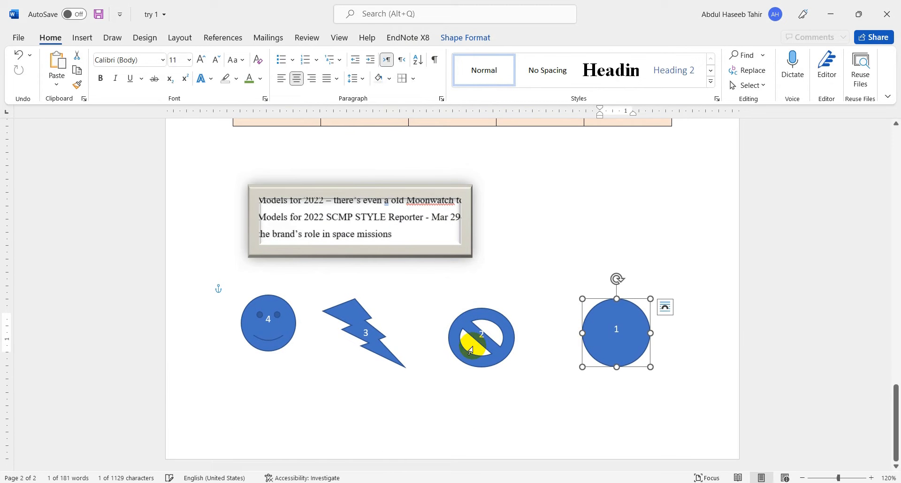
click(287, 413)
- Draw a straight arrow about 0.19 cm high and 1.25 cm wide from the smiley face to the lightning bolt
click(137, 37)
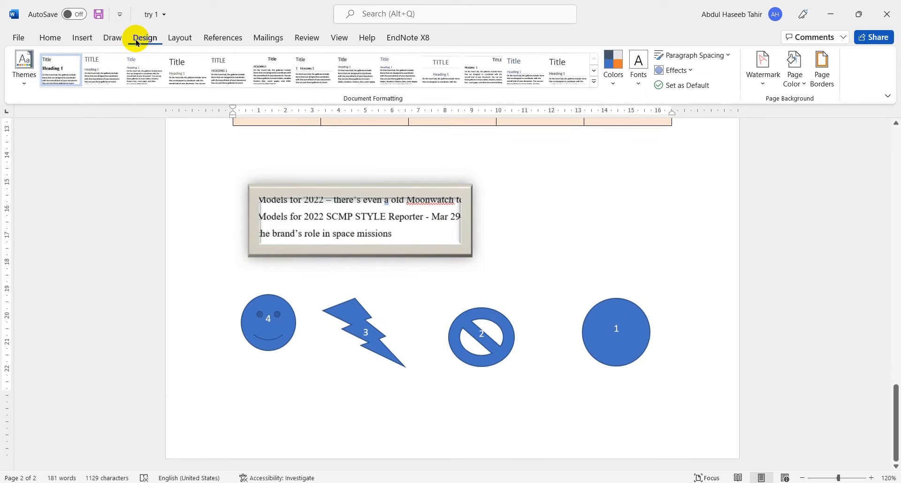
click(83, 38)
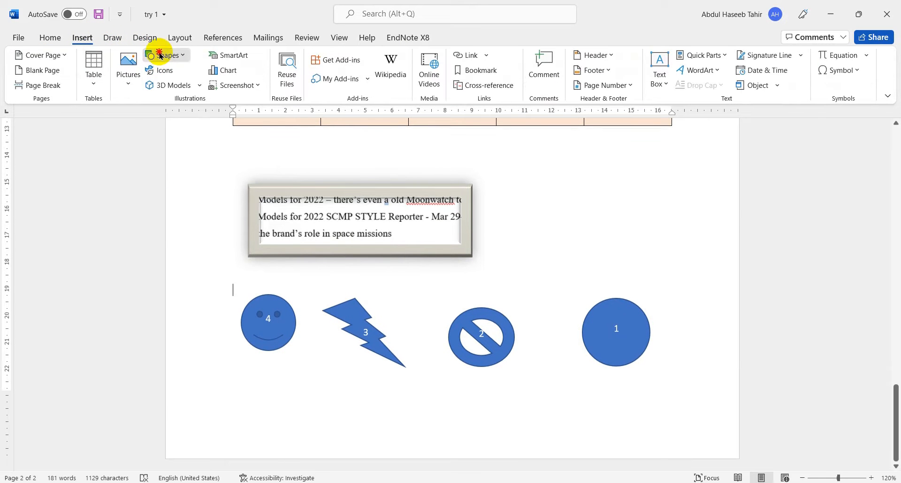
click(157, 55)
click(206, 89)
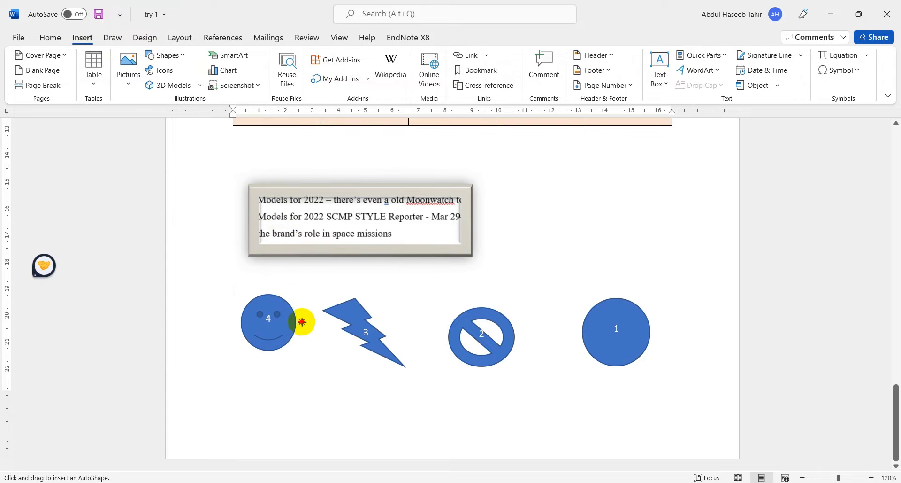
drag(302, 322, 335, 326)
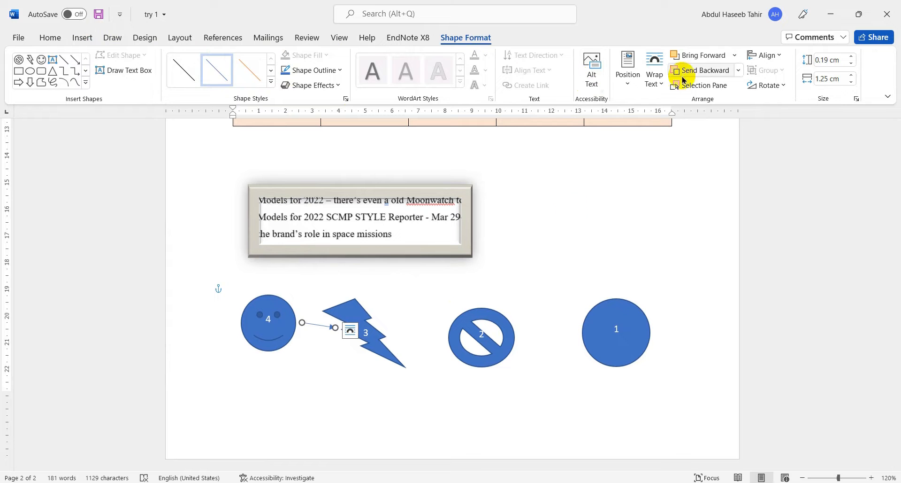
click(397, 342)
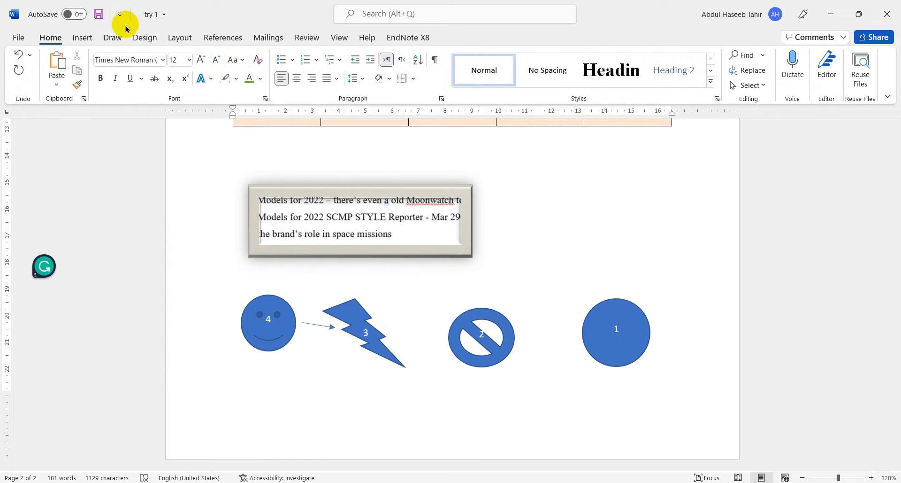
- Draw an elbow arrow connector about 1.64 cm high and 2.54 cm wide from the lightning bolt to the "not allowed" symbol
click(81, 37)
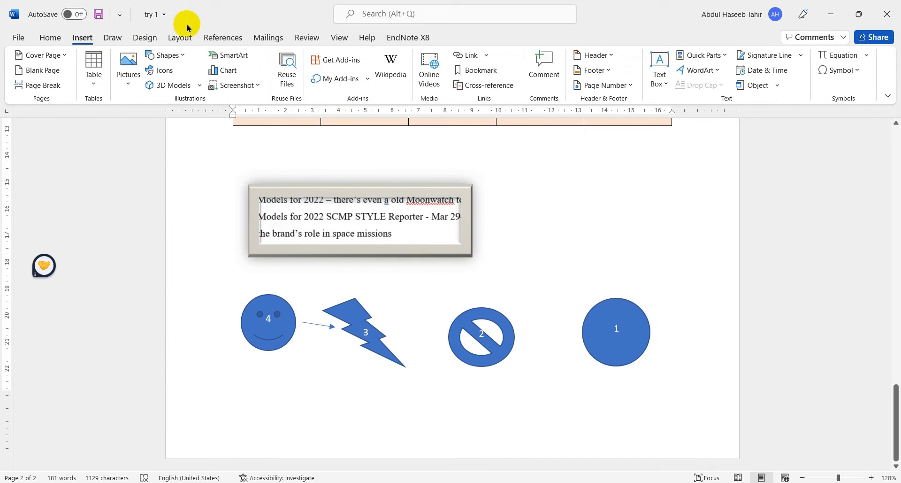
click(162, 58)
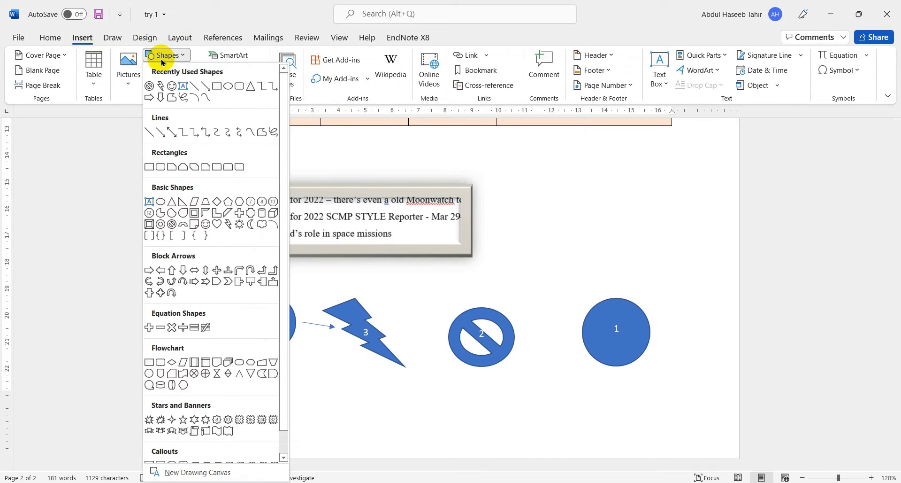
click(275, 89)
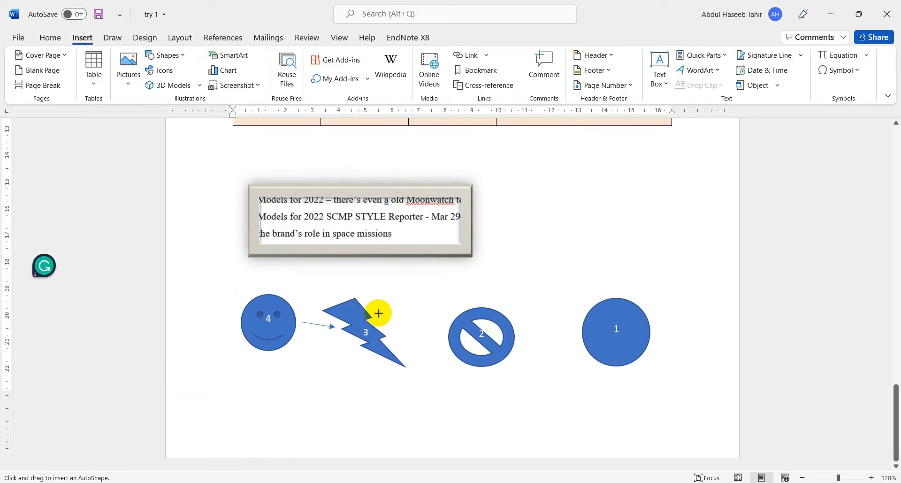
drag(379, 313, 446, 357)
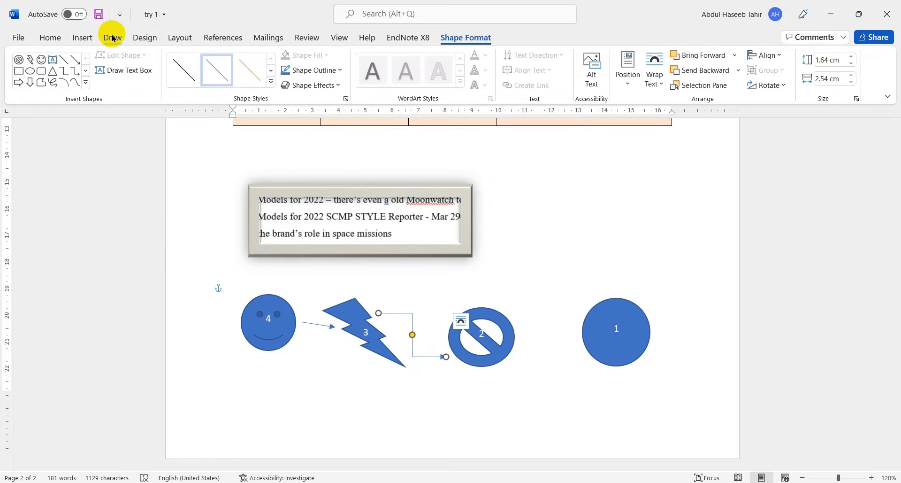
- Draw a freeform line about 5.49 cm high and 15.05 cm wide from the smiley face around the framed picture to the circle numbered 1
click(74, 37)
click(182, 62)
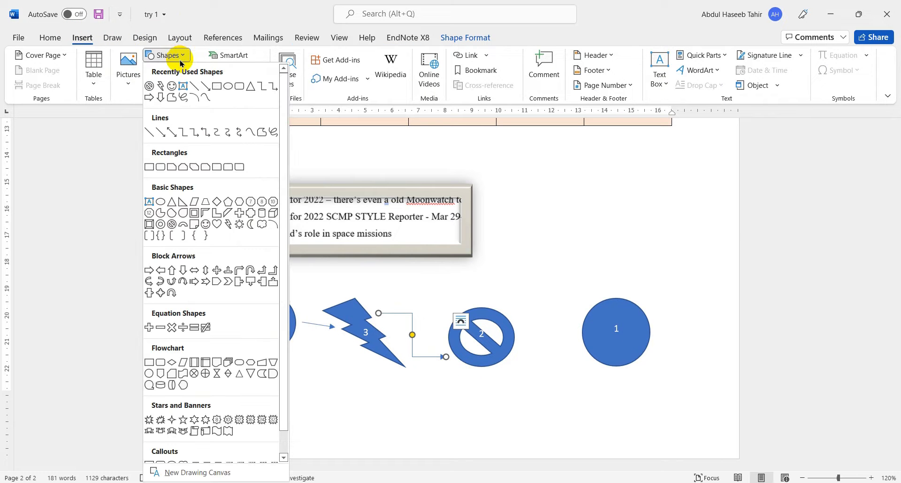
click(261, 135)
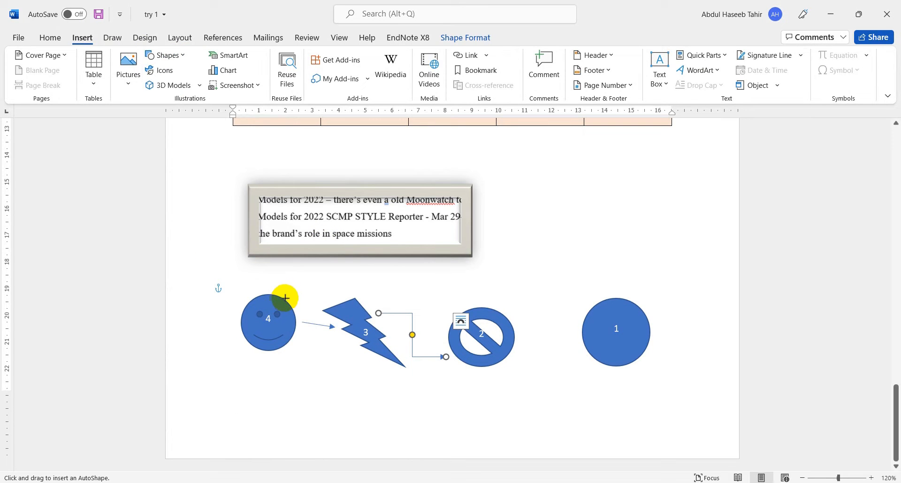
mouse_move(285, 297)
mouse_down()
mouse_move(209, 227)
mouse_move(283, 155)
mouse_move(526, 169)
mouse_move(601, 300)
mouse_up()
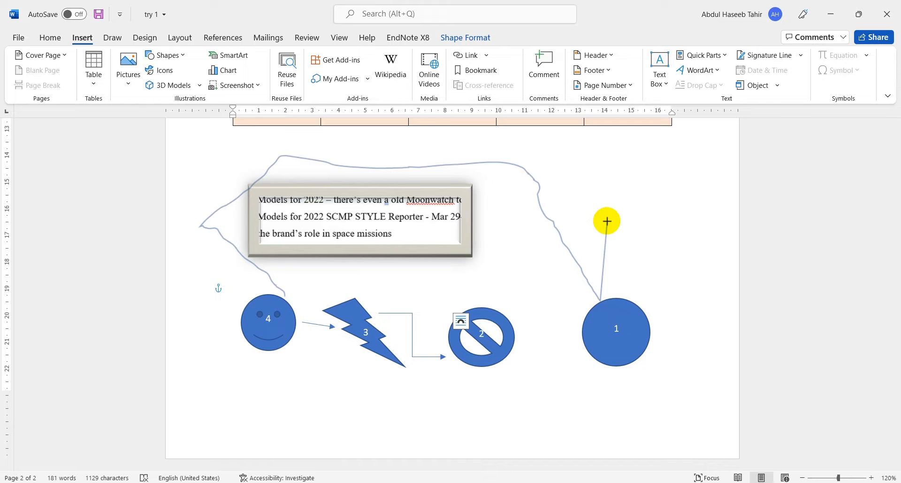
double_click(599, 299)
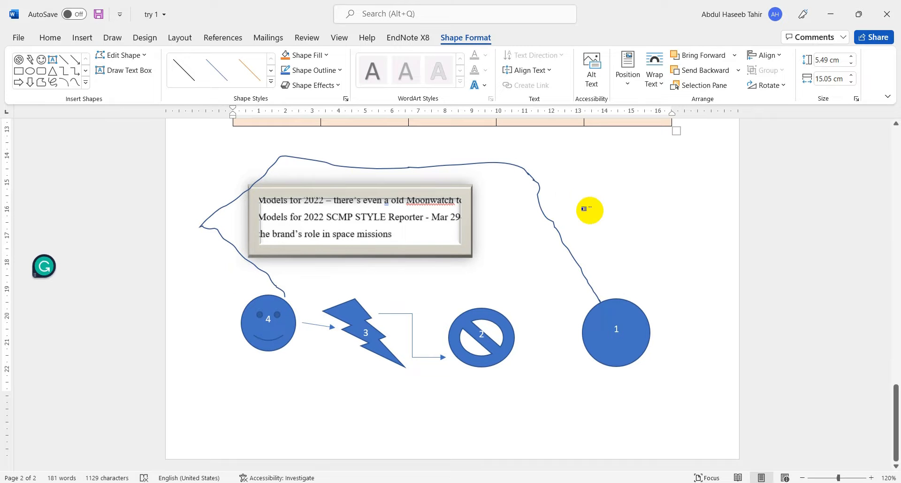
click(82, 40)
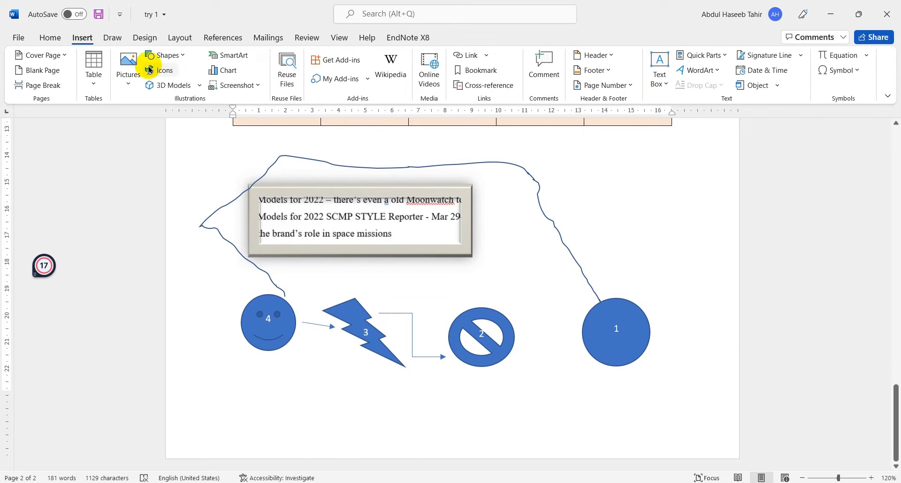
- Draw a ribbon banner about 1.92 cm high and 6.37 cm wide below the numbered shapes and add the text "Class" to it
click(164, 54)
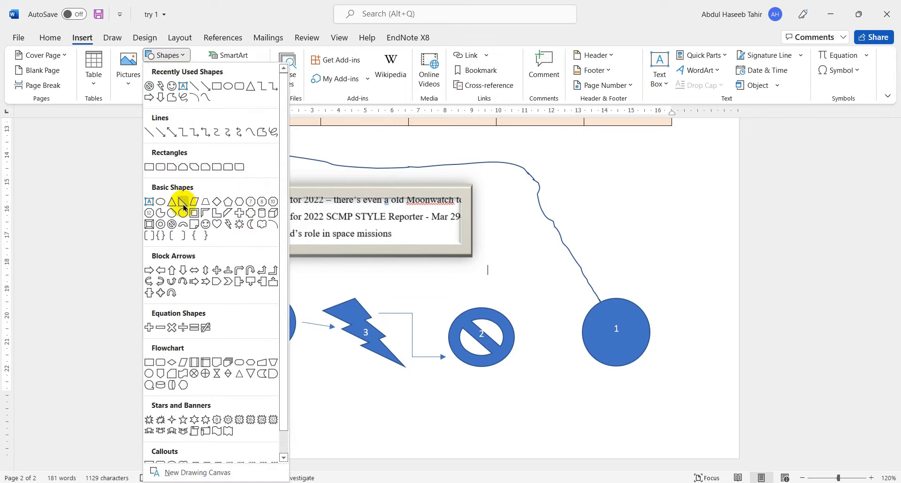
scroll(186, 206, down, 1)
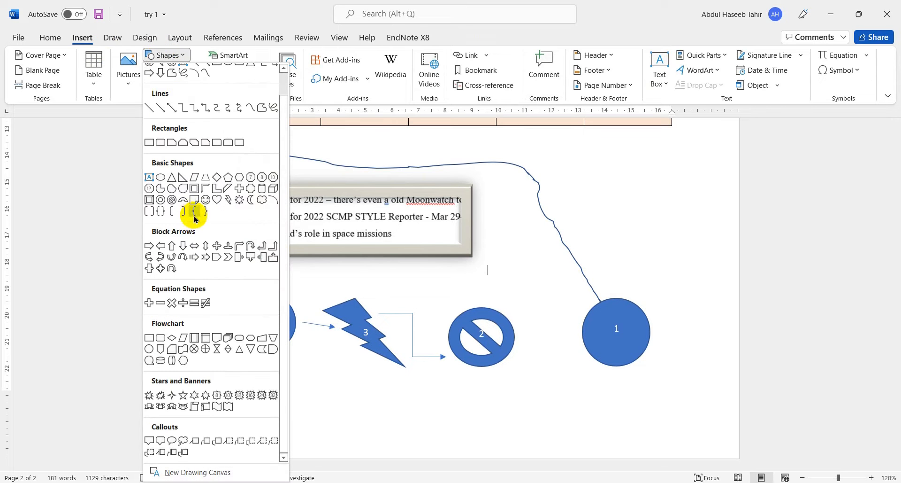
click(171, 407)
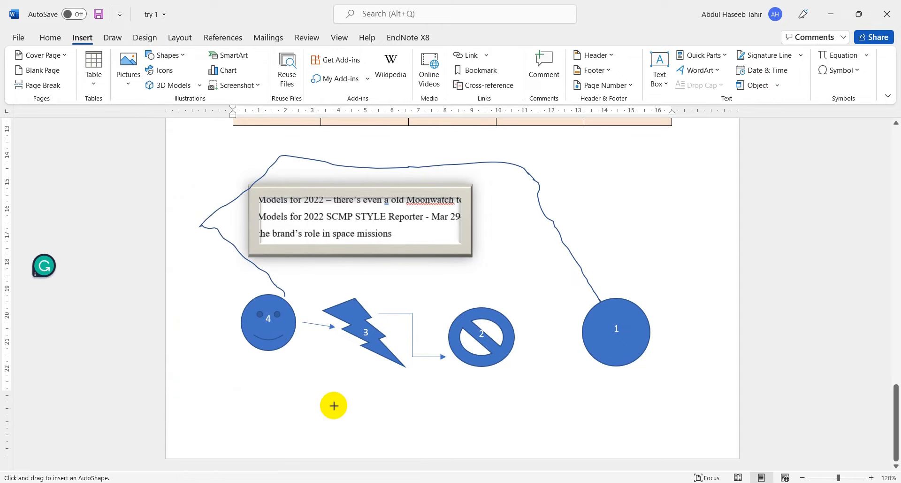
drag(346, 399, 515, 450)
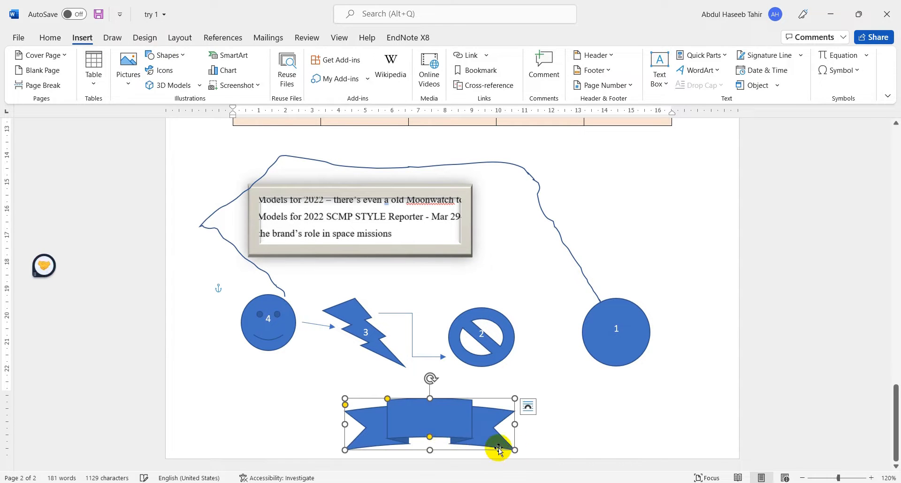
right_click(431, 416)
click(472, 194)
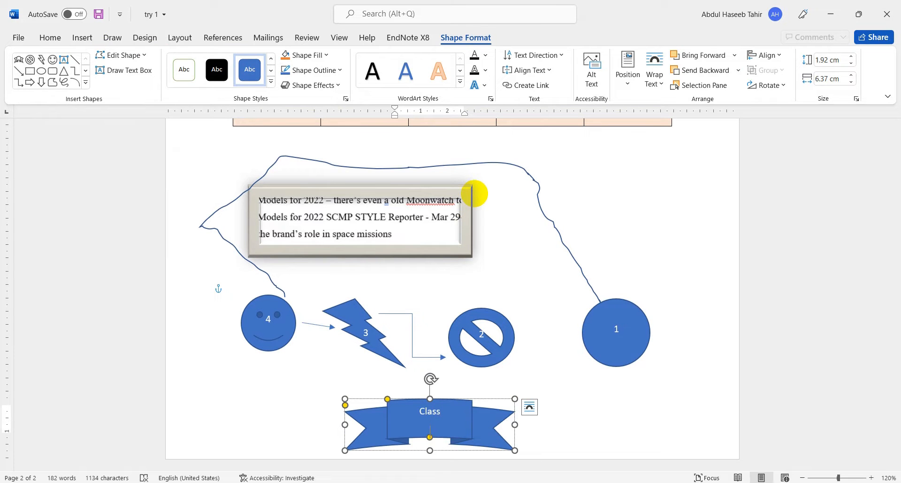
click(83, 37)
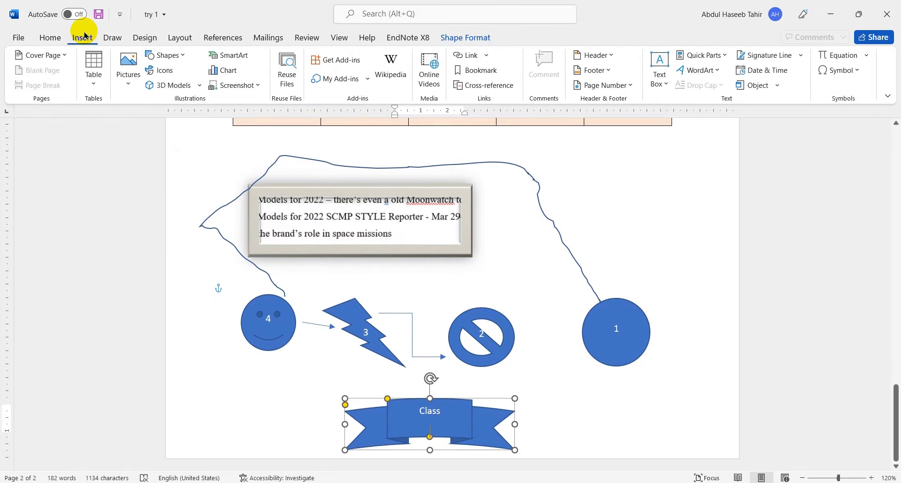
click(174, 72)
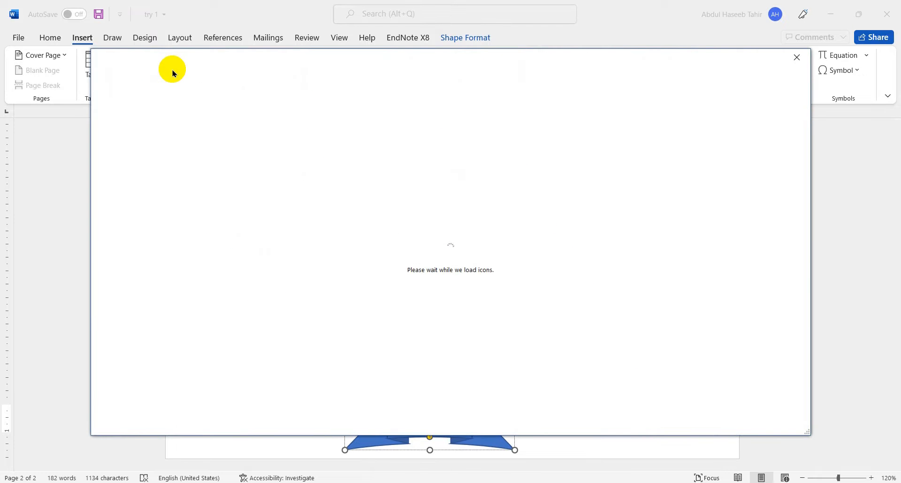
click(797, 57)
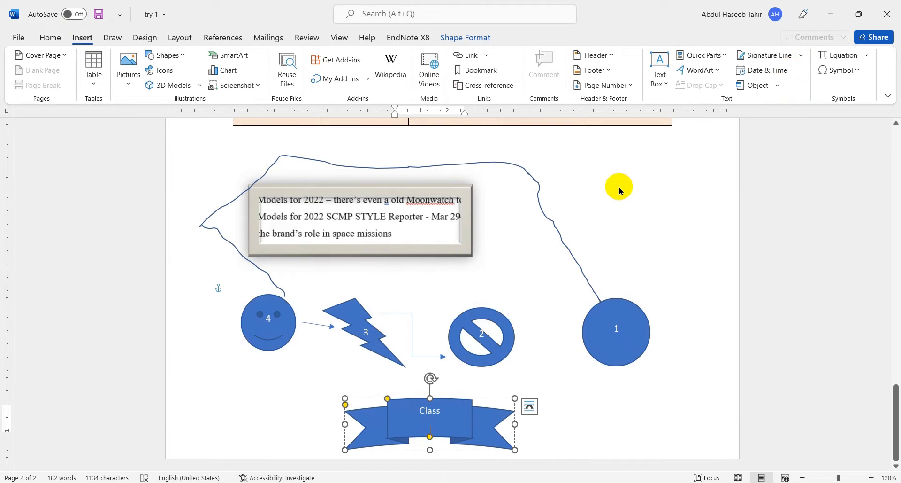
- Insert the rocking chair from the Furniture category of the online 3D models
click(170, 89)
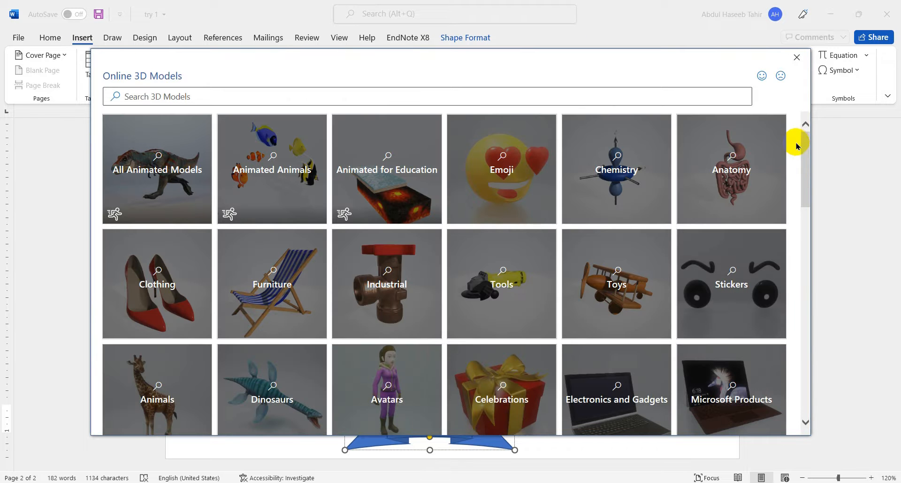
click(484, 275)
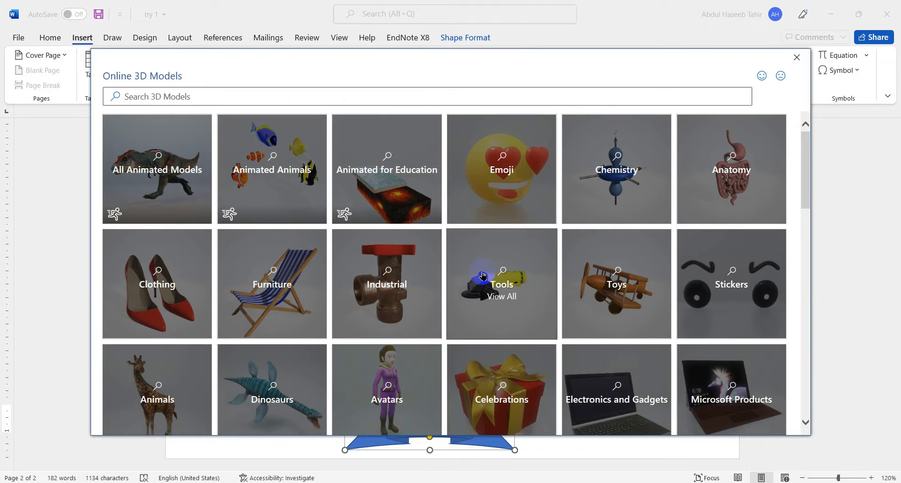
click(277, 284)
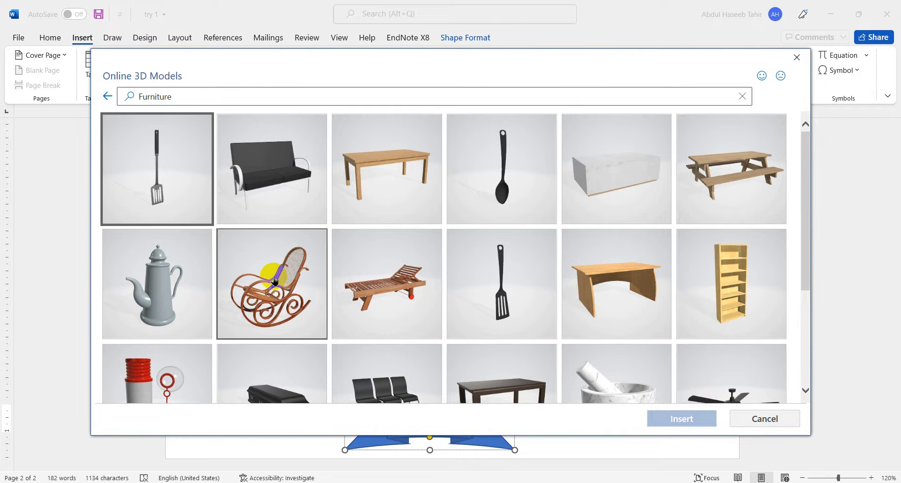
click(275, 280)
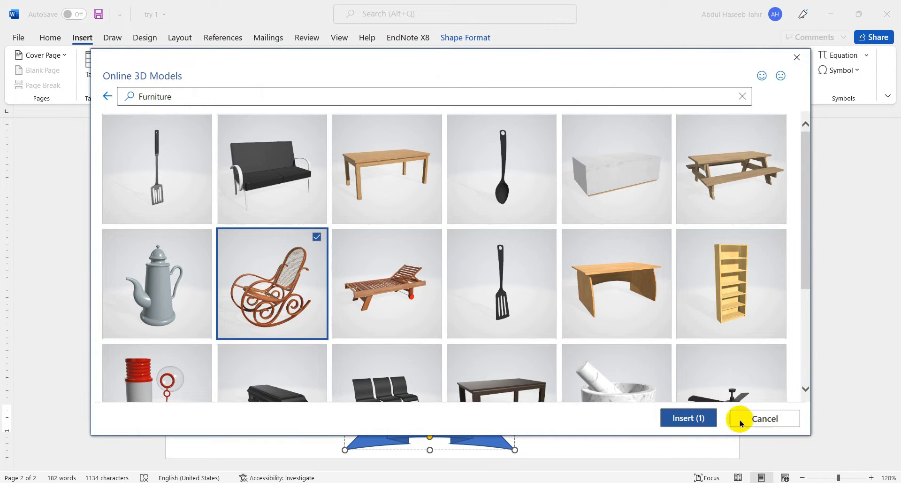
click(703, 424)
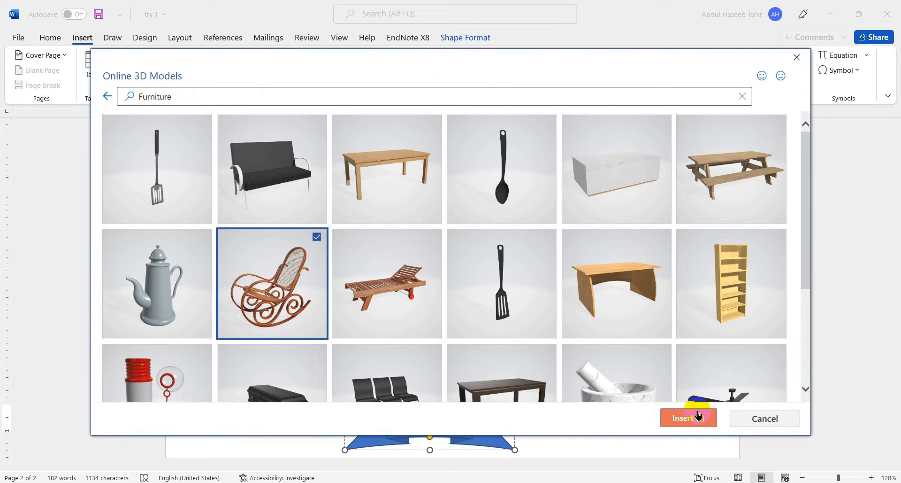
scroll(648, 366, down, 3)
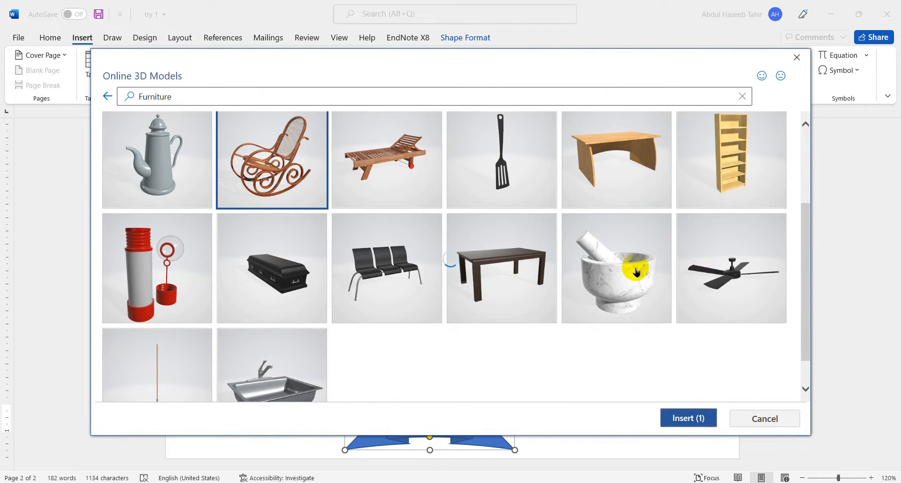
click(676, 418)
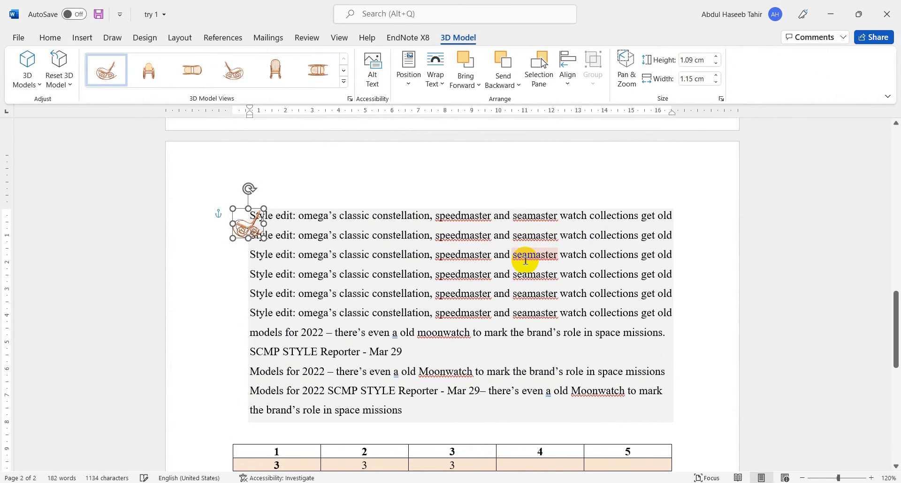
- Turn the rocking chair model in 3D and tilt it slightly counterclockwise
drag(243, 227, 220, 313)
click(238, 219)
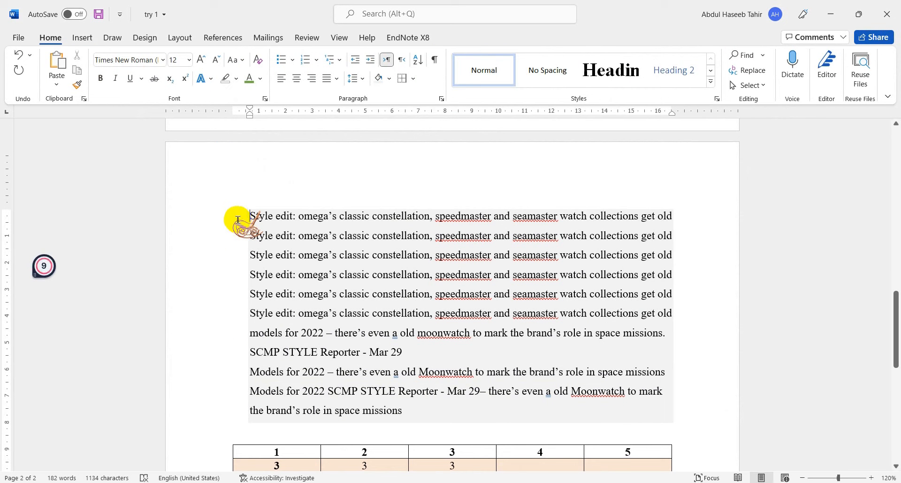
click(258, 222)
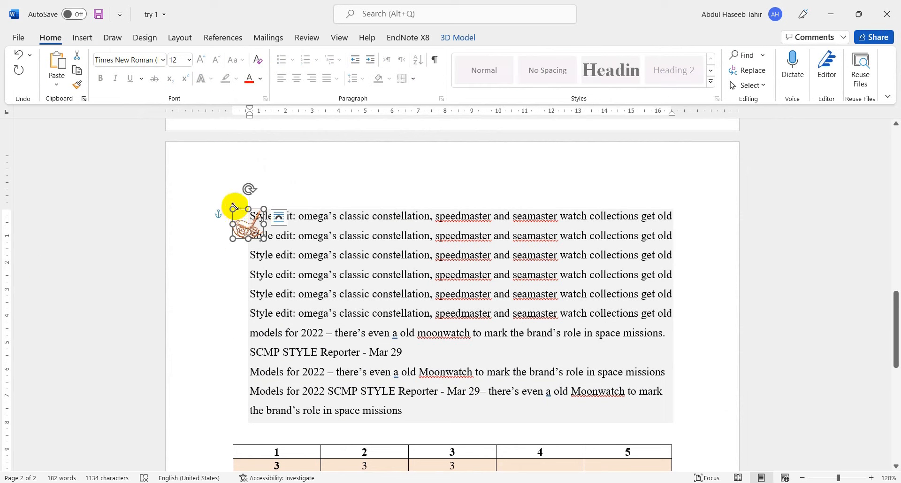
drag(242, 213, 219, 217)
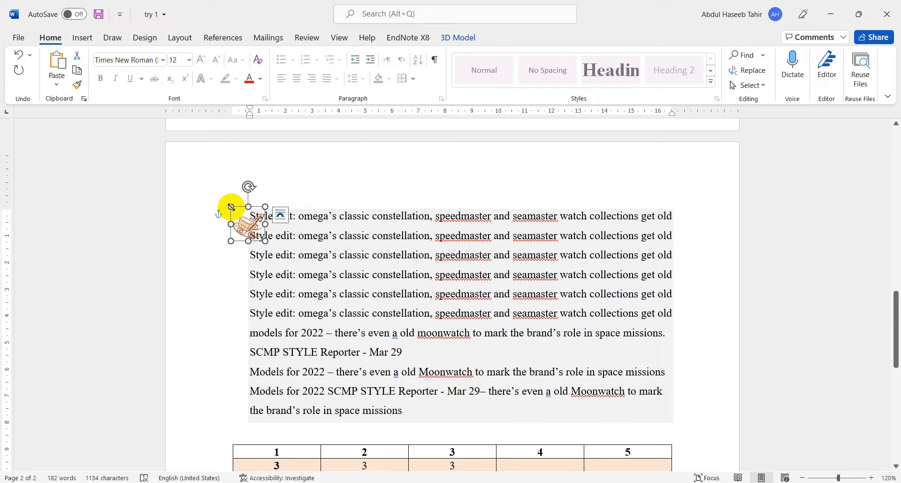
drag(248, 187, 234, 170)
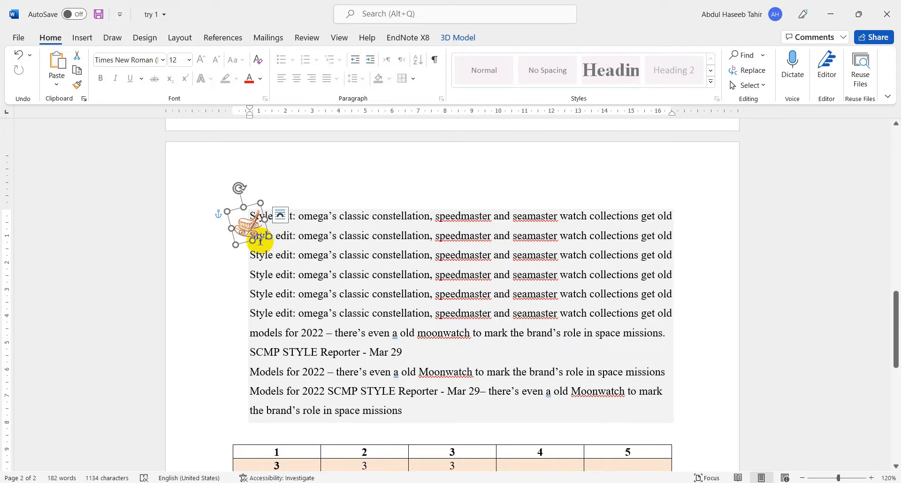
- Move the rocking chair model just below the table's column 5 and rotate it back to straighten its frame
drag(261, 239, 486, 431)
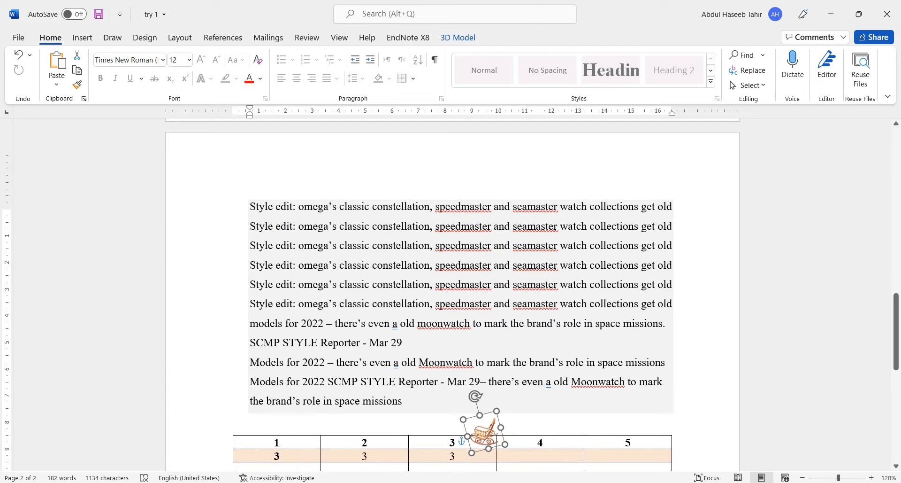
mouse_move(345, 477)
mouse_down()
mouse_move(343, 469)
mouse_move(590, 461)
mouse_move(664, 346)
mouse_move(638, 349)
mouse_up()
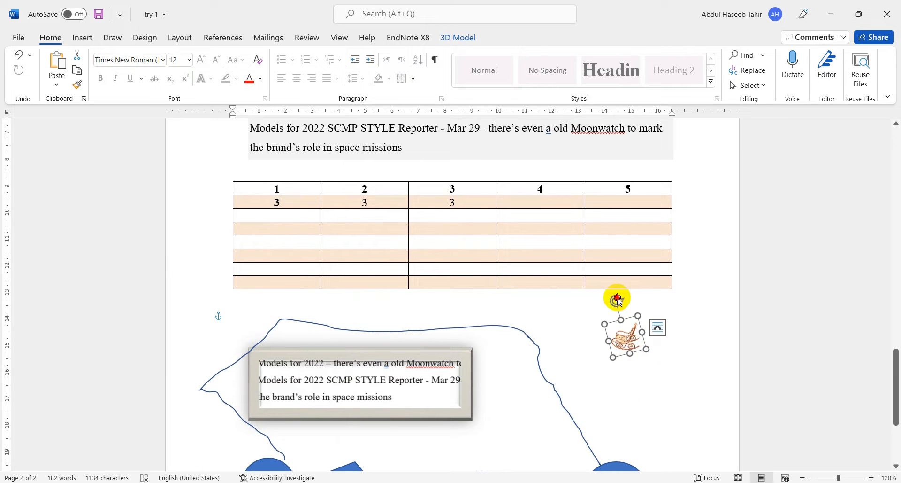
drag(617, 298, 630, 296)
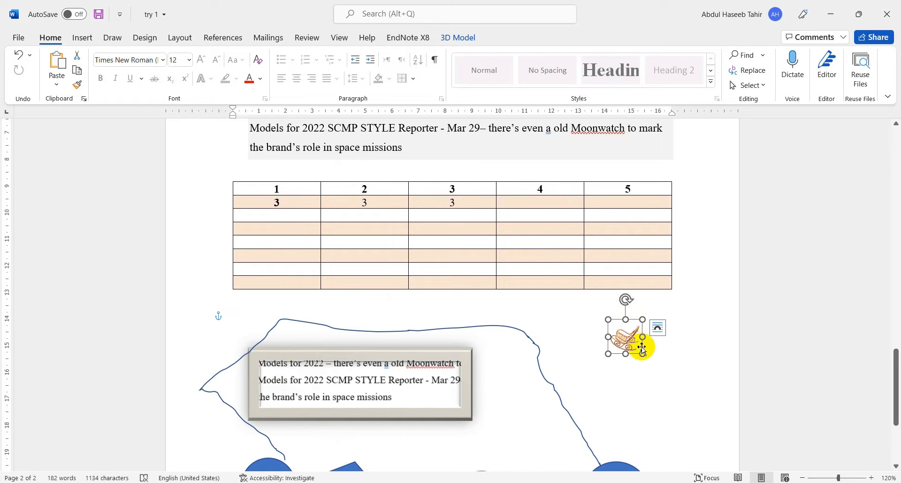
- Enlarge the rocking chair model to about three times its width and turn it in 3D towards an upright side view
drag(643, 354, 709, 399)
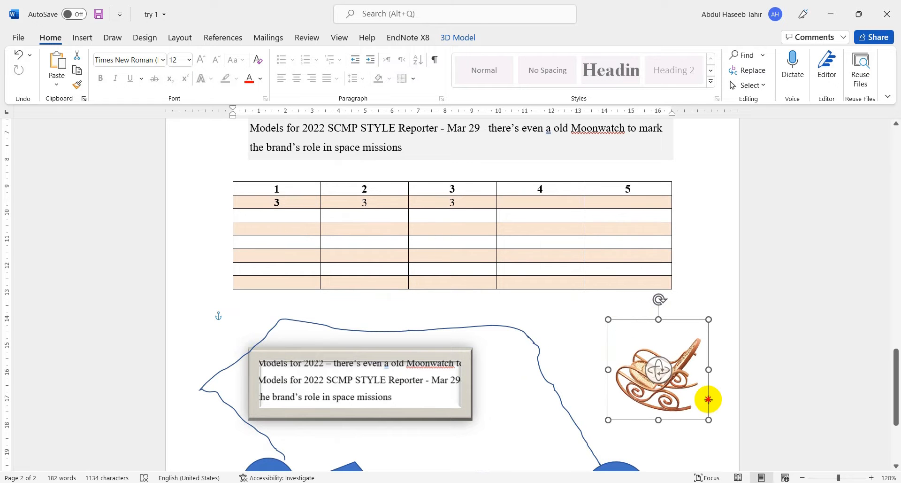
click(574, 322)
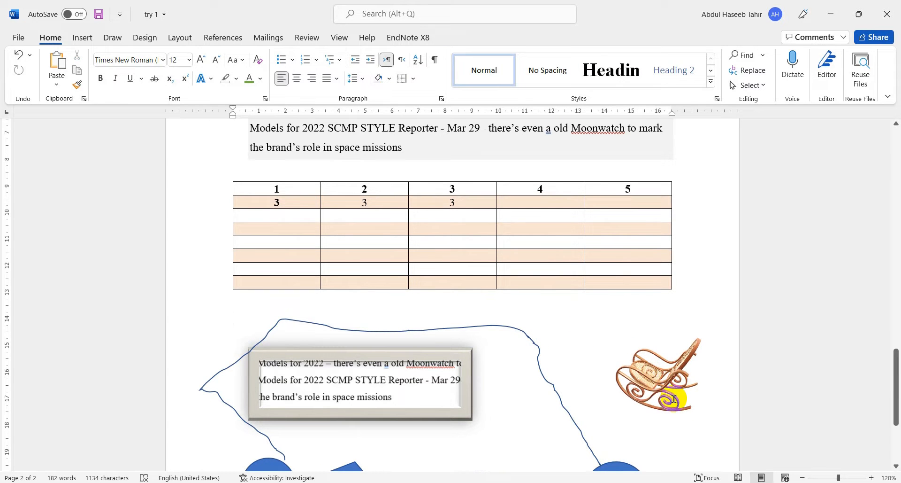
scroll(642, 356, down, 3)
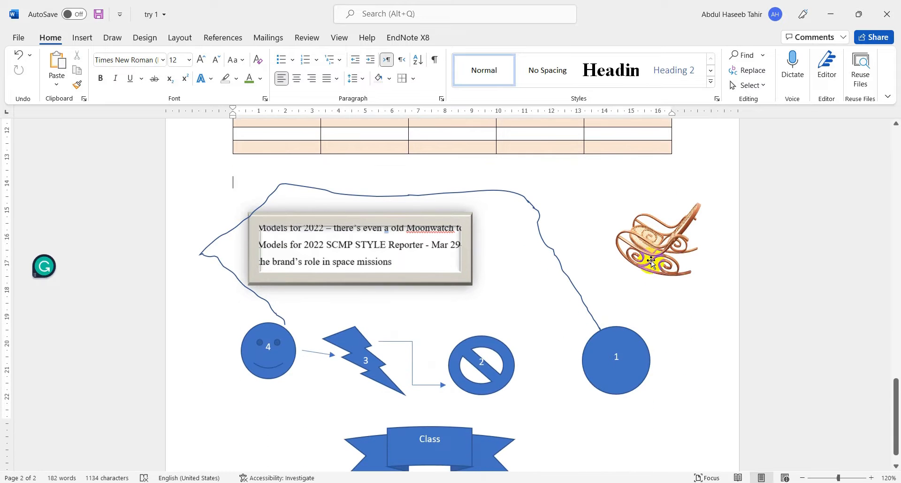
click(664, 249)
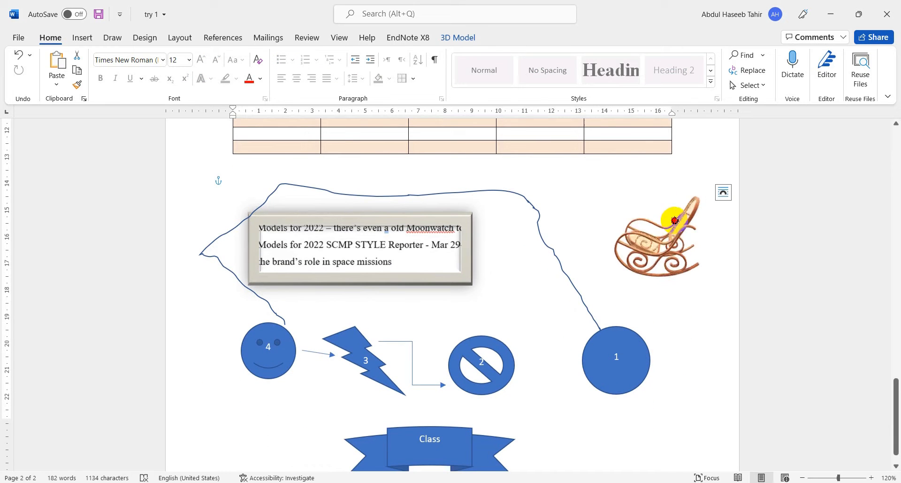
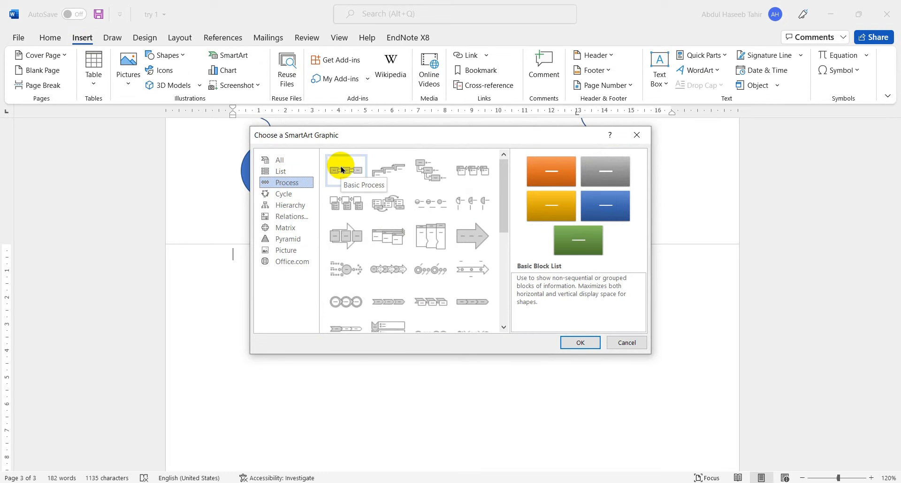
- Insert a Hierarchy SmartArt graphic at the top of page 3 and shrink it to about half its width
click(288, 196)
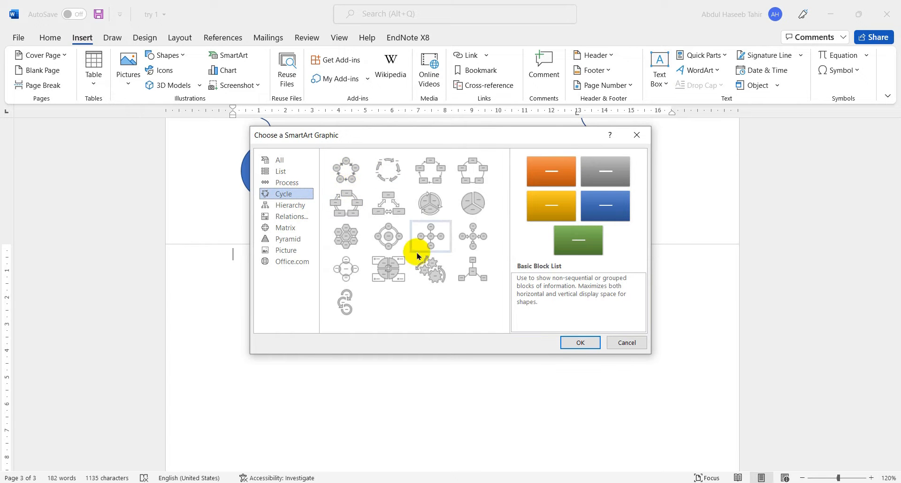
click(293, 207)
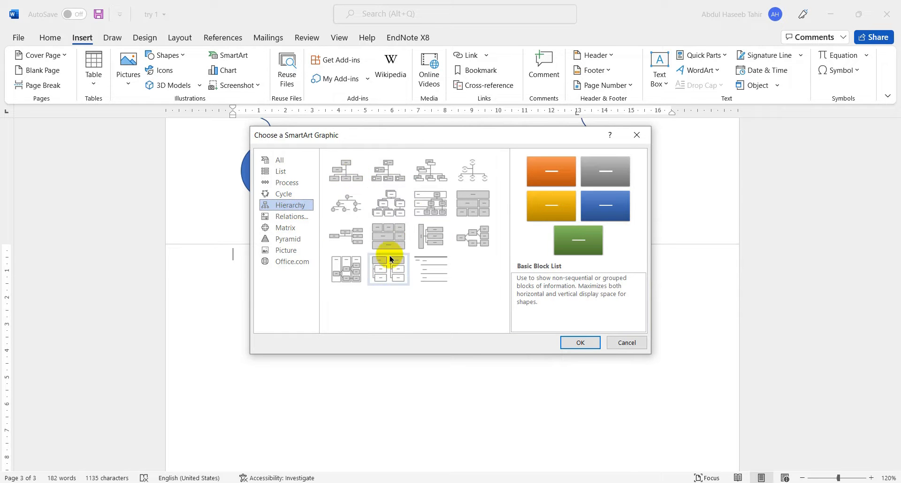
click(394, 201)
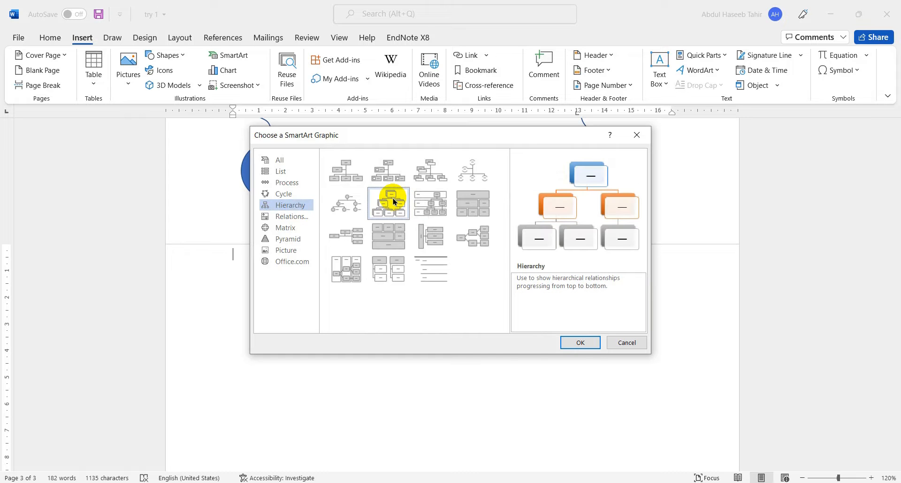
click(580, 340)
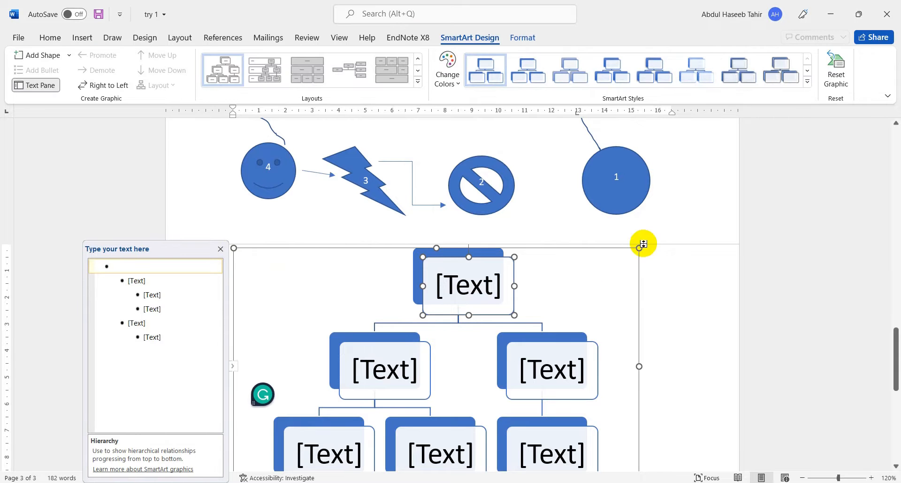
drag(638, 248, 425, 342)
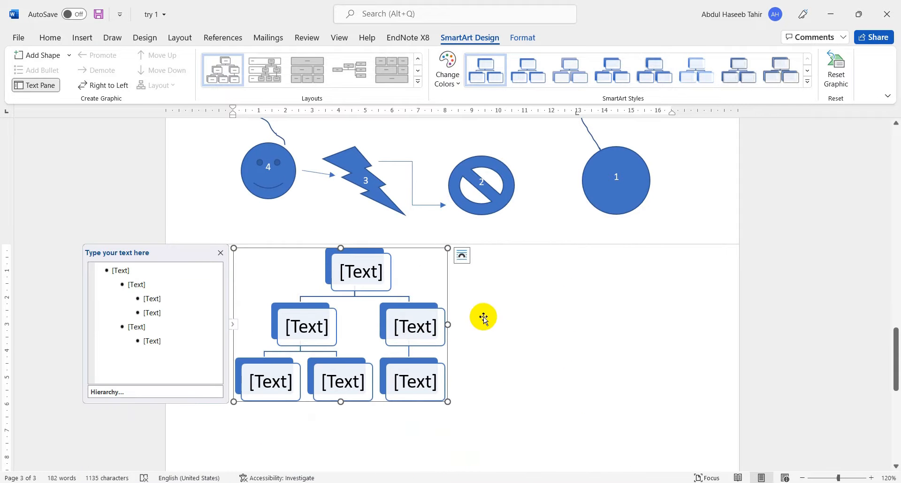
- Label the hierarchy's top box HoD and the two second-level boxes M. T and F. T
click(368, 271)
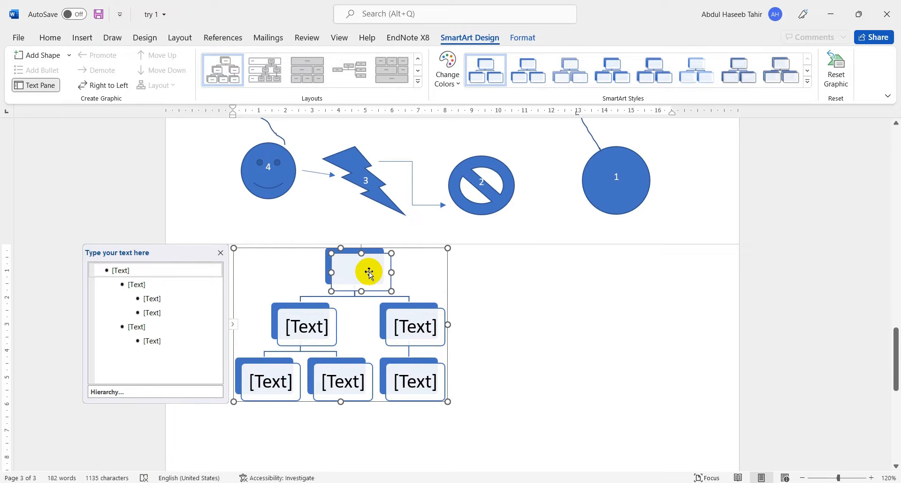
text(HoD)
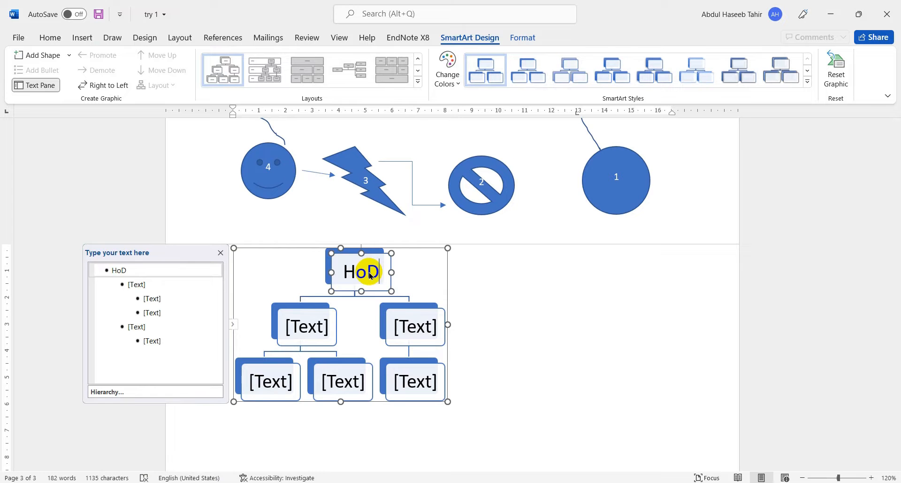
click(313, 332)
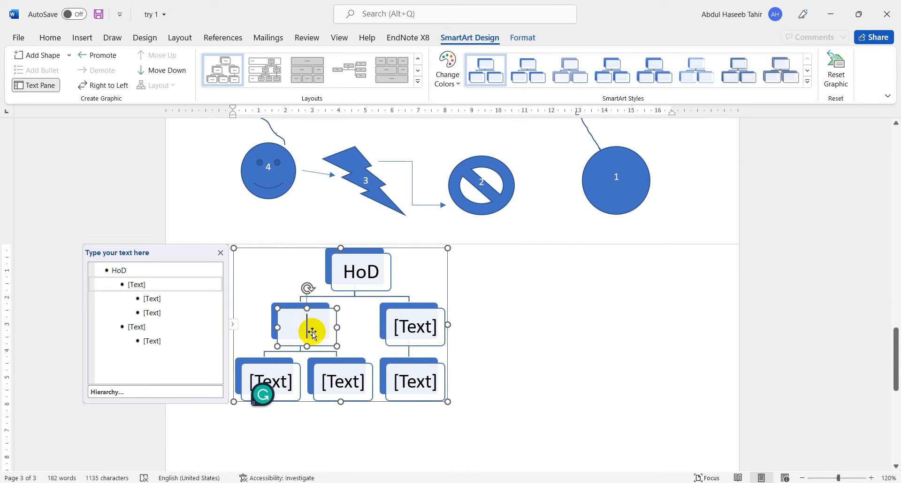
text(M. T)
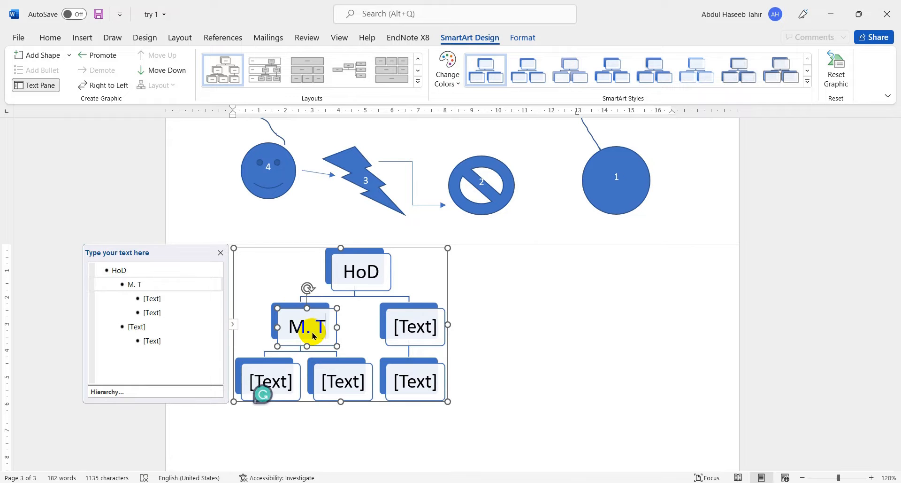
click(414, 318)
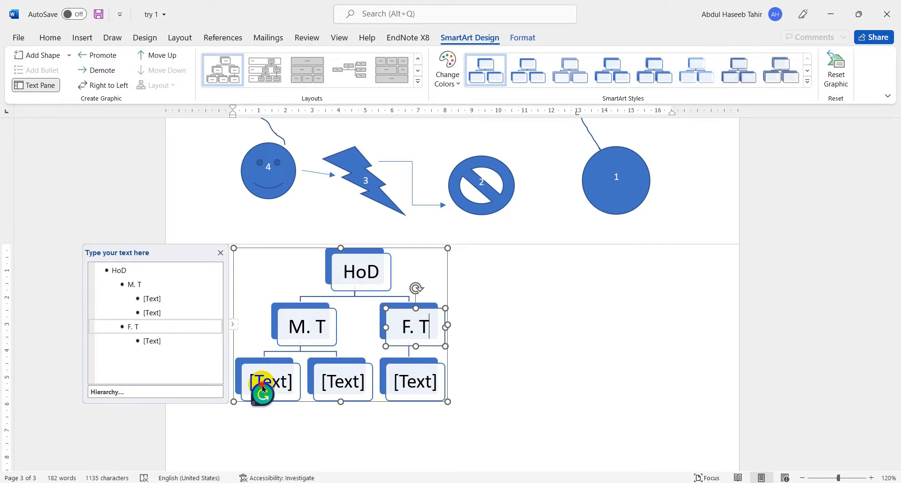
- Label the three lowest hierarchy boxes CR, GR and Students, and leave the graphic
click(279, 374)
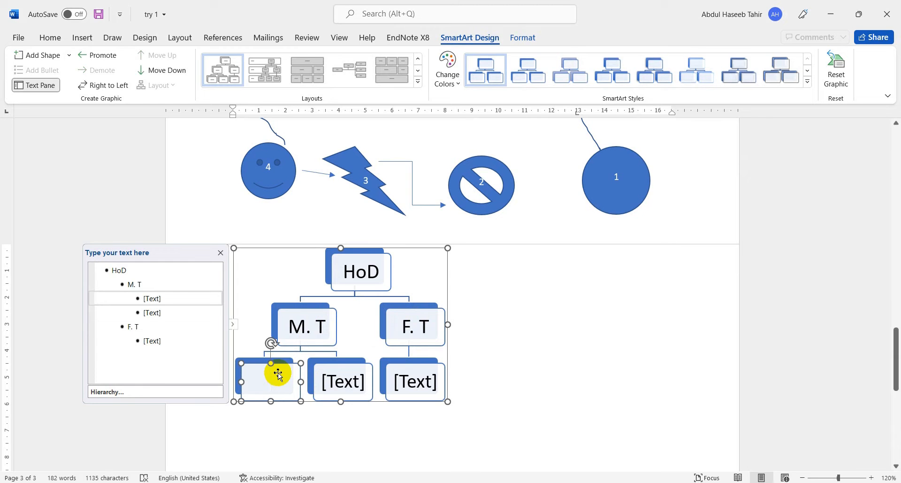
click(340, 383)
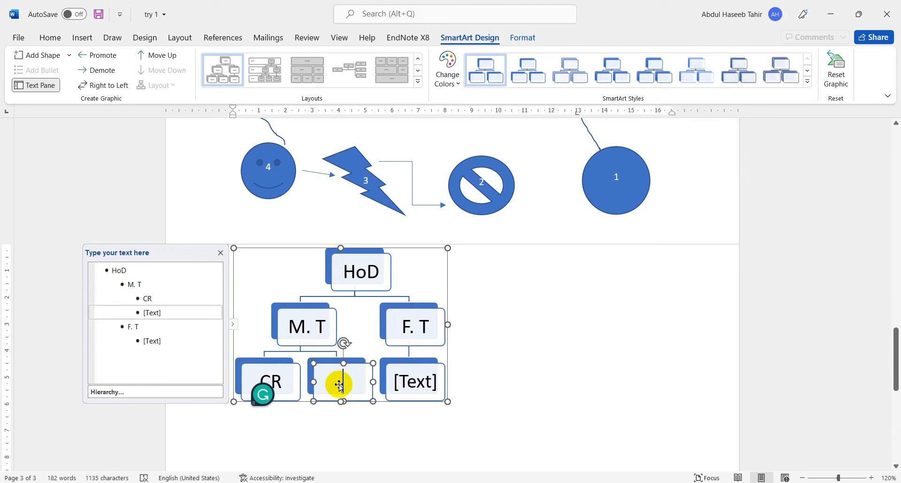
text(GR)
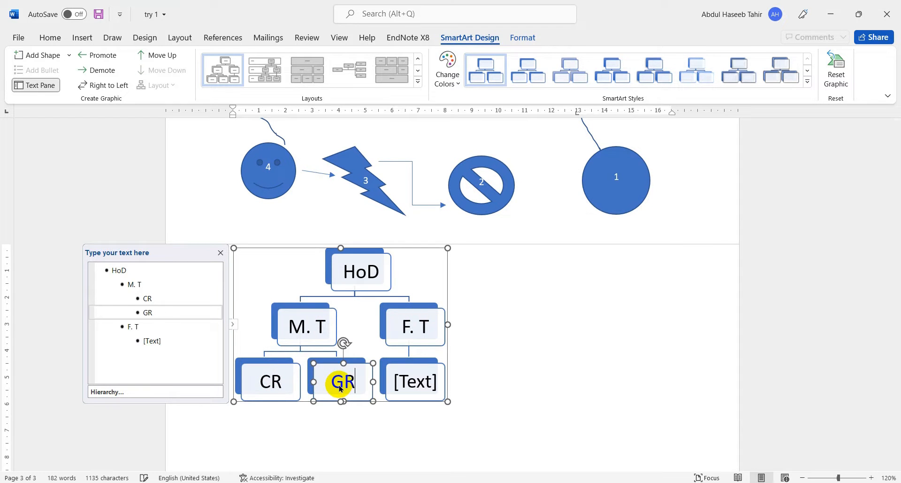
click(420, 379)
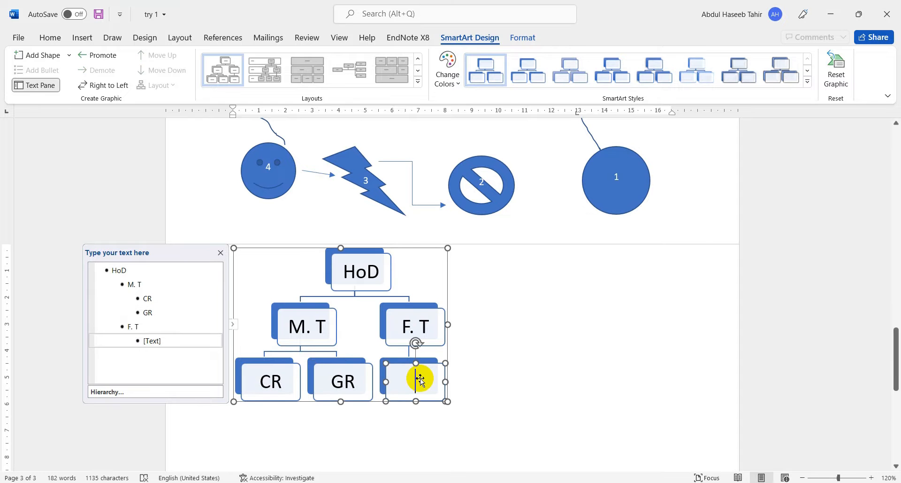
text(Stu)
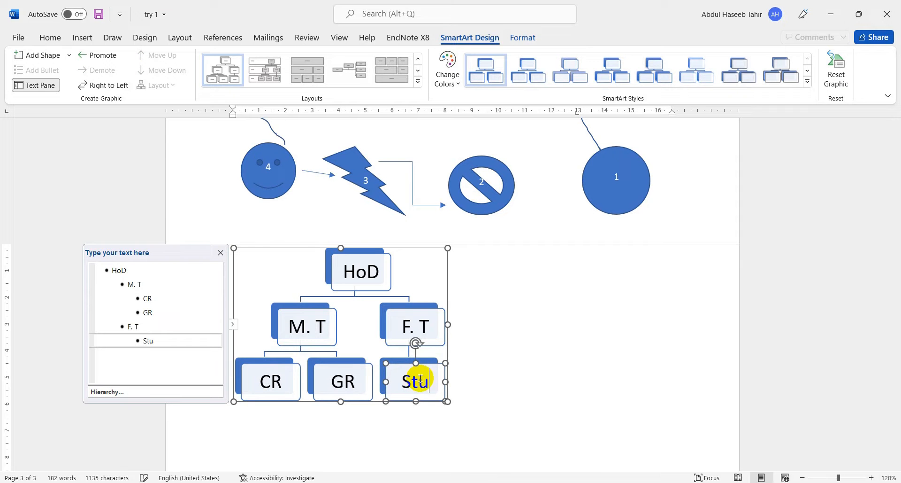
text(dents)
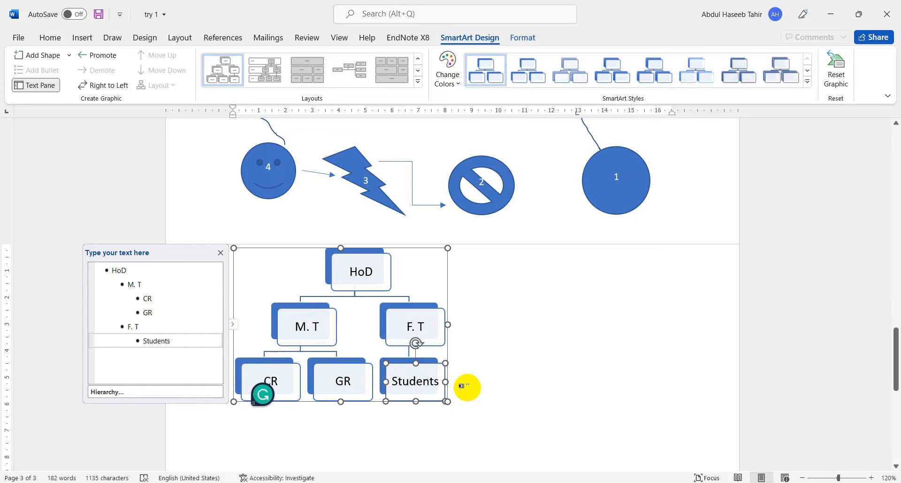
click(530, 397)
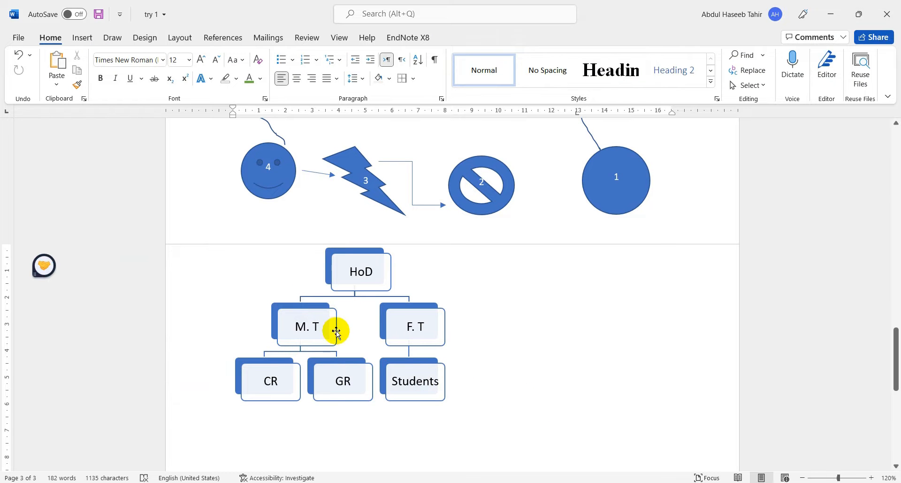
- Examine the available chart types, including Stacked Column, Line, Bar, Area, Scatter, Stock, Surface, Radar and Treemap
click(81, 39)
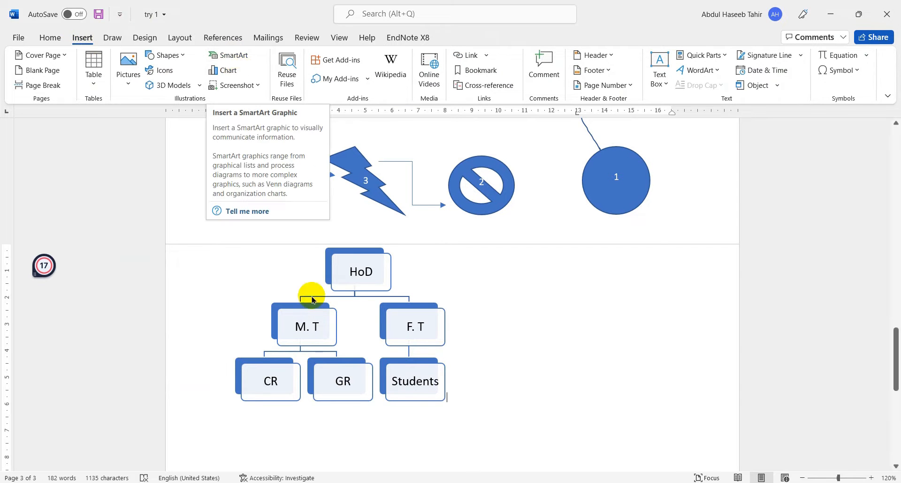
click(229, 72)
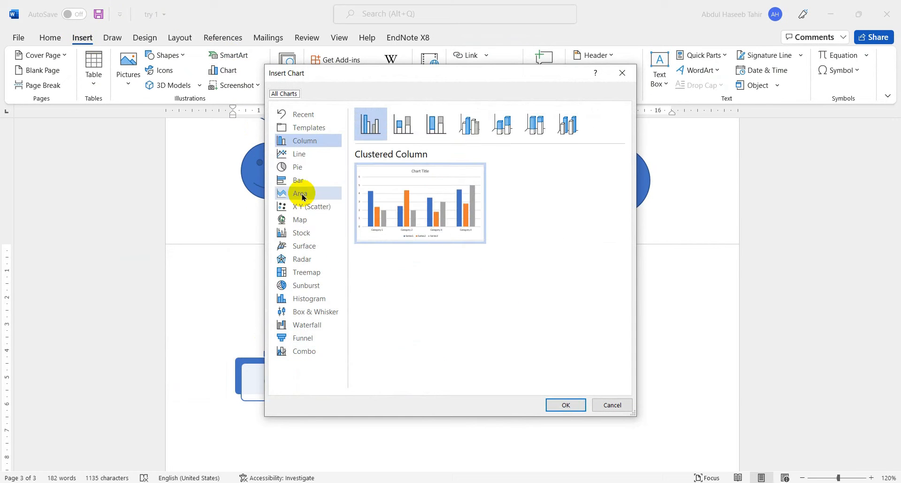
mouse_move(456, 216)
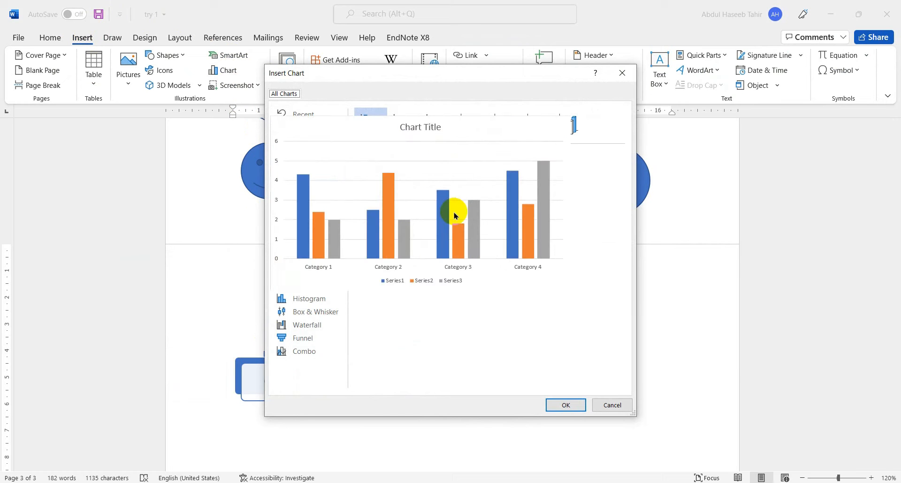
click(401, 122)
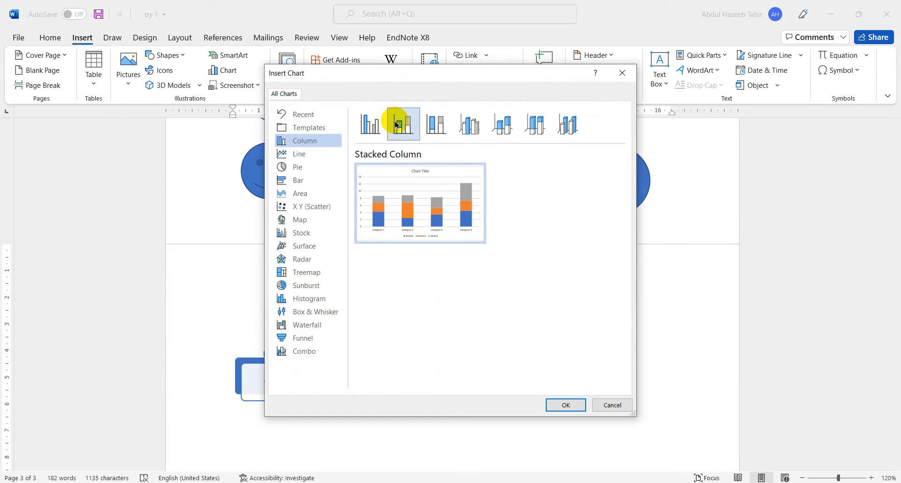
click(292, 152)
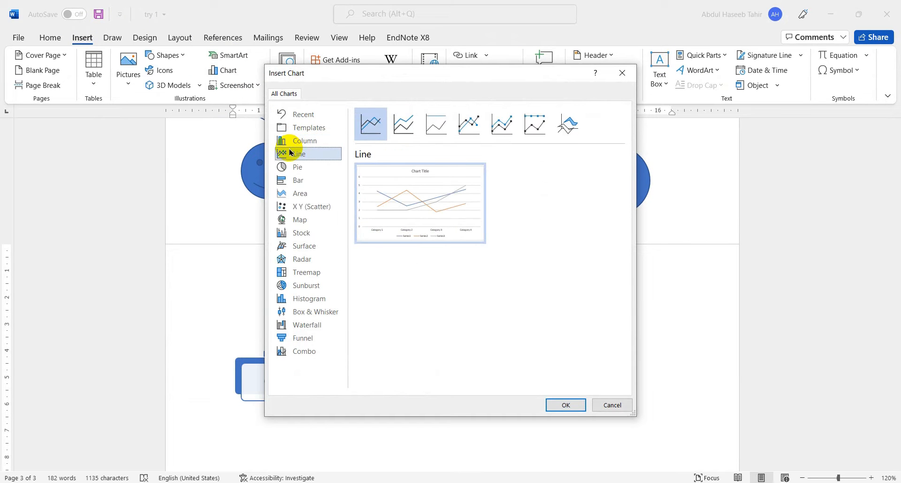
click(299, 180)
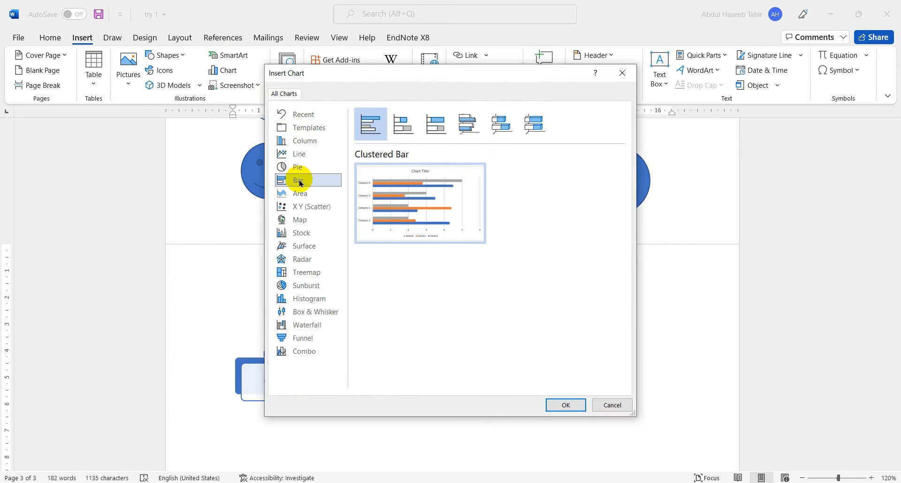
click(303, 194)
click(302, 207)
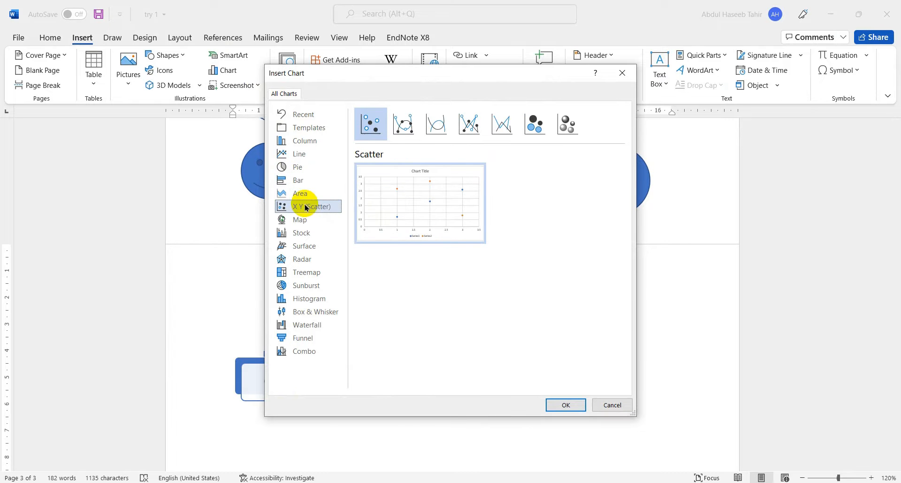
click(301, 234)
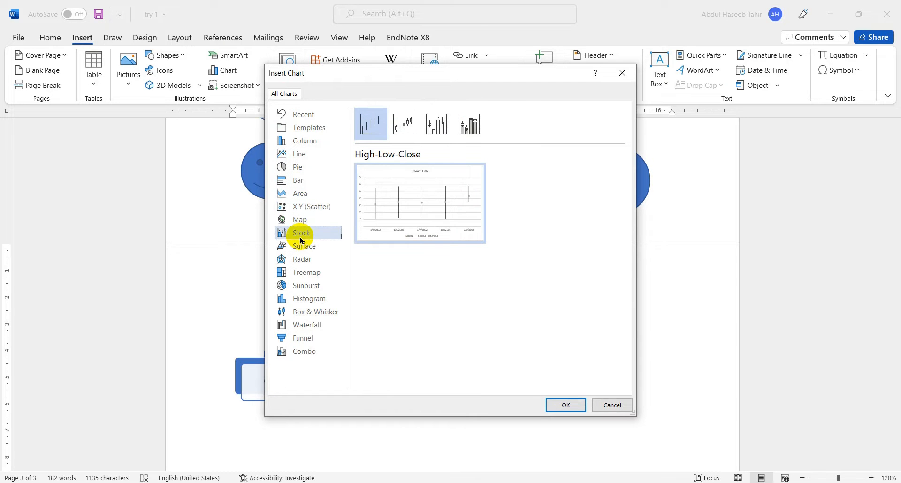
click(303, 245)
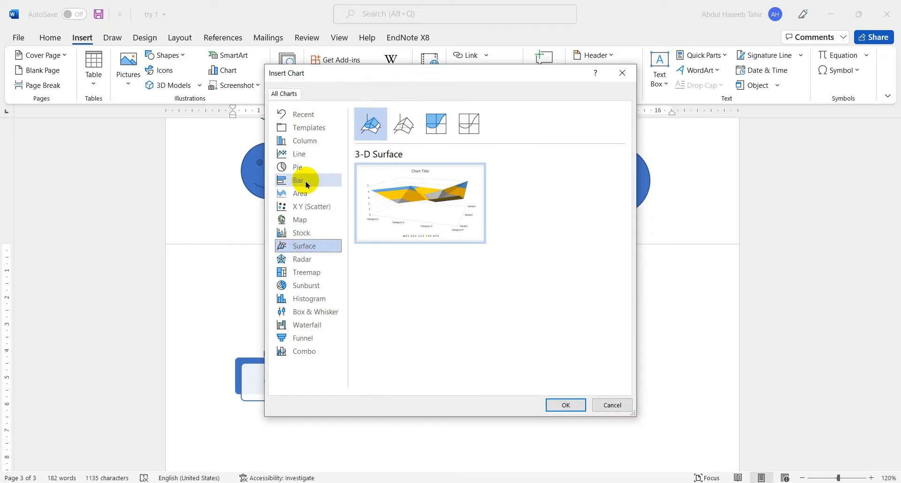
click(307, 262)
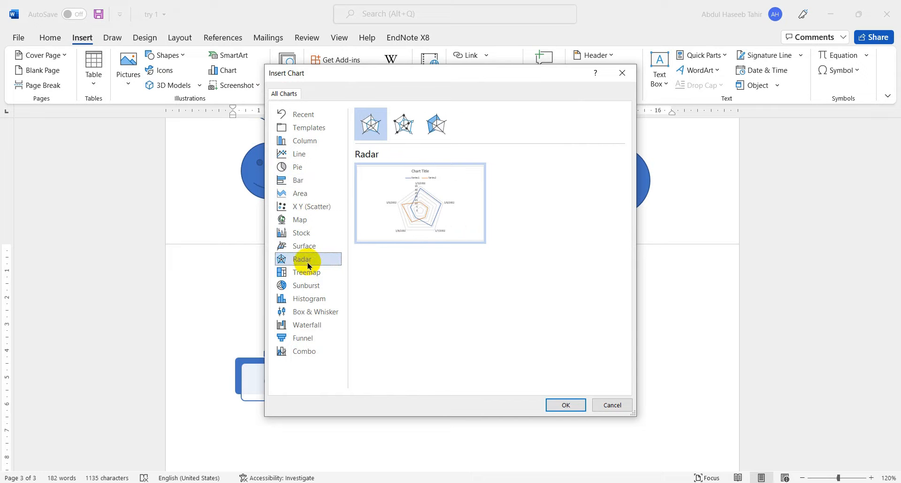
click(308, 272)
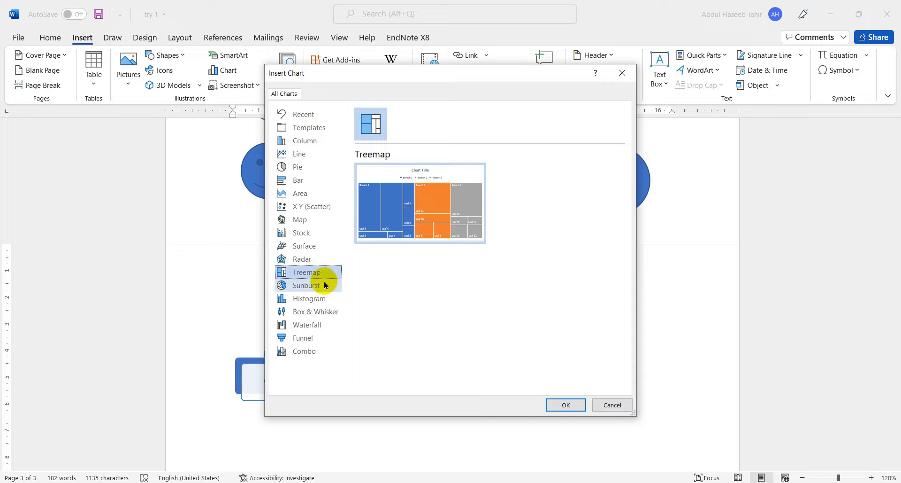
- Insert a Clustered Column chart below the hierarchy graphic
click(307, 141)
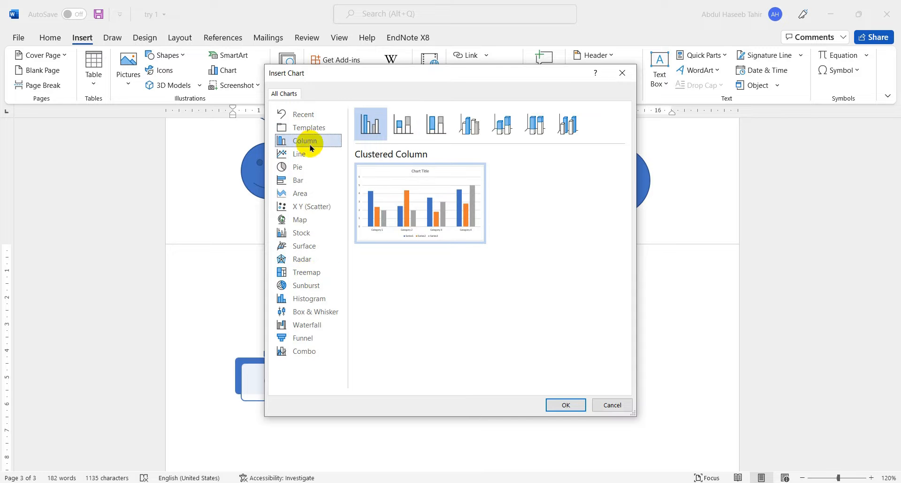
click(559, 404)
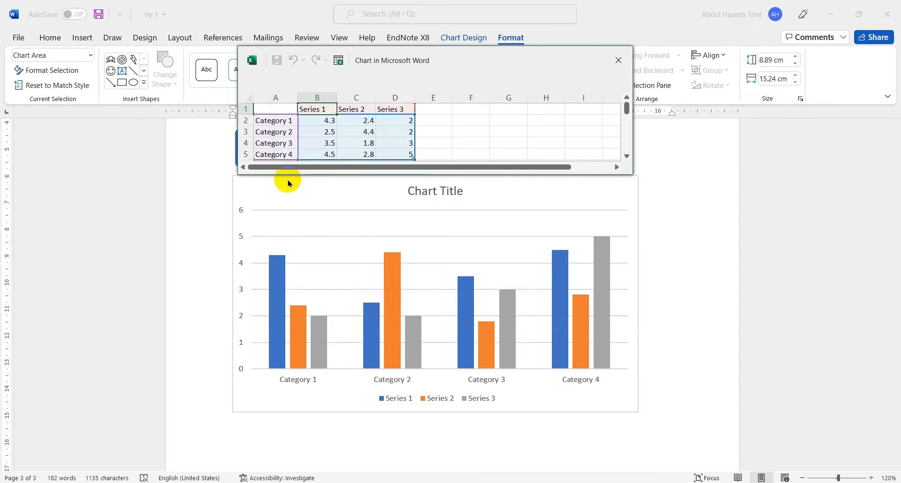
- Rename Category 1 as Hod in the chart's data sheet and close the sheet
click(276, 122)
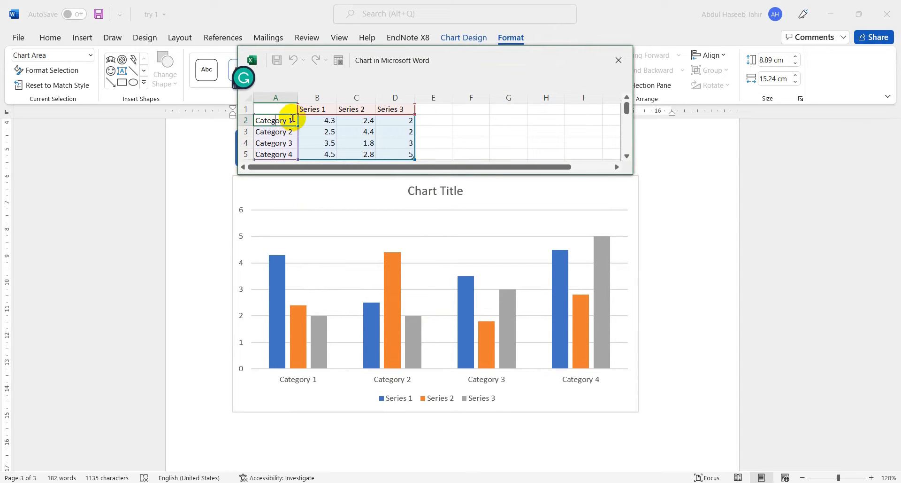
double_click(286, 122)
drag(282, 120, 250, 119)
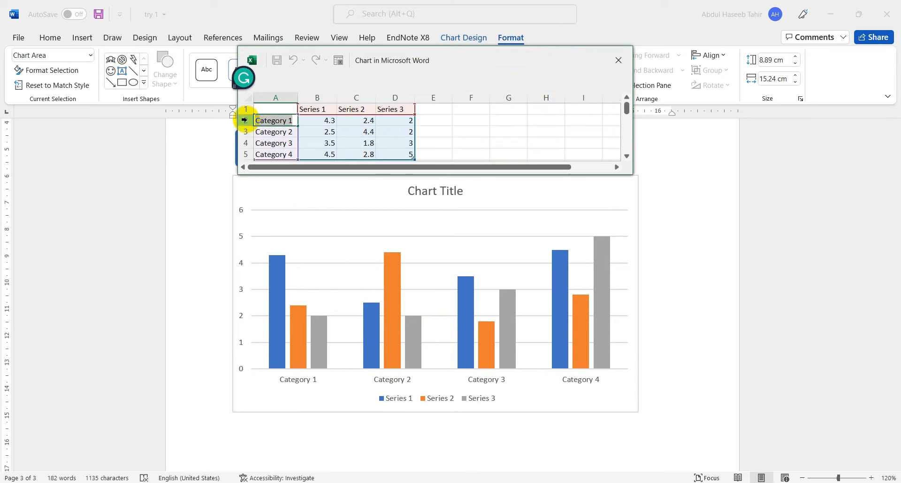
text(H)
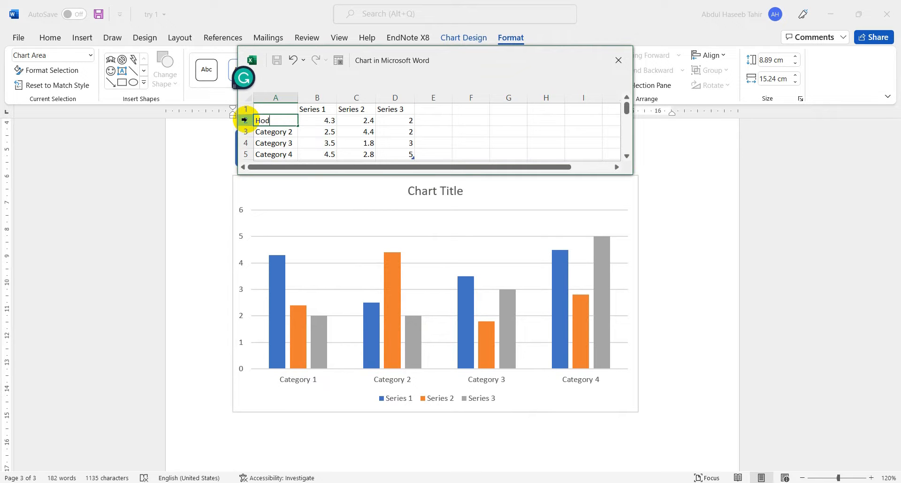
text(od)
key(Return)
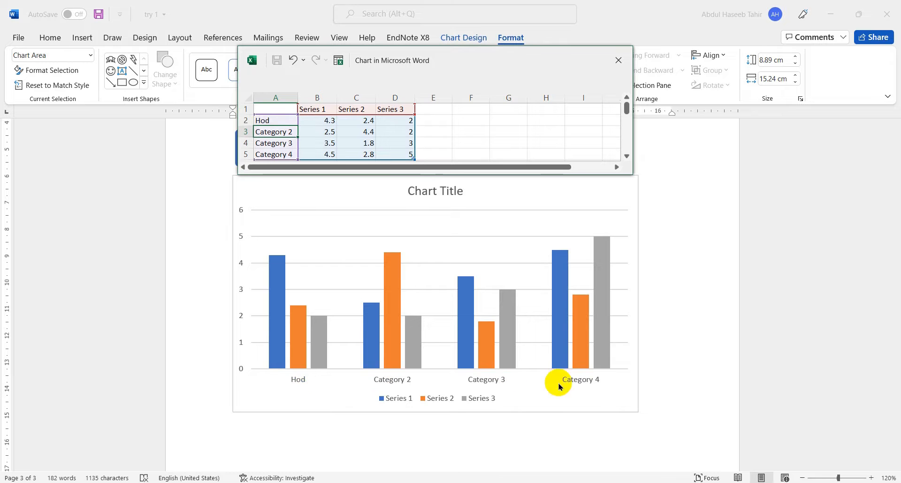
click(619, 59)
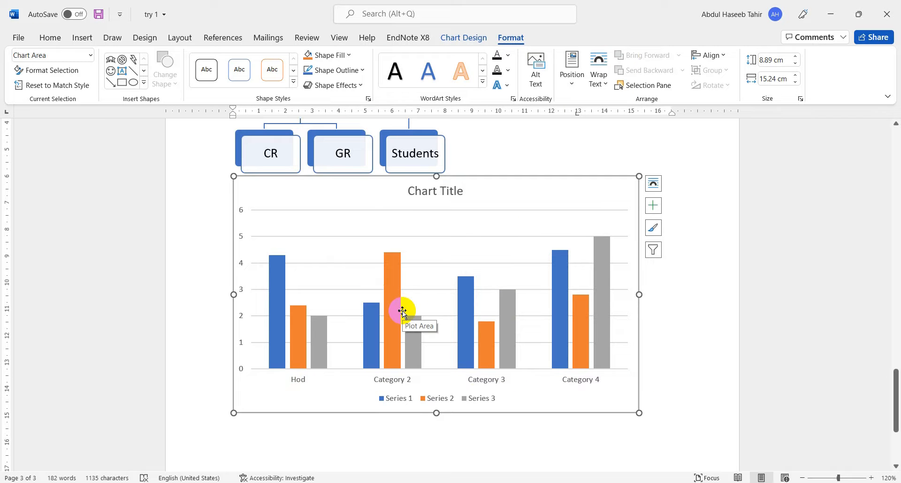
- Insert a screen clipping of the web page area around the OPEN button and the Speedmaster headline
click(83, 39)
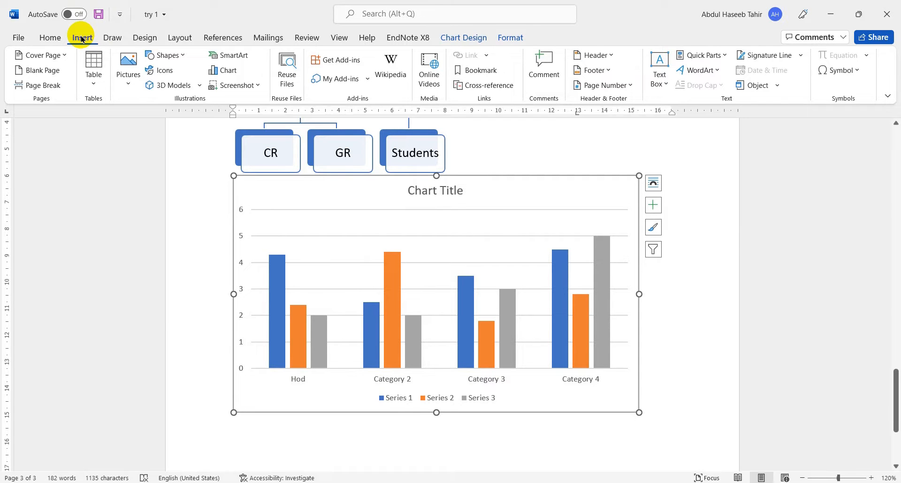
click(244, 85)
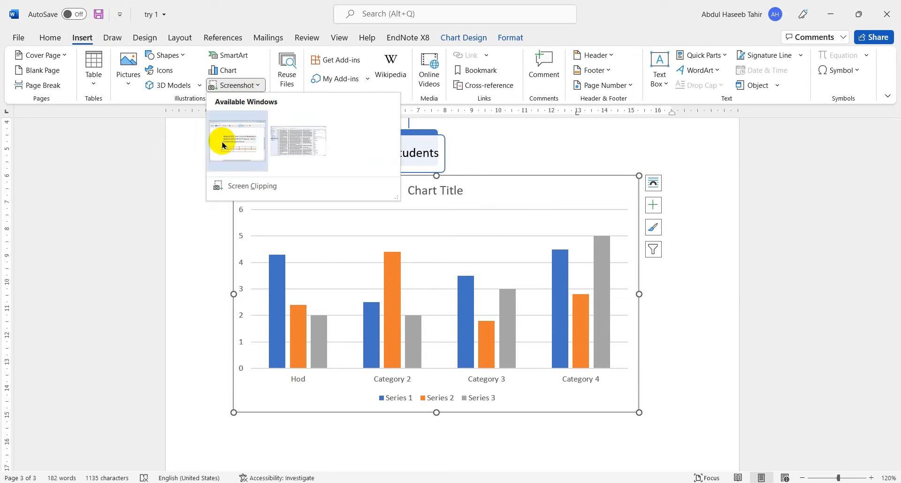
click(261, 184)
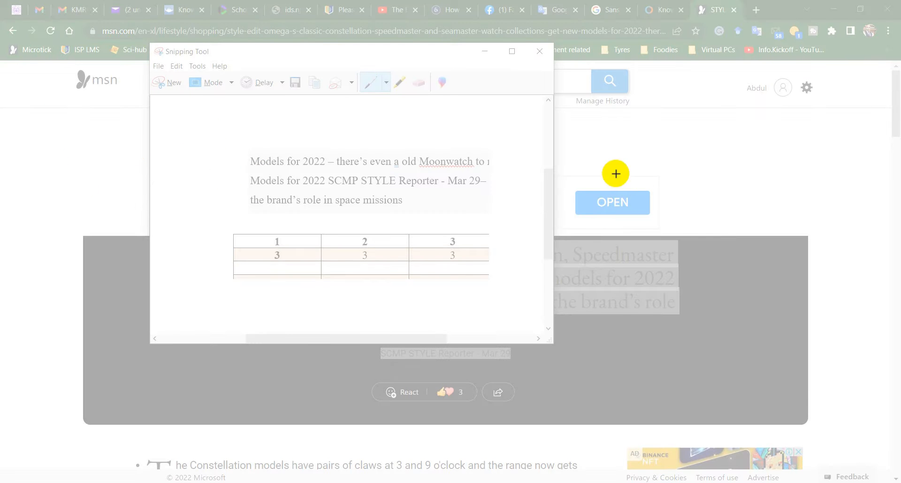
drag(575, 161, 735, 315)
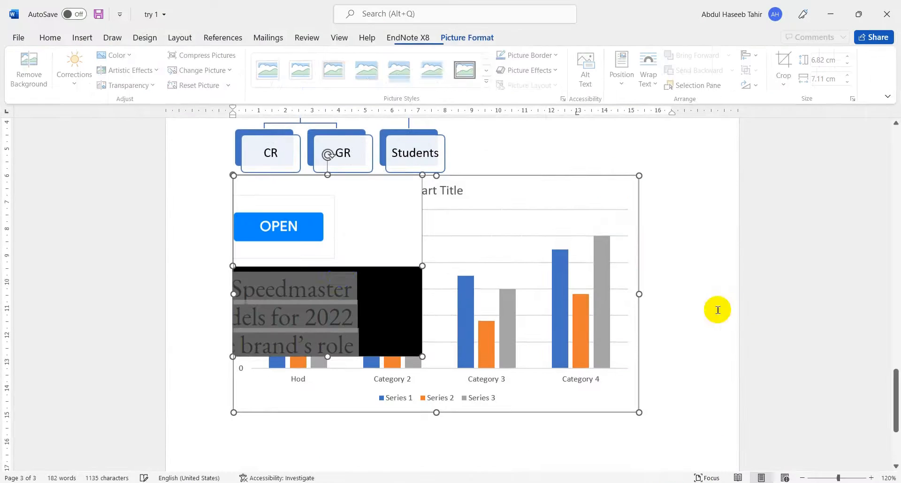
- Shrink the inserted clipping proportionally and place it over the upper middle of the chart, level with the chart's upper edge
scroll(338, 312, down, 3)
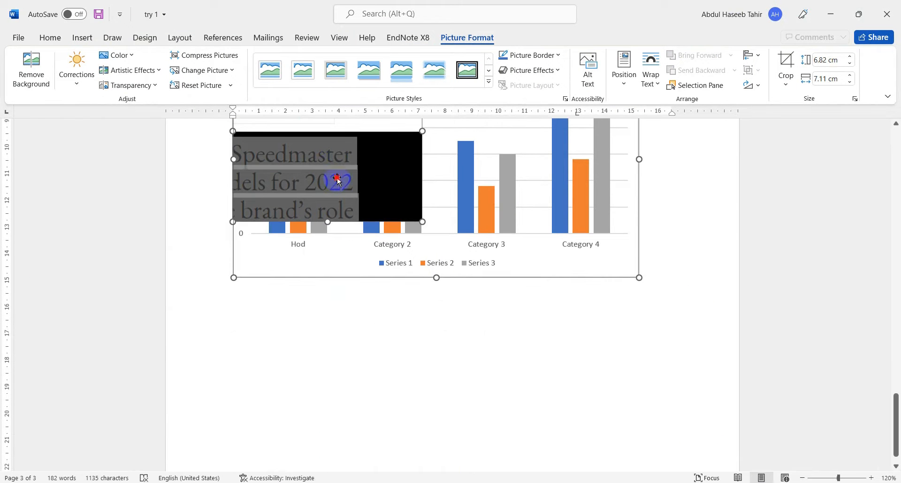
drag(338, 177, 371, 216)
click(681, 277)
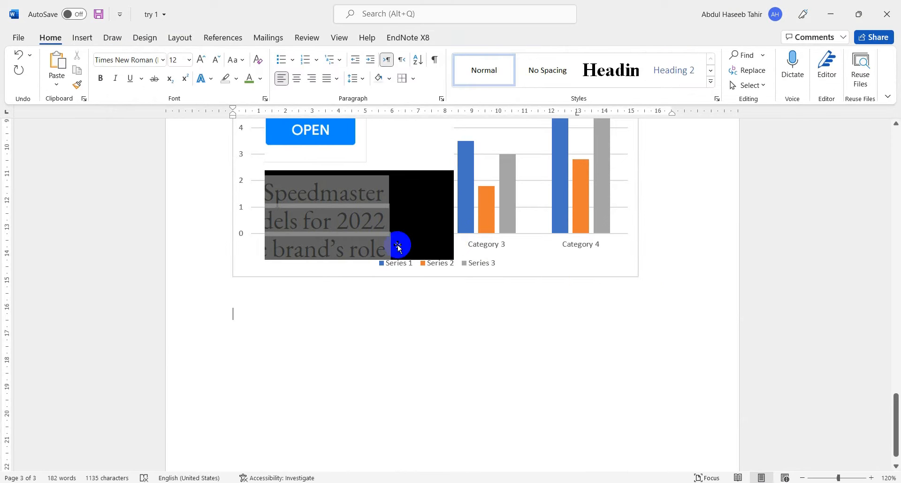
click(378, 228)
drag(401, 219, 418, 226)
scroll(419, 226, up, 3)
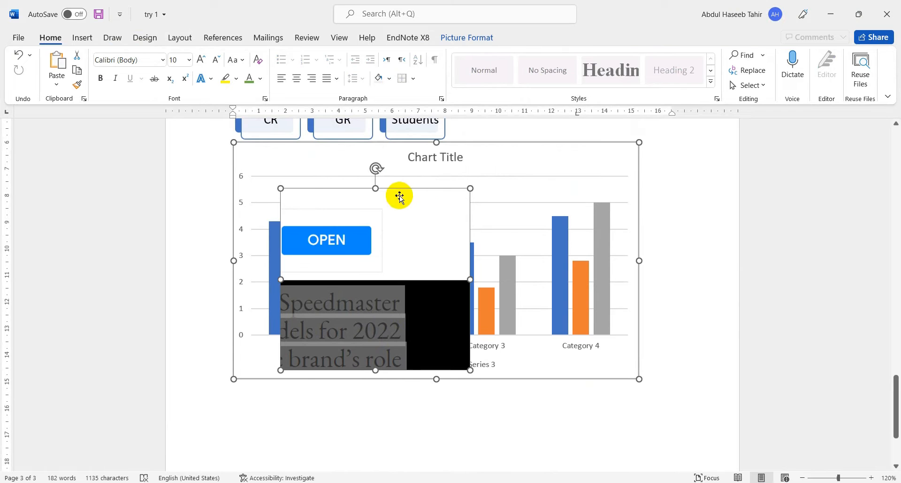
drag(471, 189, 421, 234)
drag(348, 276, 469, 202)
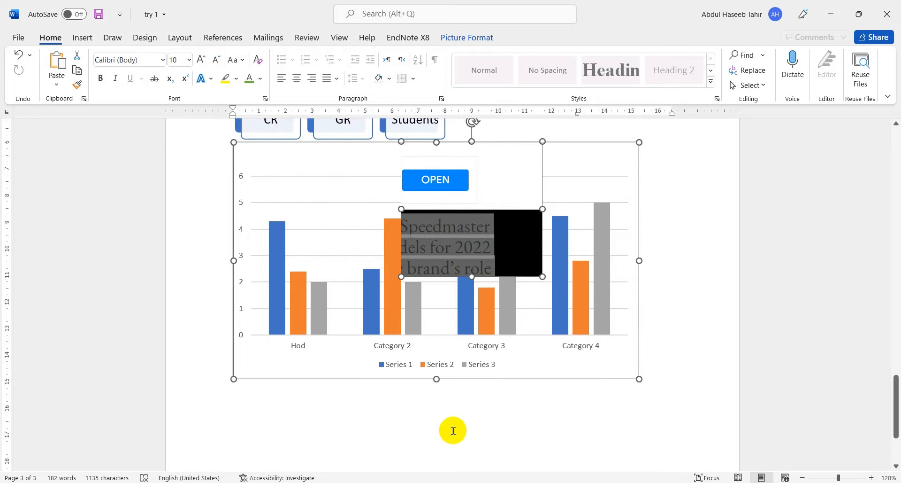
- Show the hidden white space between pages 2 and 3 again
click(82, 38)
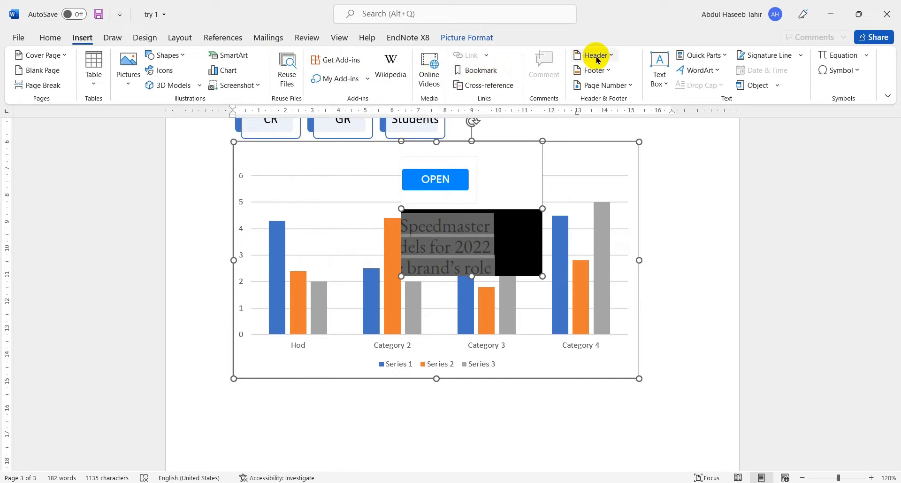
scroll(666, 214, up, 5)
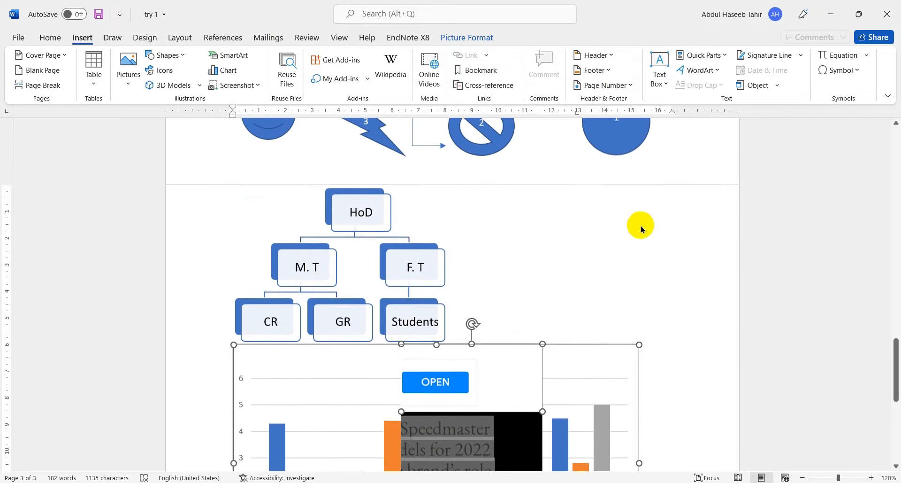
click(559, 188)
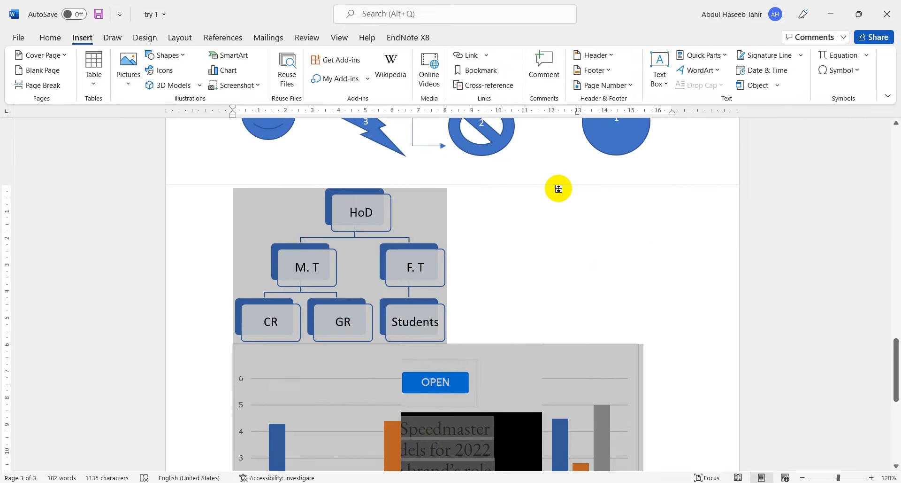
double_click(557, 185)
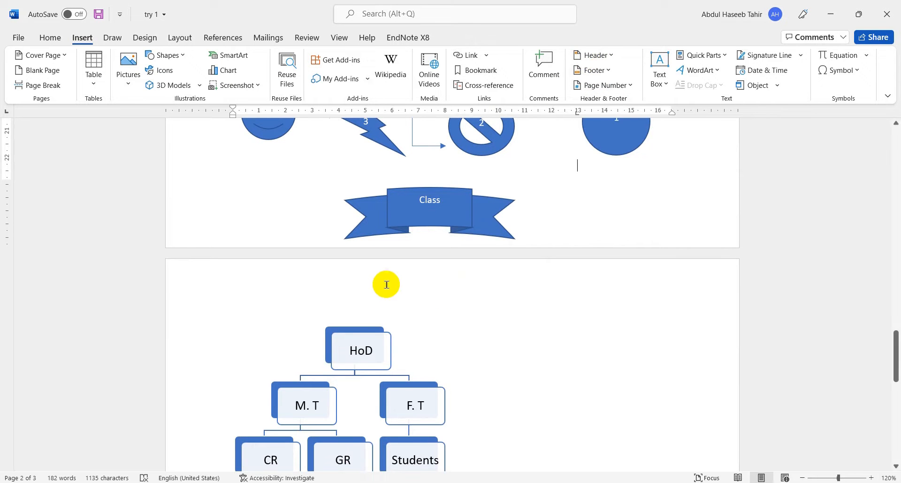
- Open the header above the hierarchy graphic on page 3 and enter "This document is for introduction to MS Office"
scroll(387, 284, up, 1)
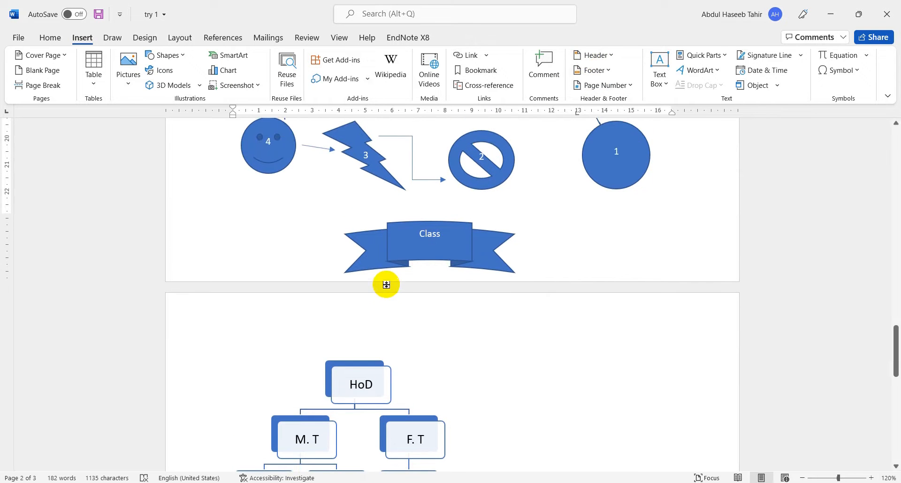
double_click(398, 310)
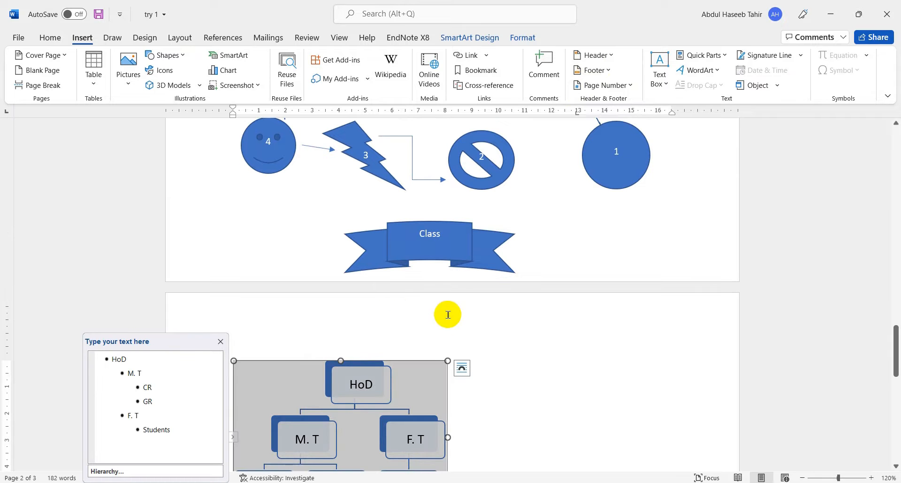
click(455, 300)
double_click(455, 300)
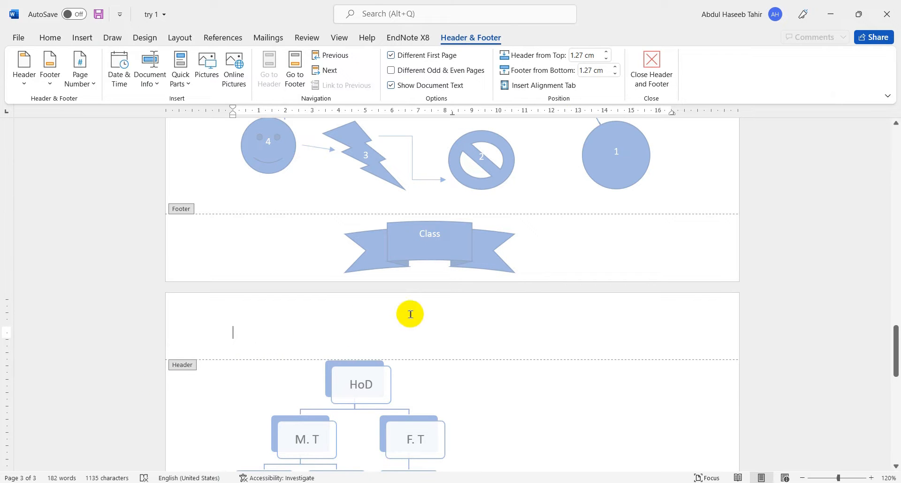
text(T)
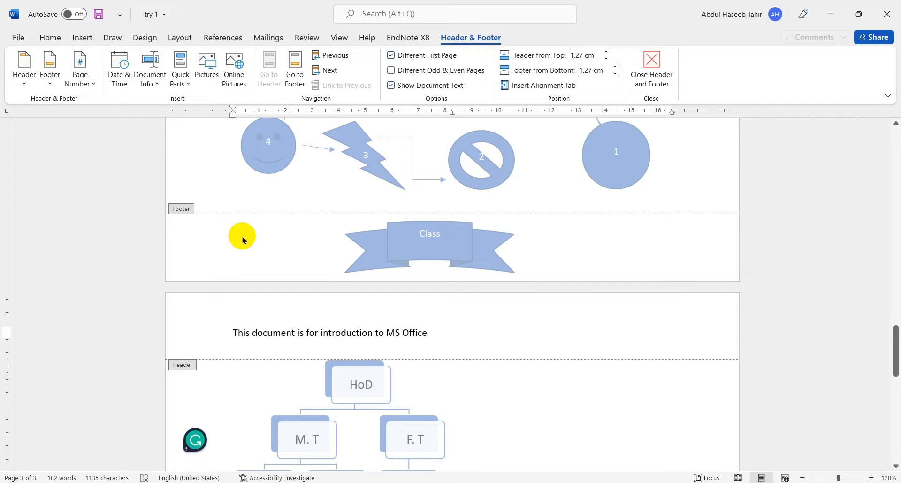
- Centre the header line
click(232, 332)
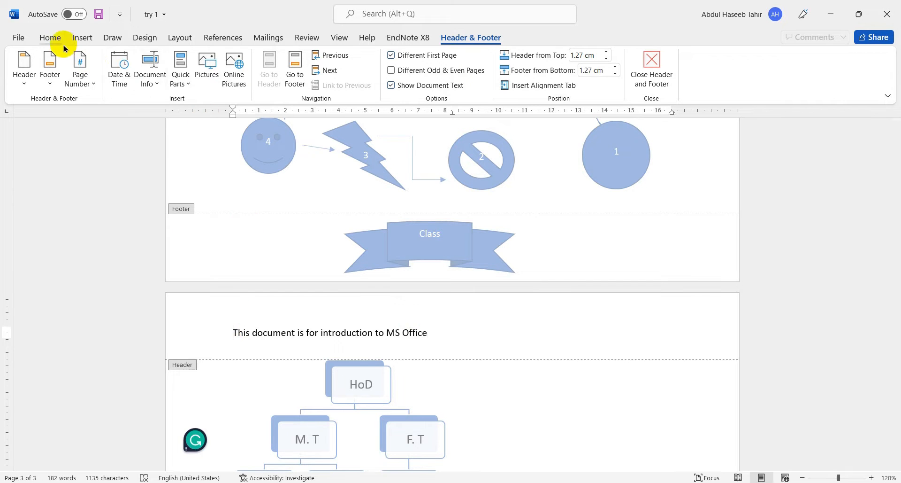
click(47, 37)
click(297, 78)
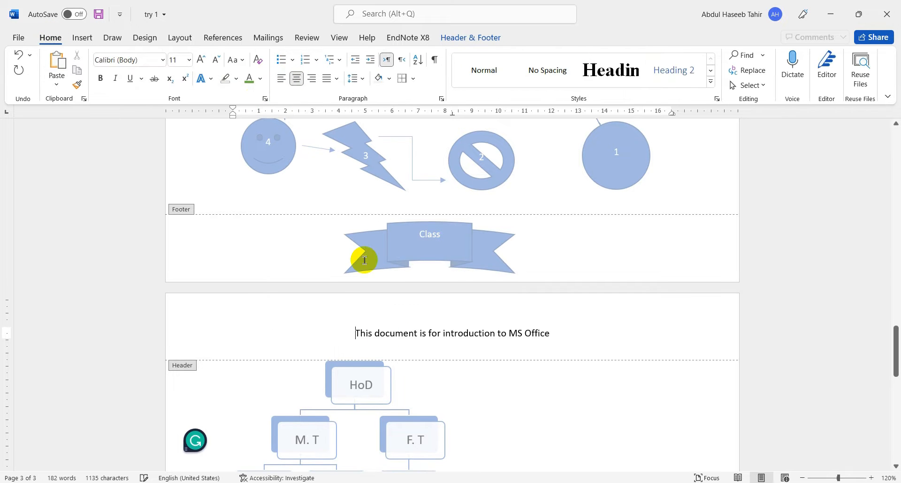
- Format the header line as bold, underlined and italic at 20 pt, and return to the document body
click(188, 335)
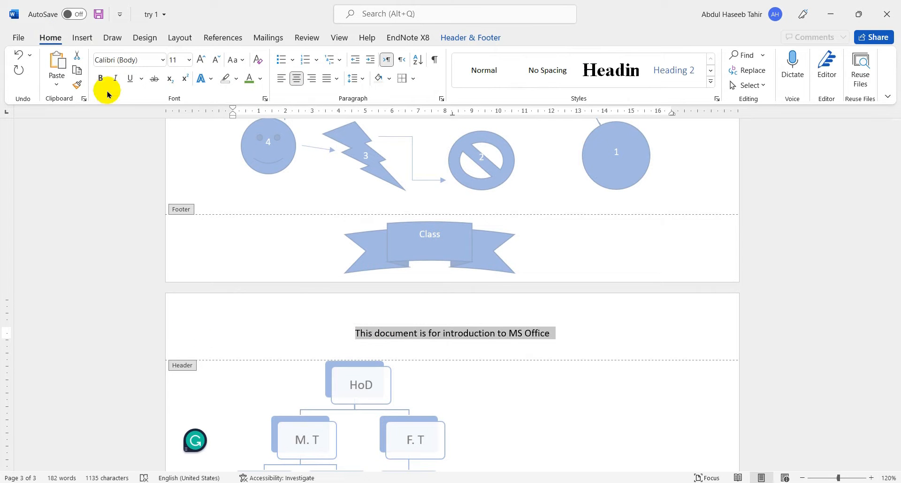
click(100, 78)
click(202, 60)
click(201, 59)
click(202, 59)
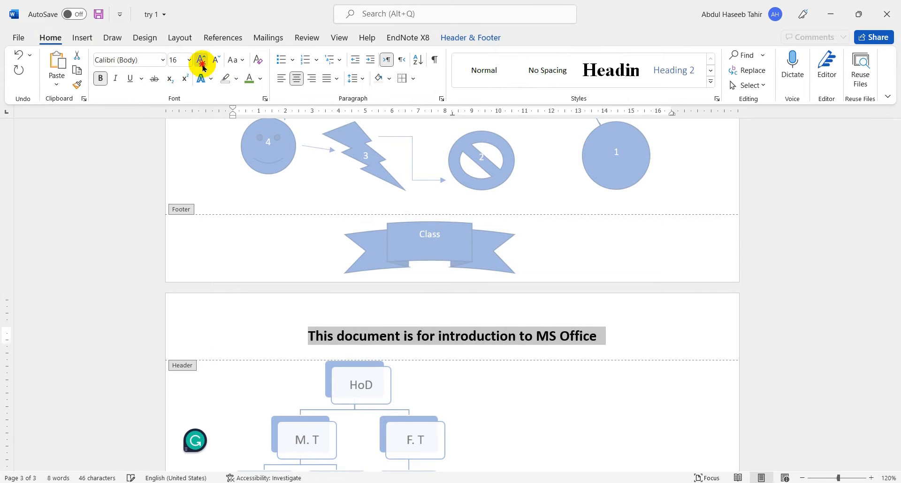
click(201, 59)
click(202, 59)
click(130, 78)
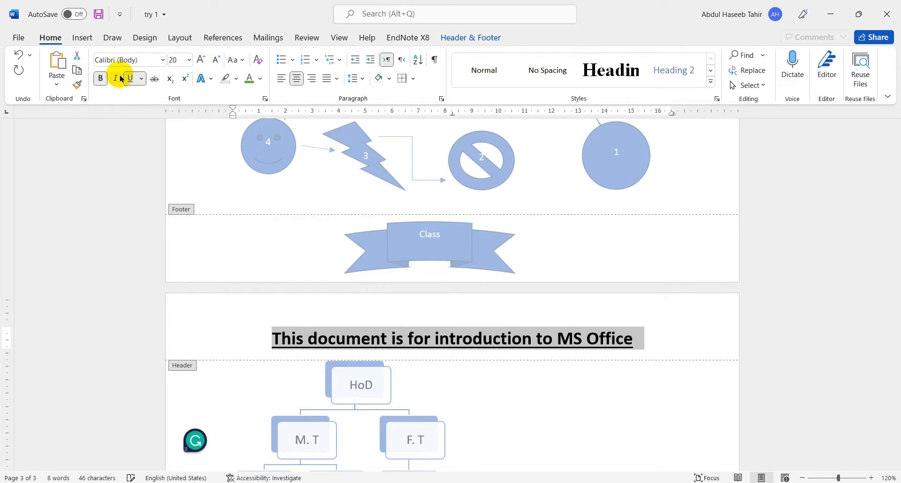
click(117, 78)
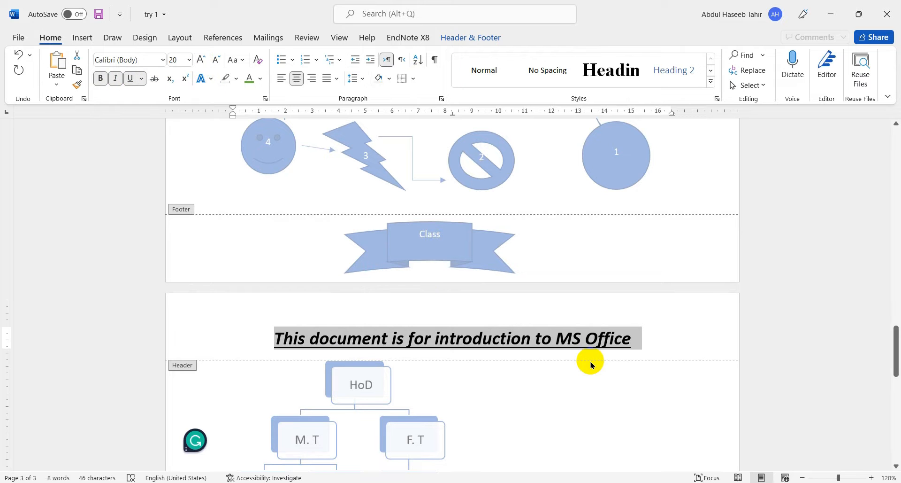
double_click(593, 386)
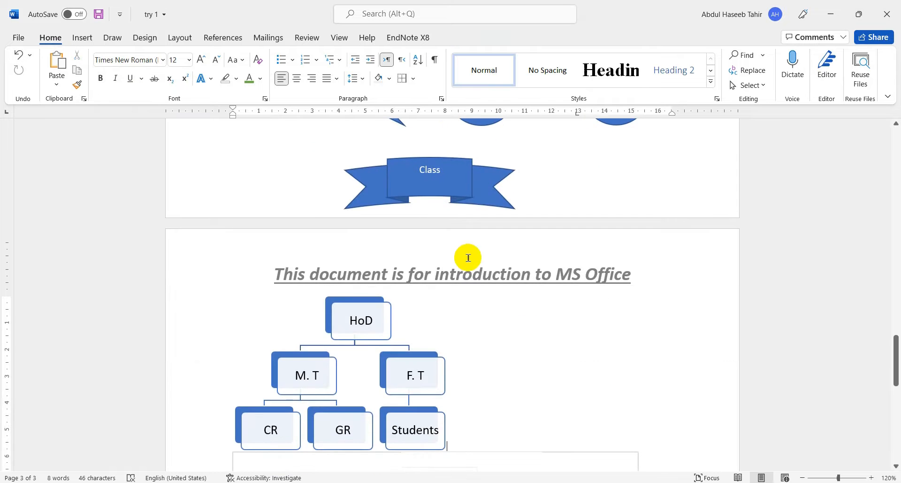
- Check on which pages the header line repeats, from the cover page down to the chart page
scroll(515, 284, up, 15)
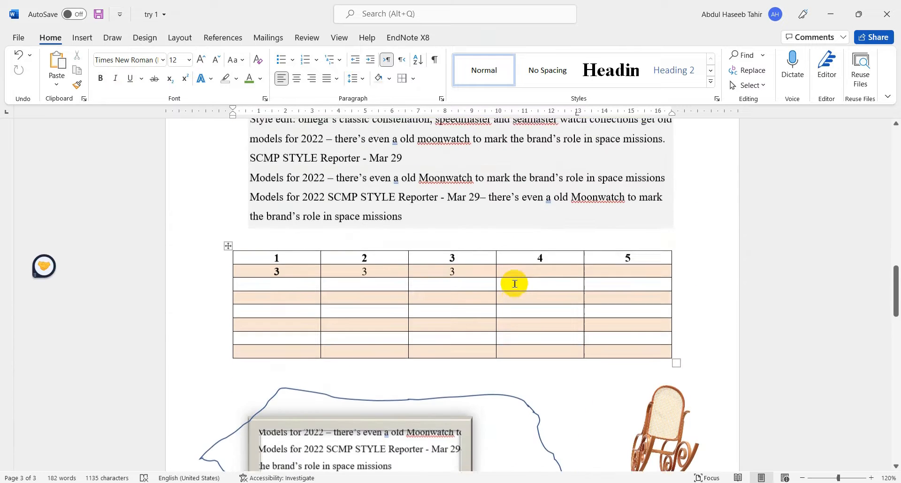
scroll(341, 329, up, 9)
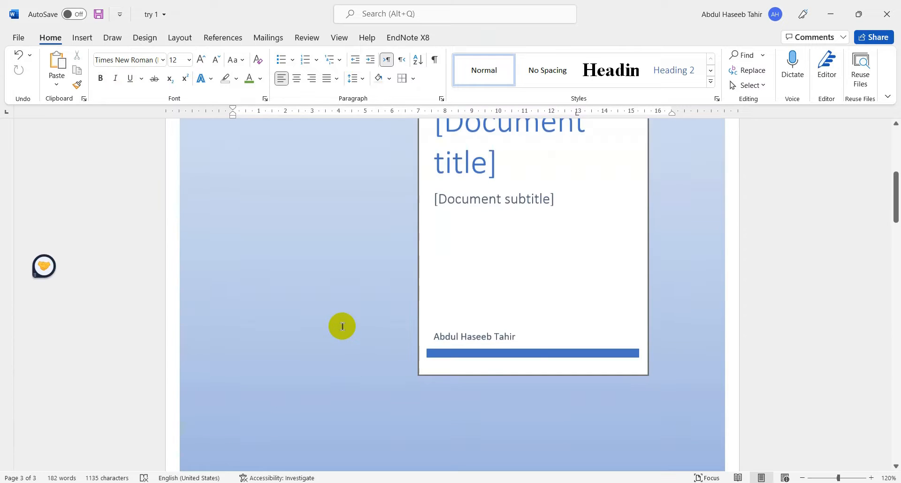
scroll(342, 325, down, 18)
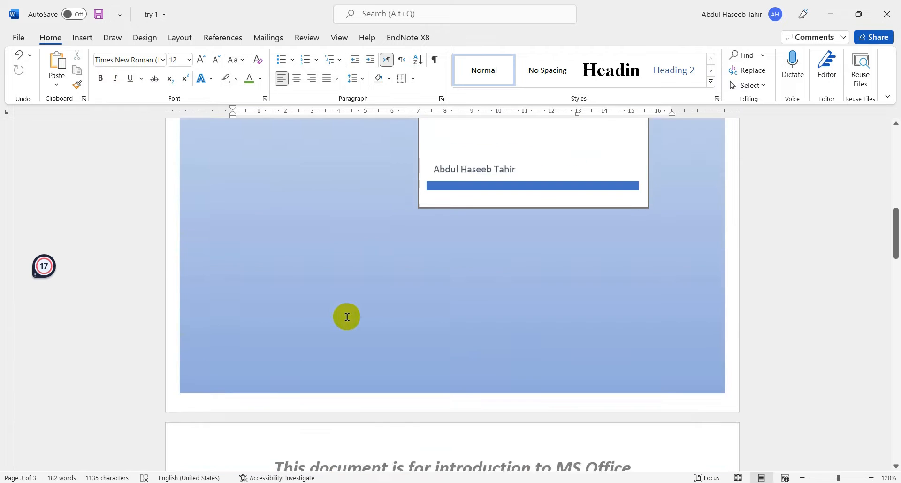
scroll(346, 317, down, 15)
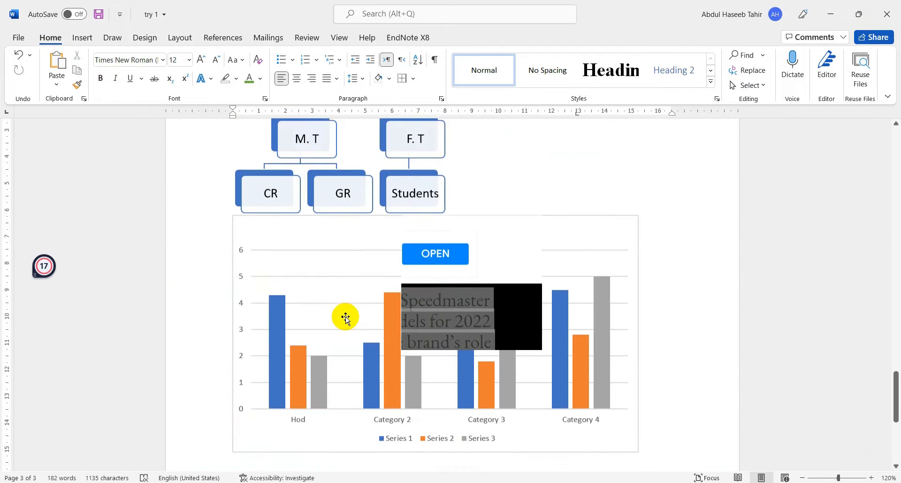
scroll(346, 318, up, 15)
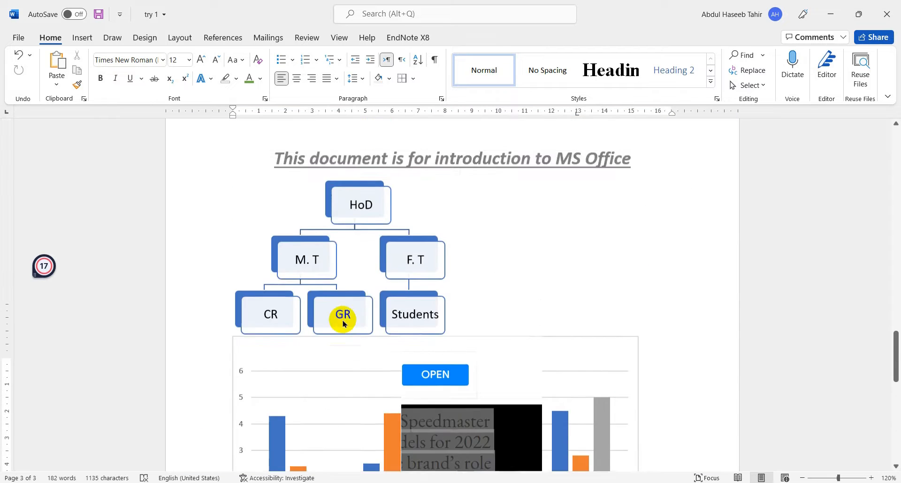
- Add blank lines below the chart until the document continues onto a fourth page, and check that page's header
scroll(348, 319, down, 8)
scroll(348, 319, down, 8)
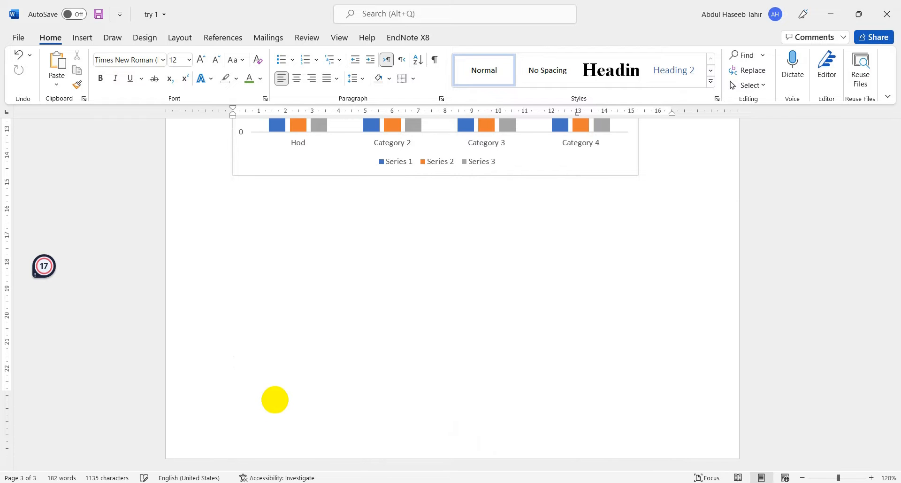
scroll(274, 399, down, 3)
scroll(338, 376, down, 2)
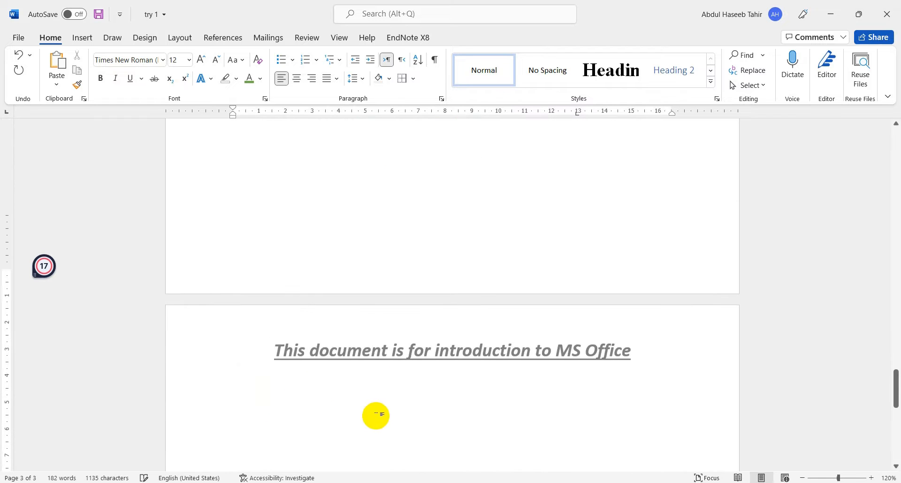
scroll(390, 389, down, 2)
scroll(409, 364, up, 3)
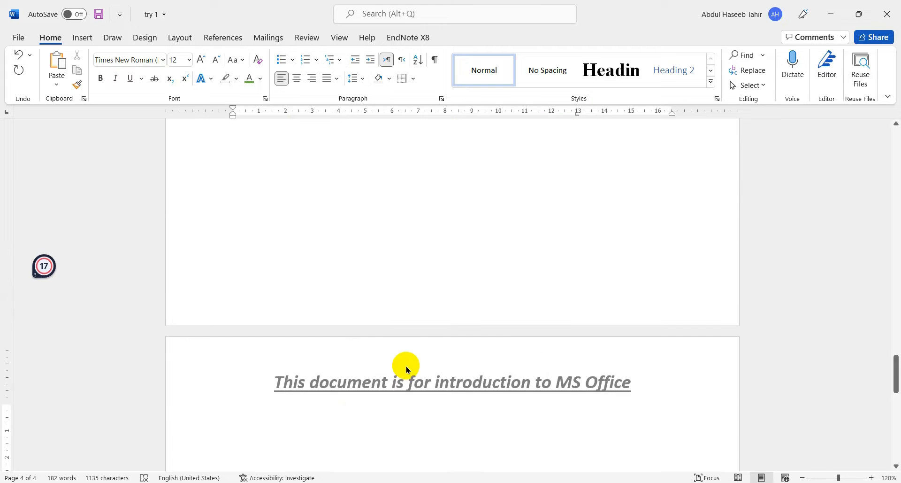
- Open the footer of page 3 and enter the filler text "Ldhdglhd glh lkhg sdhg"
double_click(432, 305)
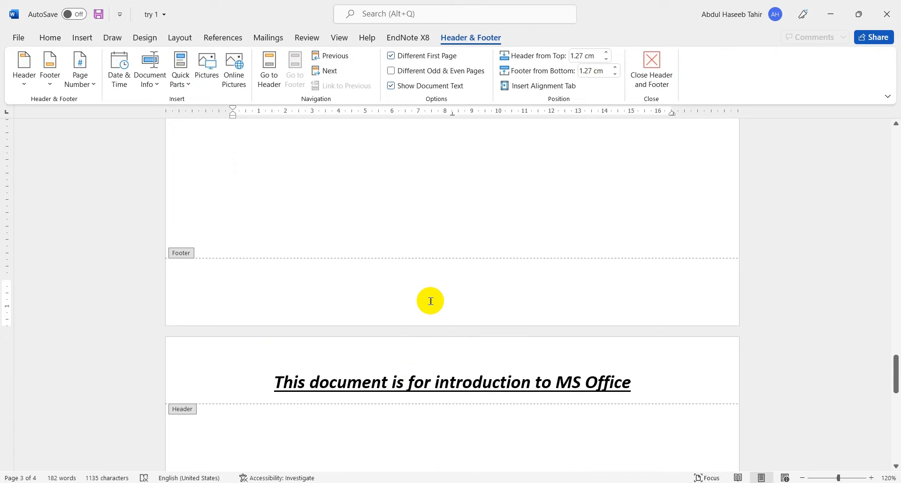
text(ldhdglhd glh )
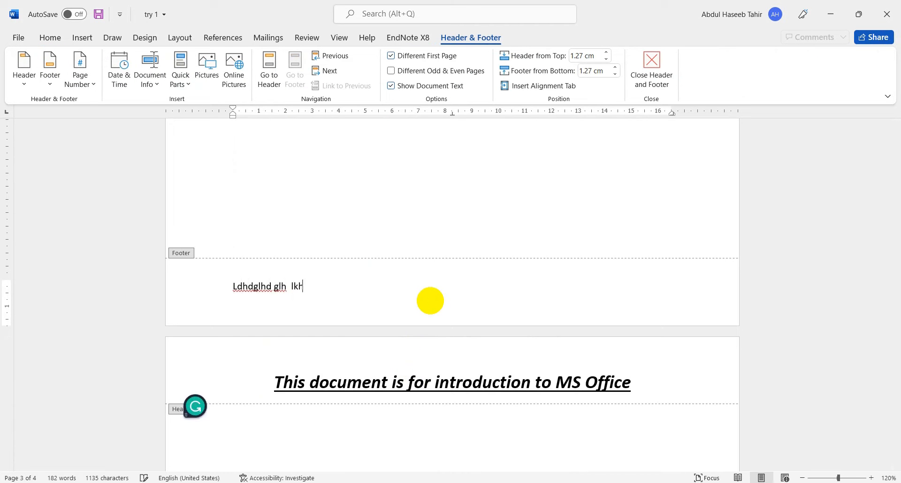
text( lkhg sdhg)
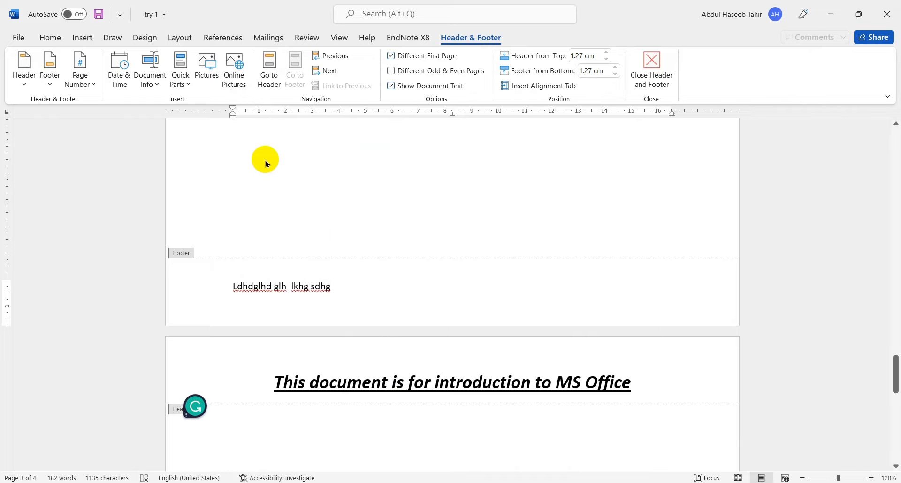
click(51, 38)
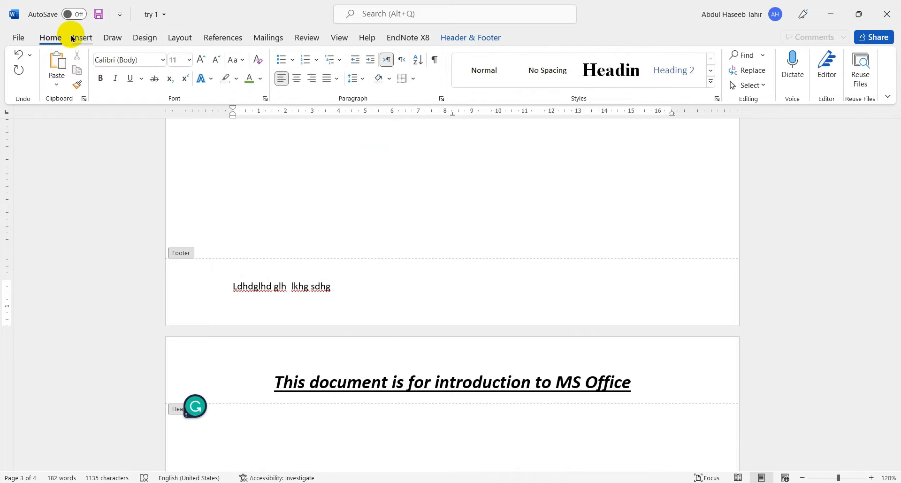
- Insert page numbers at the bottom of the page in the Bold Numbers 3 style (Page X of Y), and return to the document body
click(80, 38)
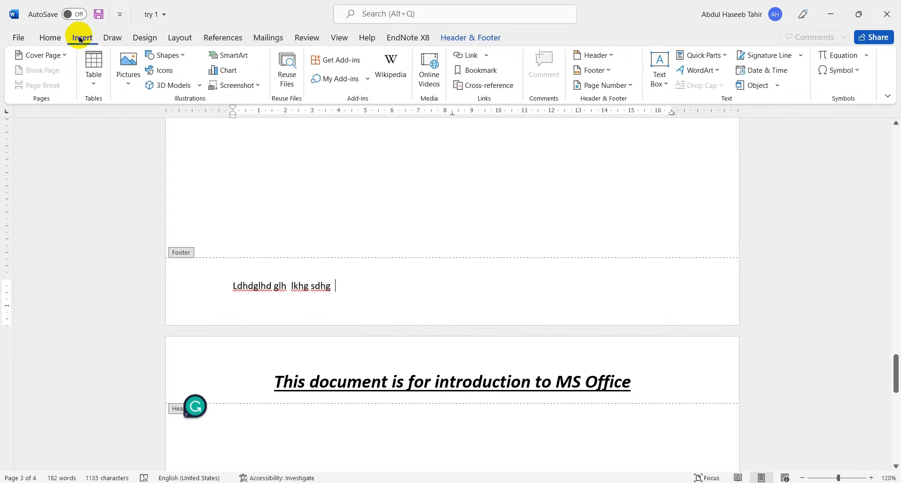
click(630, 86)
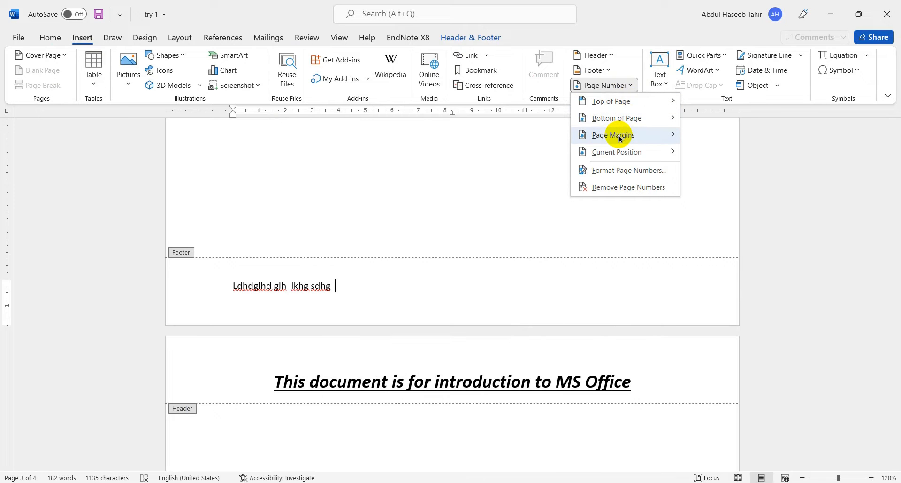
mouse_move(620, 118)
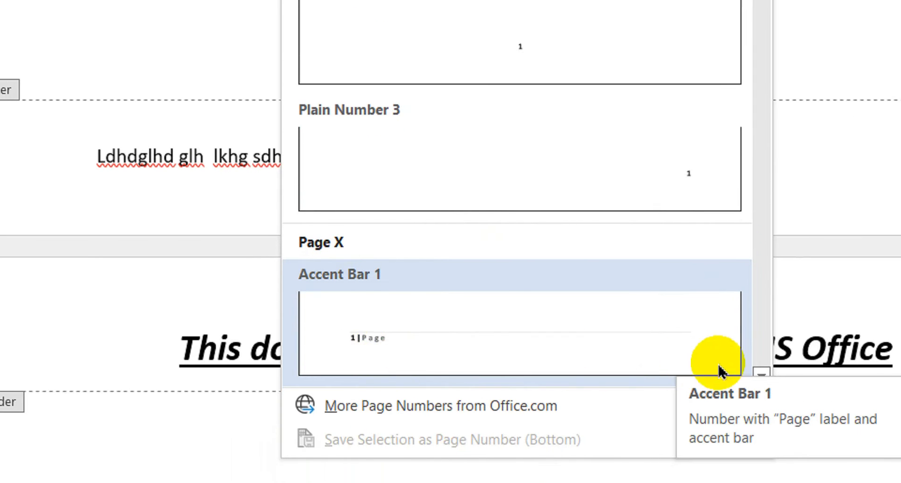
click(763, 373)
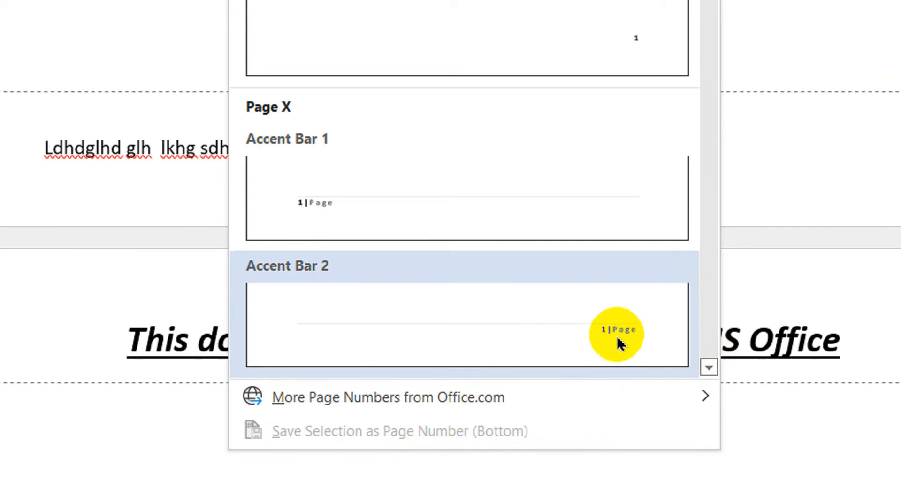
click(708, 367)
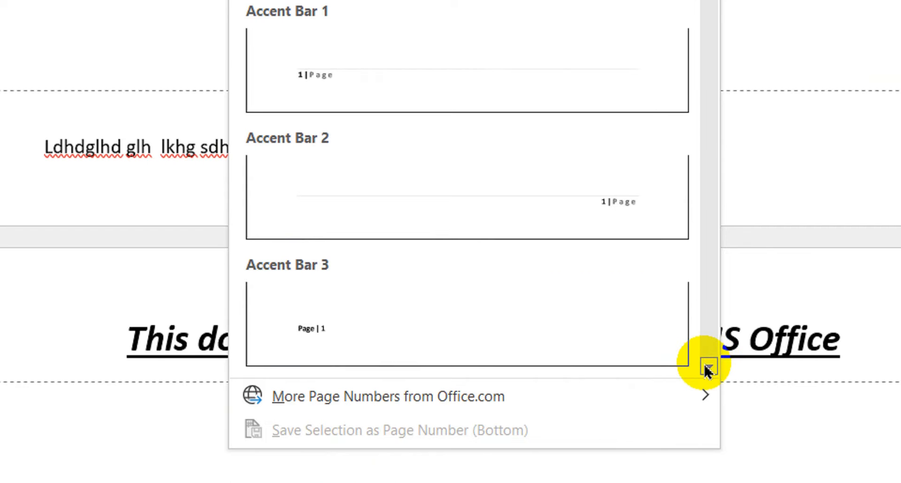
click(708, 367)
click(708, 368)
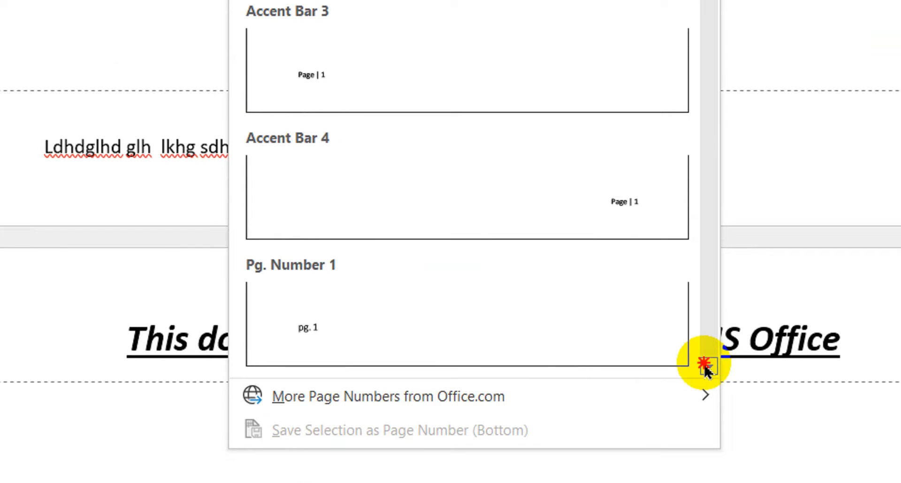
click(708, 368)
click(708, 367)
click(708, 367)
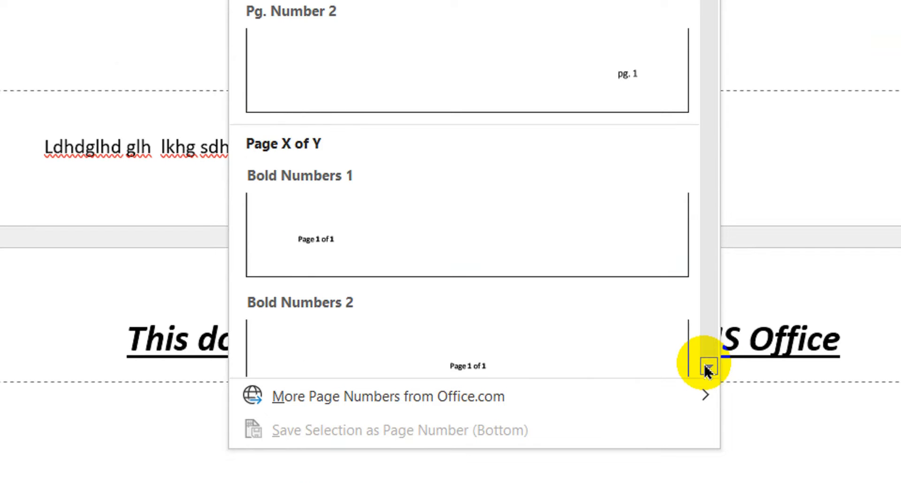
click(708, 367)
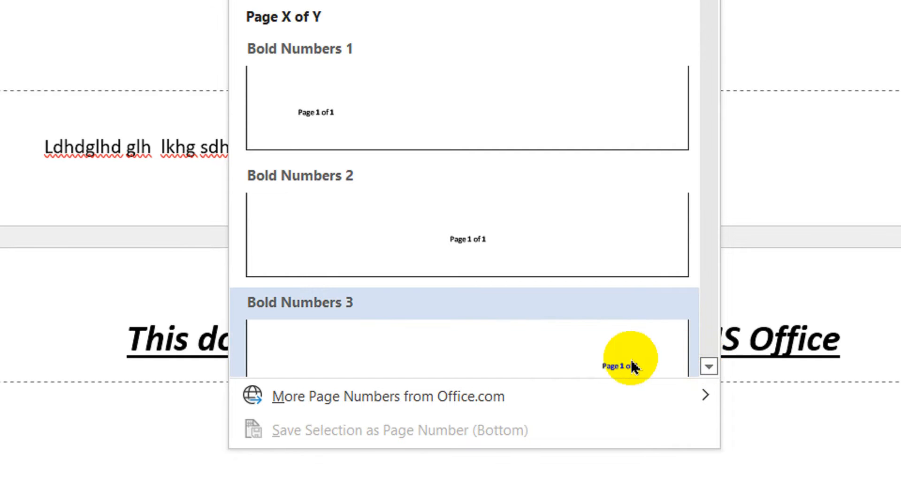
scroll(632, 362, down, 1)
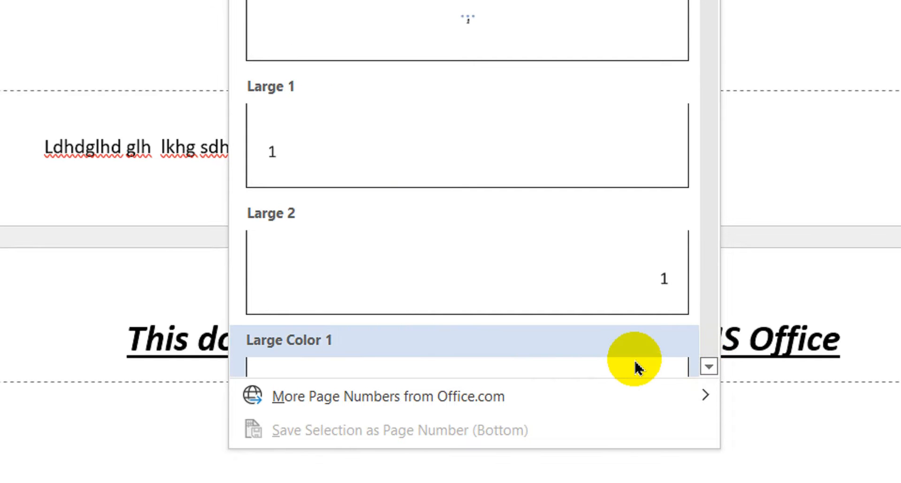
scroll(636, 361, up, 2)
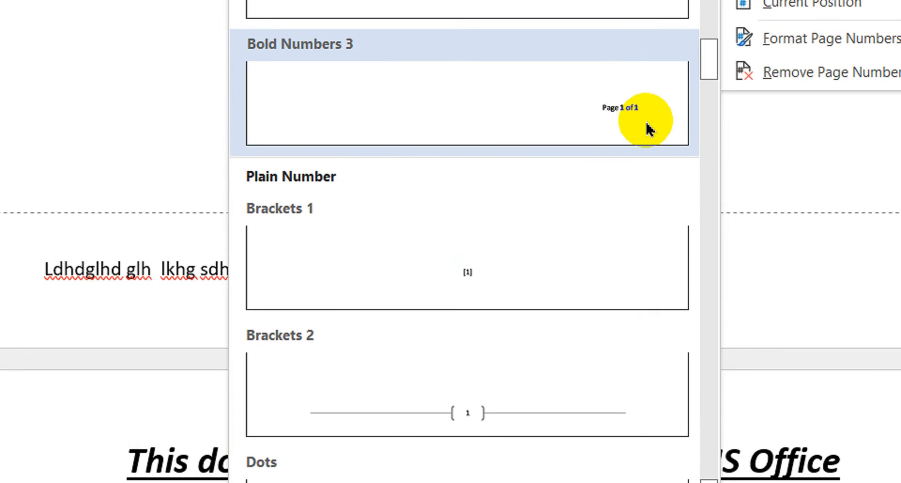
click(648, 128)
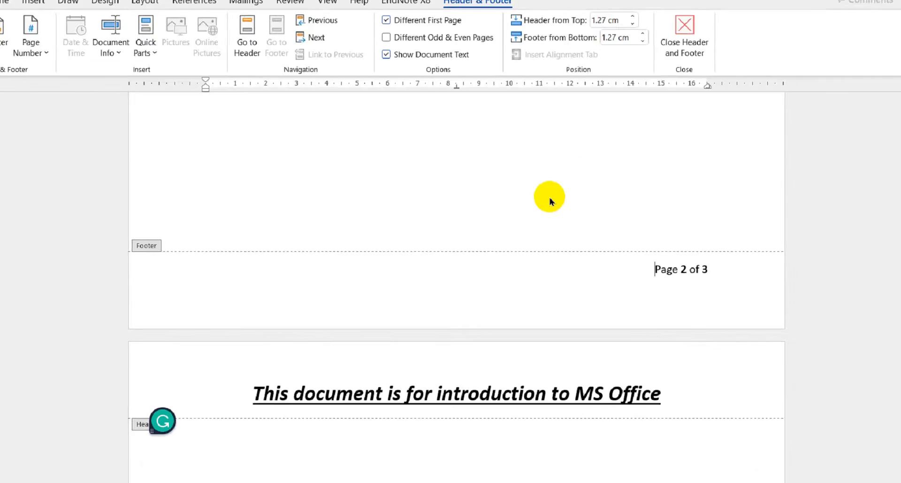
double_click(628, 208)
- Check the footer page numbers throughout the document, from the cover page to the final page
scroll(613, 256, down, 5)
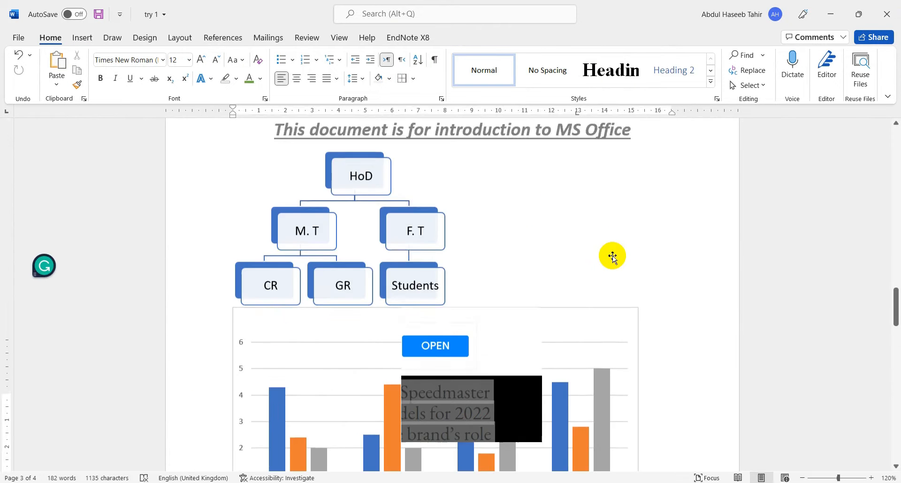
scroll(612, 256, up, 15)
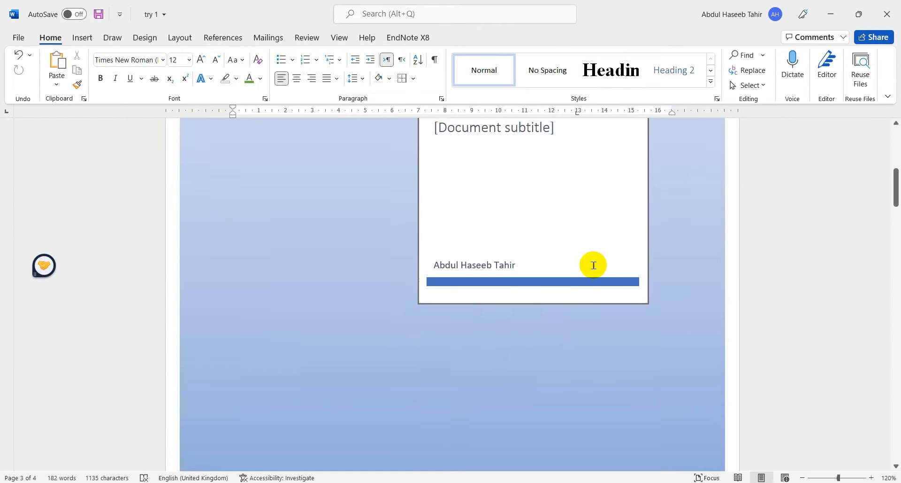
scroll(593, 265, down, 15)
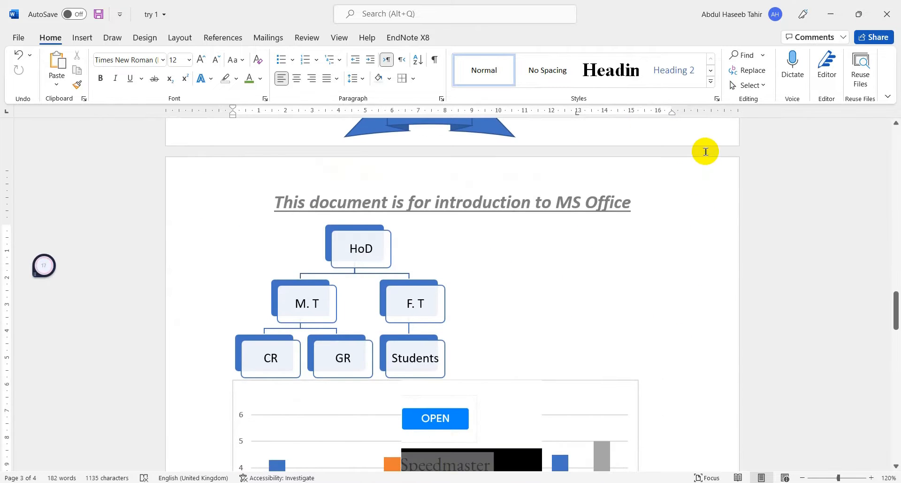
scroll(675, 214, up, 3)
scroll(650, 215, down, 8)
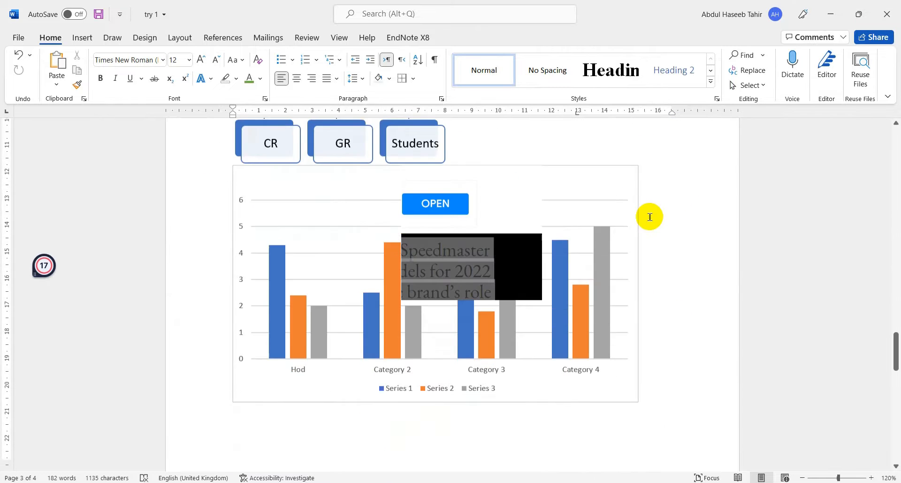
scroll(650, 217, down, 10)
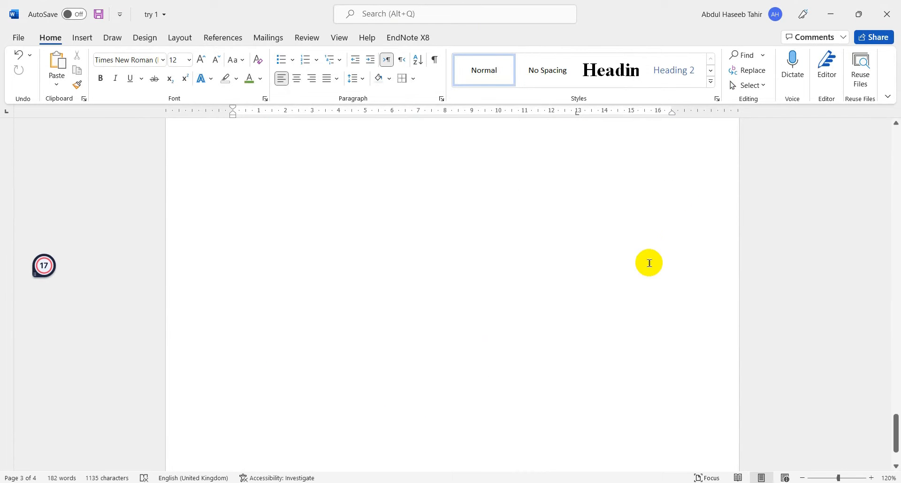
scroll(650, 262, down, 2)
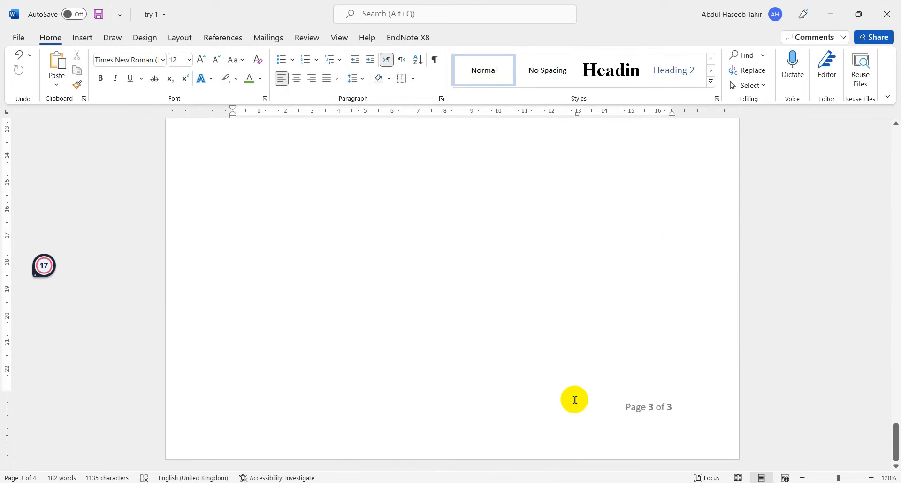
- Insert a page break to add another page to the document, and check its header and page number
key(Return)
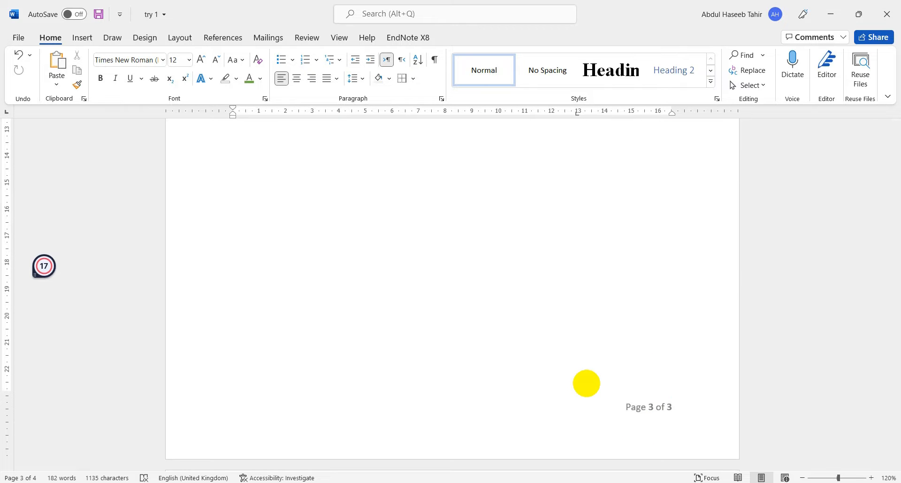
scroll(587, 385, down, 2)
scroll(469, 347, down, 1)
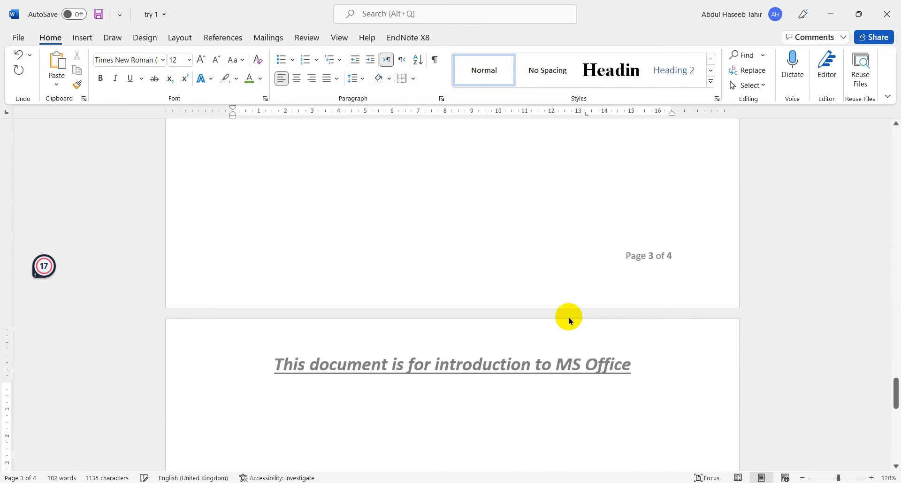
scroll(525, 345, down, 6)
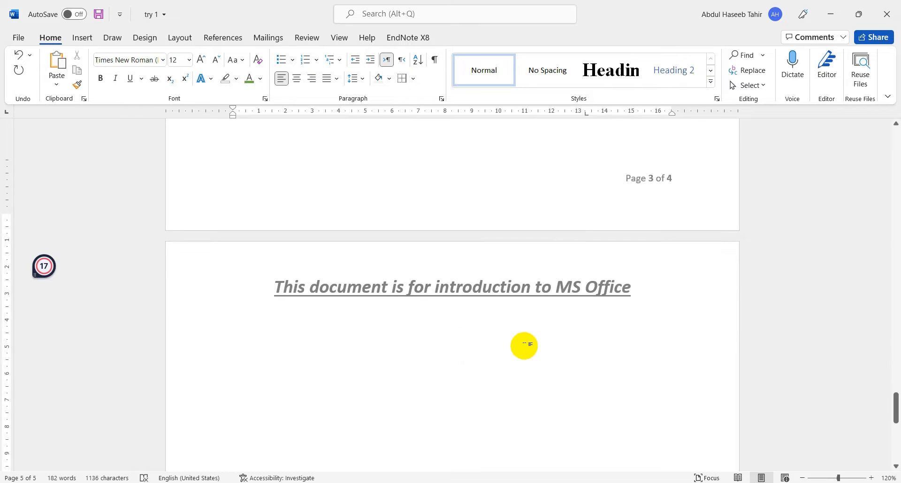
key(ctrl+Return)
scroll(477, 281, down, 2)
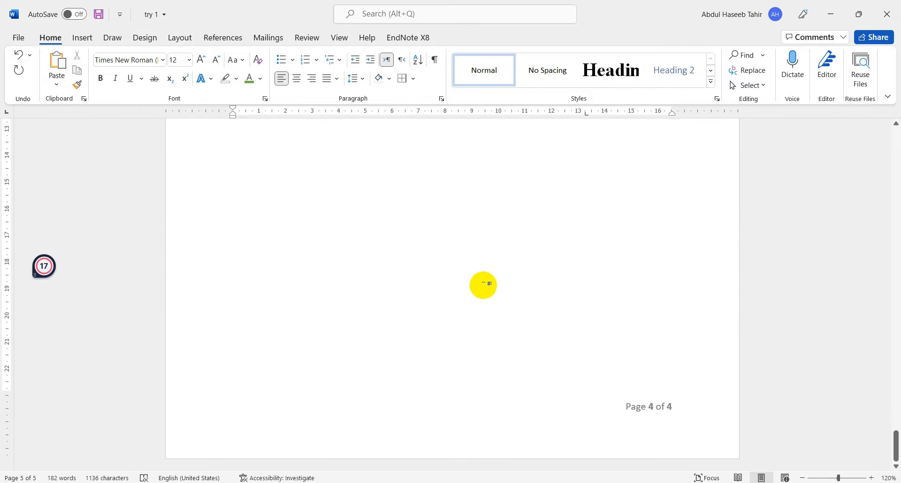
scroll(357, 263, up, 7)
scroll(351, 243, up, 20)
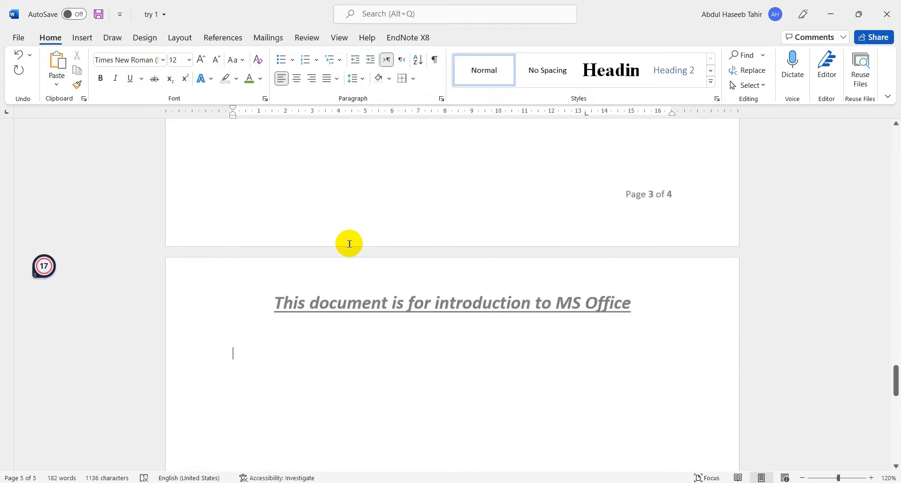
- Insert the summation symbol ∑ on the line below the chart, followed by the filler text "cdbdff ff"
scroll(277, 284, down, 10)
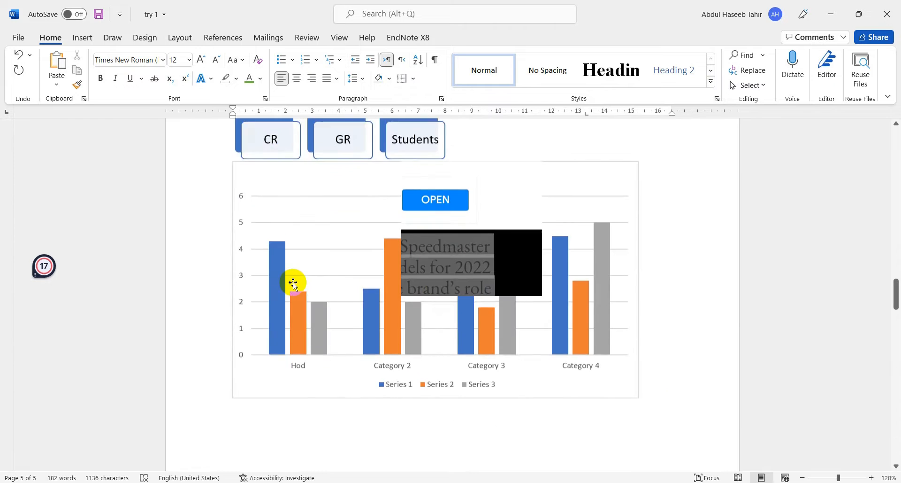
scroll(242, 218, up, 2)
click(258, 214)
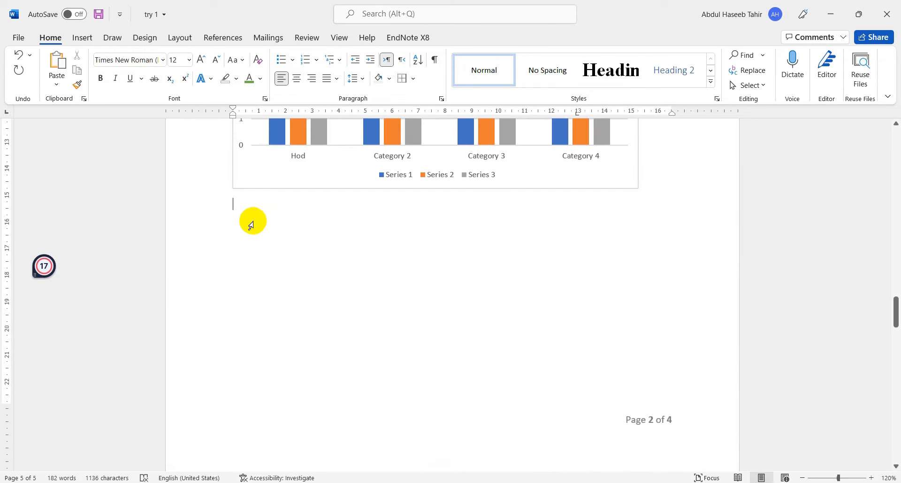
click(82, 35)
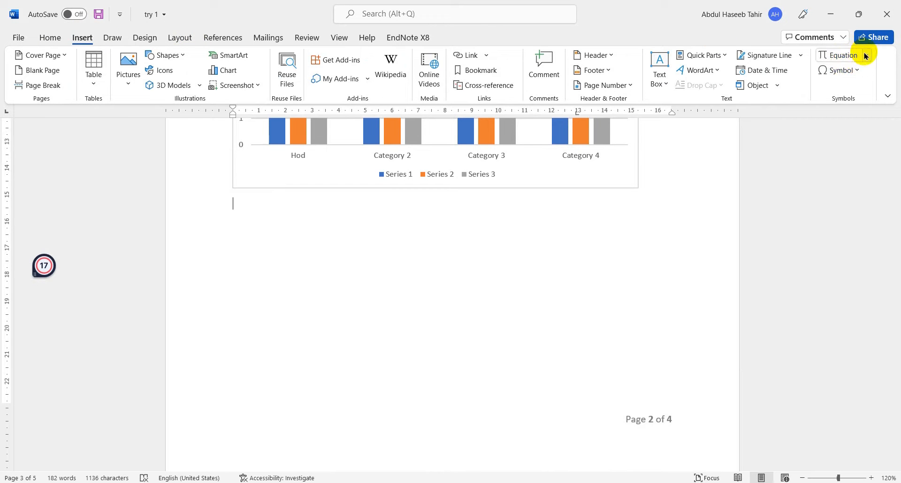
click(861, 74)
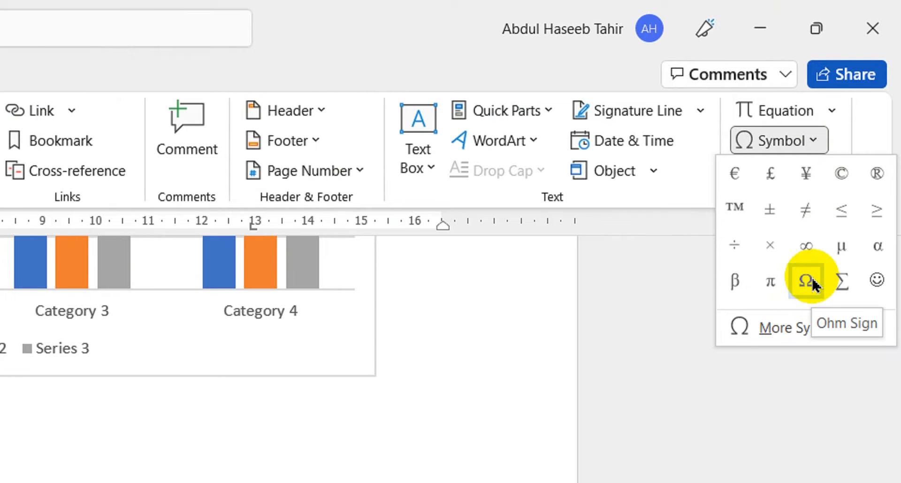
click(842, 280)
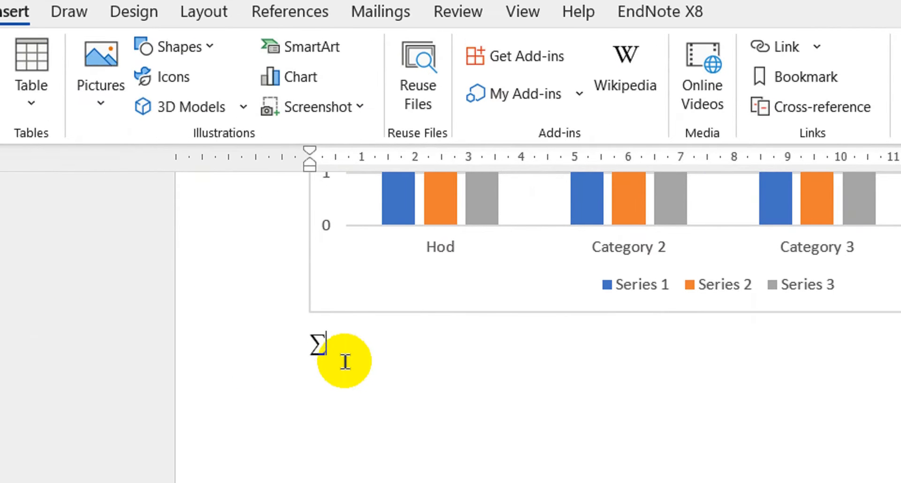
text(cdbd)
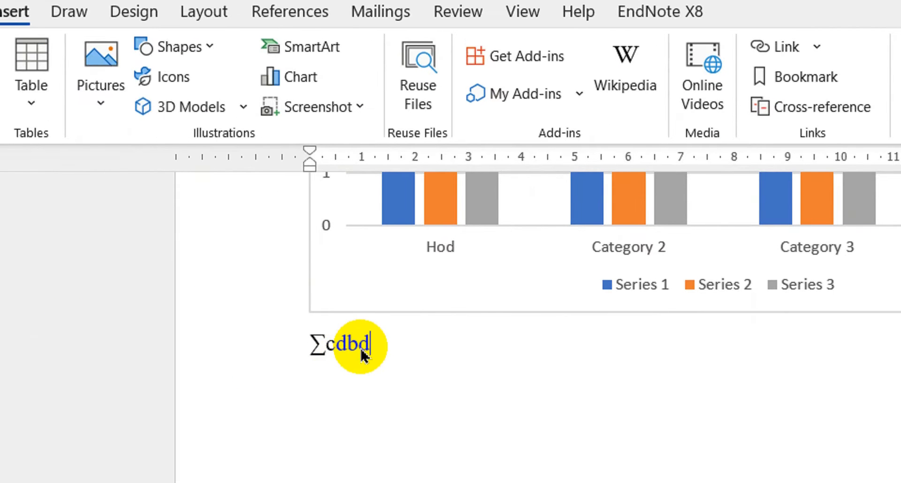
text(ff ff)
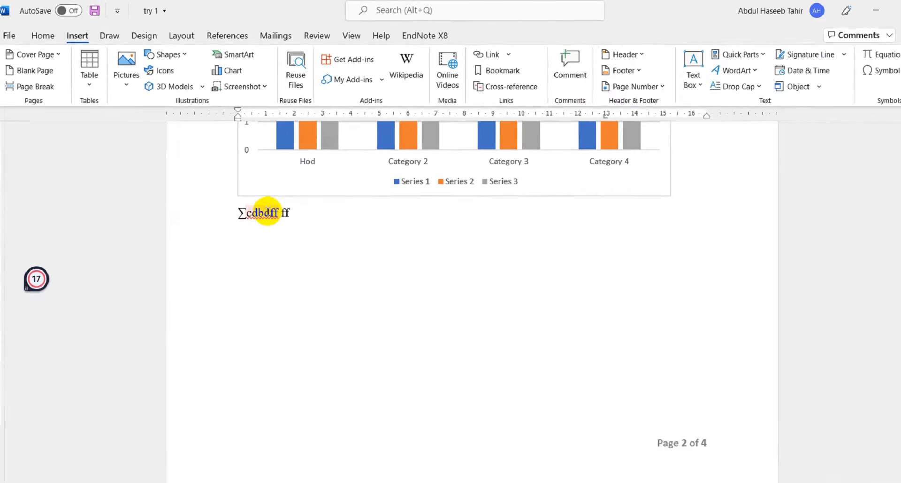
- Insert the built-in binomial theorem equation after the filler text, and move it onto its own line below
click(867, 56)
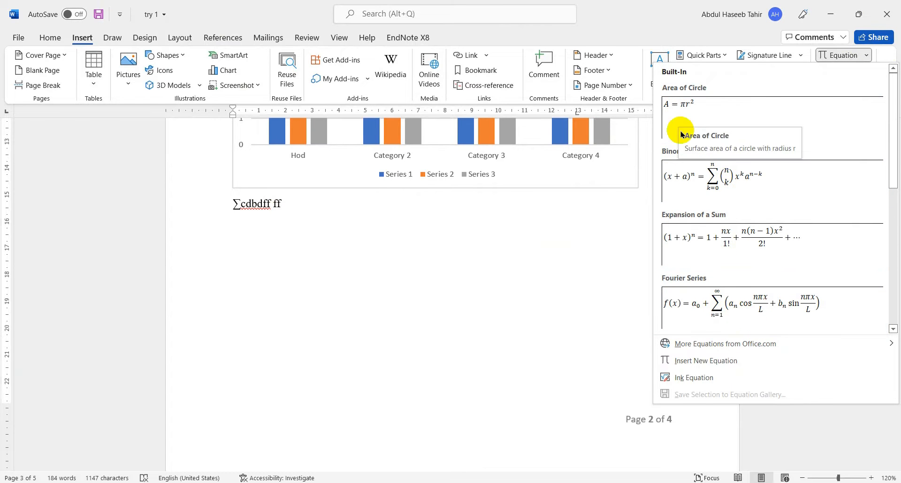
click(759, 187)
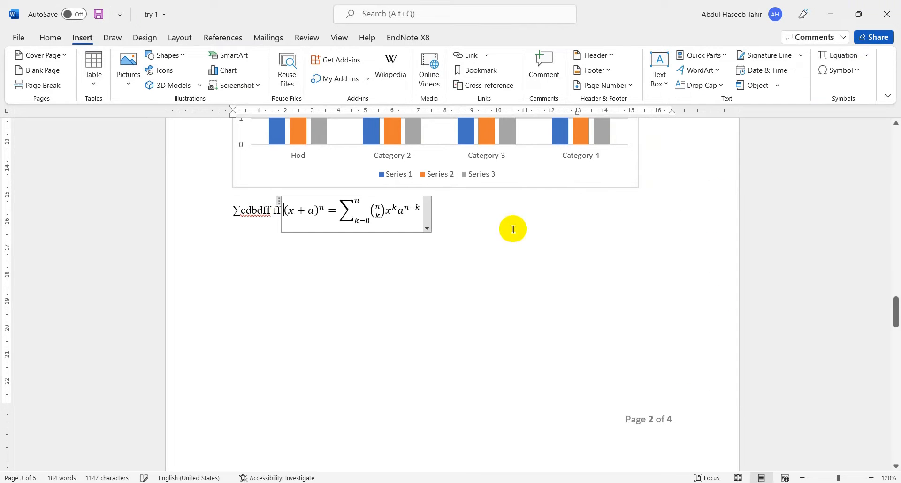
click(274, 204)
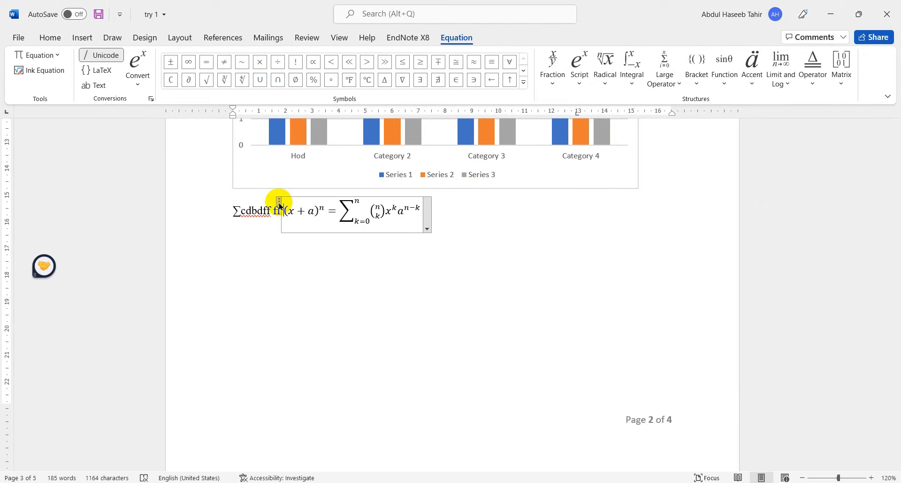
drag(280, 205, 354, 276)
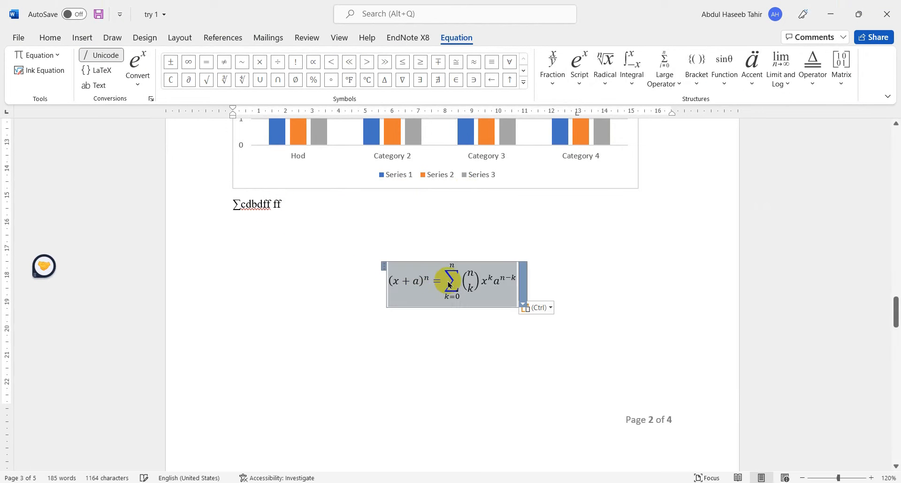
click(453, 307)
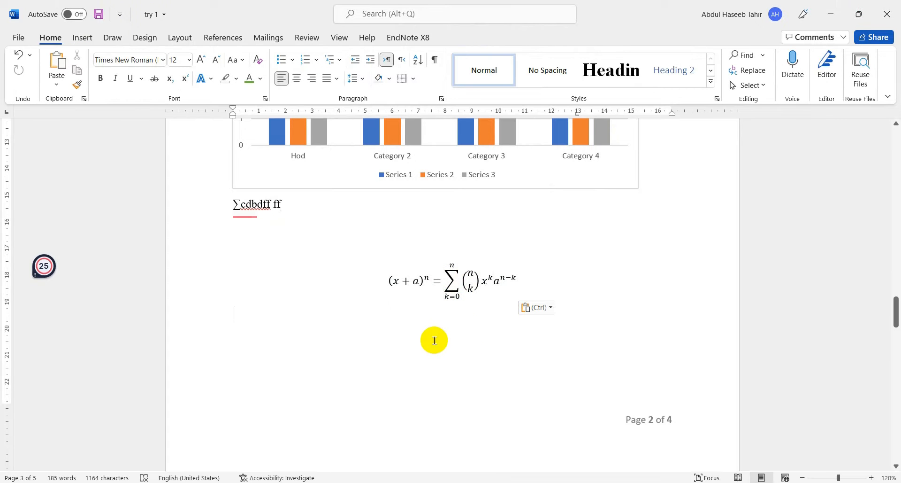
click(427, 279)
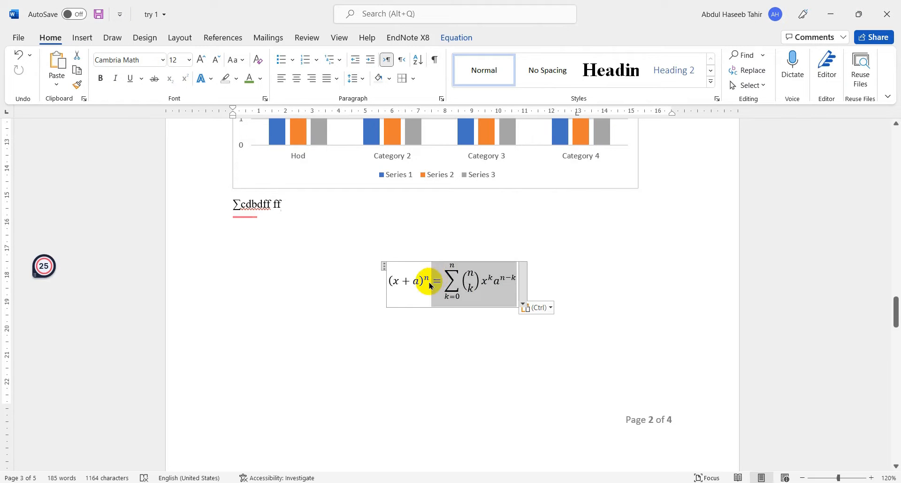
- Draw two freehand strokes with the black pen around and below the binomial equation
double_click(429, 285)
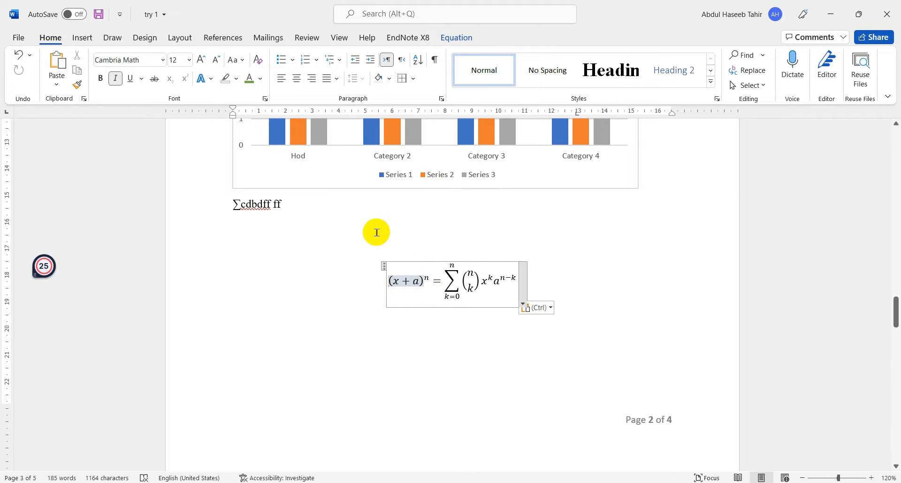
click(79, 37)
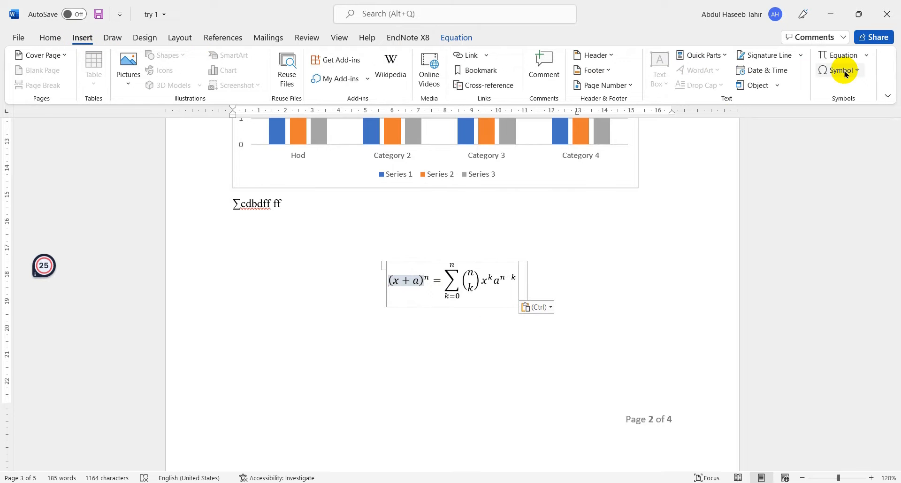
click(112, 38)
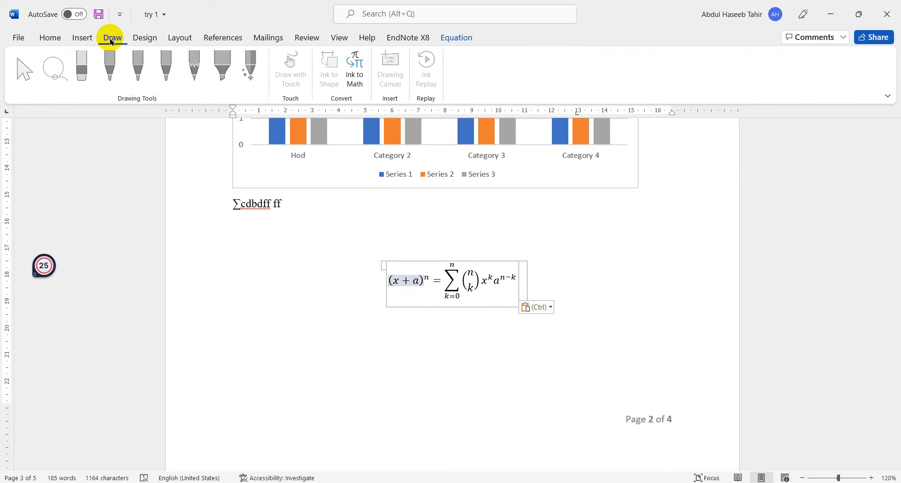
click(321, 287)
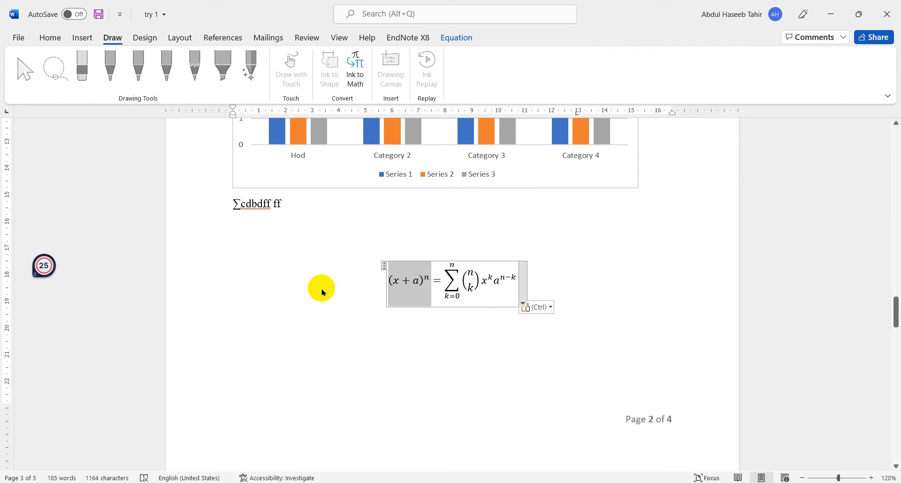
click(342, 312)
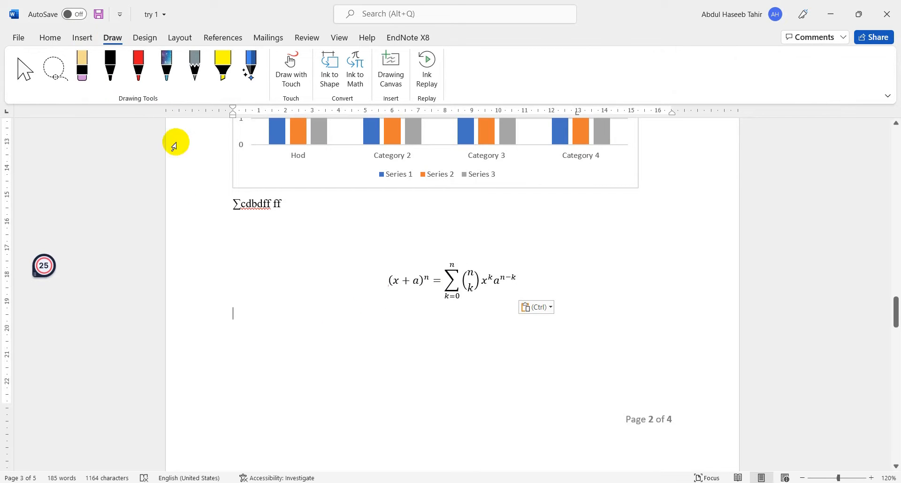
click(111, 66)
mouse_move(252, 317)
mouse_down()
mouse_move(411, 381)
mouse_move(292, 358)
mouse_move(382, 277)
mouse_move(363, 314)
mouse_up()
mouse_move(440, 322)
mouse_down()
mouse_move(423, 362)
mouse_move(574, 348)
mouse_move(563, 354)
mouse_up()
- Draw freehand yellow highlighter strokes over the summation text line, the equation and the area below it
click(234, 75)
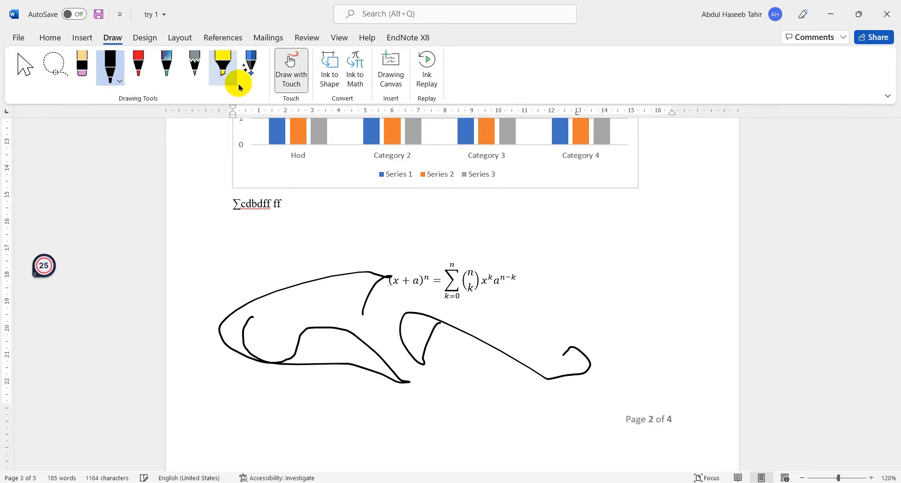
mouse_move(500, 326)
mouse_down()
mouse_move(624, 292)
mouse_move(581, 364)
mouse_move(312, 372)
mouse_move(456, 363)
mouse_up()
mouse_move(365, 276)
mouse_down()
mouse_move(549, 275)
mouse_move(315, 278)
mouse_up()
drag(224, 207, 323, 217)
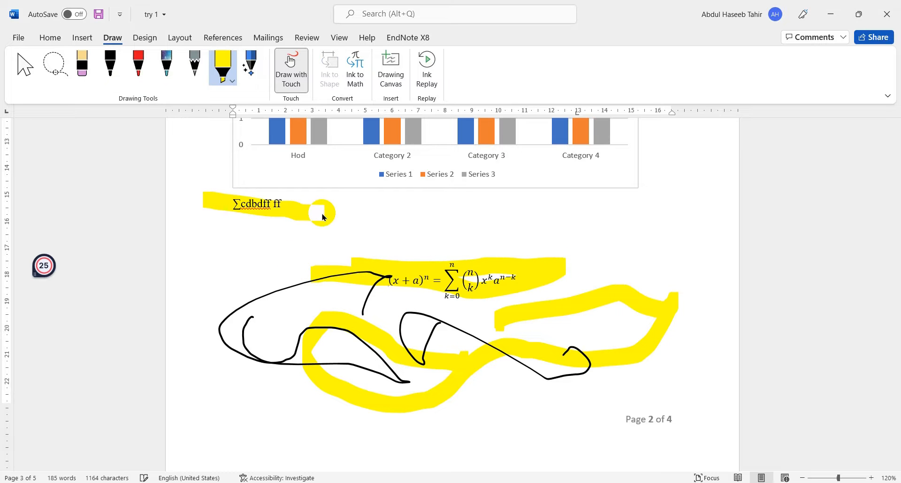
- Try to select the ink strokes around the equation with the Lasso and the Select tool
click(54, 65)
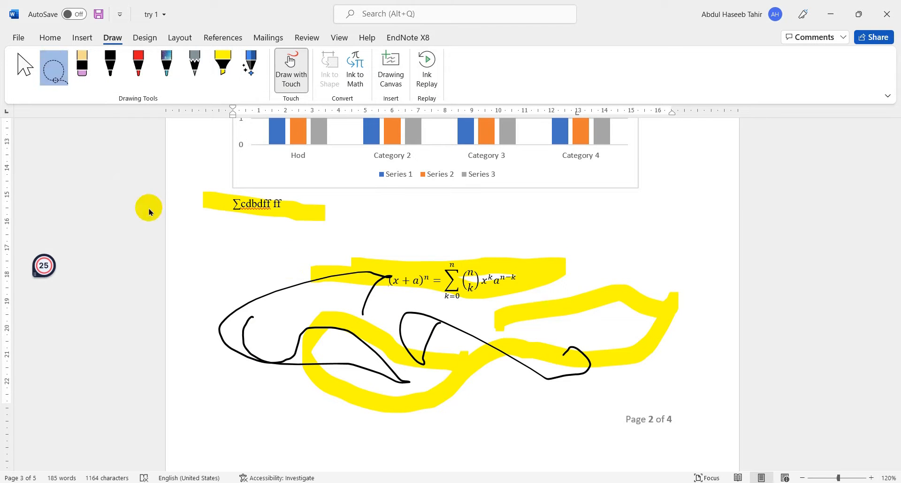
mouse_move(235, 264)
mouse_down()
mouse_move(202, 286)
mouse_move(360, 239)
mouse_move(597, 234)
mouse_move(660, 261)
mouse_move(511, 245)
mouse_up()
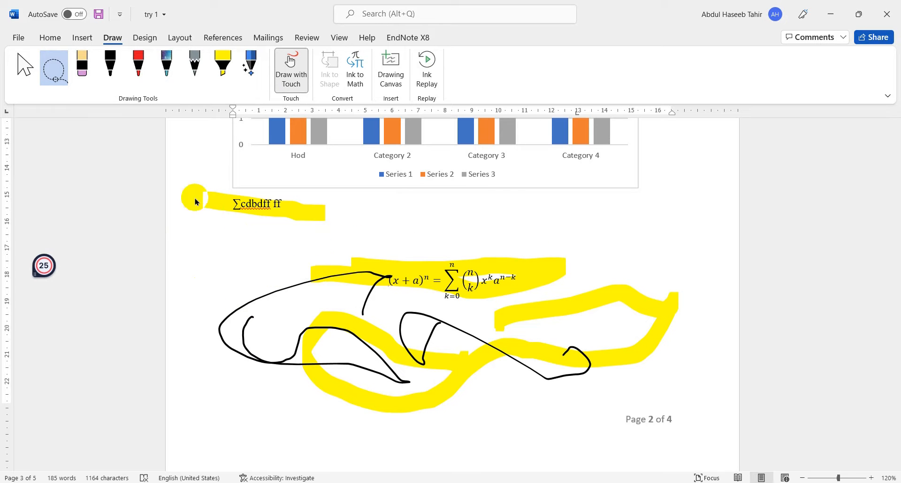
click(25, 70)
drag(232, 256, 546, 212)
drag(225, 368, 319, 415)
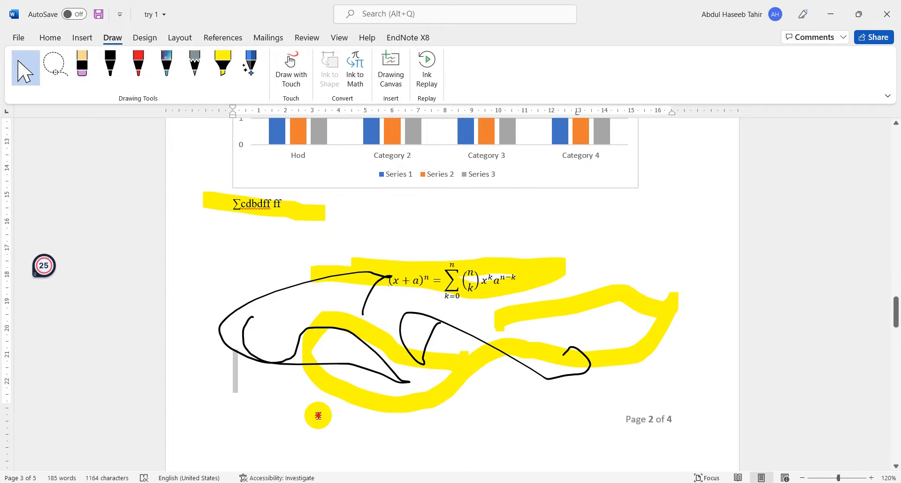
- Scribble black pen strokes over the equation and page footer area, and return to text selection on the following page
click(121, 71)
mouse_move(274, 306)
mouse_down()
mouse_move(252, 316)
mouse_move(316, 420)
mouse_move(617, 332)
mouse_move(670, 362)
mouse_move(646, 418)
mouse_move(659, 444)
mouse_move(596, 368)
mouse_move(664, 412)
mouse_move(647, 426)
mouse_up()
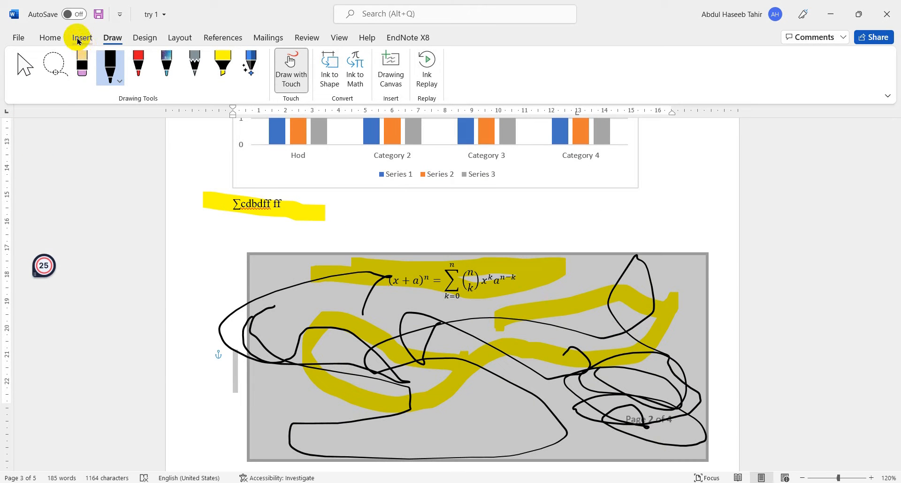
click(140, 38)
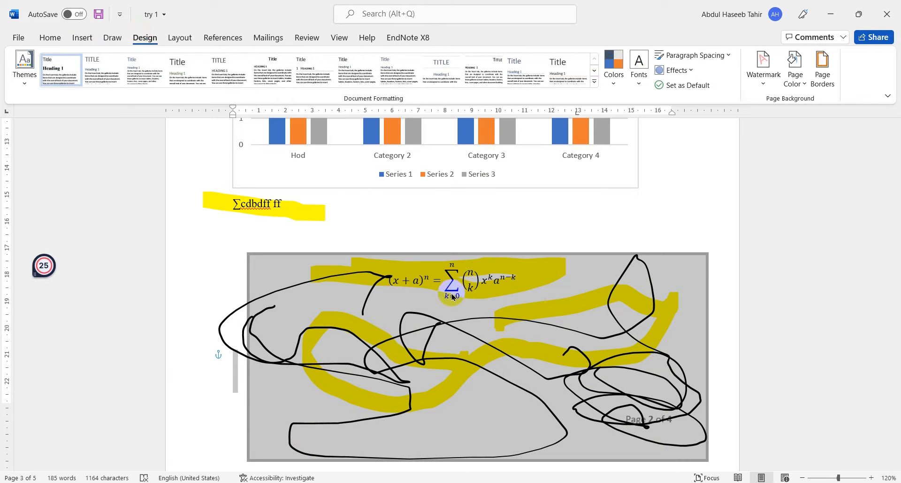
scroll(452, 296, down, 5)
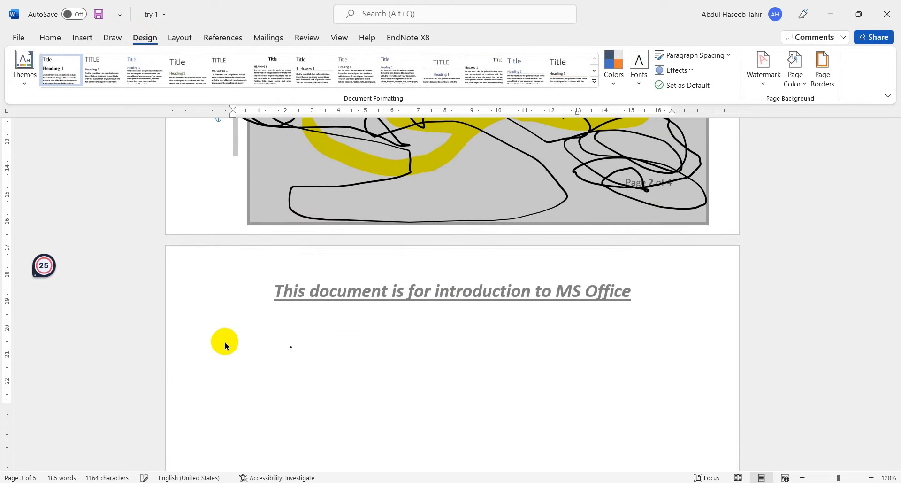
click(225, 342)
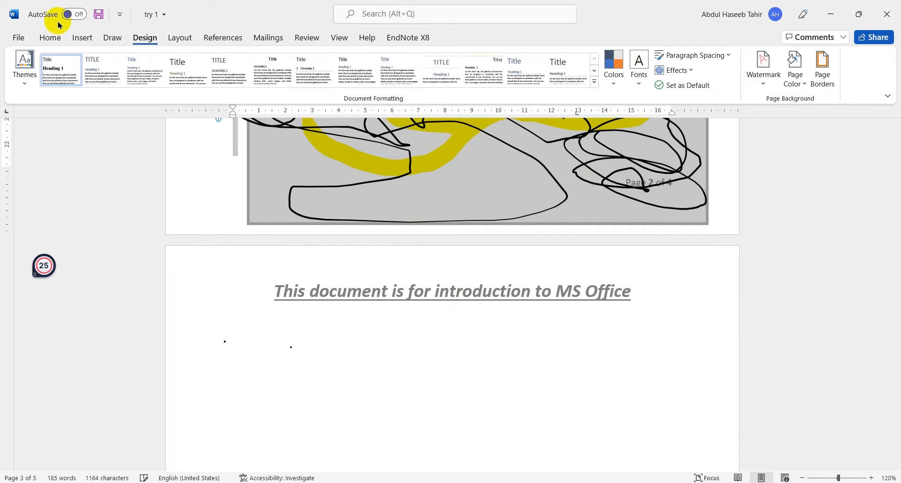
click(113, 38)
click(21, 69)
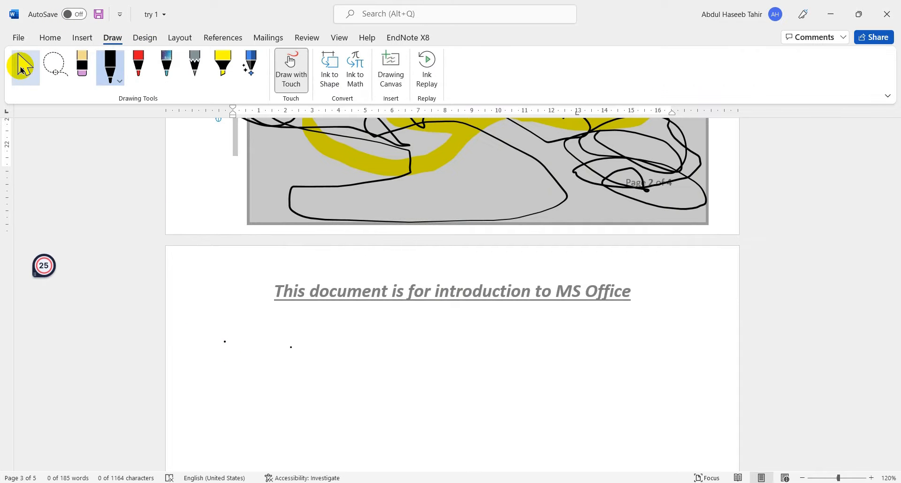
click(209, 343)
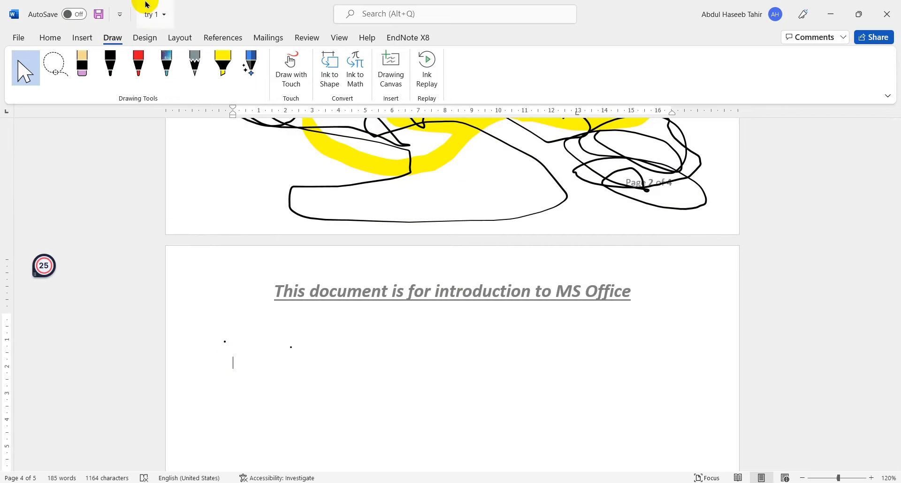
- Dismiss the low-battery notice and apply the document style set with the right-aligned black title
click(149, 40)
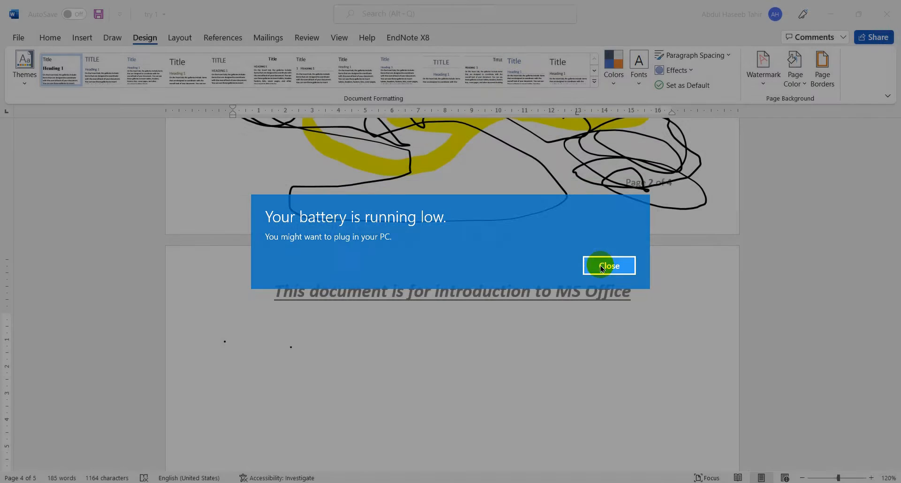
click(604, 264)
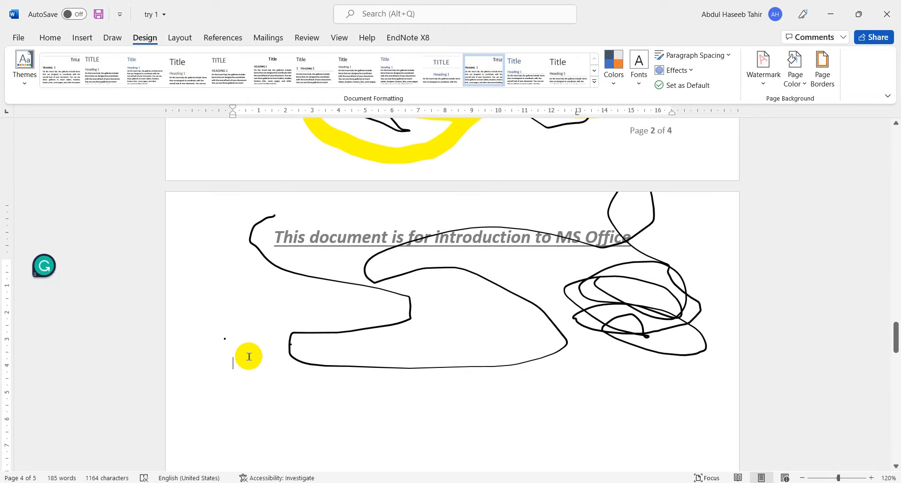
double_click(249, 356)
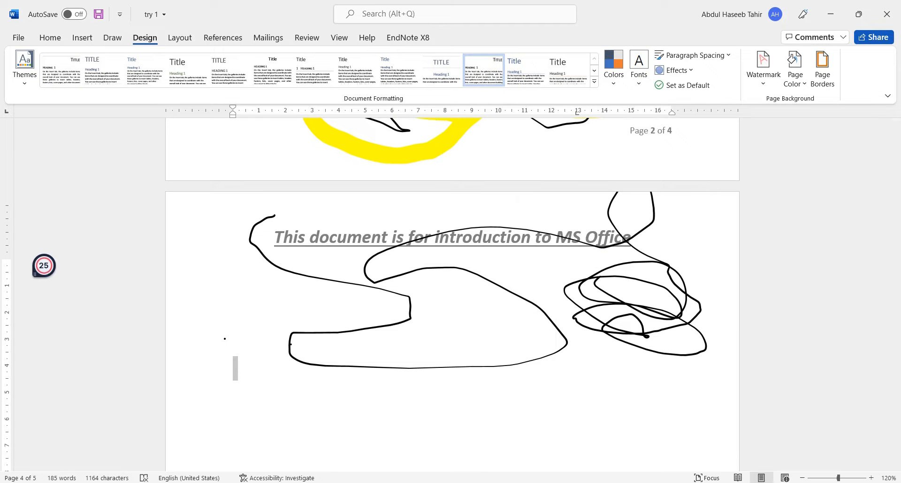
click(388, 403)
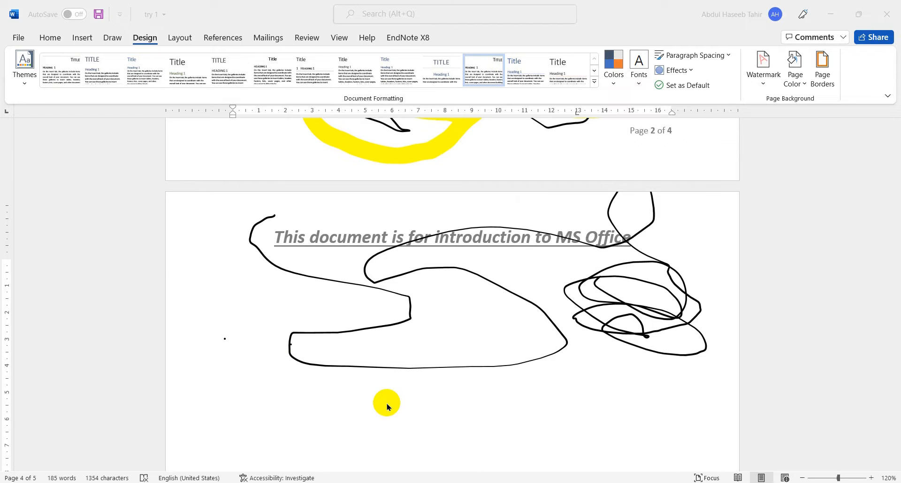
- Select the body text from the first line through "moonwatch" and try other document style sets, ending with the blue left-aligned title near the end of the gallery
scroll(388, 406, up, 15)
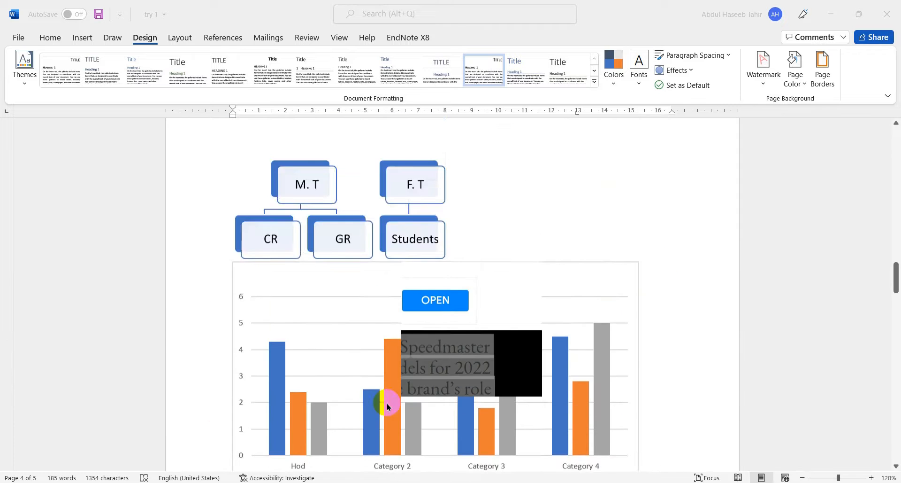
scroll(388, 406, up, 15)
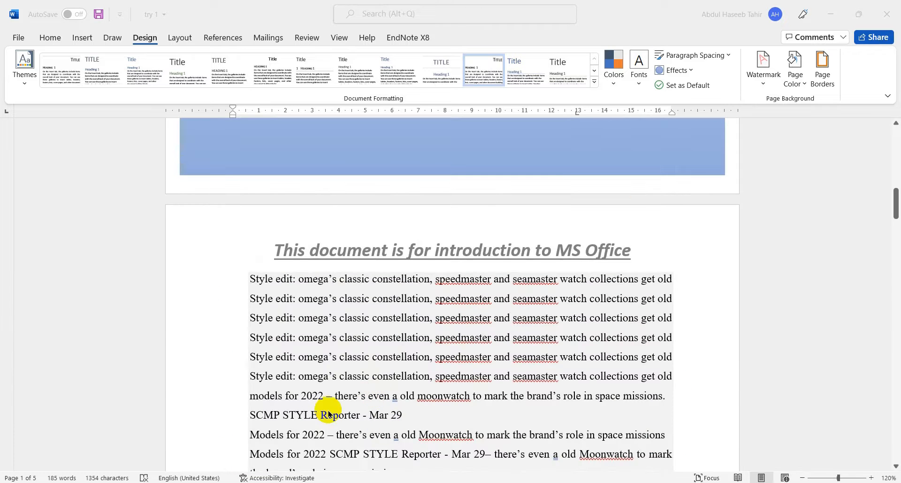
drag(238, 279, 472, 404)
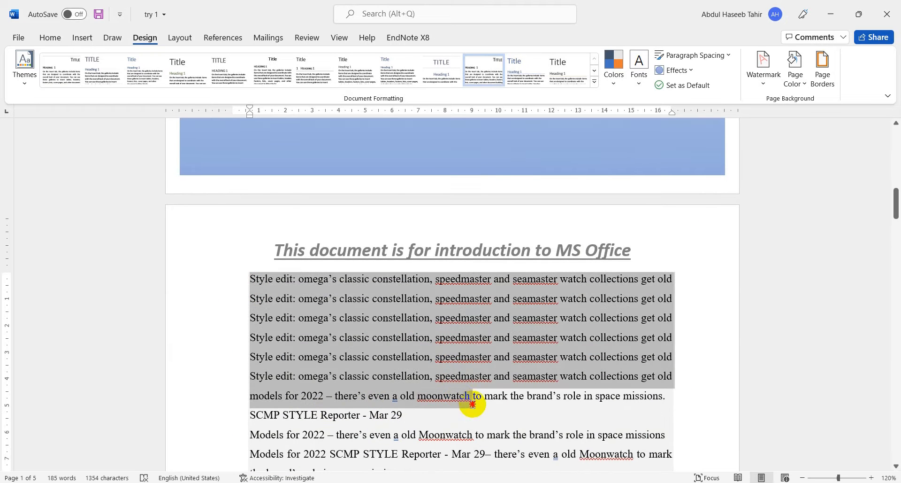
click(104, 83)
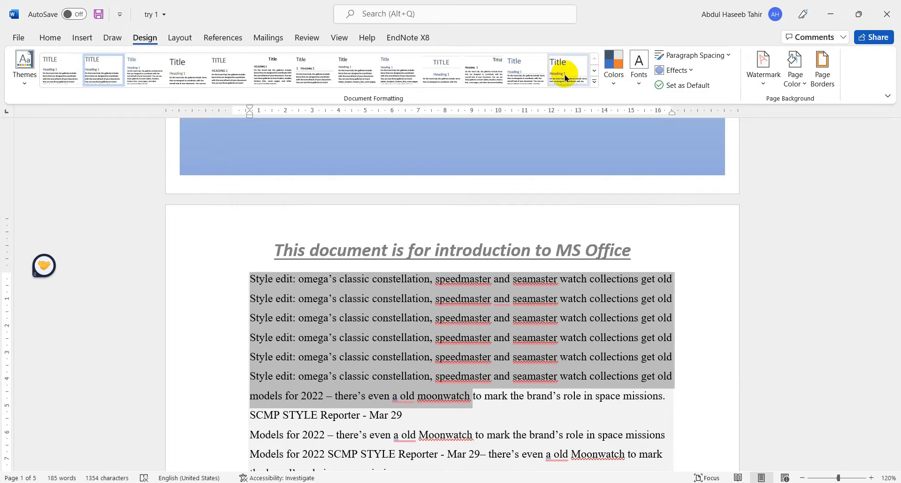
click(536, 67)
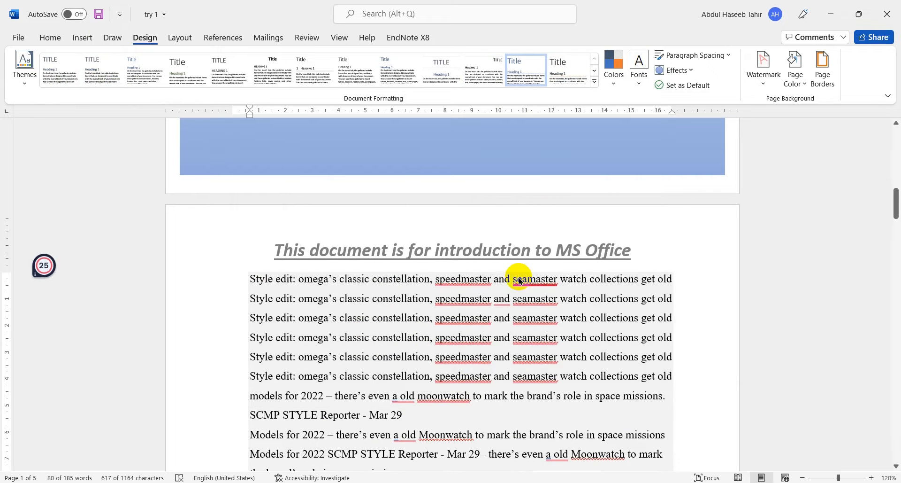
- Look over the pages' text, table, shapes, organisation chart and column chart, zooming the document out to 80%
scroll(347, 376, down, 7)
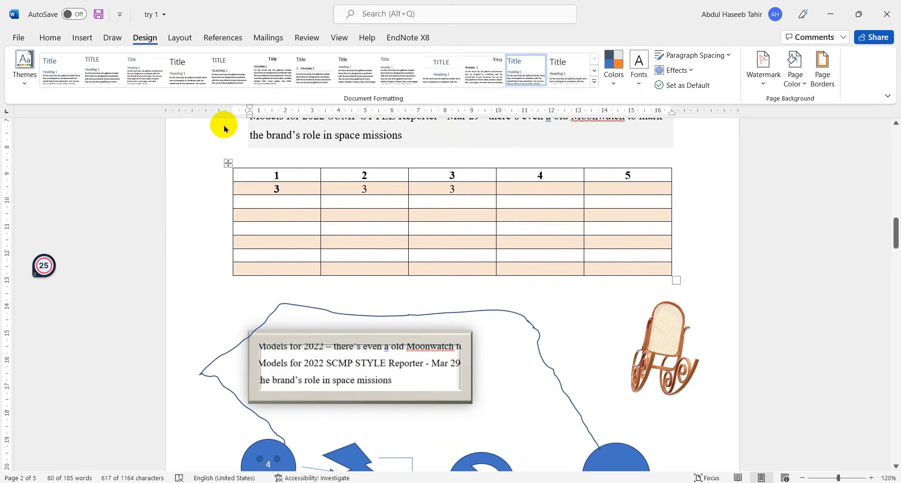
click(180, 38)
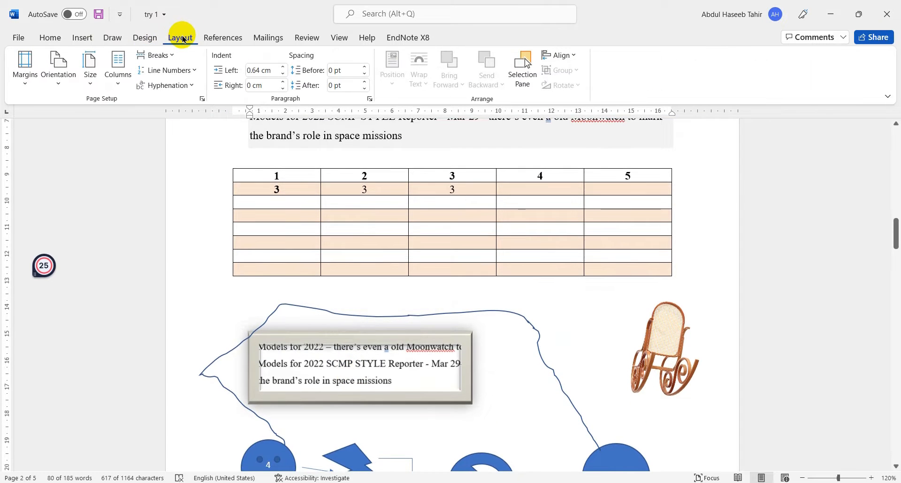
scroll(403, 258, down, 10)
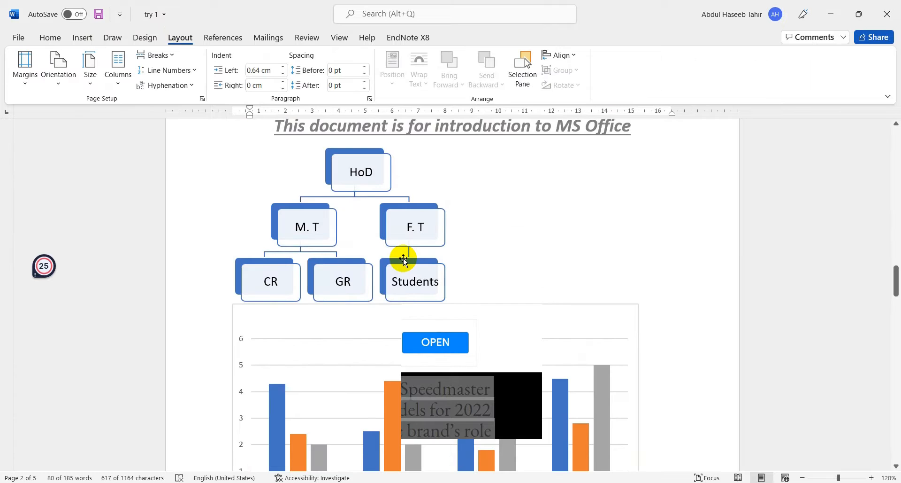
scroll(404, 260, up, 18)
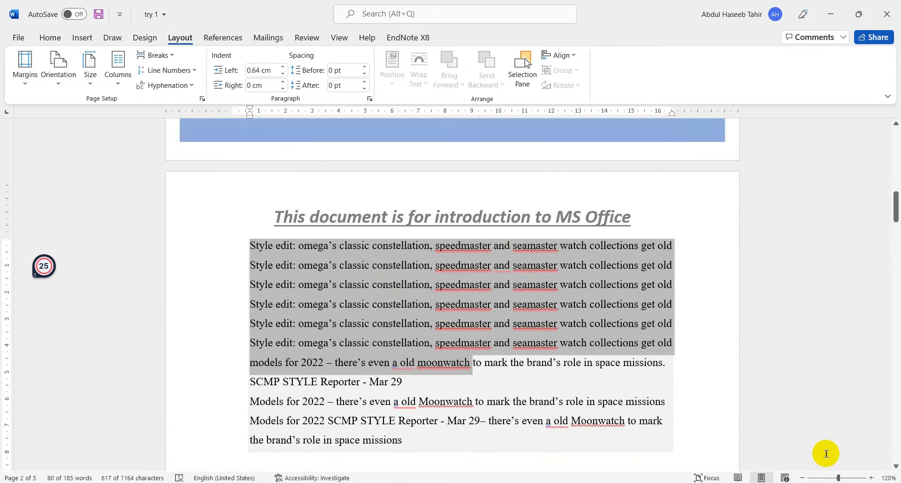
click(803, 478)
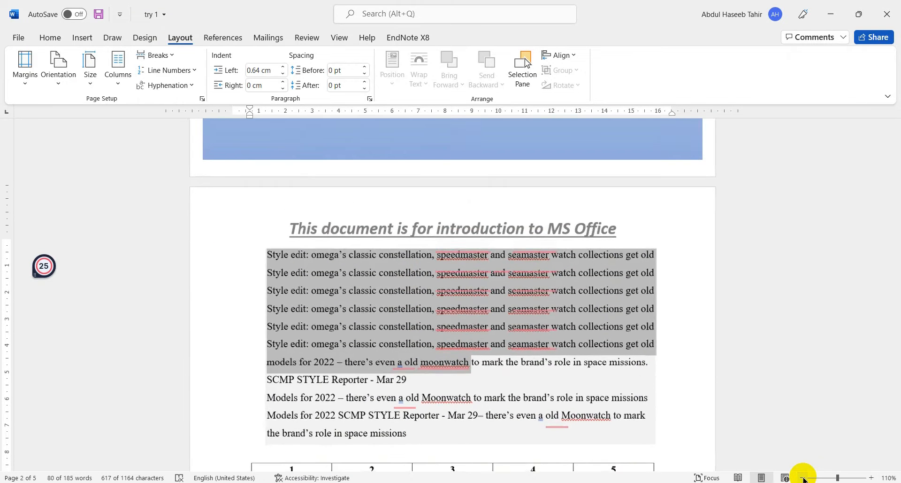
click(804, 478)
click(803, 478)
click(803, 478)
scroll(579, 317, down, 6)
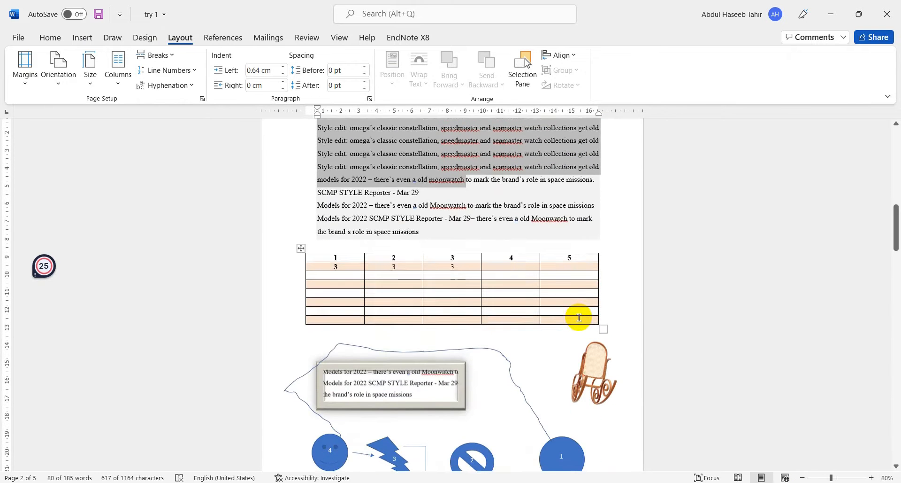
scroll(579, 318, up, 4)
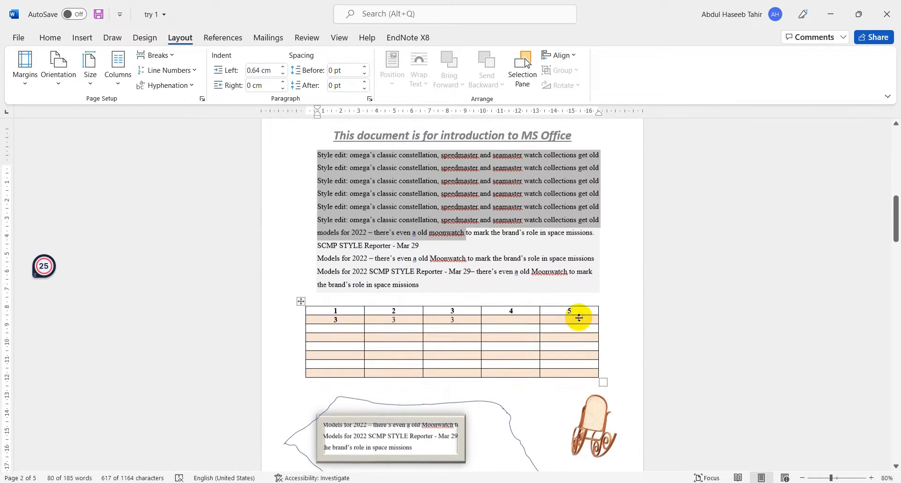
scroll(579, 317, down, 1)
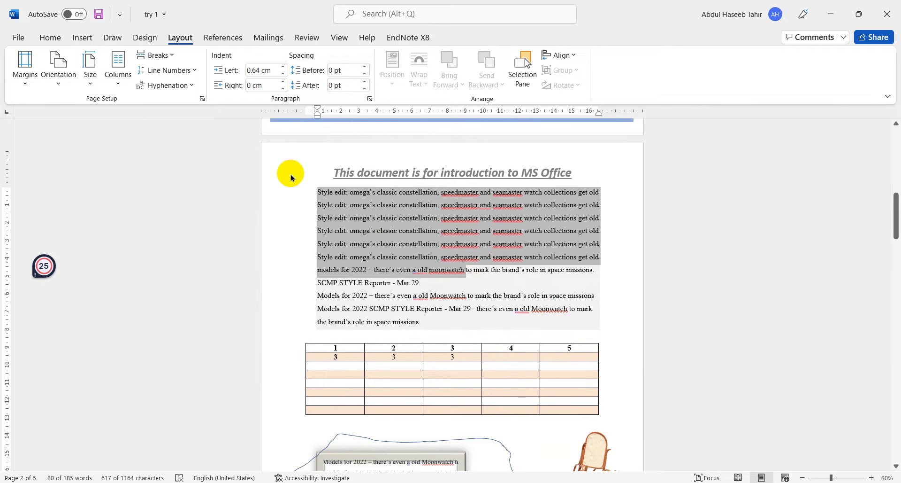
- View the available page margin presets and set the document zoom to 100%
click(29, 87)
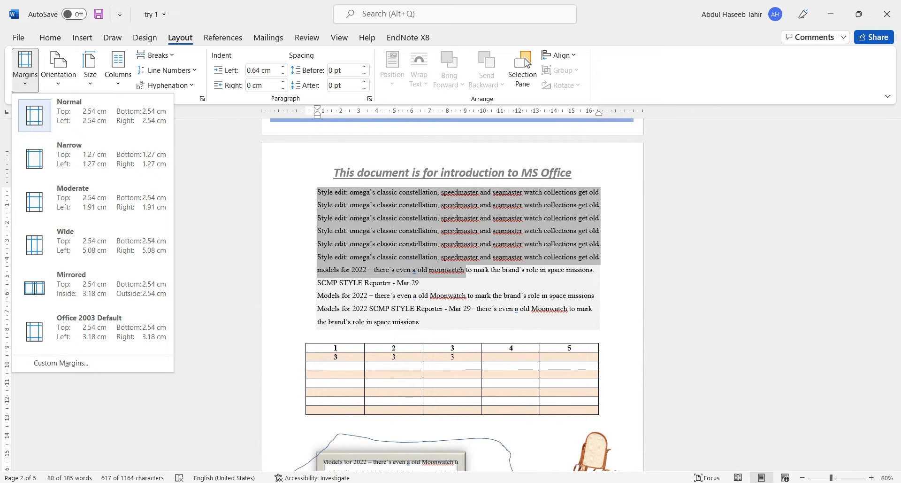
click(872, 477)
click(871, 478)
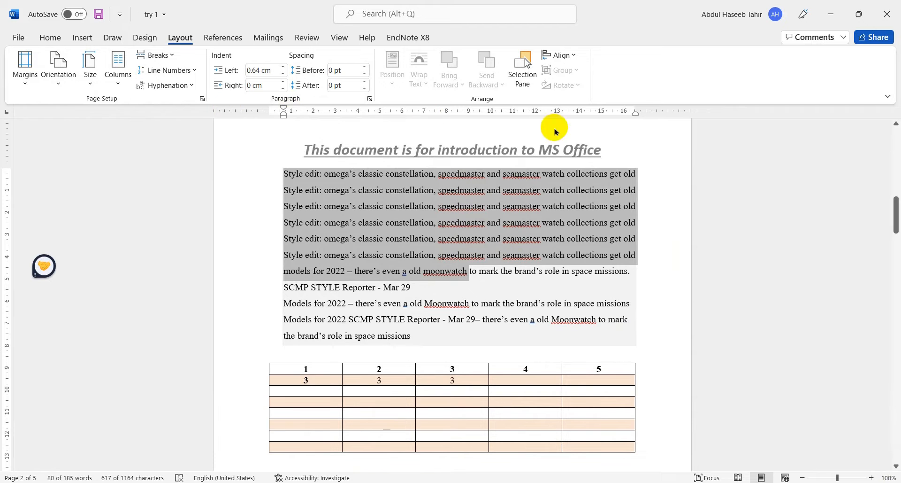
- Try the Narrow, Normal and Mirrored page margin presets in turn, finishing with the Narrow margins of 1.27 cm
click(24, 78)
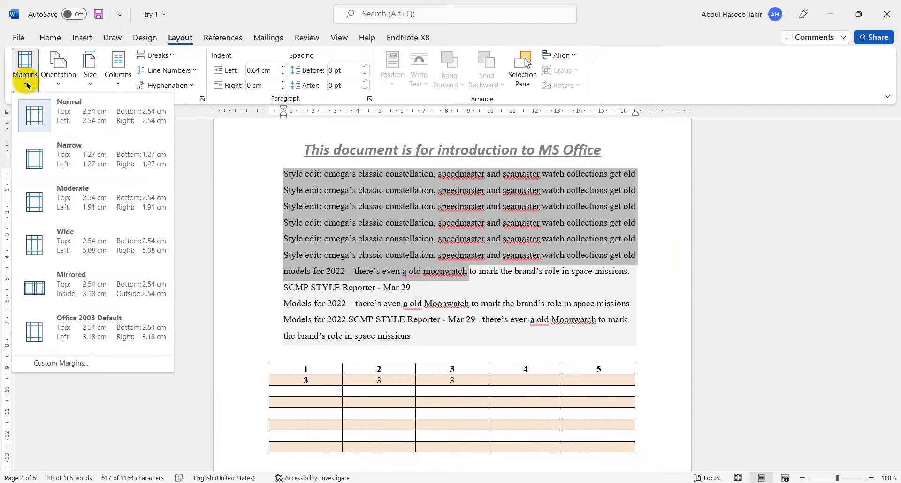
click(40, 154)
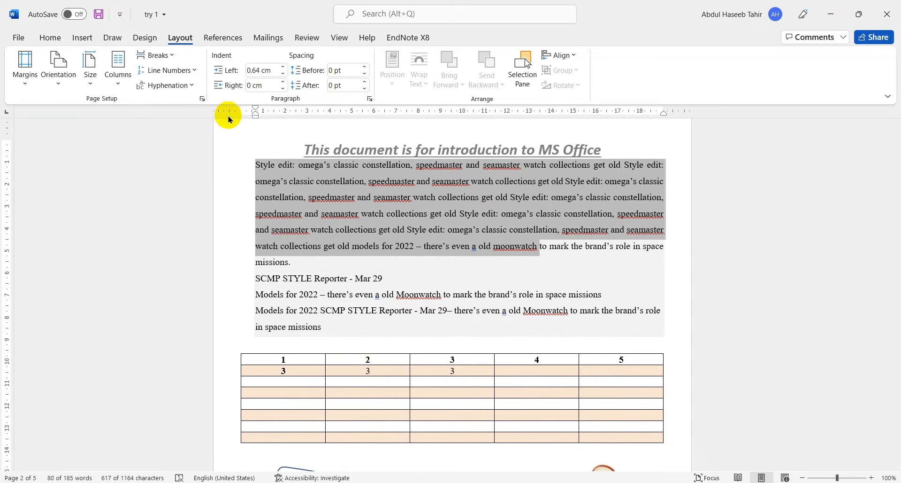
click(19, 78)
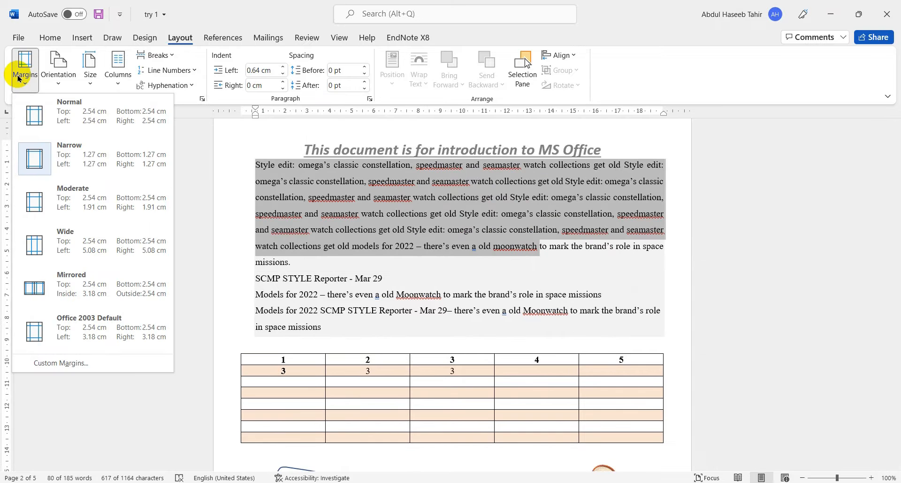
click(47, 116)
click(26, 75)
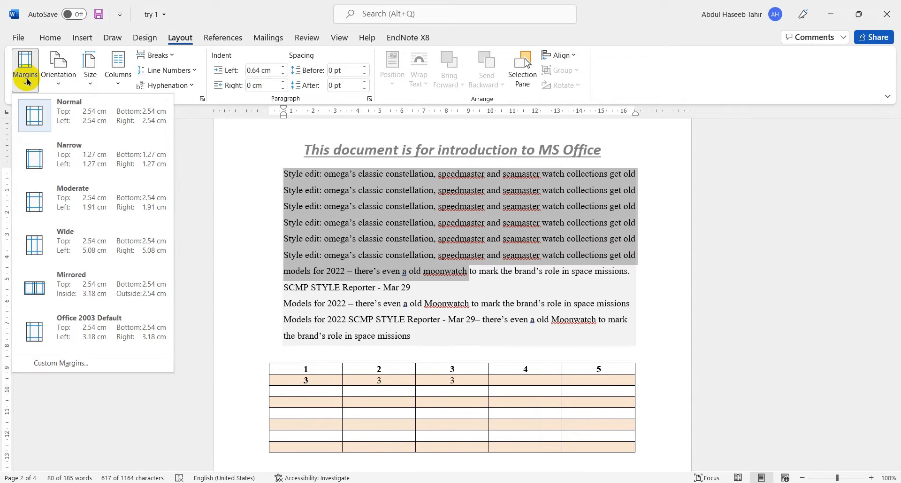
click(54, 289)
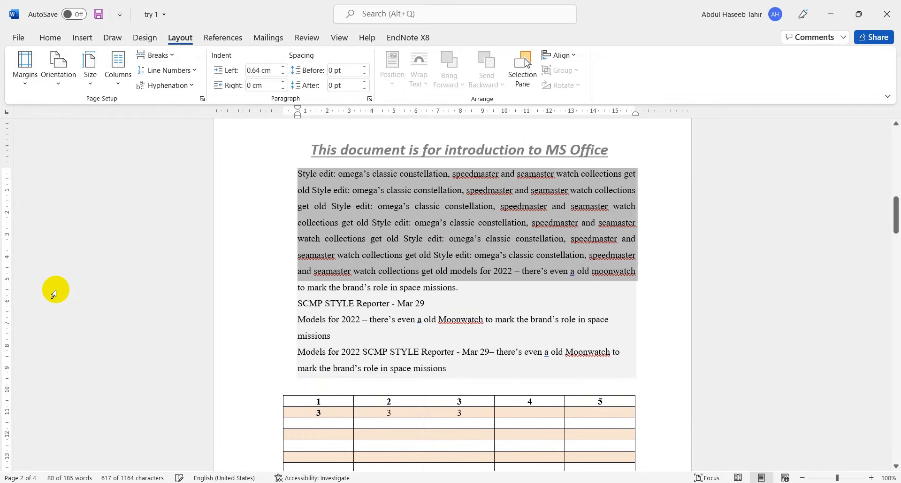
click(26, 84)
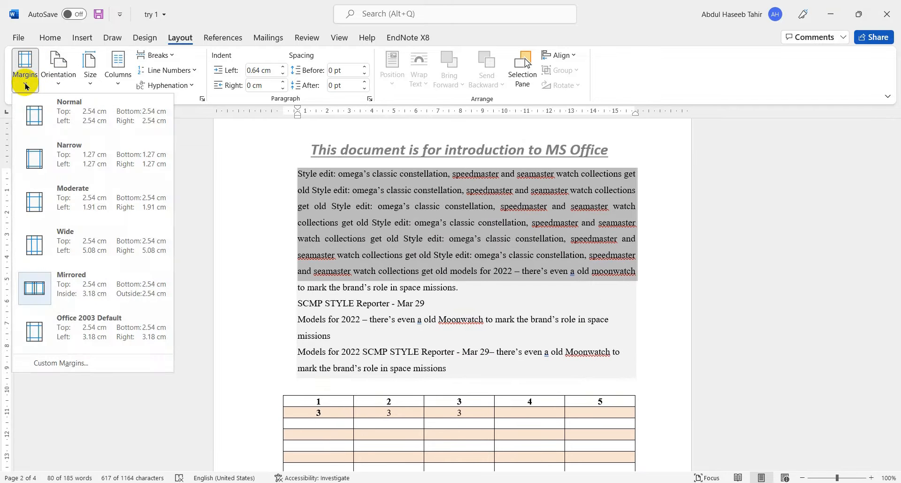
click(66, 161)
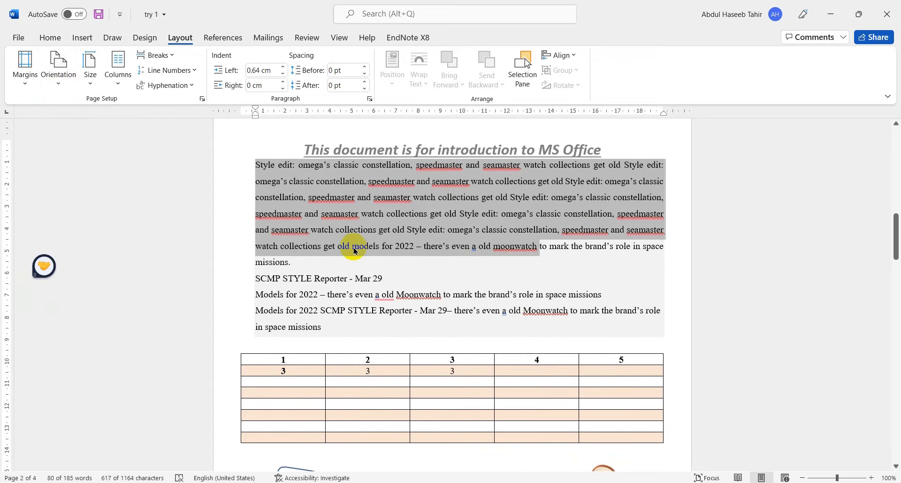
- Set the page orientation to Landscape and view the document's pages at 50% zoom
click(64, 88)
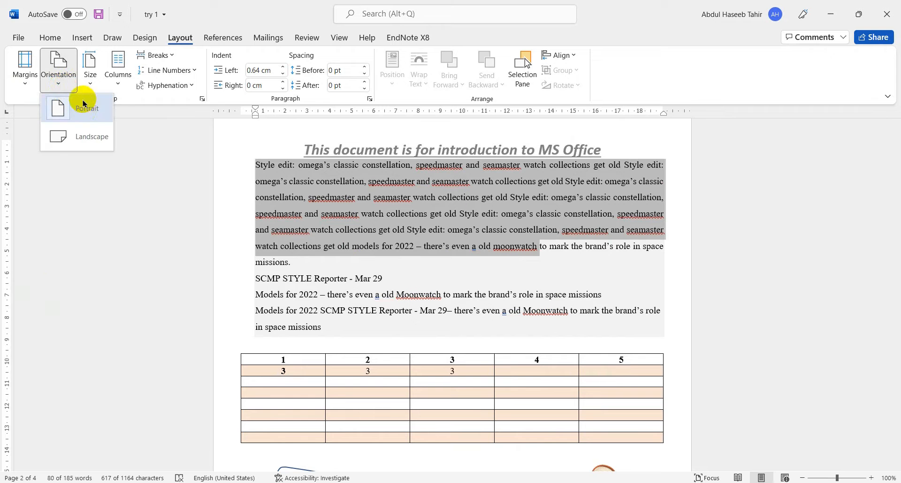
click(82, 140)
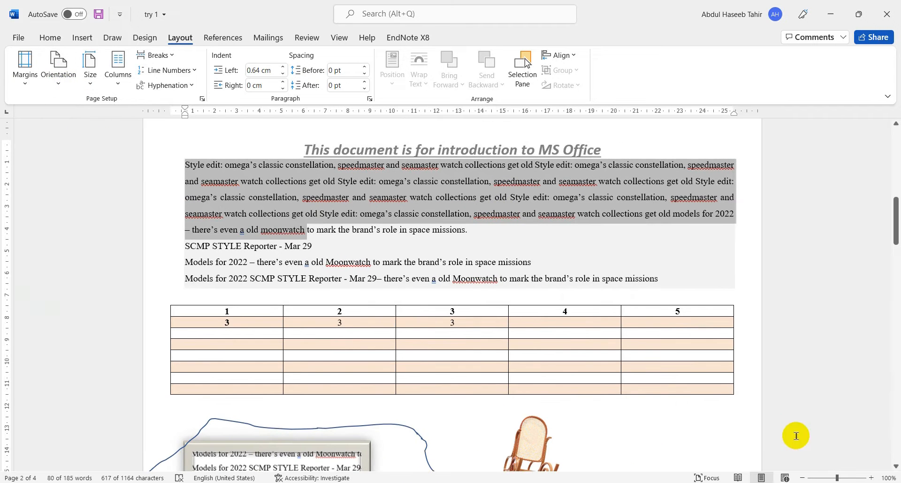
click(803, 478)
click(803, 477)
click(803, 478)
click(803, 477)
click(802, 478)
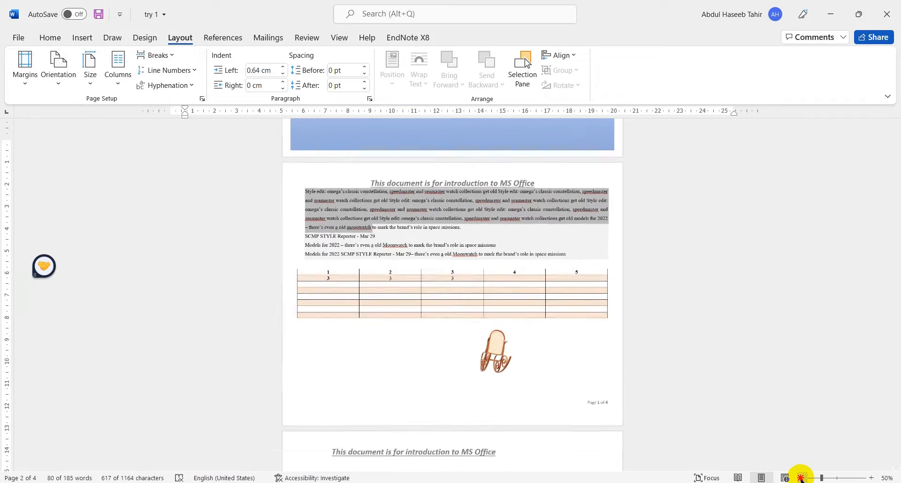